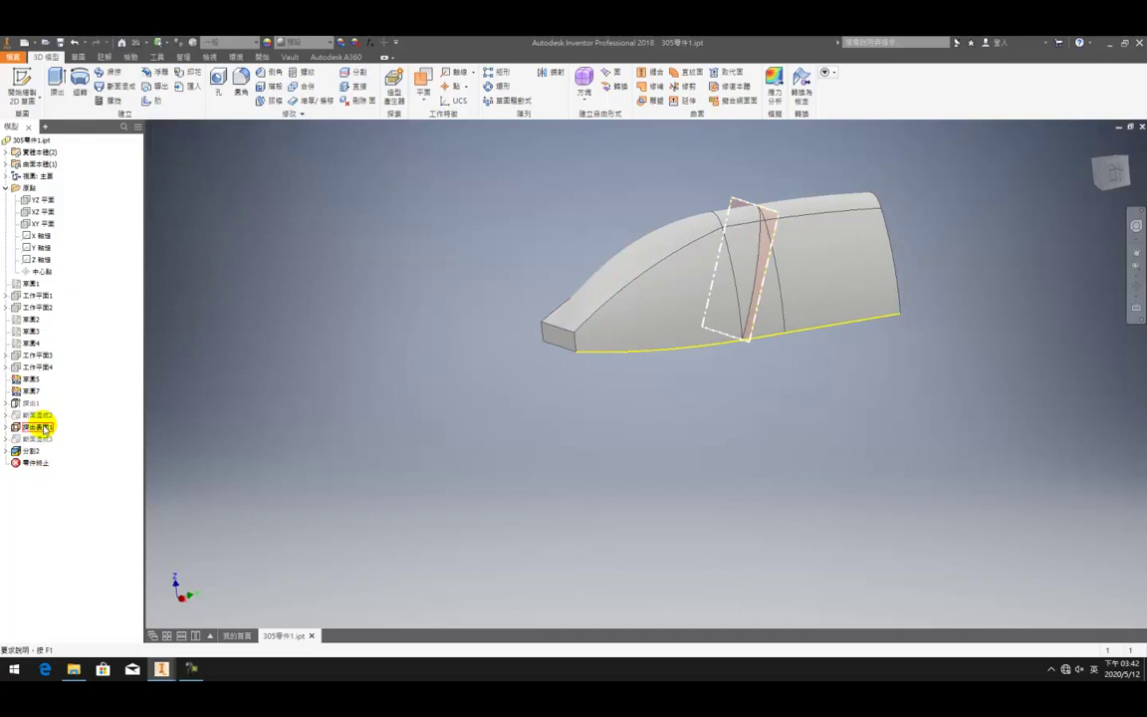
- Hide the extruded surface that cuts through the body
{"action": "key", "text": "v"}
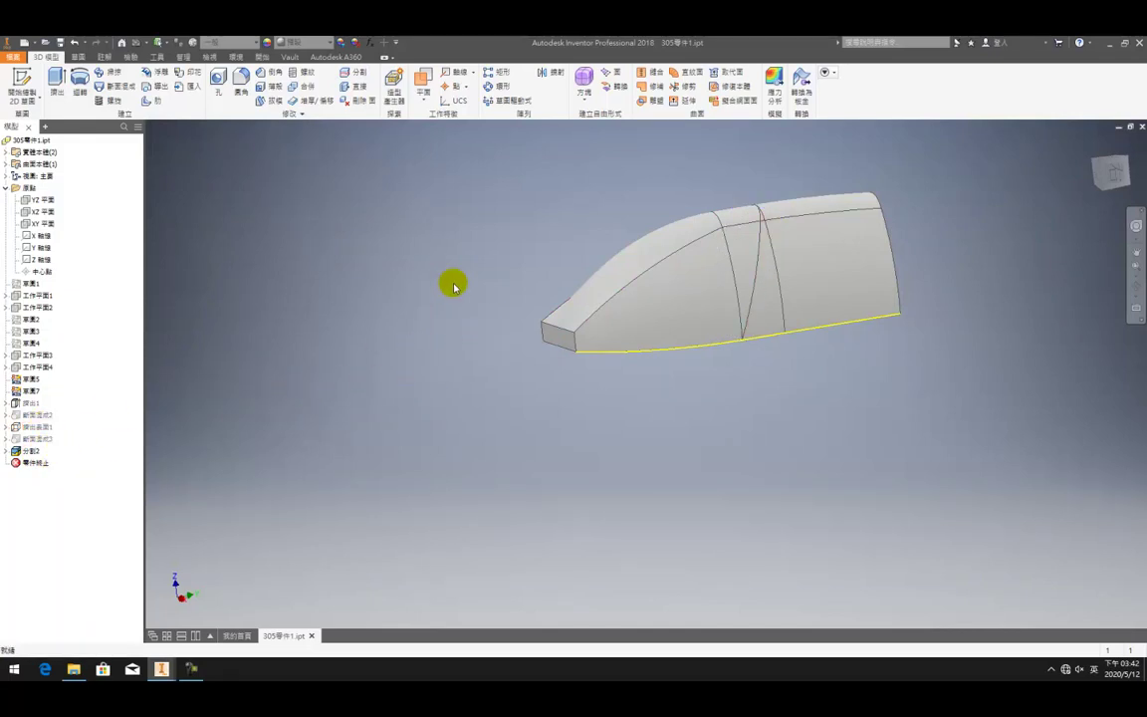
{"action": "middle_click_drag", "start_coordinate": [499, 250], "coordinate": [582, 371], "text": "shift"}
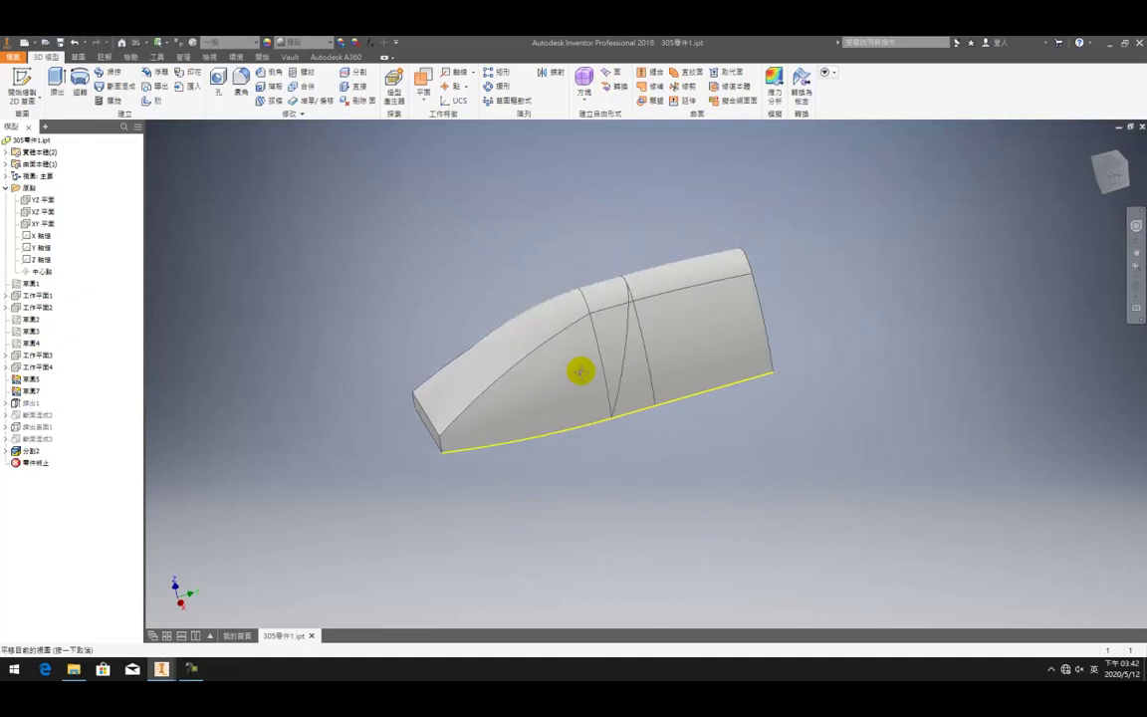
{"action": "scroll", "coordinate": [639, 247], "scroll_direction": "down", "scroll_amount": 3}
{"action": "middle_click_drag", "start_coordinate": [387, 308], "coordinate": [307, 265]}
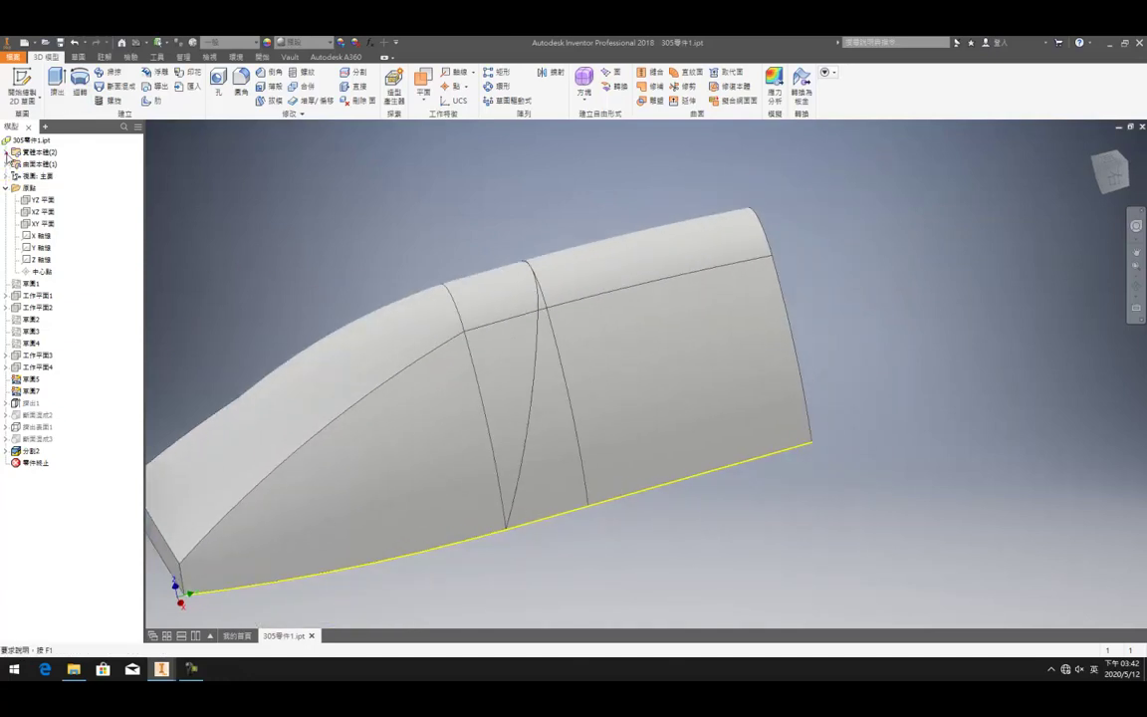
- Hide the front solid body and split the remaining rear solid in two along the YZ plane
{"action": "left_click", "coordinate": [6, 152]}
{"action": "right_click", "coordinate": [45, 180]}
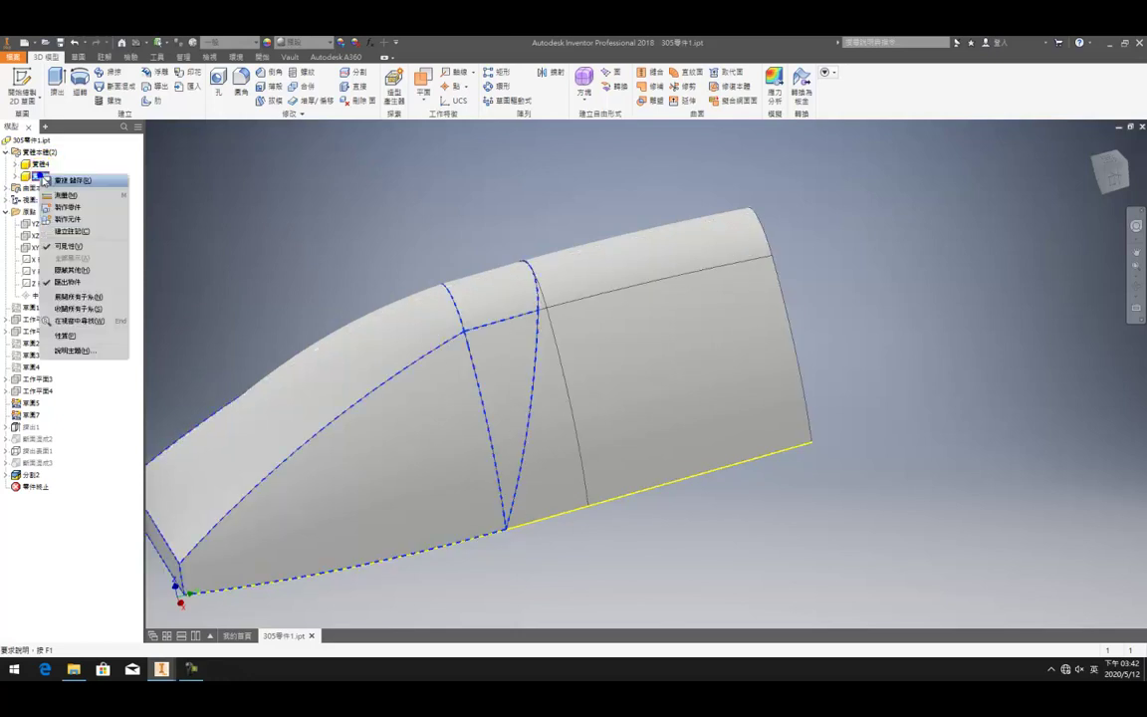
{"action": "left_click", "coordinate": [75, 181]}
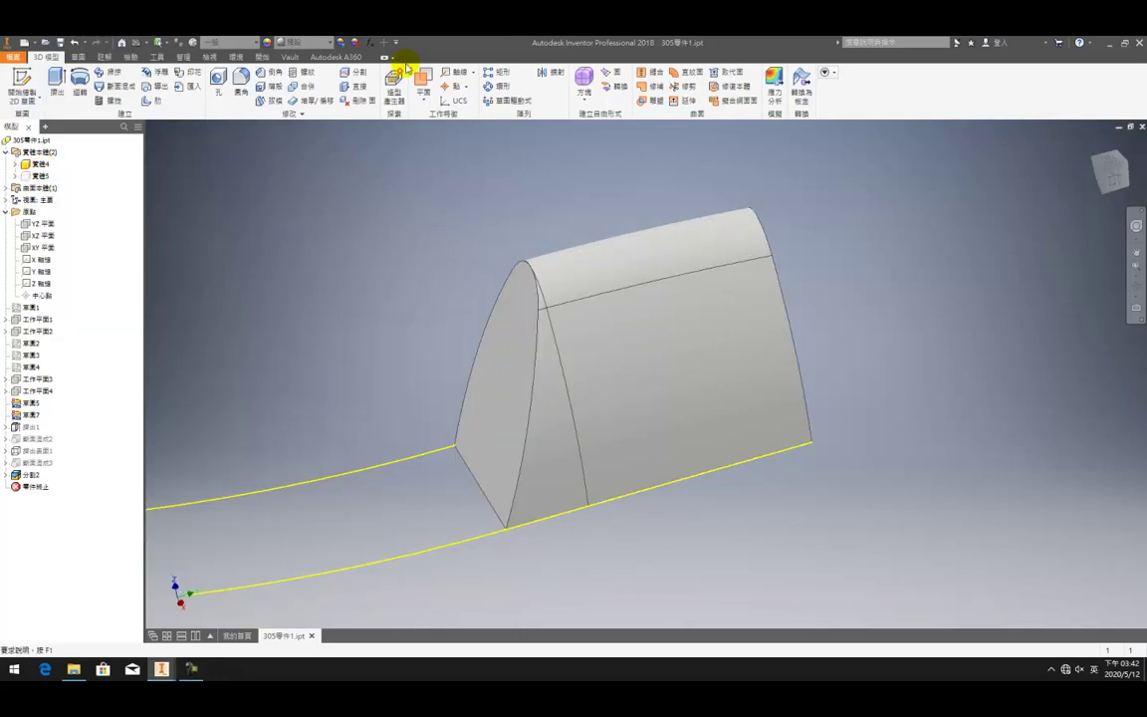
{"action": "left_click", "coordinate": [357, 77]}
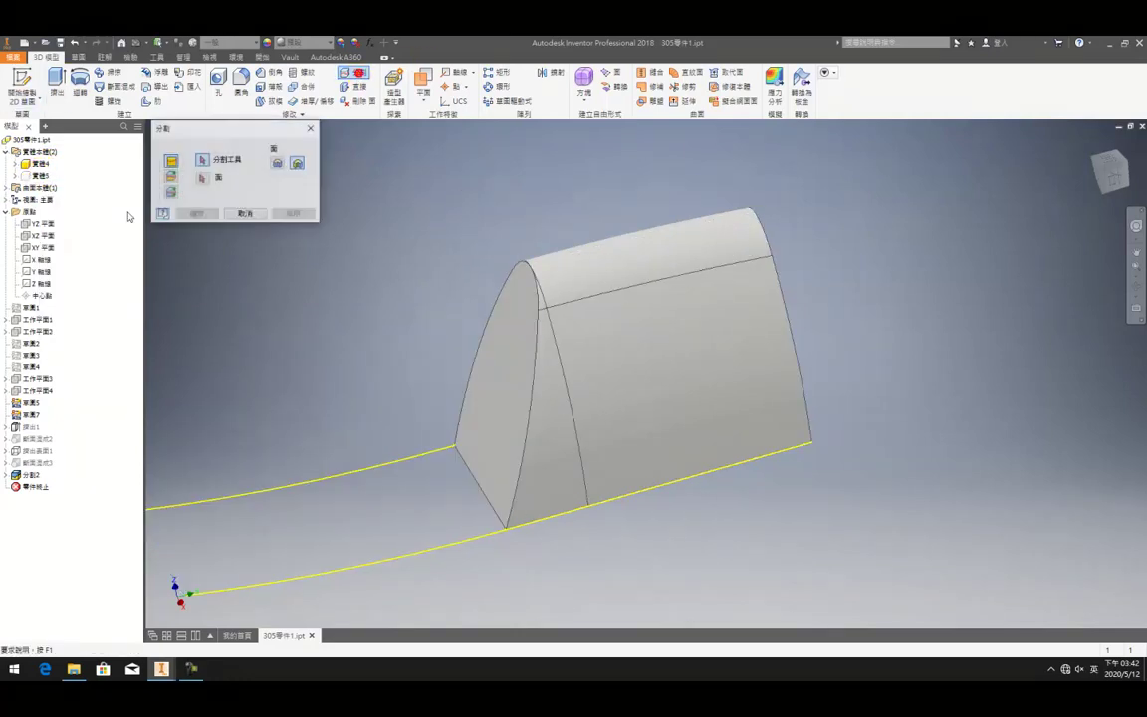
{"action": "left_click", "coordinate": [40, 223]}
{"action": "left_click", "coordinate": [173, 191]}
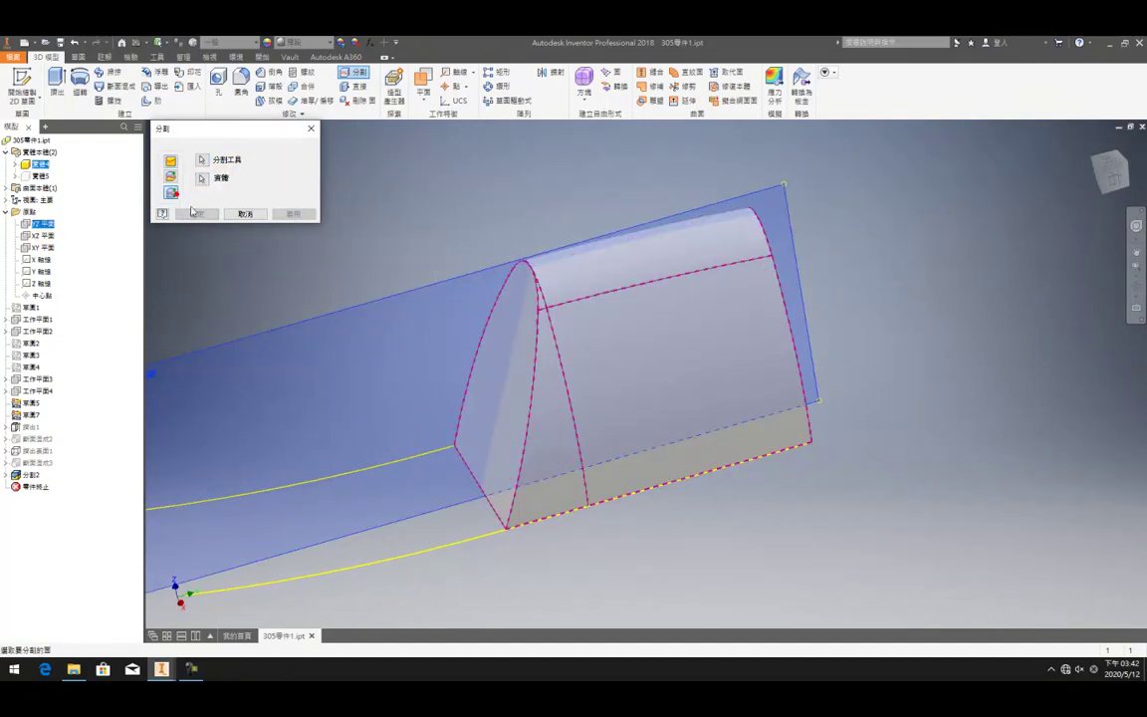
{"action": "left_click", "coordinate": [198, 212]}
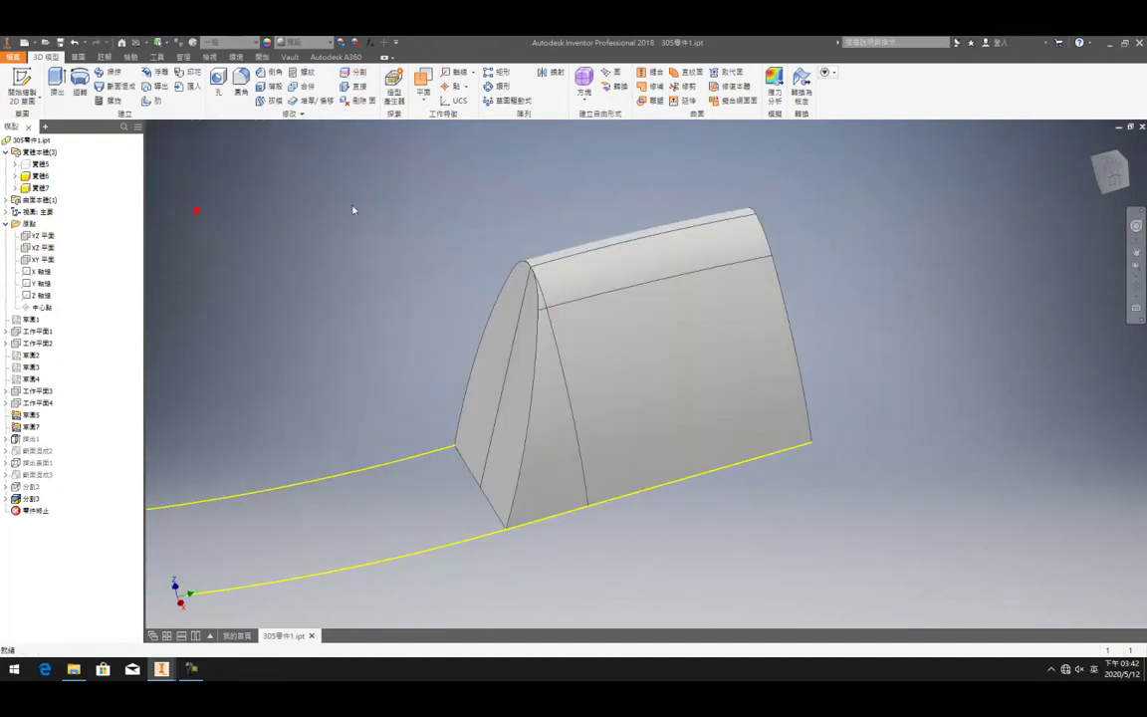
- Show the front solid body to view the whole split model, and hide it again
{"action": "left_click", "coordinate": [68, 167]}
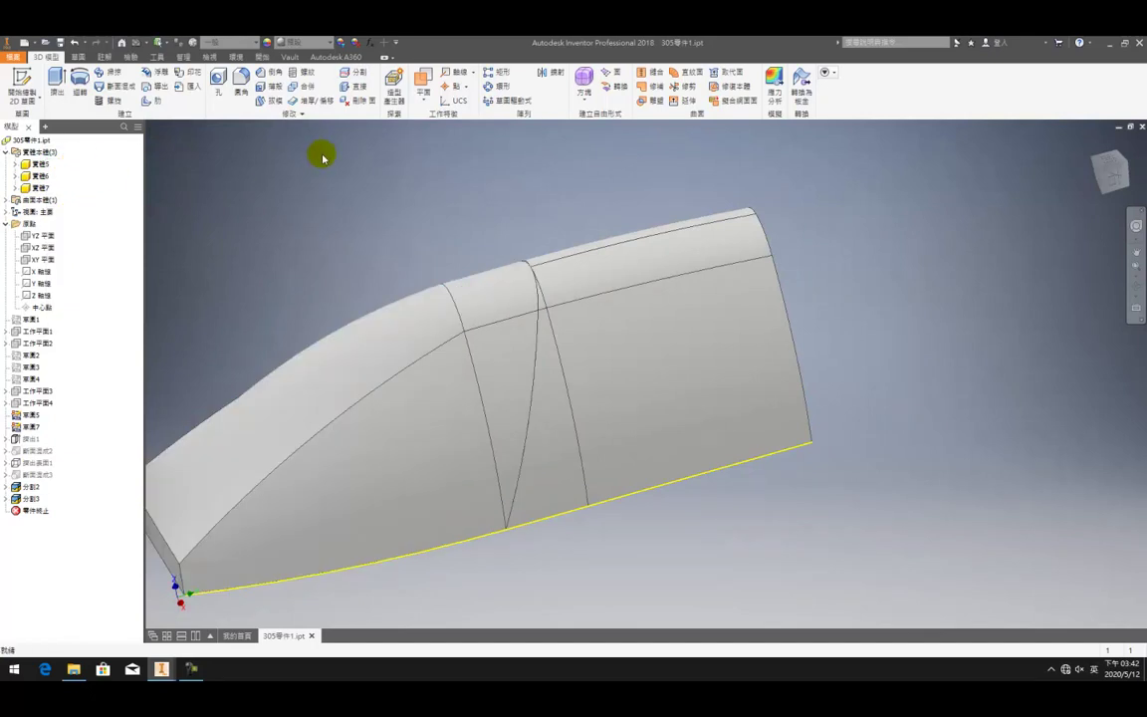
{"action": "left_click", "coordinate": [42, 165]}
{"action": "key", "text": "alt+v"}
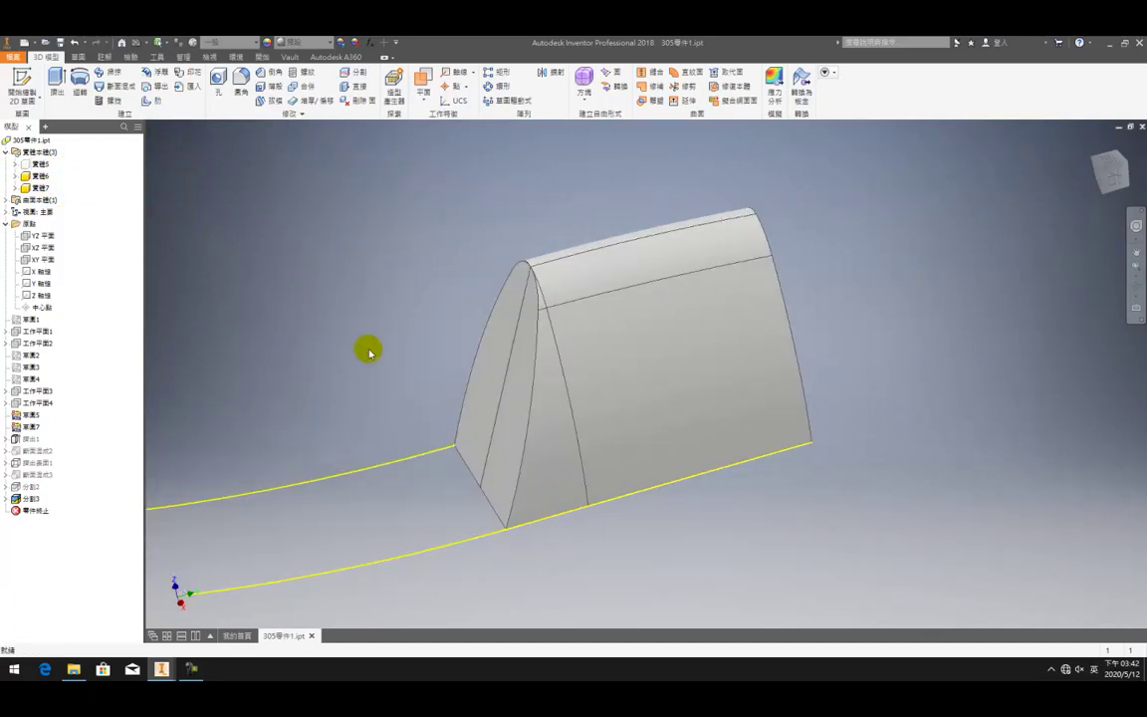
- Delete the YZ-plane split of the rear solid
{"action": "right_click", "coordinate": [22, 496]}
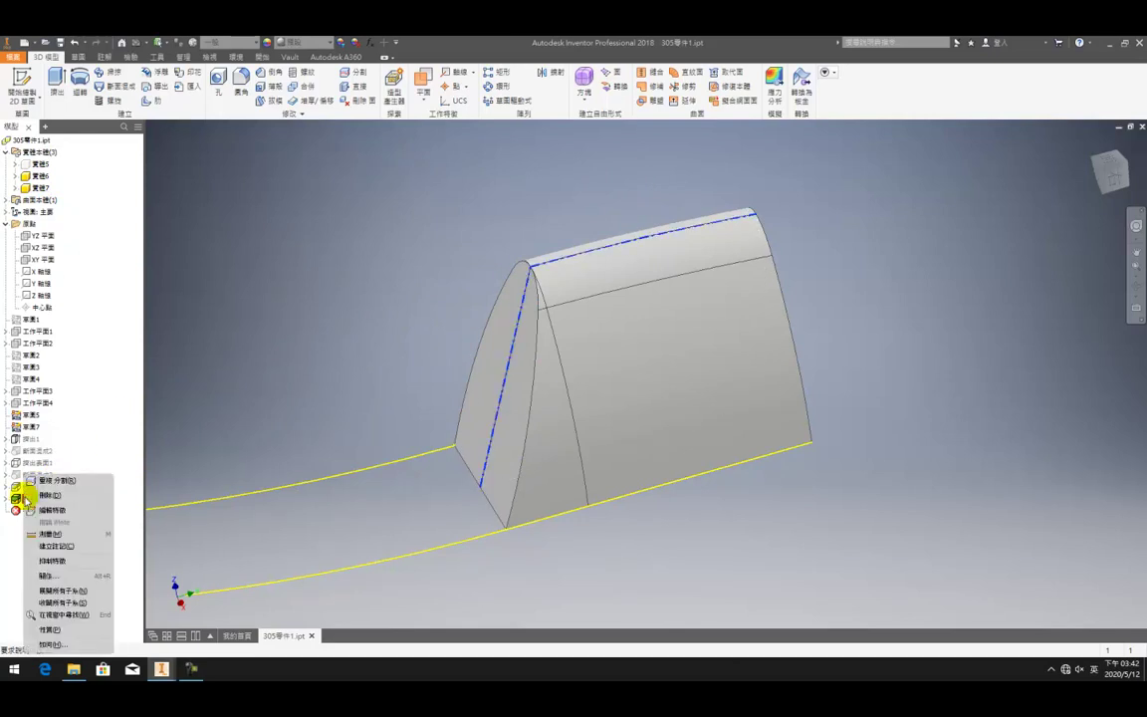
{"action": "left_click", "coordinate": [27, 496]}
{"action": "middle_click_drag", "start_coordinate": [670, 323], "coordinate": [543, 353], "text": "shift"}
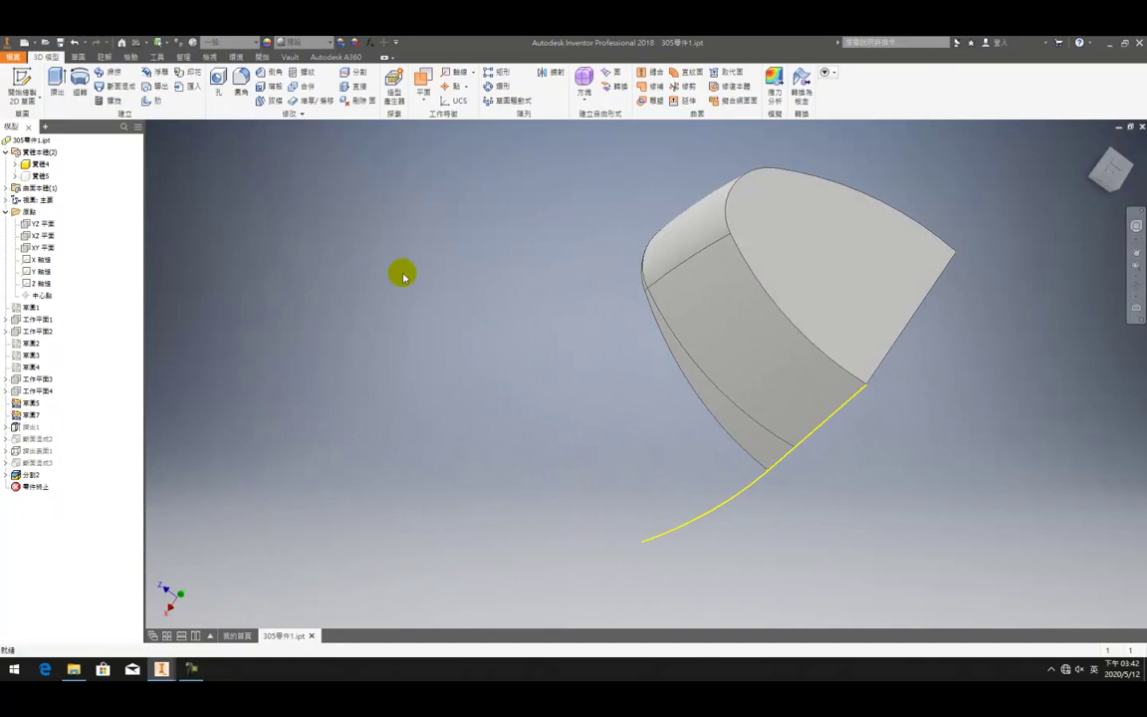
- Create a new 2D sketch on the YZ plane and finish it empty
{"action": "left_click", "coordinate": [22, 85]}
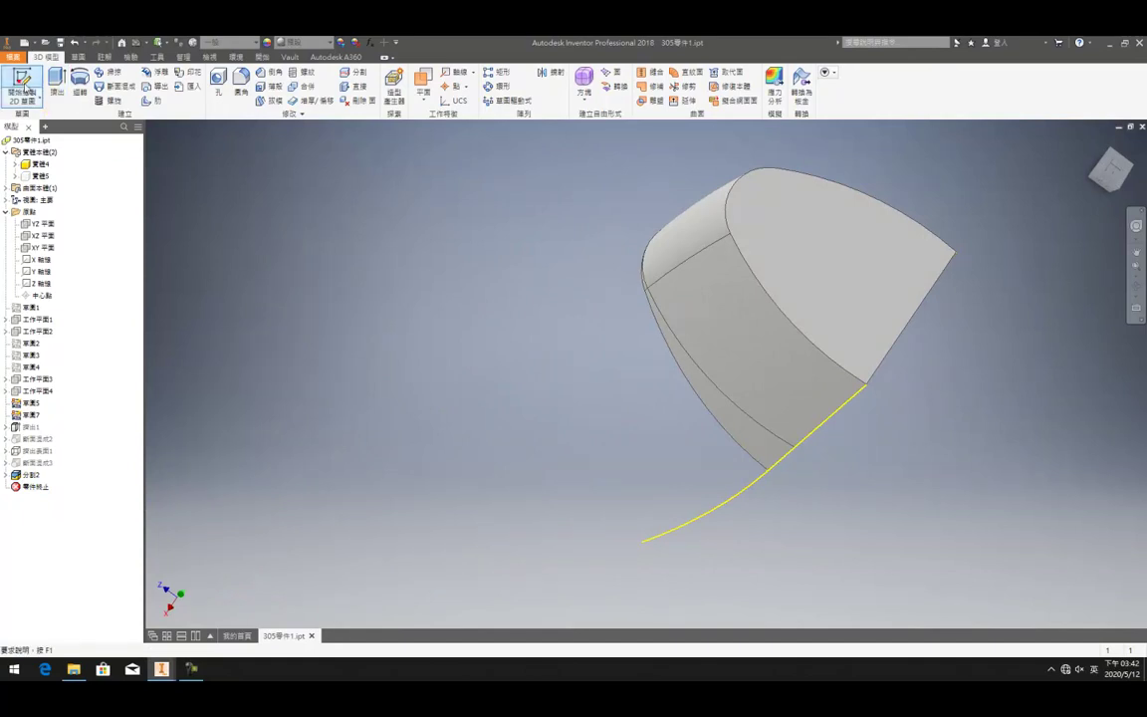
{"action": "left_click", "coordinate": [47, 223]}
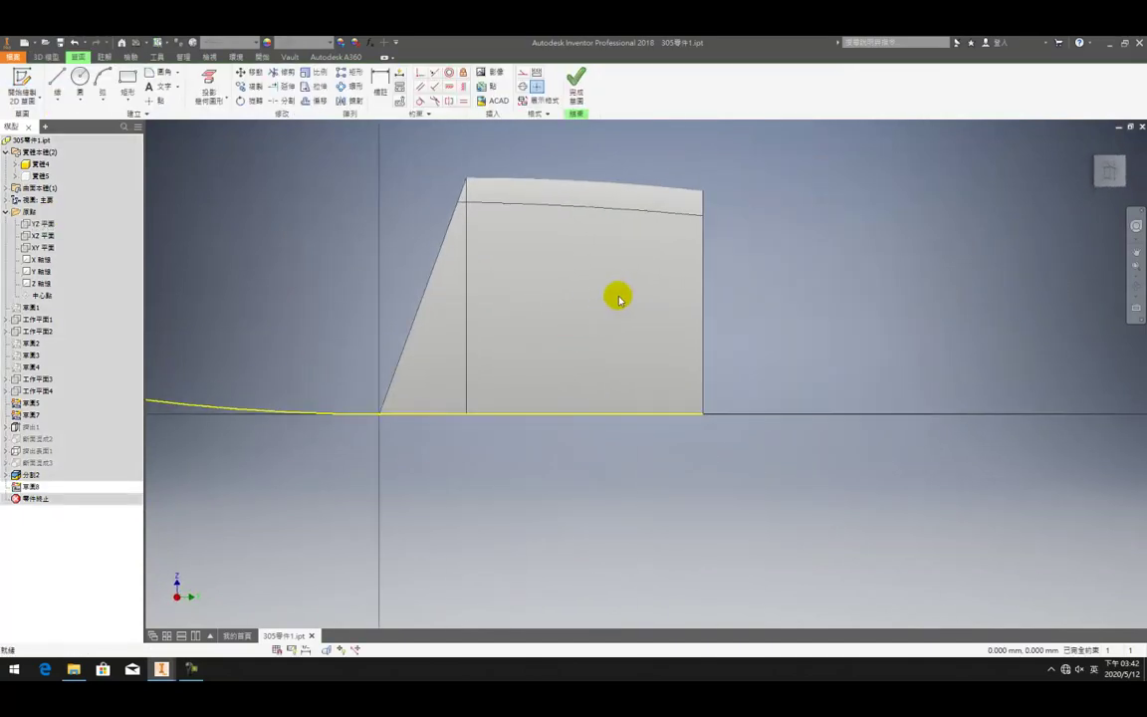
{"action": "left_click", "coordinate": [576, 88]}
- Hide the two visible sketches, 草圖5 and 草圖7
{"action": "right_click", "coordinate": [32, 405]}
{"action": "key", "text": "v"}
{"action": "right_click", "coordinate": [27, 417]}
{"action": "key", "text": "v"}
- Reopen the empty YZ-plane sketch, view the solid sliced at the sketch plane, and finish the sketch
{"action": "double_click", "coordinate": [33, 486]}
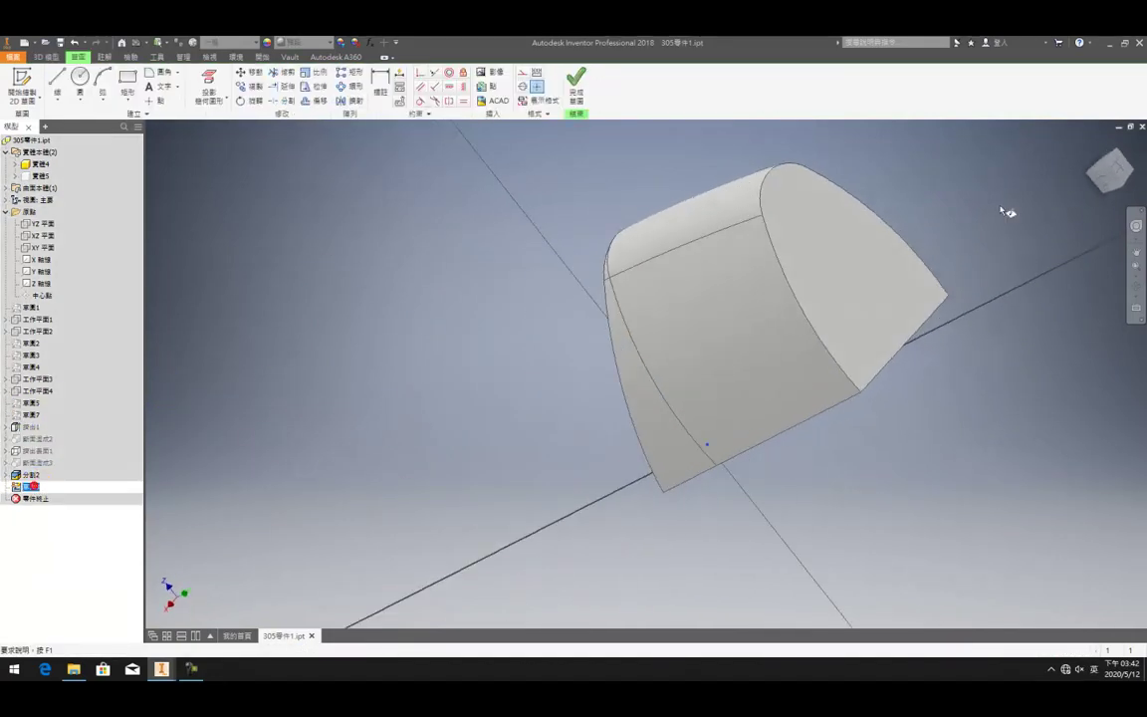
{"action": "scroll", "coordinate": [818, 315], "scroll_direction": "down", "scroll_amount": 4}
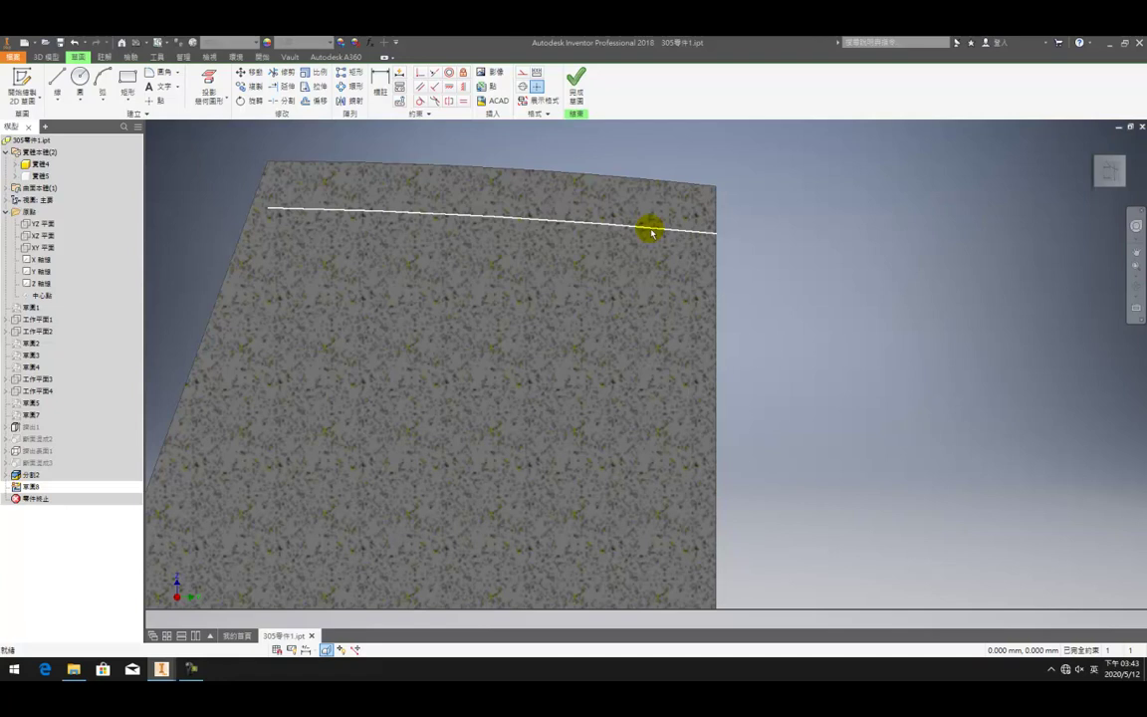
{"action": "left_click", "coordinate": [577, 85]}
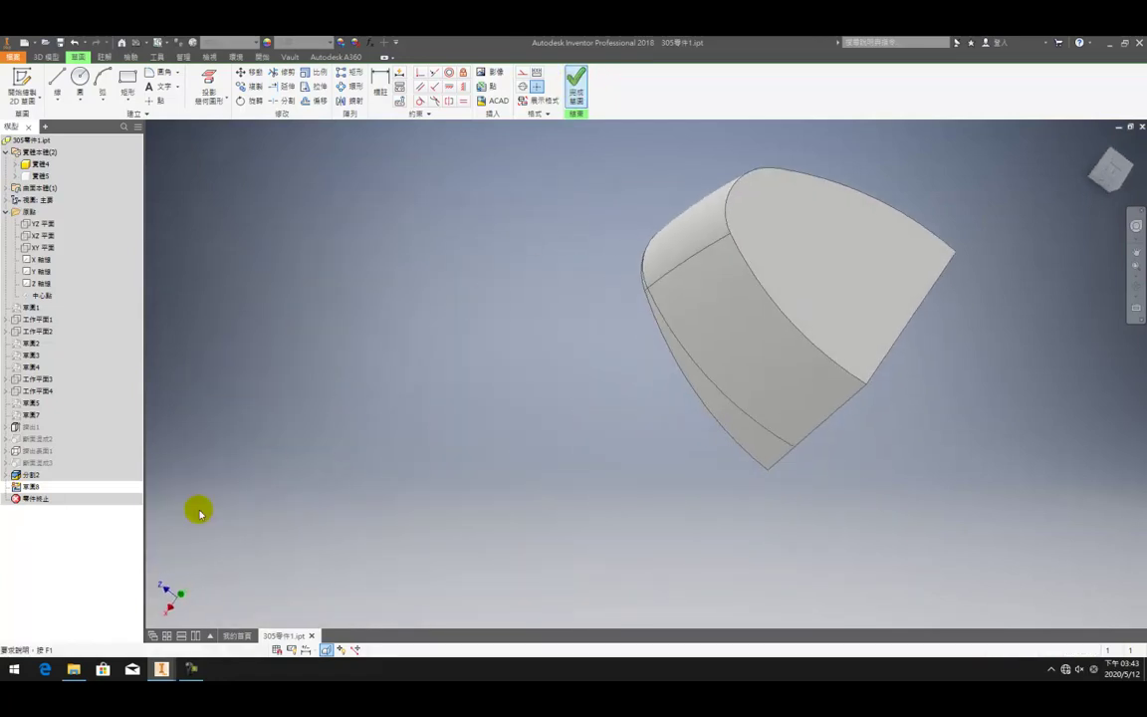
- Delete the empty sketch made on the YZ plane
{"action": "right_click", "coordinate": [30, 488]}
{"action": "left_click", "coordinate": [37, 501]}
{"action": "right_click", "coordinate": [38, 487]}
{"action": "left_click", "coordinate": [40, 488]}
{"action": "right_click", "coordinate": [40, 488]}
{"action": "key", "text": "d"}
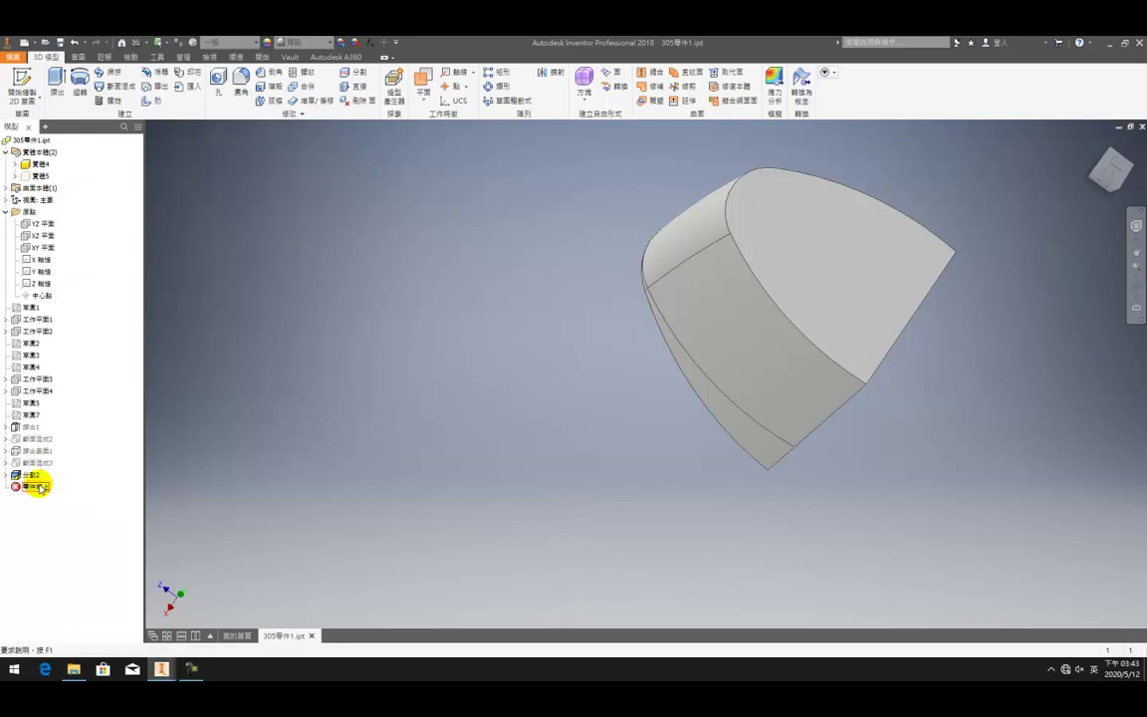
- Roll the end-of-part marker back above the split between the front and rear bodies and delete that split
{"action": "mouse_move", "coordinate": [37, 487]}
{"action": "left_mouse_down"}
{"action": "mouse_move", "coordinate": [30, 460]}
{"action": "mouse_move", "coordinate": [50, 484]}
{"action": "mouse_move", "coordinate": [55, 456]}
{"action": "mouse_move", "coordinate": [44, 474]}
{"action": "mouse_move", "coordinate": [58, 478]}
{"action": "left_mouse_up"}
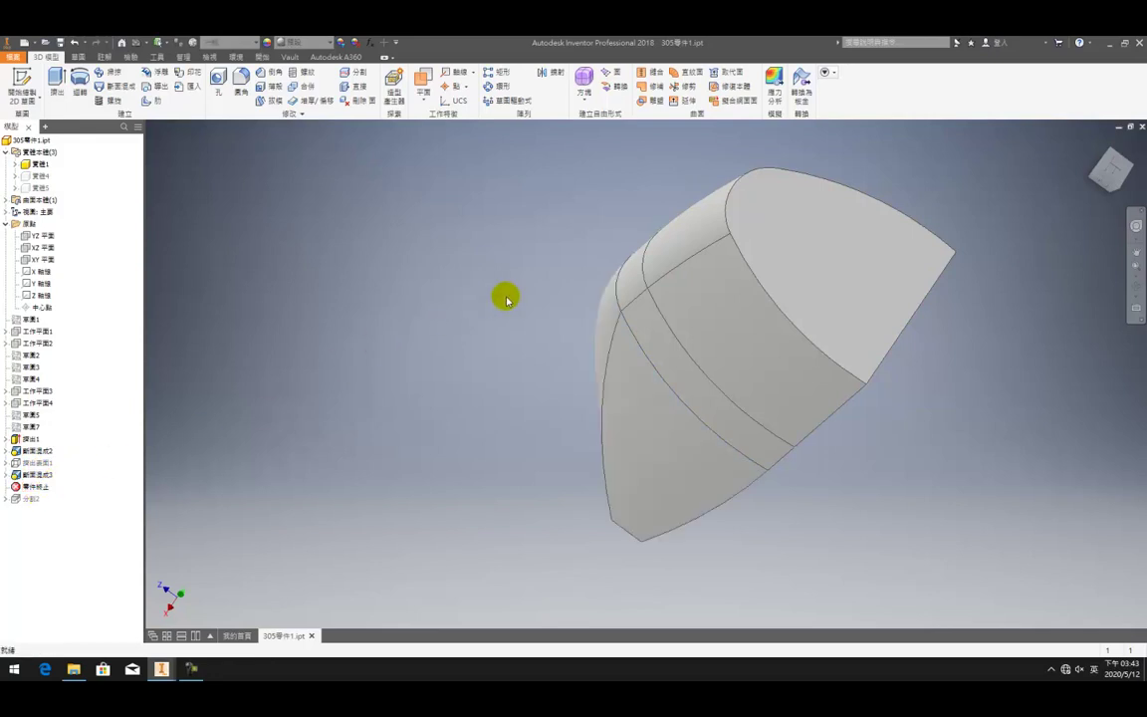
{"action": "key", "text": "F4"}
{"action": "left_click_drag", "start_coordinate": [650, 287], "coordinate": [690, 214]}
{"action": "middle_click_drag", "start_coordinate": [690, 214], "coordinate": [398, 348], "text": "shift"}
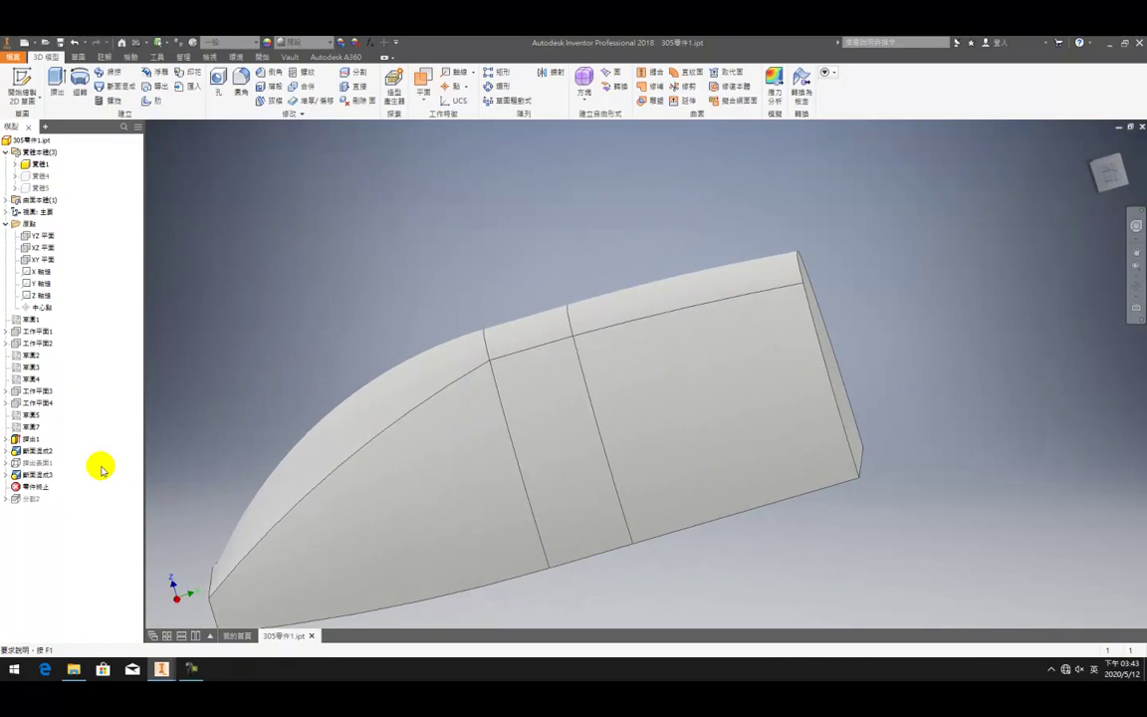
{"action": "right_click", "coordinate": [36, 500]}
{"action": "key", "text": "d"}
- Start a new 2D sketch on the YZ plane and slice the graphics at the sketch plane
{"action": "middle_click_drag", "start_coordinate": [331, 248], "coordinate": [291, 206]}
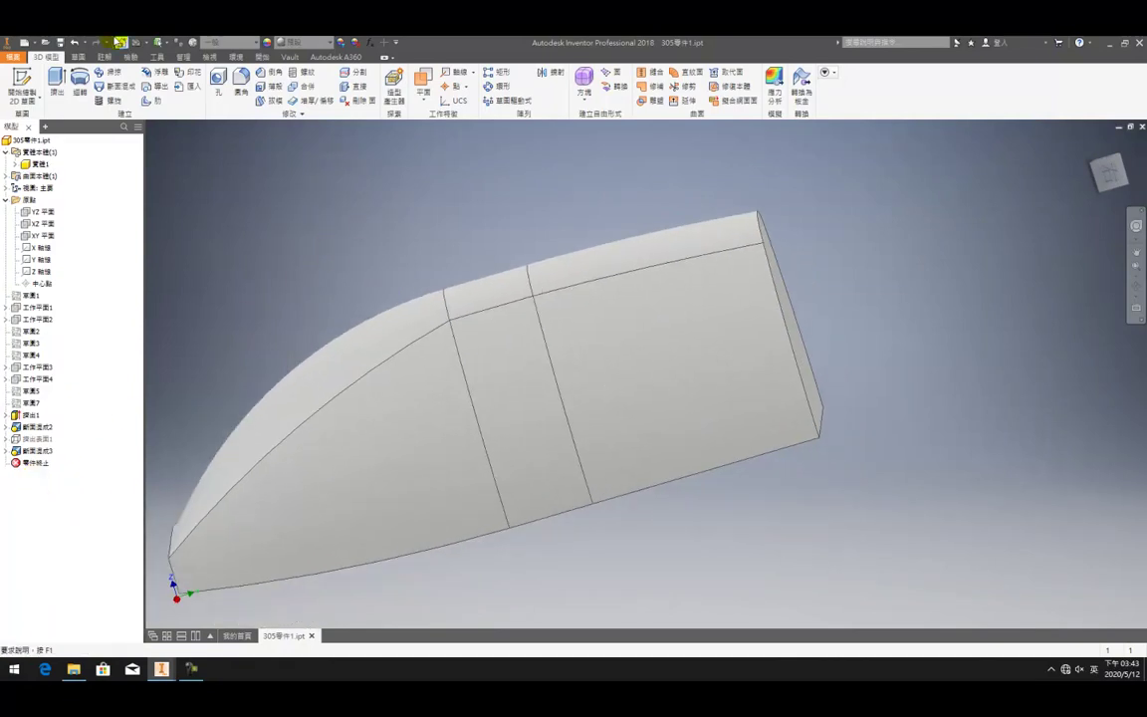
{"action": "left_click", "coordinate": [40, 211]}
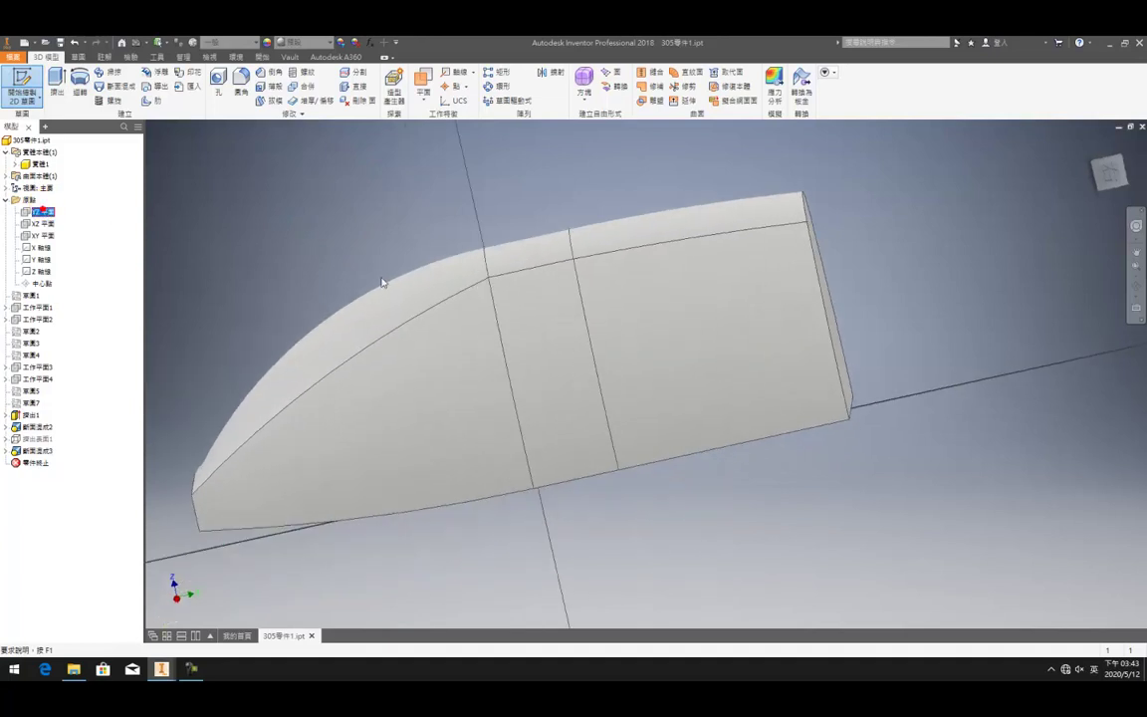
{"action": "key", "text": "F7"}
{"action": "scroll", "coordinate": [743, 193], "scroll_direction": "down", "scroll_amount": 3}
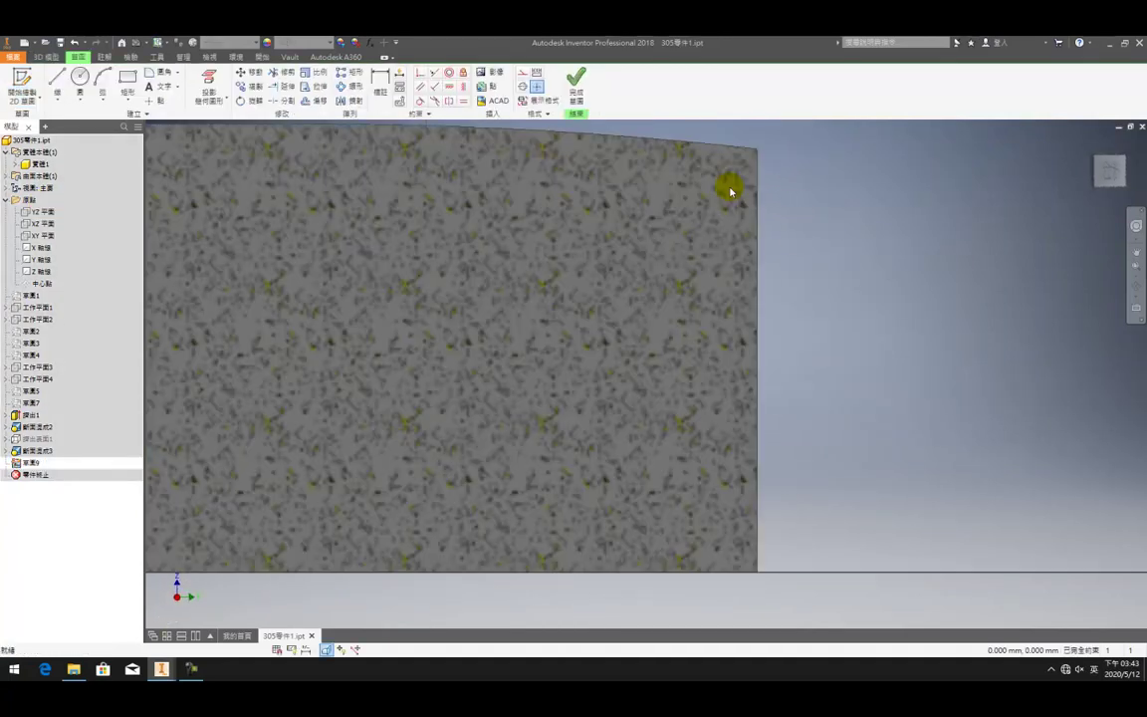
- Draw a short horizontal line inward from the solid's rear vertical edge and move it lower along that edge
{"action": "left_click", "coordinate": [58, 82]}
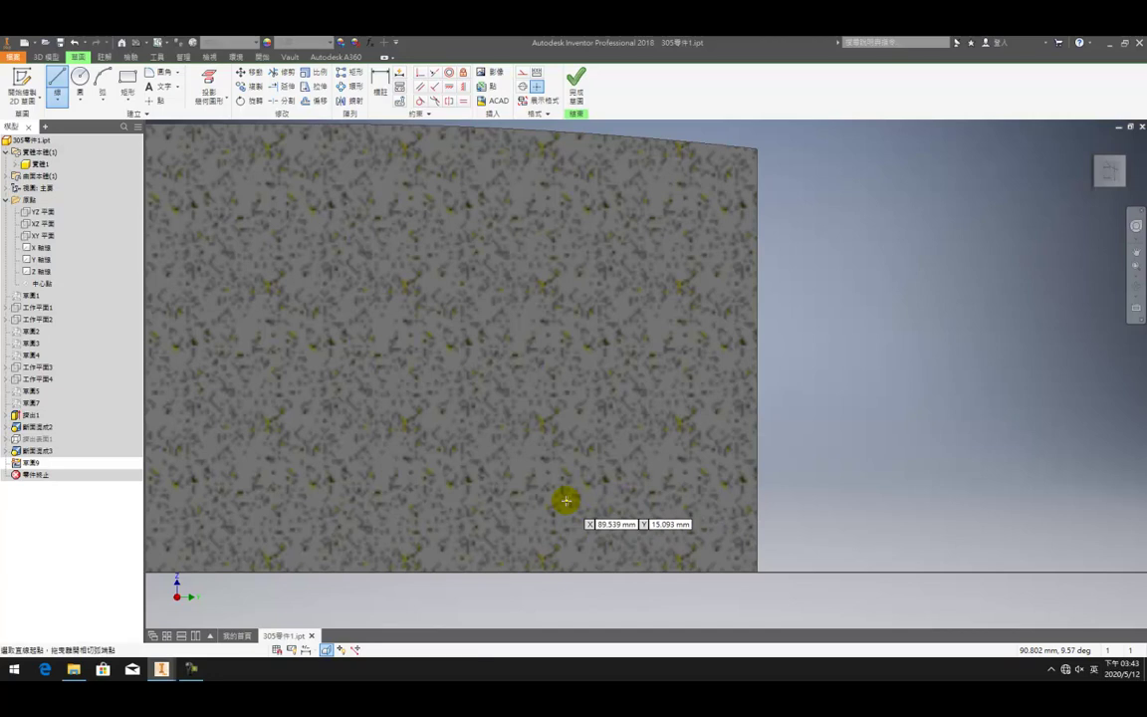
{"action": "middle_click_drag", "start_coordinate": [683, 480], "coordinate": [609, 405]}
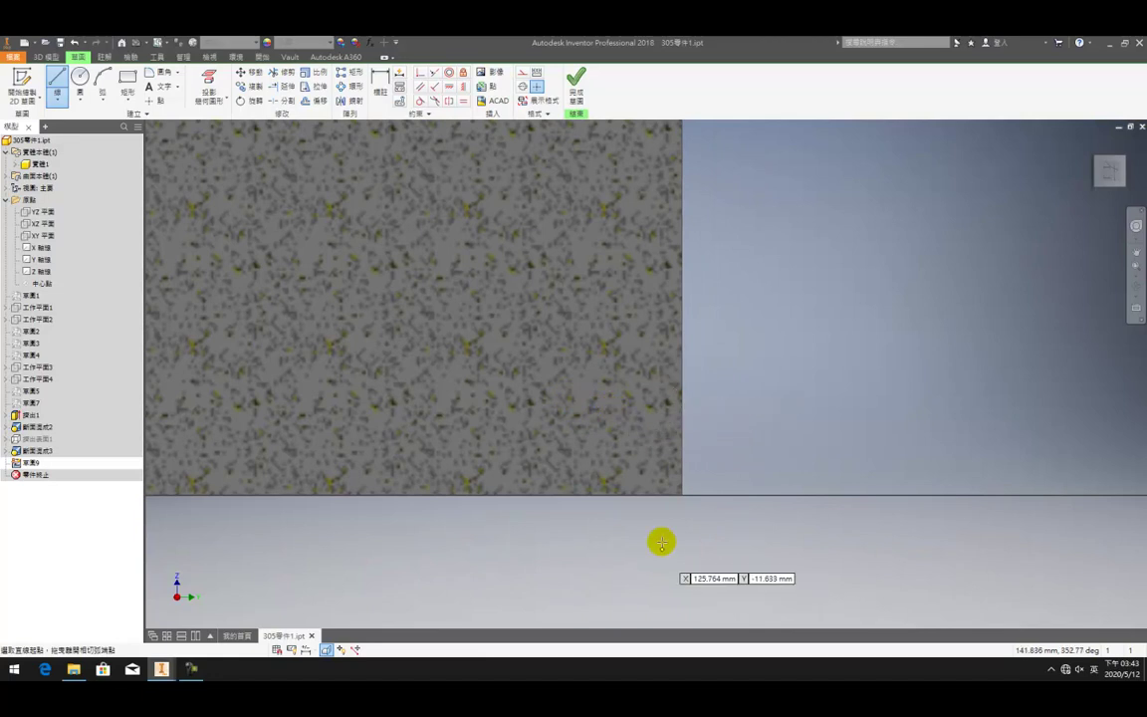
{"action": "left_click", "coordinate": [682, 497]}
{"action": "middle_click_drag", "start_coordinate": [687, 201], "coordinate": [685, 215]}
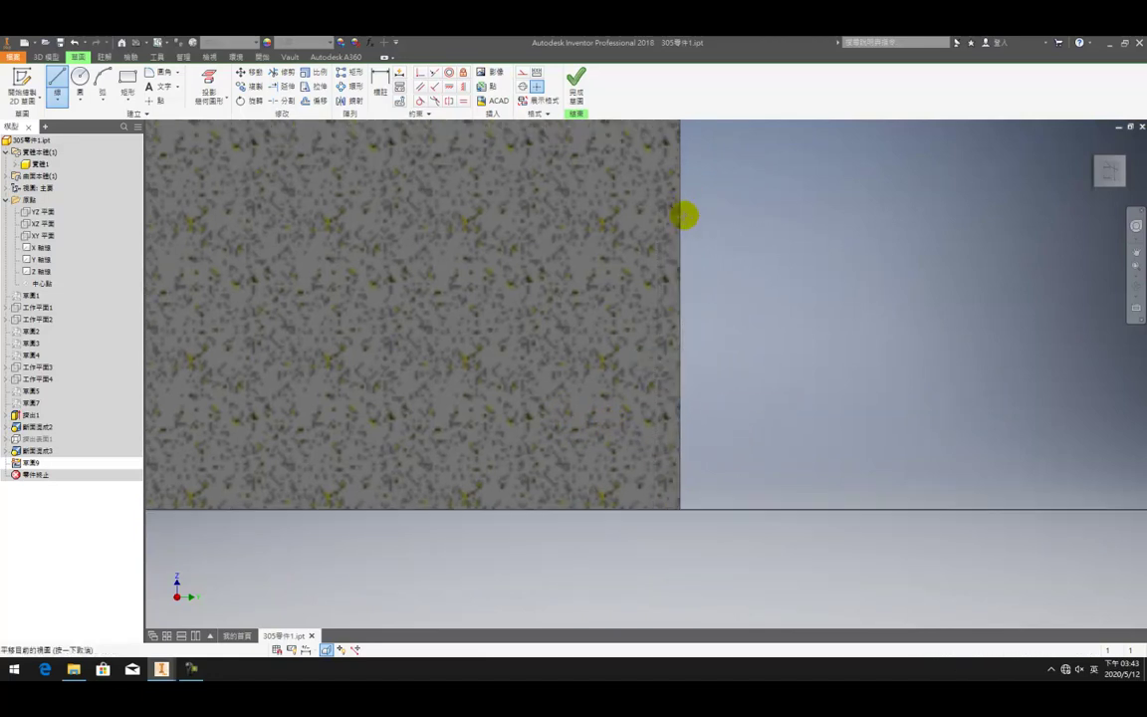
{"action": "scroll", "coordinate": [686, 221], "scroll_direction": "down", "scroll_amount": 2}
{"action": "scroll", "coordinate": [686, 231], "scroll_direction": "down", "scroll_amount": 2}
{"action": "scroll", "coordinate": [687, 230], "scroll_direction": "up", "scroll_amount": 3}
{"action": "left_click", "coordinate": [649, 253]}
{"action": "key", "text": "Escape"}
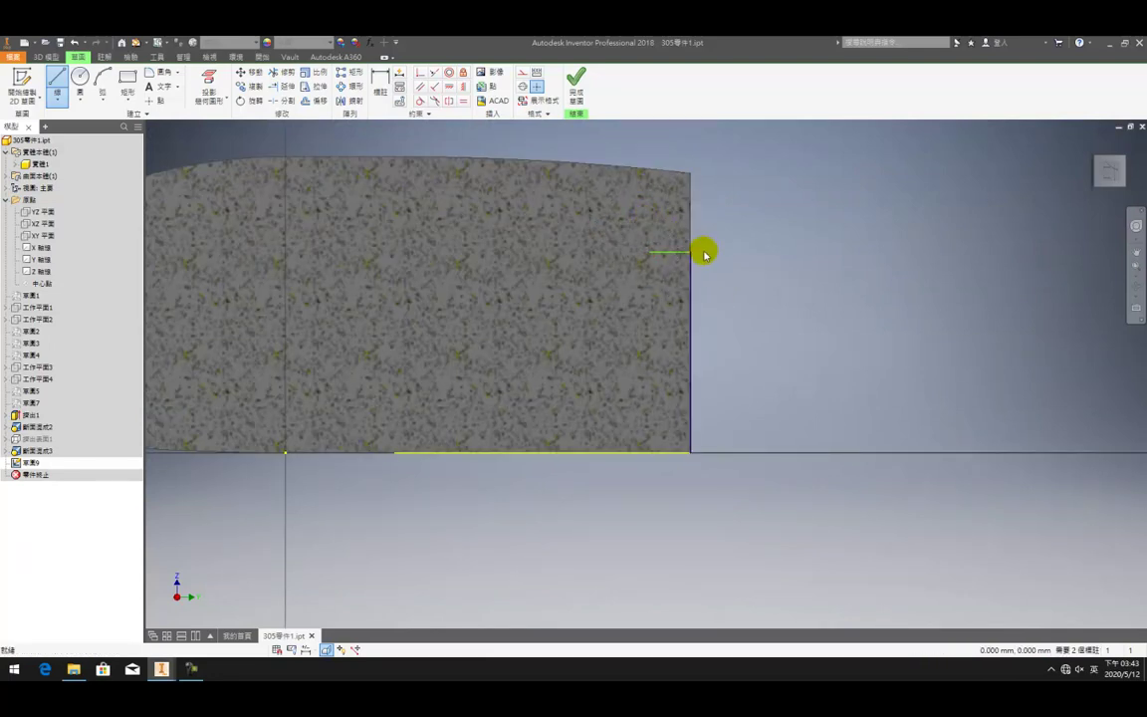
{"action": "left_click_drag", "start_coordinate": [675, 252], "coordinate": [673, 303]}
- Continue the profile with a steep rising line, small arc, long sloping line and vertical to the base, closing it along the base to the rear corner
{"action": "left_click", "coordinate": [57, 80]}
{"action": "left_click", "coordinate": [648, 305]}
{"action": "left_click", "coordinate": [621, 226]}
{"action": "left_click_drag", "start_coordinate": [620, 225], "coordinate": [600, 226]}
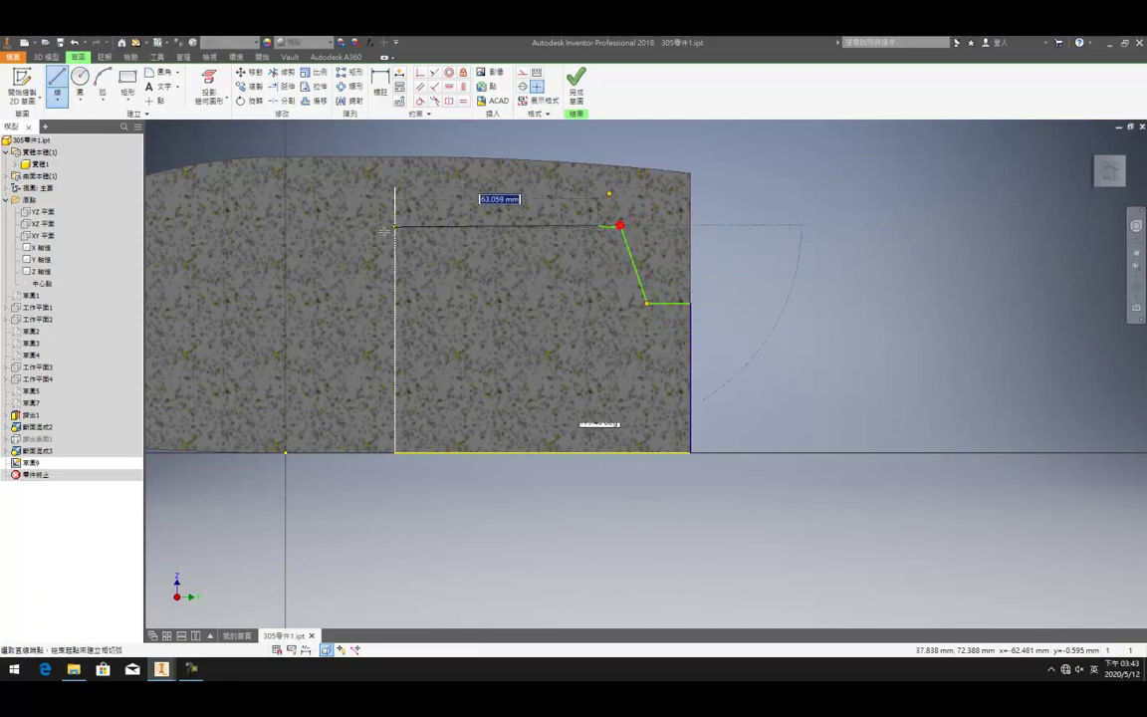
{"action": "left_click", "coordinate": [373, 277]}
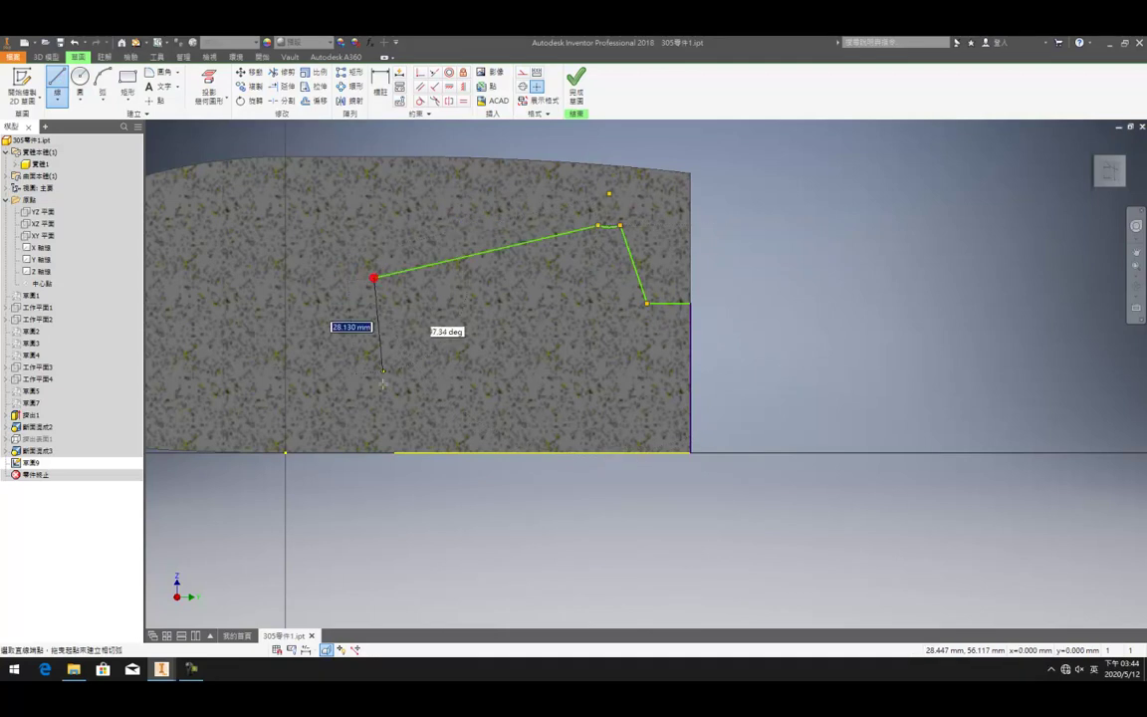
{"action": "left_click", "coordinate": [373, 453]}
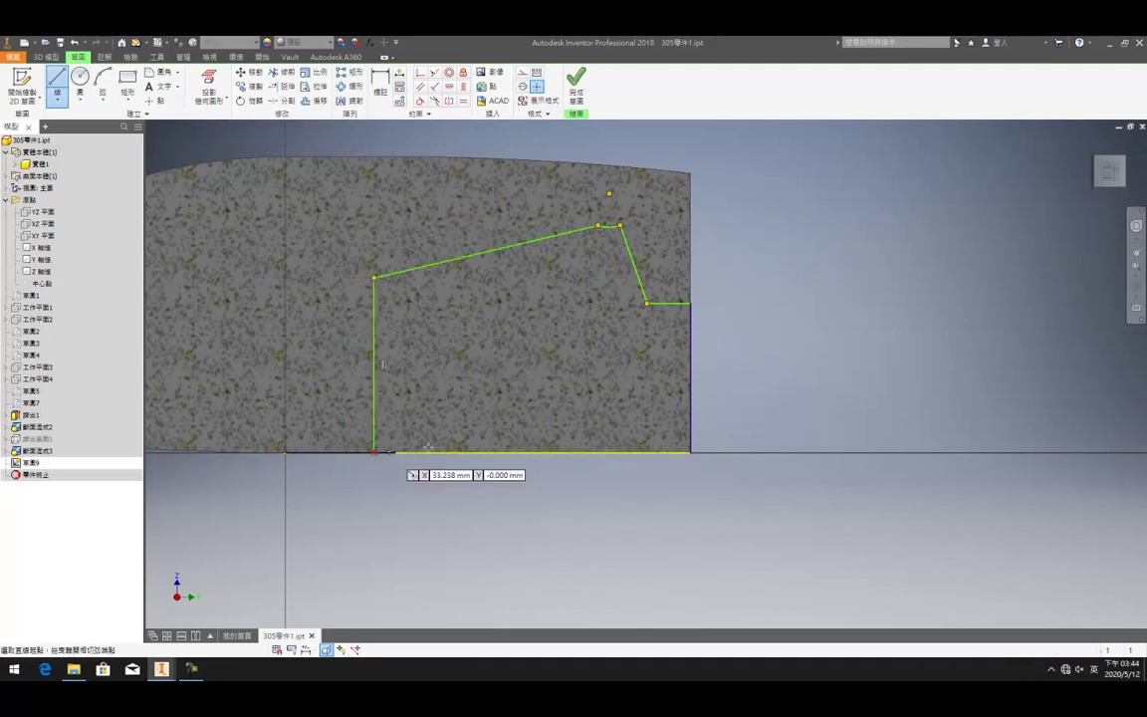
{"action": "left_click", "coordinate": [691, 451]}
{"action": "key", "text": "Escape"}
- Dimension the short horizontal line at the rear edge to 10 mm
{"action": "left_click", "coordinate": [380, 81]}
{"action": "left_click", "coordinate": [668, 302]}
{"action": "left_click", "coordinate": [705, 327]}
{"action": "type", "text": "10"}
{"action": "key", "text": "Return"}
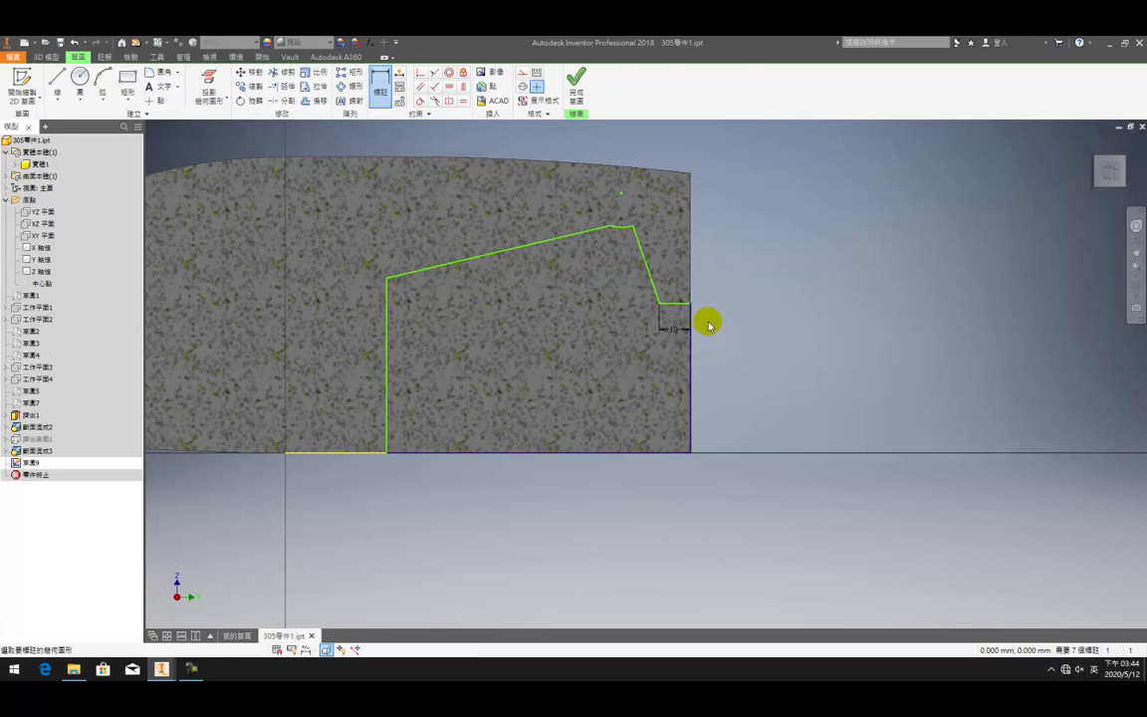
- Delete the small arc at the profile's peak and join the sloping line's end to the steep line's end
{"action": "scroll", "coordinate": [619, 202], "scroll_direction": "up", "scroll_amount": 2}
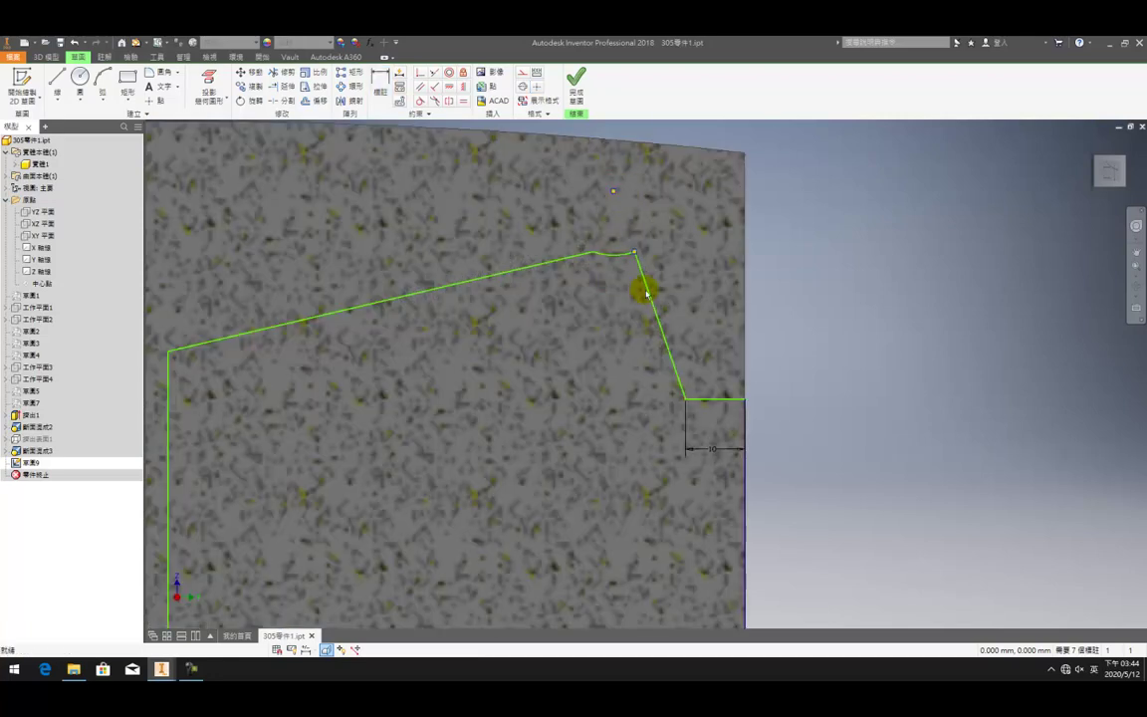
{"action": "right_click_drag", "start_coordinate": [696, 228], "coordinate": [698, 188]}
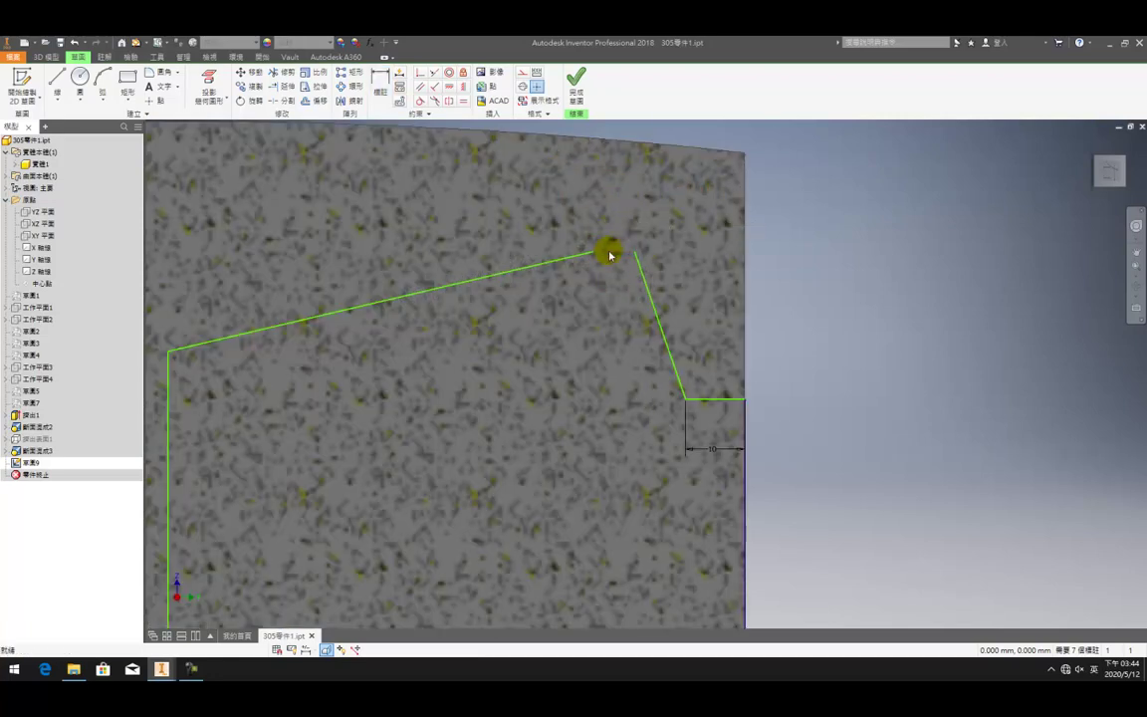
{"action": "left_click_drag", "start_coordinate": [594, 253], "coordinate": [634, 252]}
- Dimension the short horizontal line at the rear edge 45 mm above the profile's base line
{"action": "scroll", "coordinate": [636, 271], "scroll_direction": "down", "scroll_amount": 2}
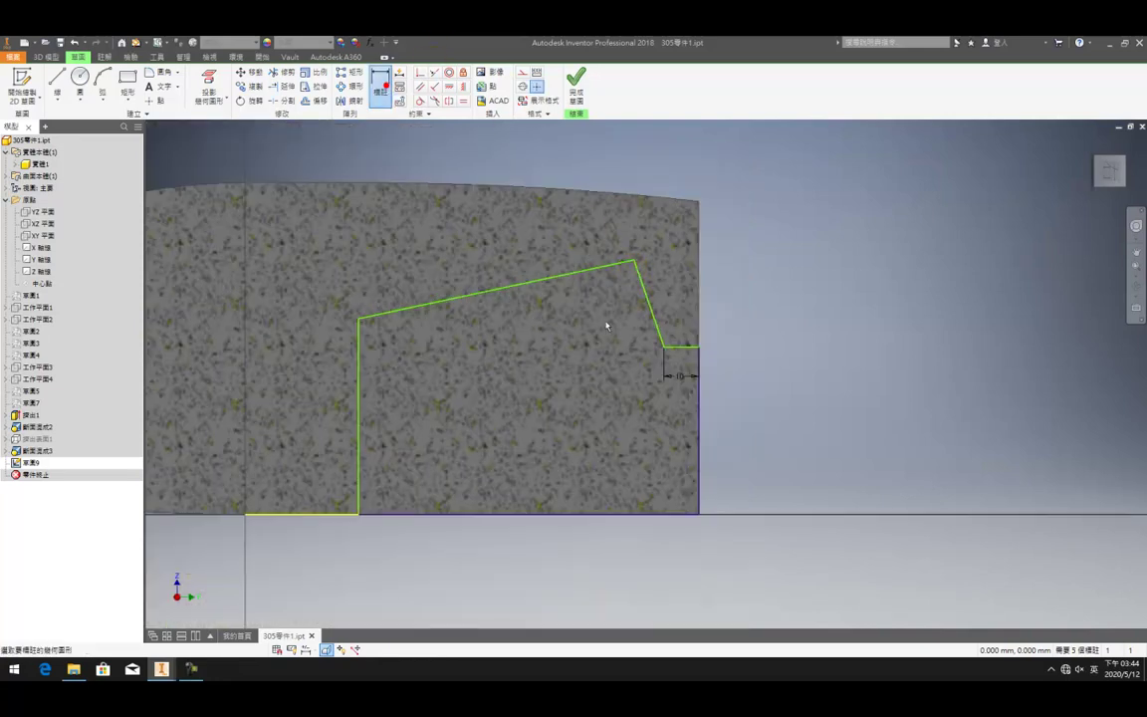
{"action": "left_click", "coordinate": [664, 511]}
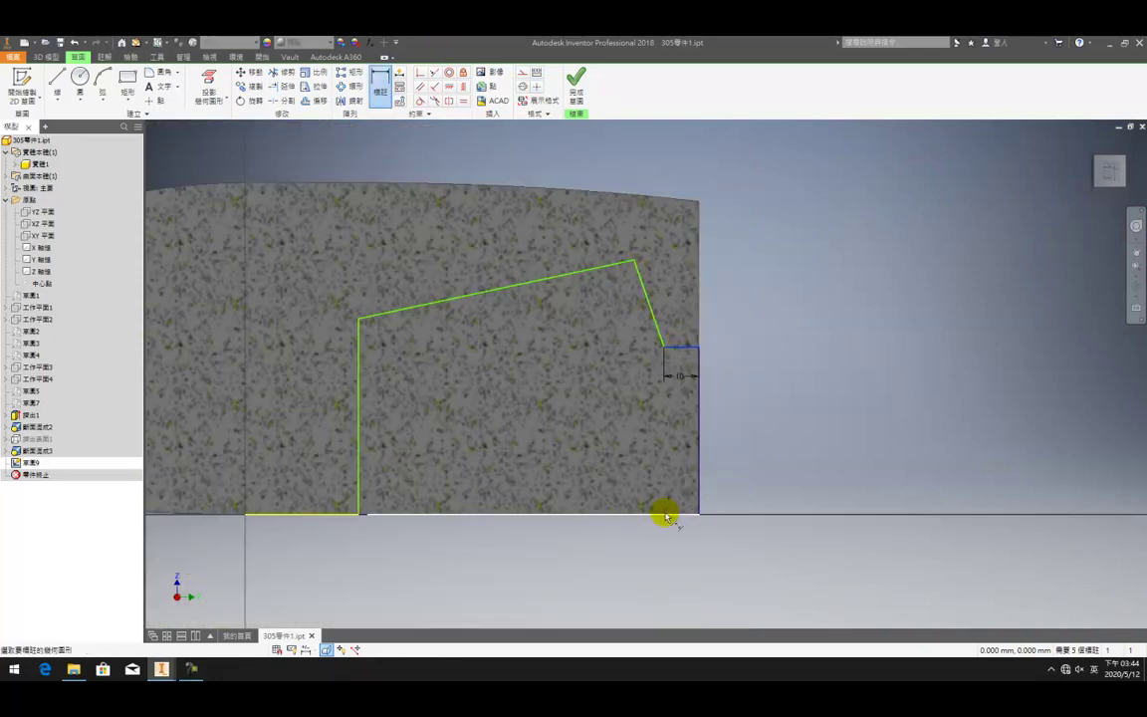
{"action": "left_click", "coordinate": [832, 484]}
{"action": "type", "text": "45"}
{"action": "key", "text": "Return"}
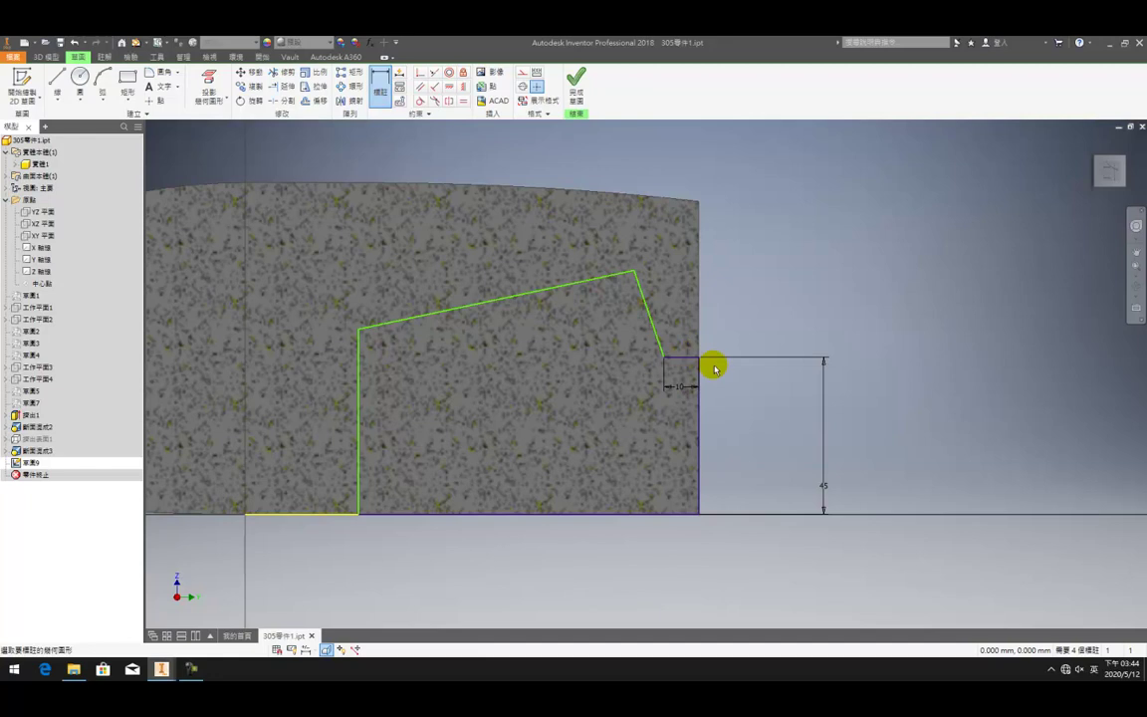
- Dimension the steep rear line at 70° to the horizontal and the profile's front vertical line at 55 mm
{"action": "left_click", "coordinate": [659, 342]}
{"action": "left_click", "coordinate": [643, 340]}
{"action": "key", "text": "Return"}
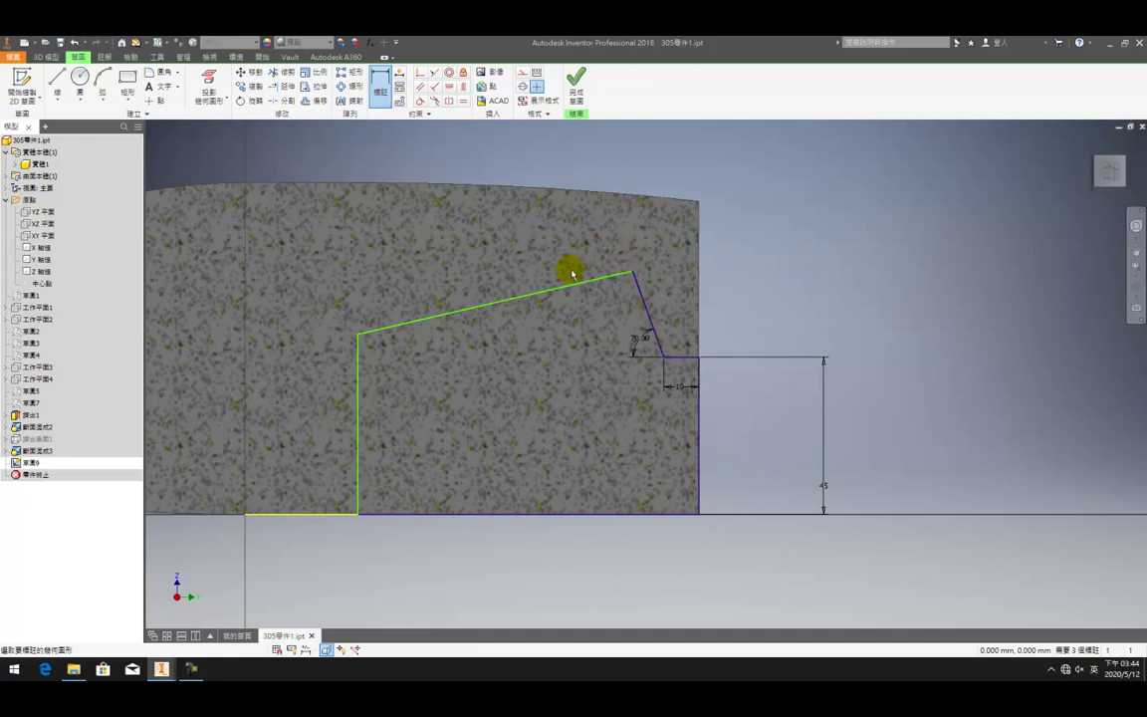
{"action": "left_click", "coordinate": [360, 402]}
{"action": "left_click", "coordinate": [323, 394]}
{"action": "type", "text": "55"}
{"action": "key", "text": "Return"}
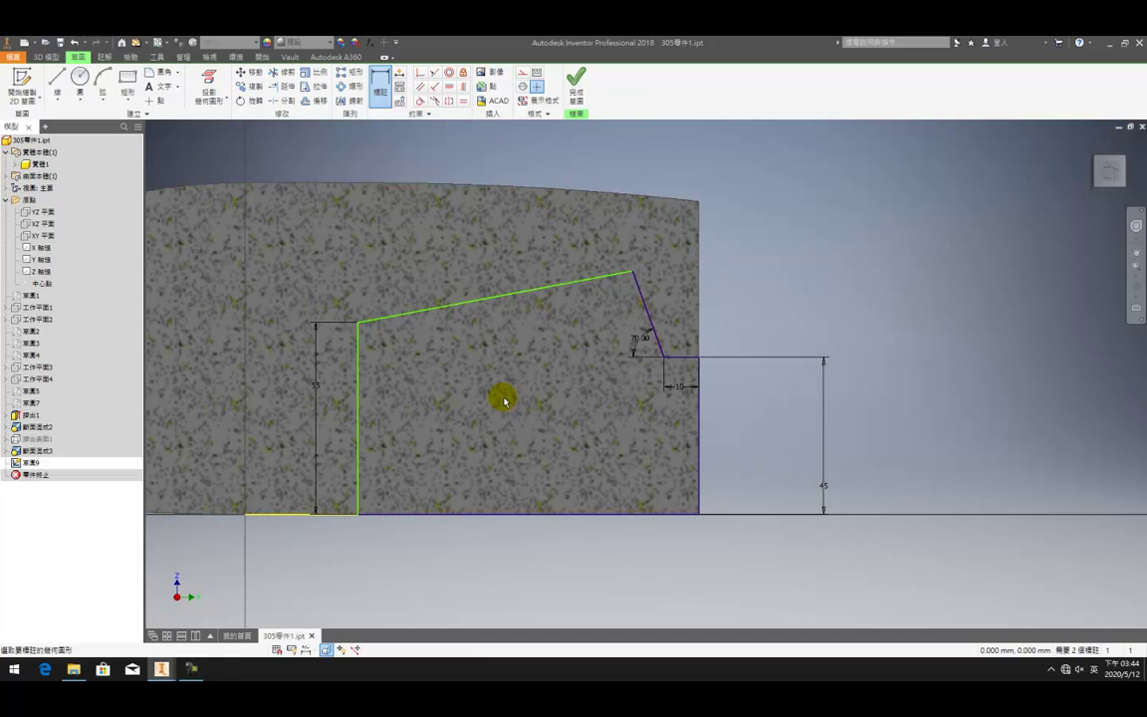
- Dimension the width between the profile's front vertical and the rear edge as 130-72 mm and finish the sketch
{"action": "left_click", "coordinate": [358, 493]}
{"action": "left_click", "coordinate": [698, 485]}
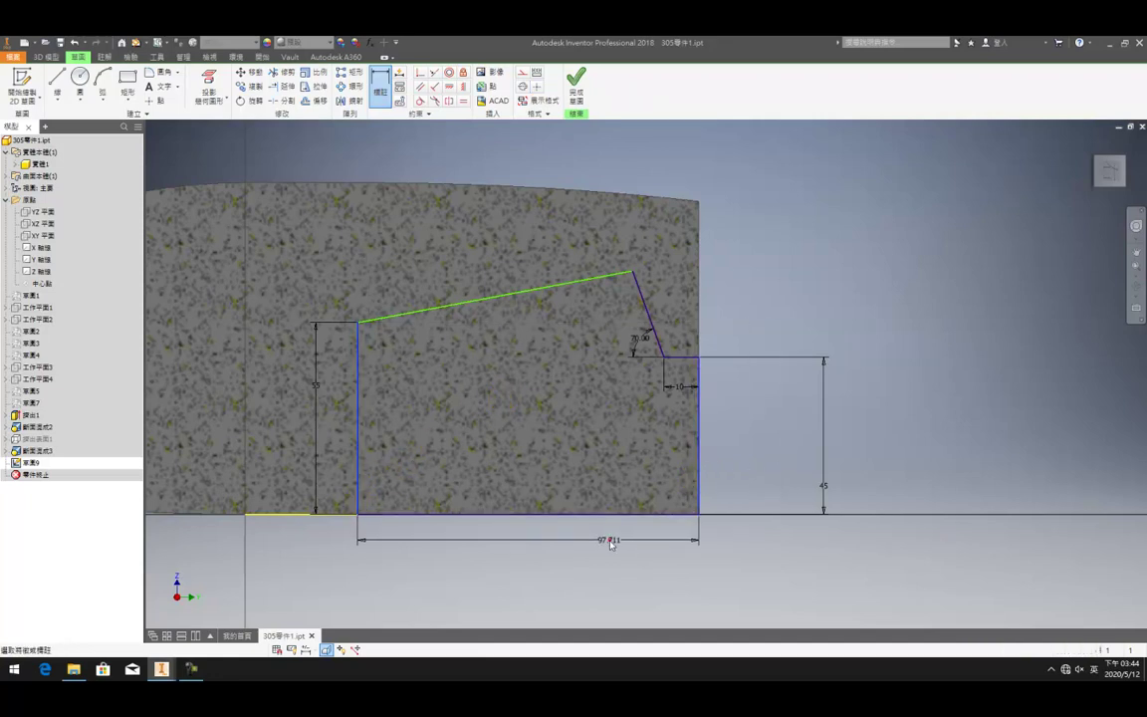
{"action": "left_click", "coordinate": [615, 538]}
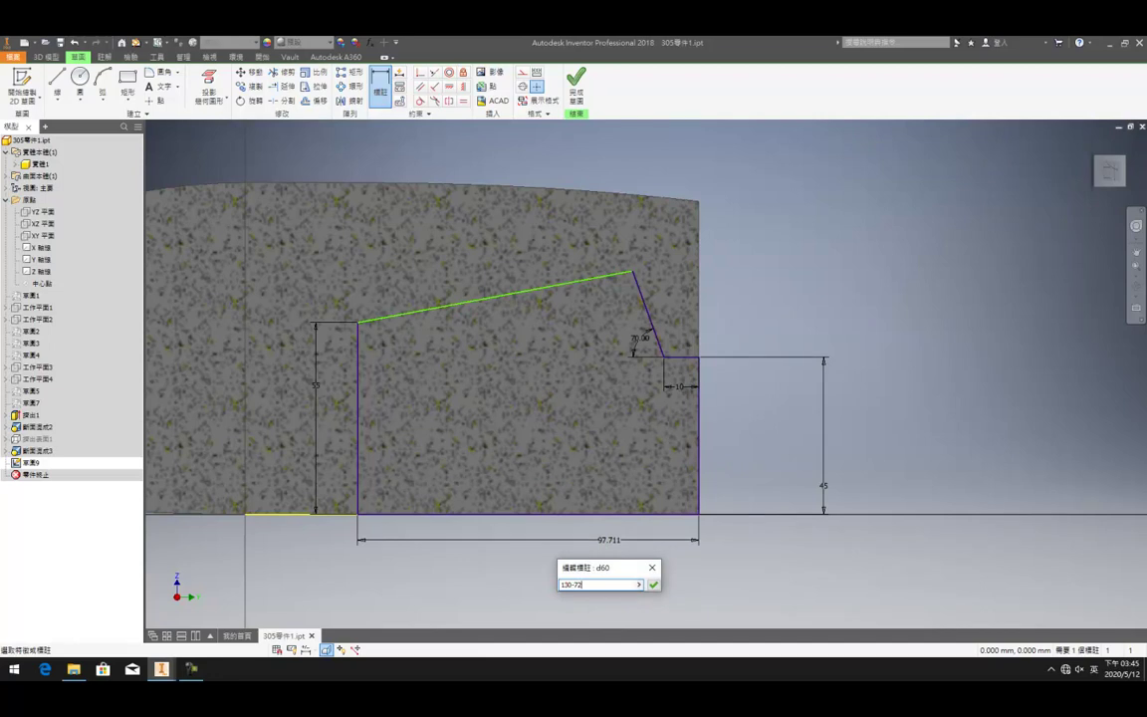
{"action": "key", "text": "Return"}
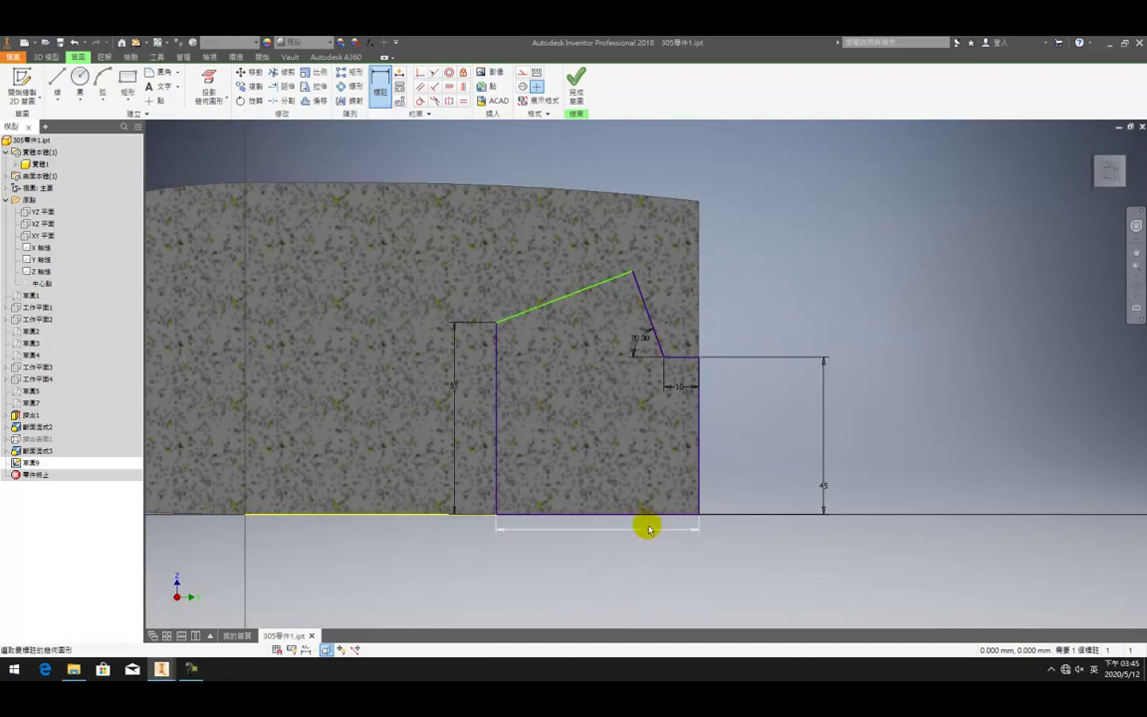
{"action": "middle_click_drag", "start_coordinate": [564, 487], "coordinate": [757, 468]}
{"action": "scroll", "coordinate": [728, 478], "scroll_direction": "down", "scroll_amount": 2}
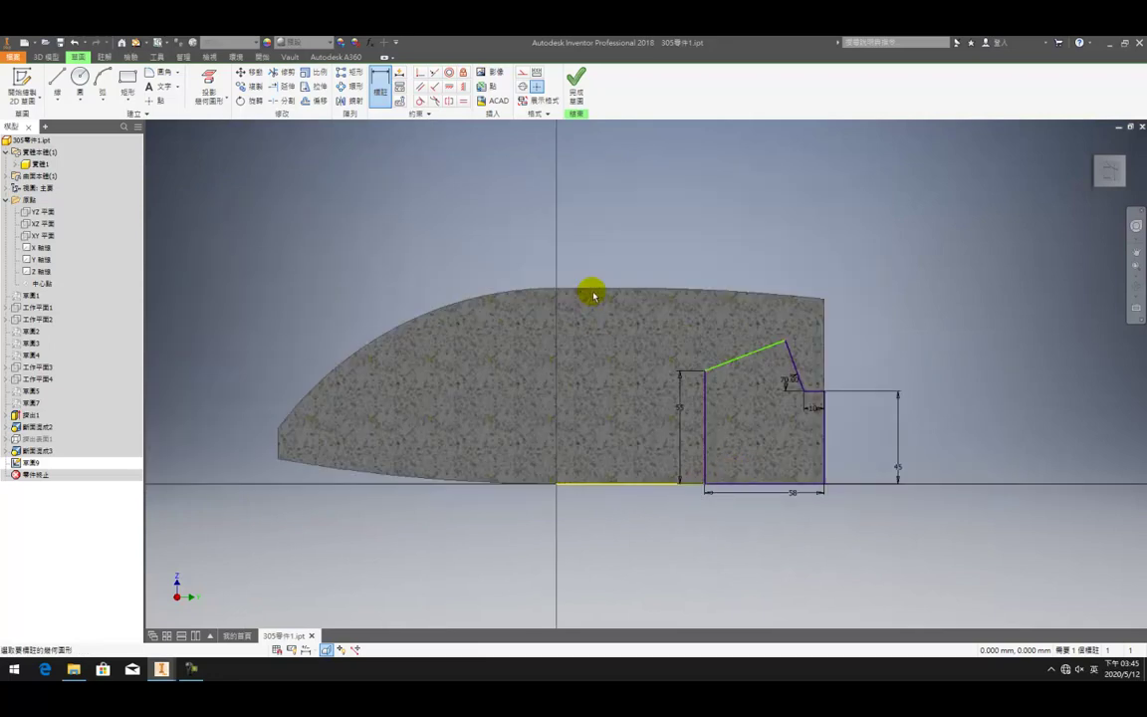
{"action": "middle_click_drag", "start_coordinate": [648, 404], "coordinate": [553, 420]}
{"action": "scroll", "coordinate": [635, 429], "scroll_direction": "up", "scroll_amount": 3}
{"action": "mouse_move", "coordinate": [635, 423]}
{"action": "middle_mouse_down"}
{"action": "mouse_move", "coordinate": [589, 426]}
{"action": "mouse_move", "coordinate": [648, 399]}
{"action": "middle_mouse_up"}
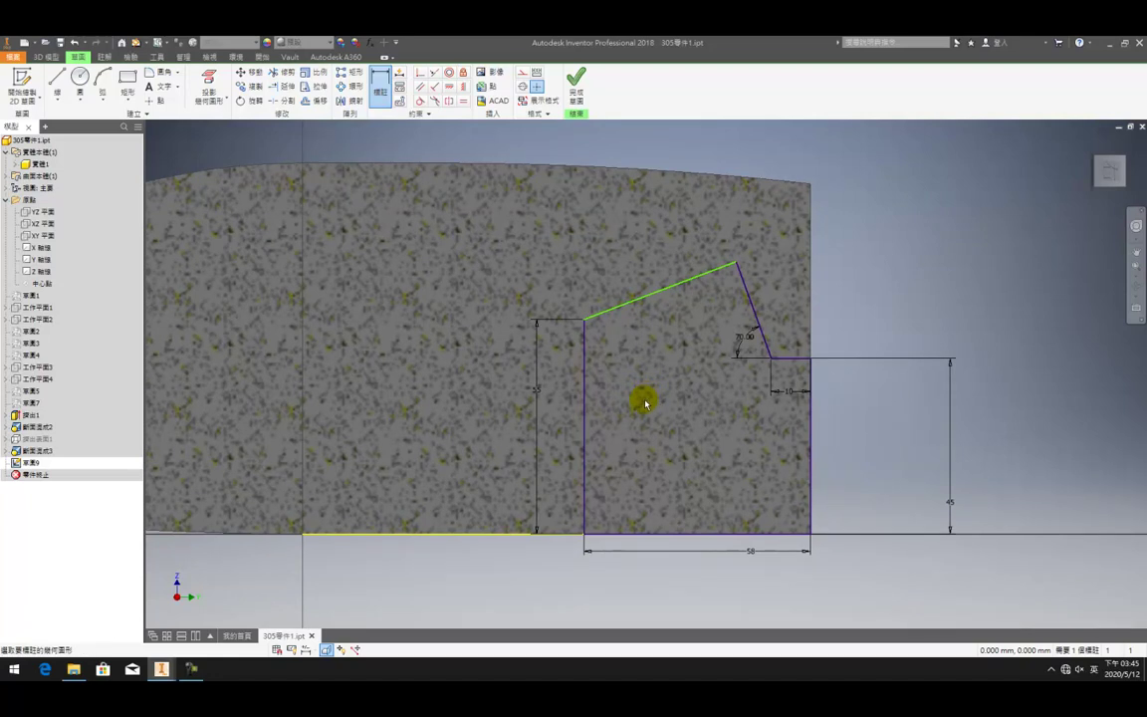
{"action": "scroll", "coordinate": [598, 409], "scroll_direction": "down", "scroll_amount": 3}
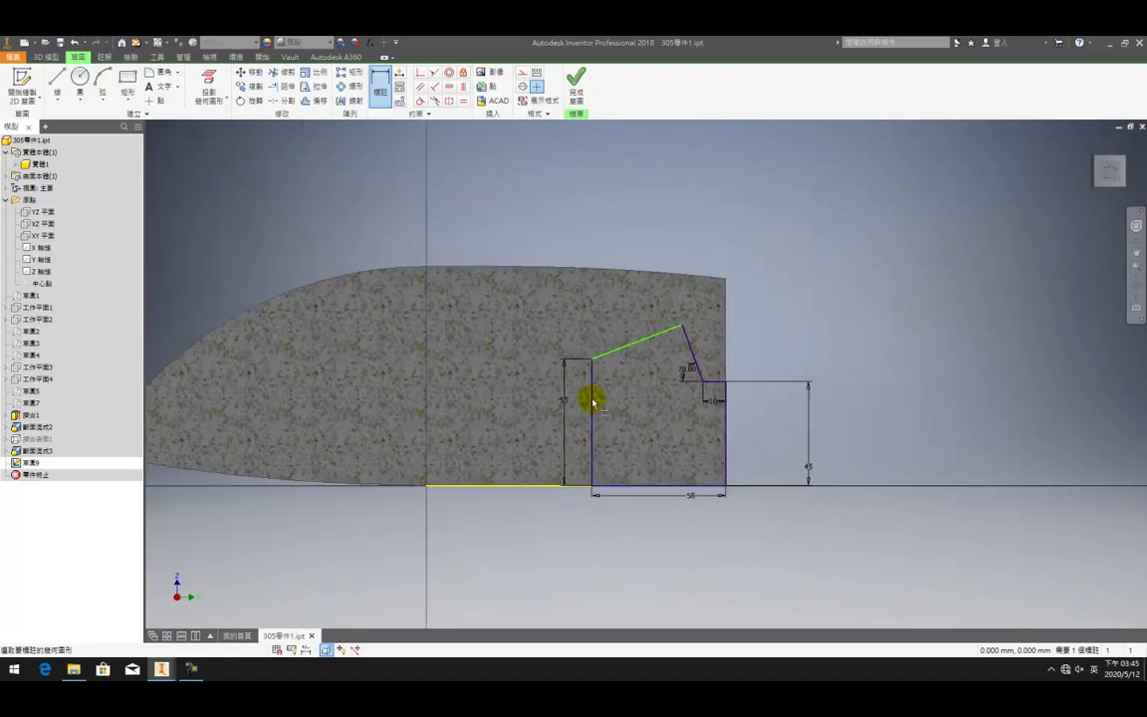
{"action": "left_click", "coordinate": [576, 85]}
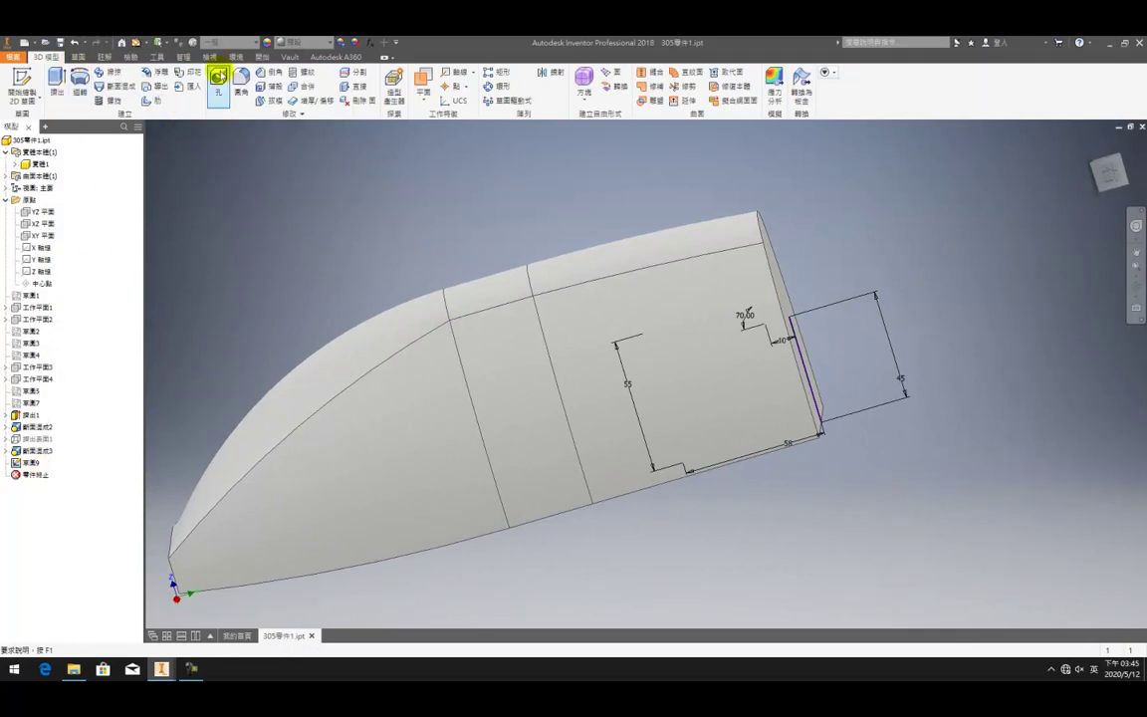
- Show 草圖1 and extrude its slanted line as a 100 mm surface, symmetric about the sketch plane
{"action": "right_click", "coordinate": [34, 295]}
{"action": "key", "text": "v"}
{"action": "left_click", "coordinate": [57, 84]}
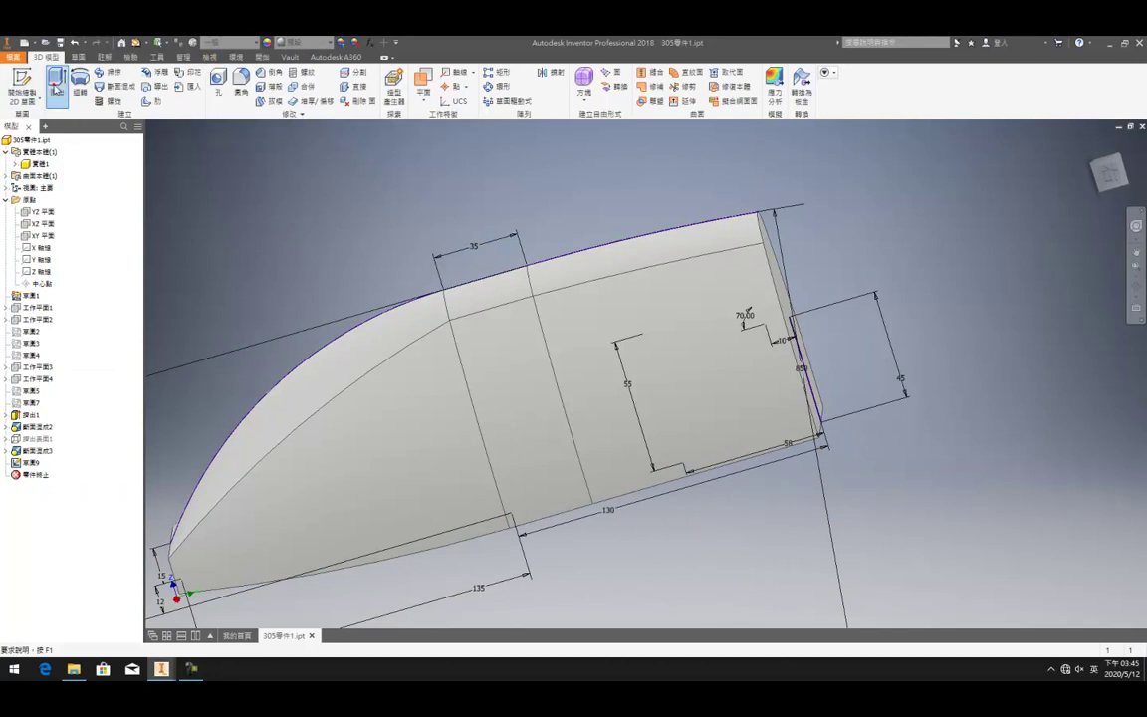
{"action": "left_click", "coordinate": [519, 342]}
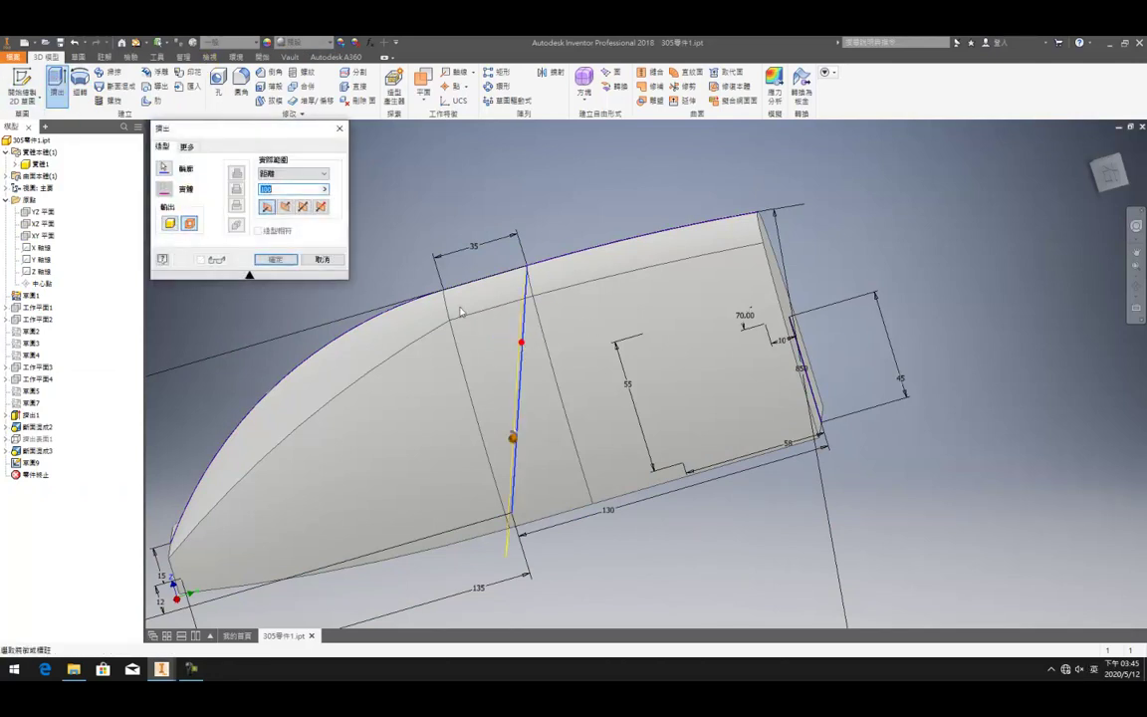
{"action": "left_click", "coordinate": [303, 206]}
{"action": "left_click", "coordinate": [288, 260]}
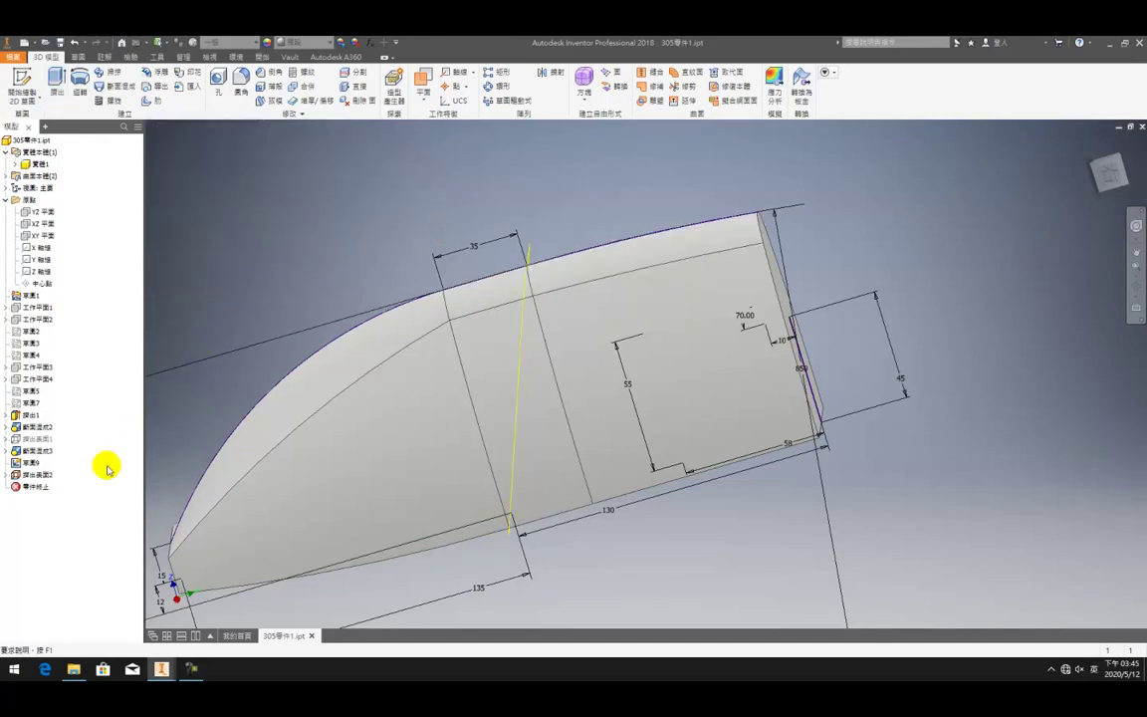
- Move 草圖9 below 擠出表面2 in the feature history and reopen the sketch for editing
{"action": "left_click_drag", "start_coordinate": [33, 463], "coordinate": [36, 478]}
{"action": "left_click", "coordinate": [36, 478]}
{"action": "double_click", "coordinate": [38, 478]}
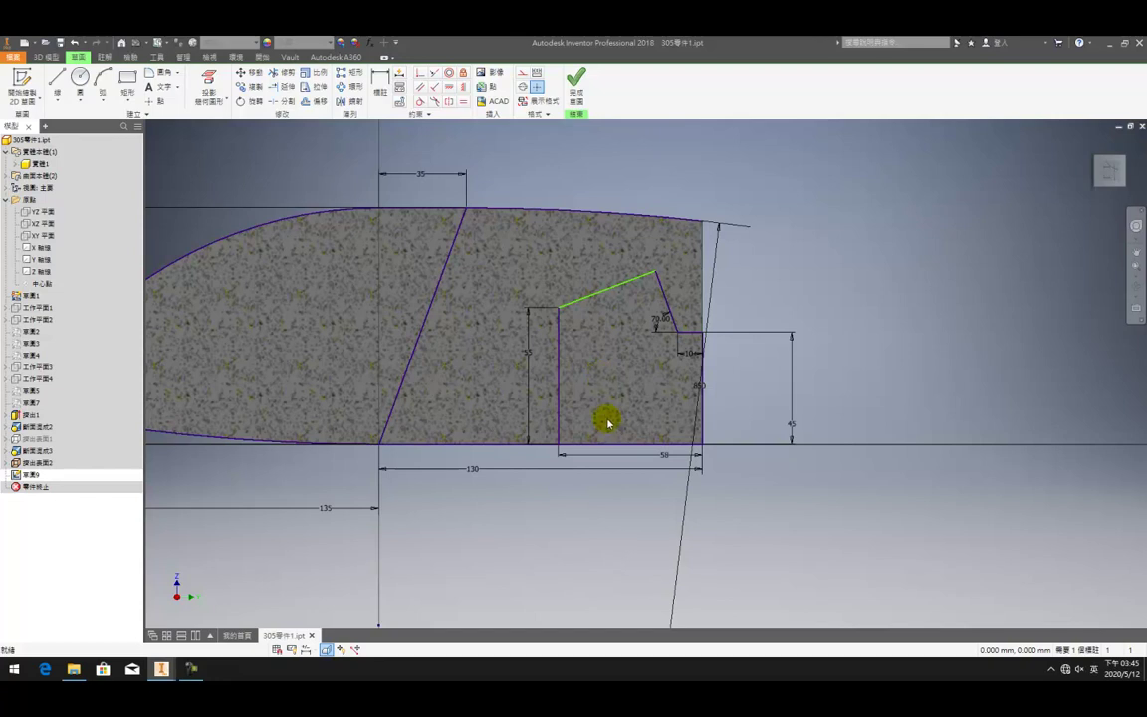
- Dimension the angle between the profile's front vertical and its sloping line at 95° and finish the sketch
{"action": "middle_click_drag", "start_coordinate": [606, 394], "coordinate": [565, 393]}
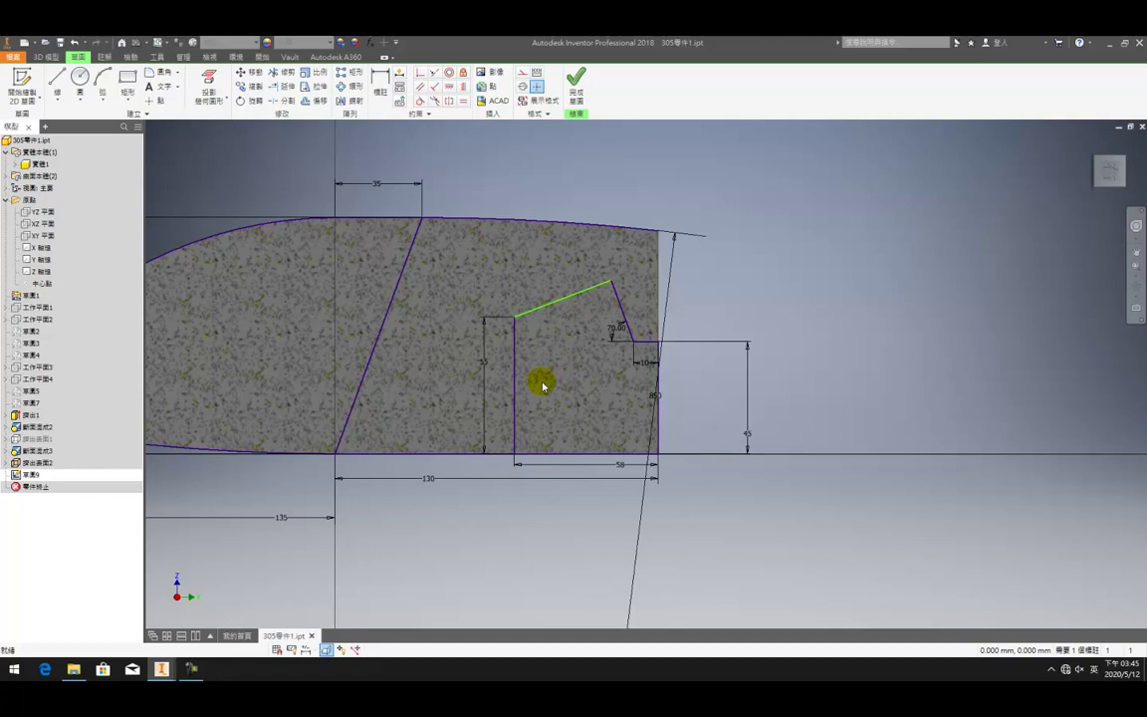
{"action": "left_click", "coordinate": [515, 346]}
{"action": "left_click", "coordinate": [491, 307]}
{"action": "type", "text": "95"}
{"action": "key", "text": "Return"}
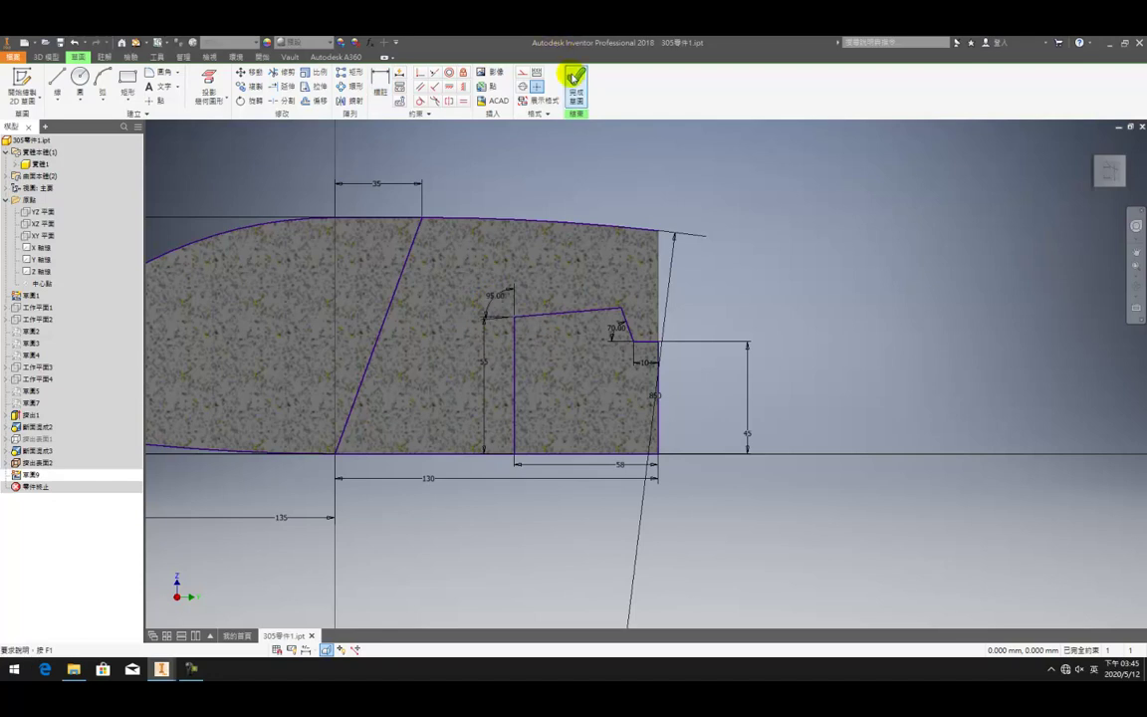
{"action": "left_click", "coordinate": [576, 86]}
- Extrude the closed profile as a 1000 mm cut through the solid, symmetric about the sketch plane
{"action": "left_click", "coordinate": [57, 85]}
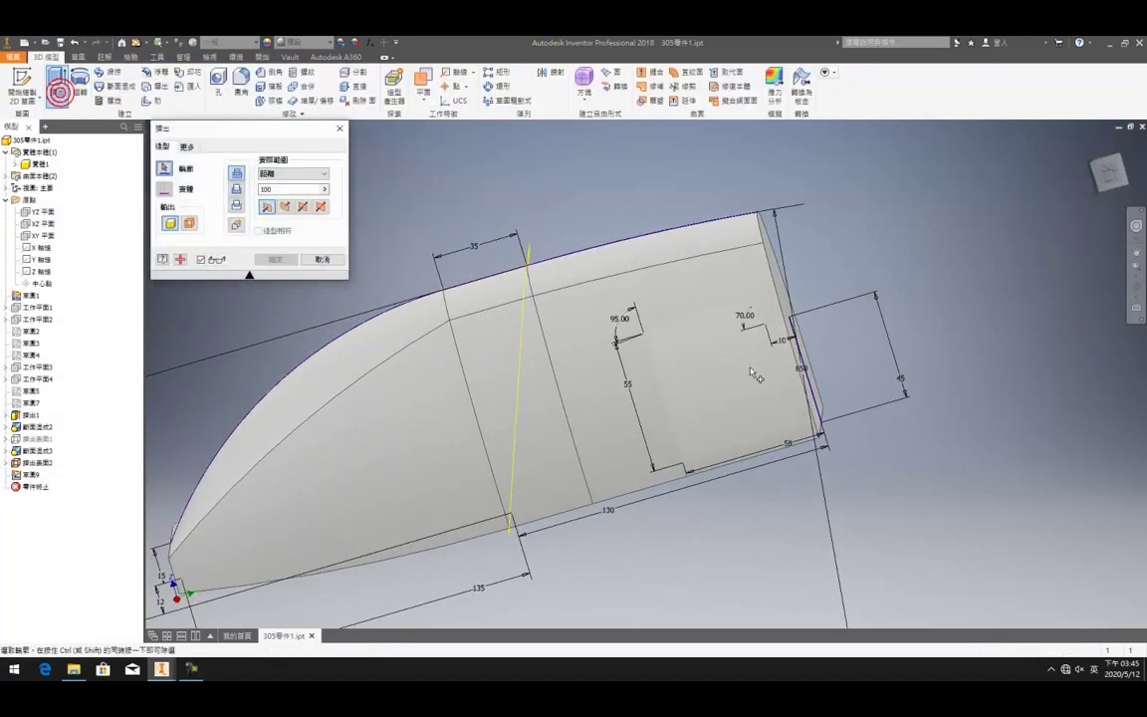
{"action": "left_click", "coordinate": [285, 206]}
{"action": "left_click", "coordinate": [303, 207]}
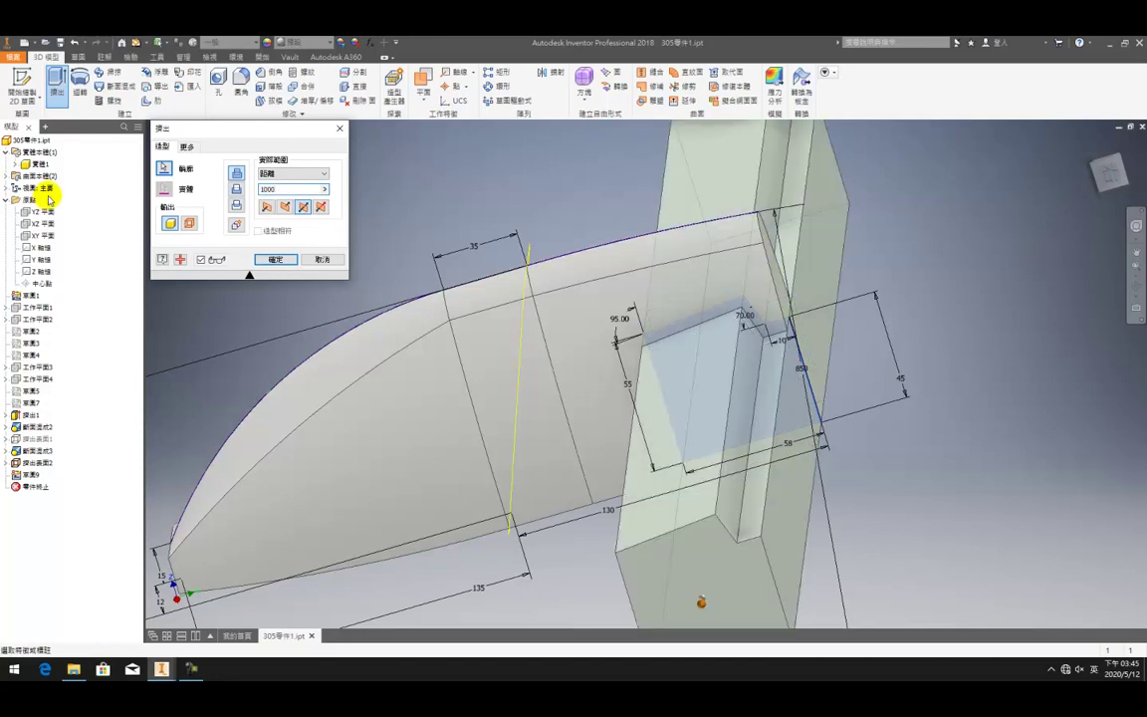
{"action": "left_click", "coordinate": [234, 189]}
{"action": "left_click", "coordinate": [278, 260]}
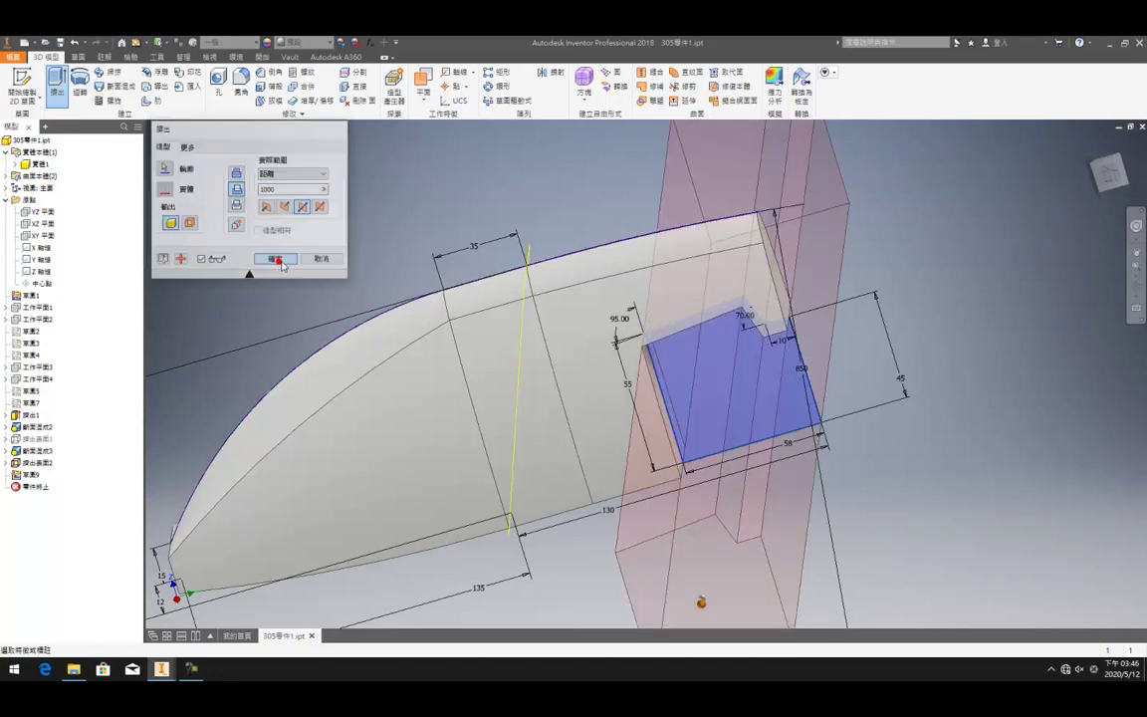
- Split the solid into two bodies using the slanted extruded surface as the split tool
{"action": "middle_click_drag", "start_coordinate": [625, 239], "coordinate": [619, 362], "text": "shift"}
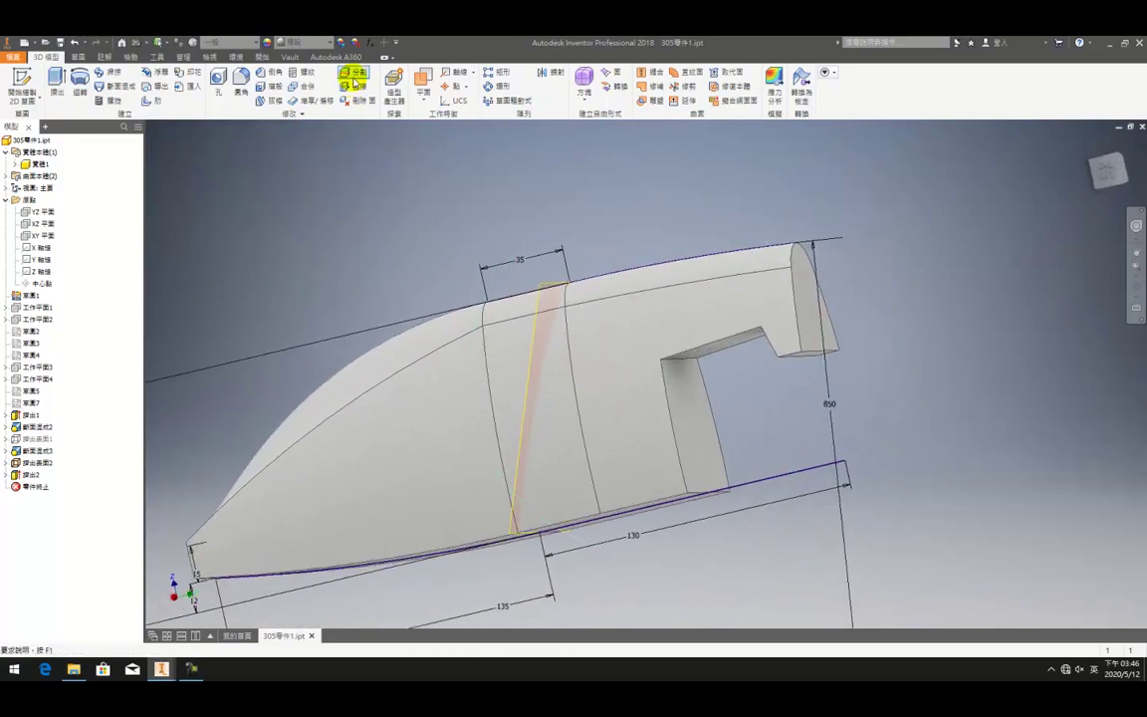
{"action": "left_click", "coordinate": [355, 76]}
{"action": "left_click", "coordinate": [531, 294]}
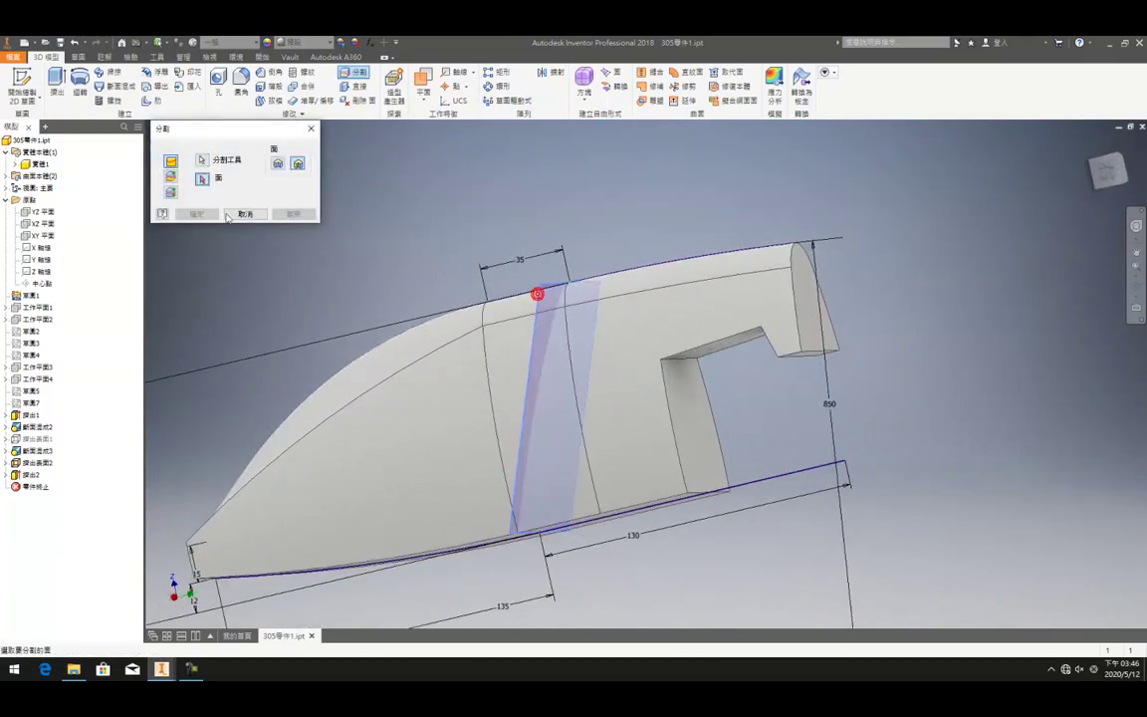
{"action": "left_click", "coordinate": [171, 195]}
{"action": "left_click", "coordinate": [196, 213]}
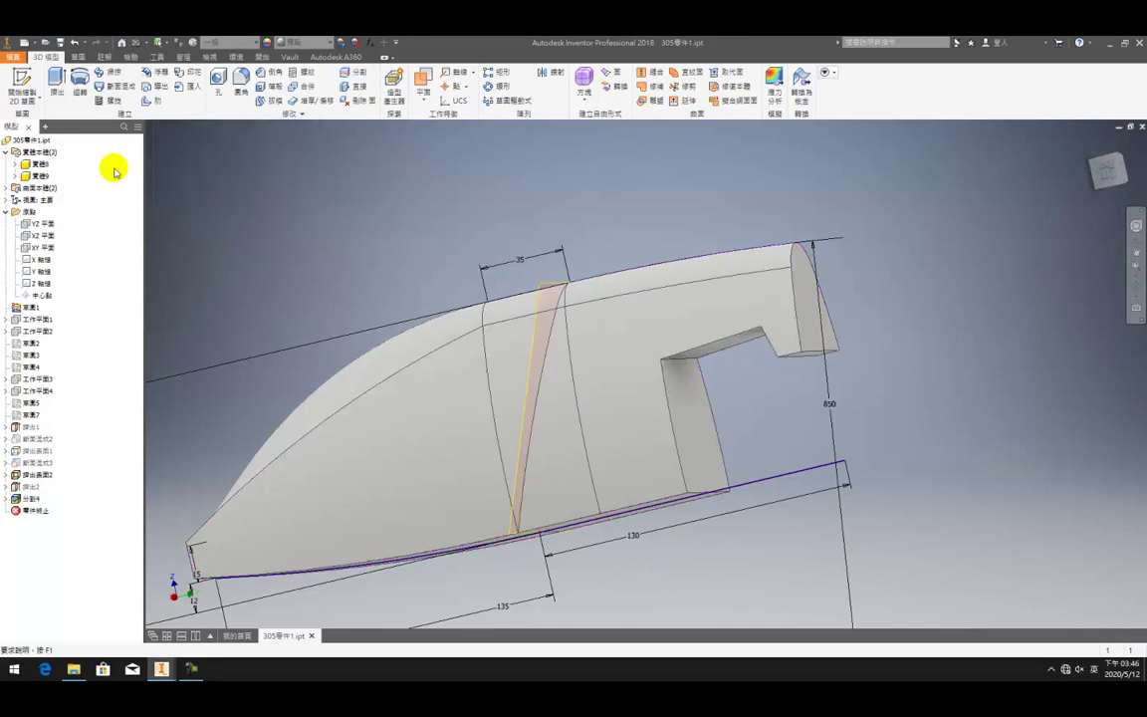
- Hide the front body 實體9, leaving the rear body 實體8 shown
{"action": "right_click", "coordinate": [40, 164]}
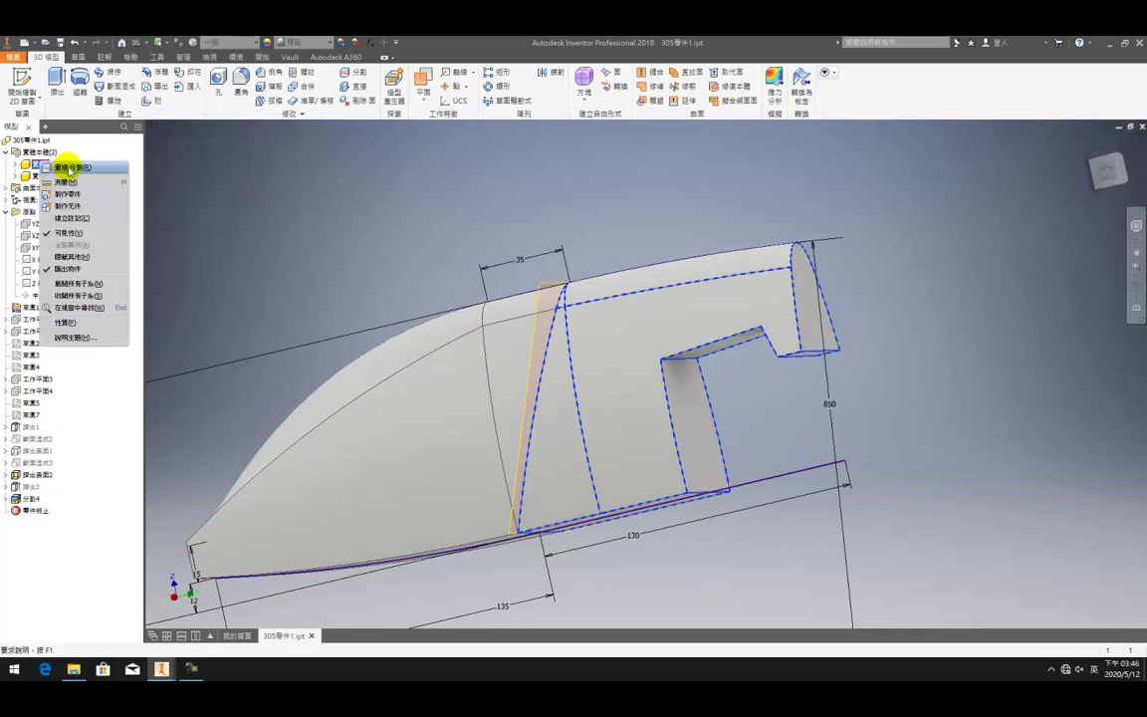
{"action": "left_click", "coordinate": [74, 167]}
{"action": "right_click", "coordinate": [36, 164]}
{"action": "key", "text": "v"}
{"action": "right_click", "coordinate": [38, 177]}
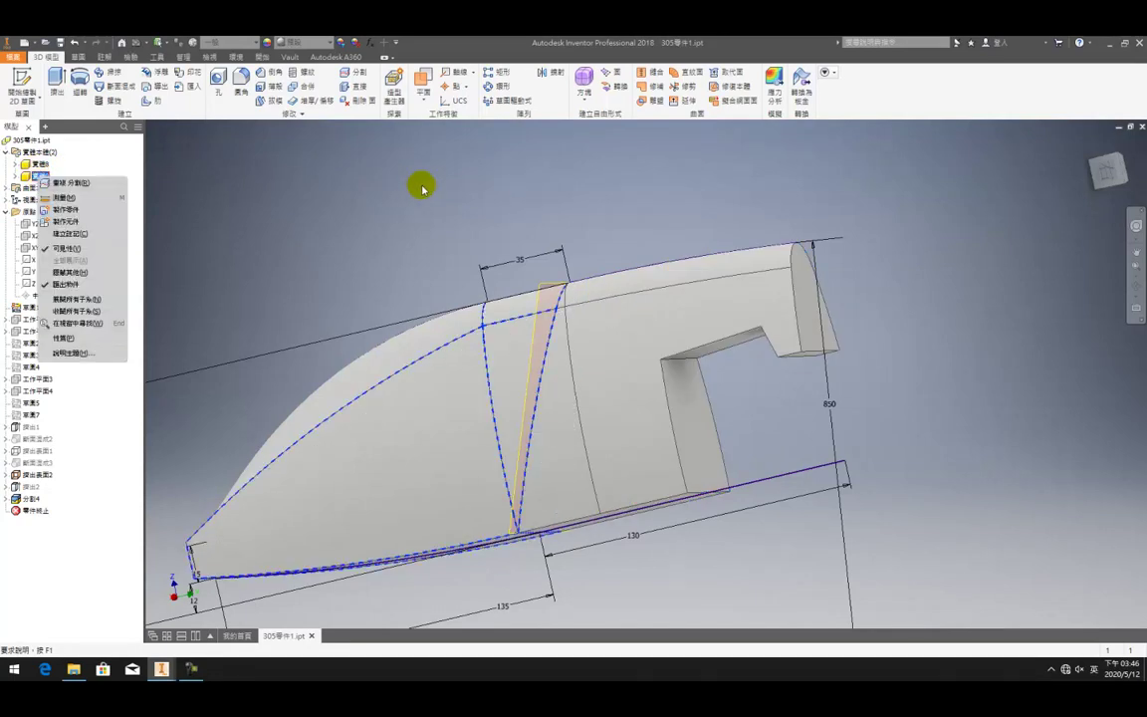
{"action": "key", "text": "v"}
- Hide the slanted surface 擠出表面2 and 草圖1
{"action": "key", "text": "F4"}
{"action": "left_click_drag", "start_coordinate": [591, 270], "coordinate": [543, 290]}
{"action": "right_click", "coordinate": [546, 293]}
{"action": "left_click", "coordinate": [550, 279]}
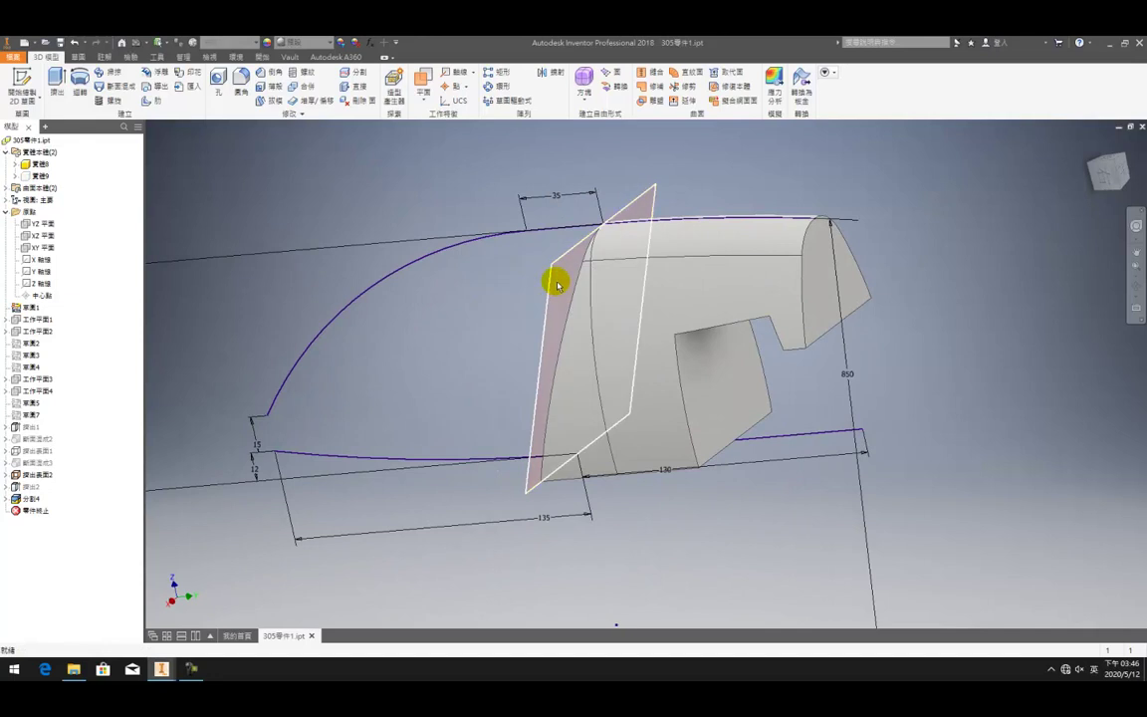
{"action": "right_click", "coordinate": [554, 284]}
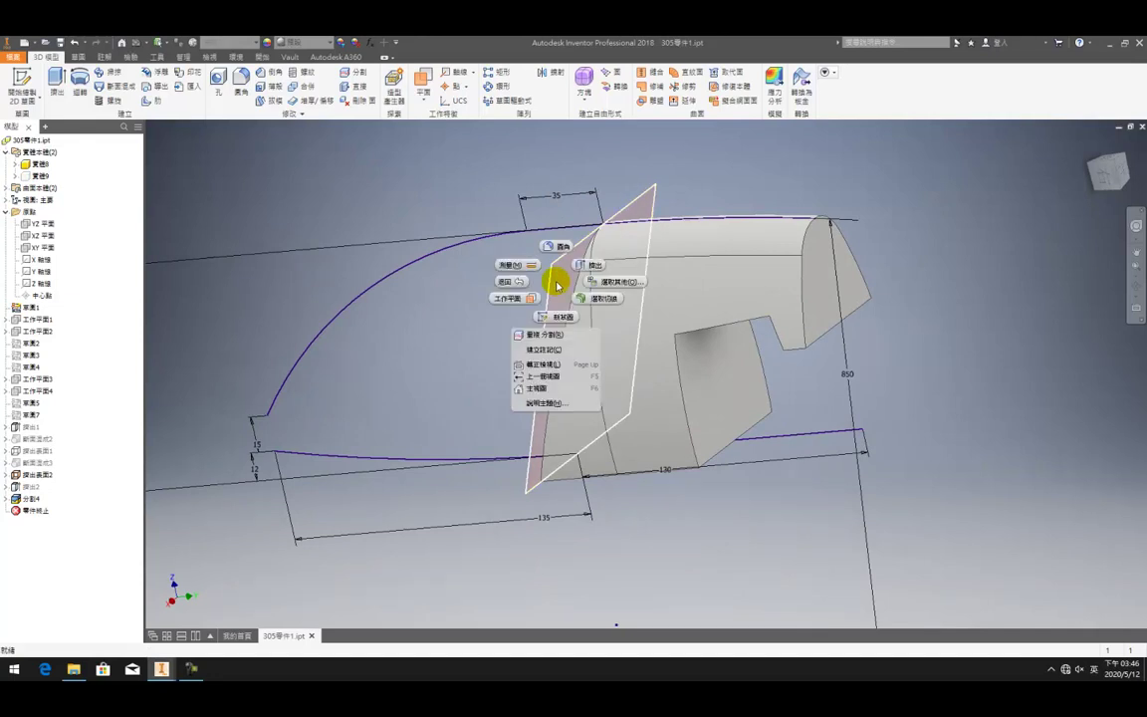
{"action": "left_click", "coordinate": [557, 286]}
{"action": "left_click", "coordinate": [40, 475]}
{"action": "key", "text": "alt+v"}
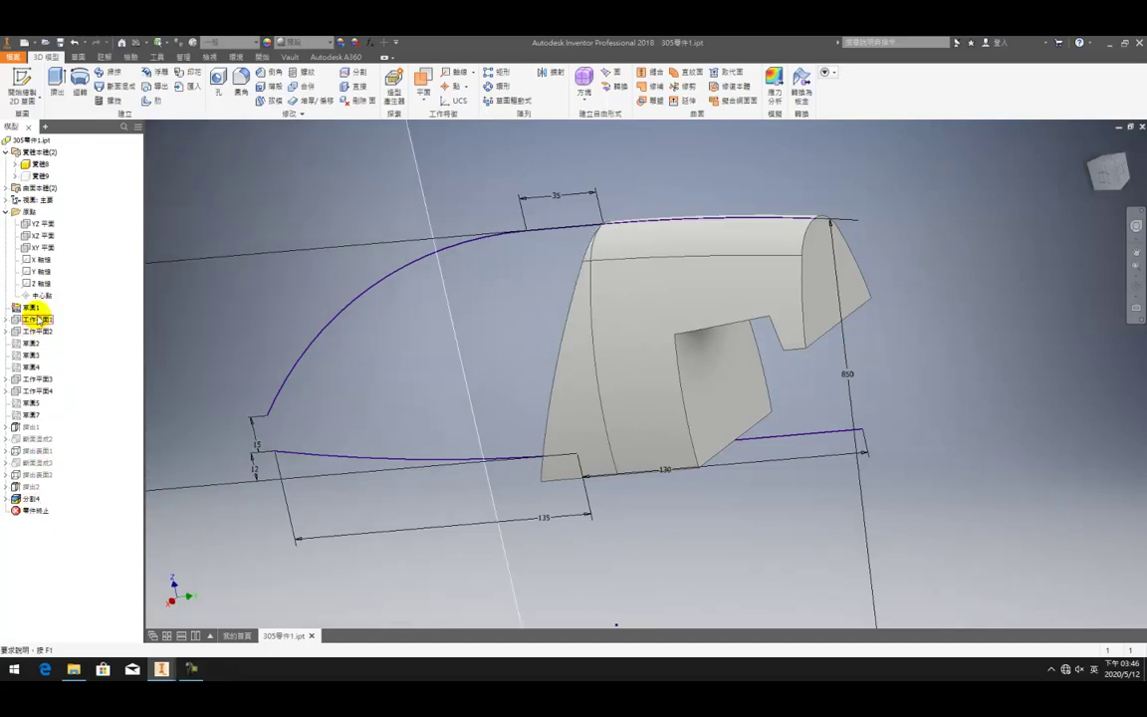
{"action": "left_click", "coordinate": [36, 308]}
{"action": "key", "text": "alt+v"}
- Start a new 2D sketch on the flat bottom face of the rear body
{"action": "key", "text": "F4"}
{"action": "left_click_drag", "start_coordinate": [712, 325], "coordinate": [619, 434]}
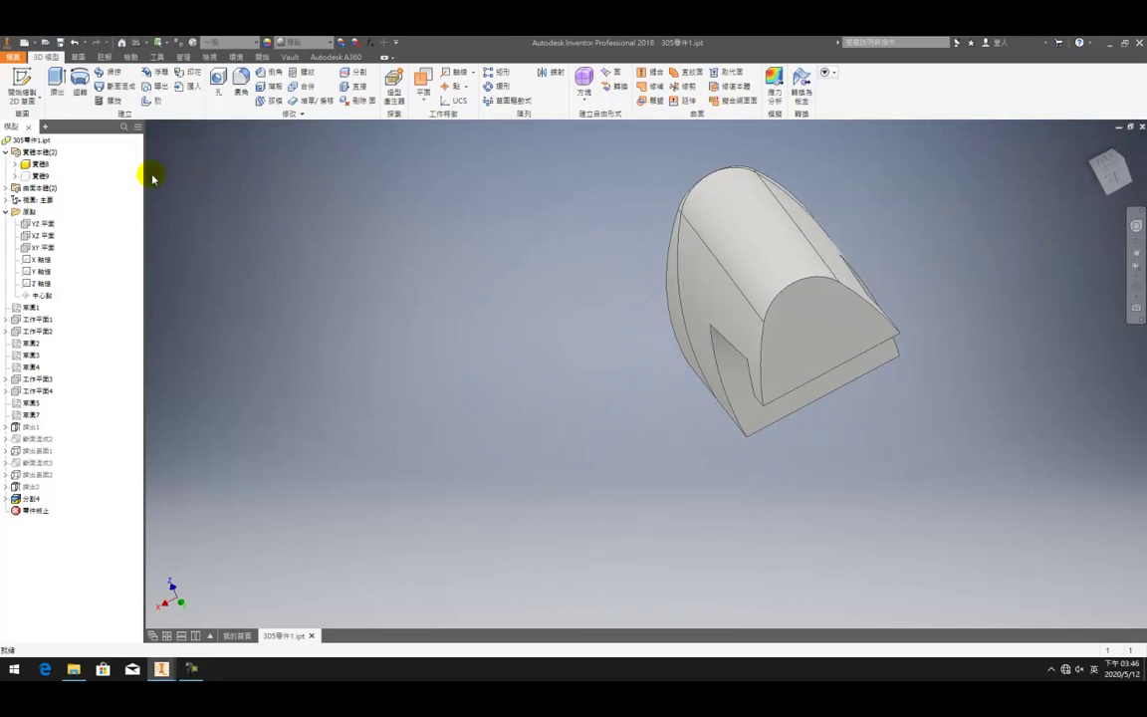
{"action": "key", "text": "F4"}
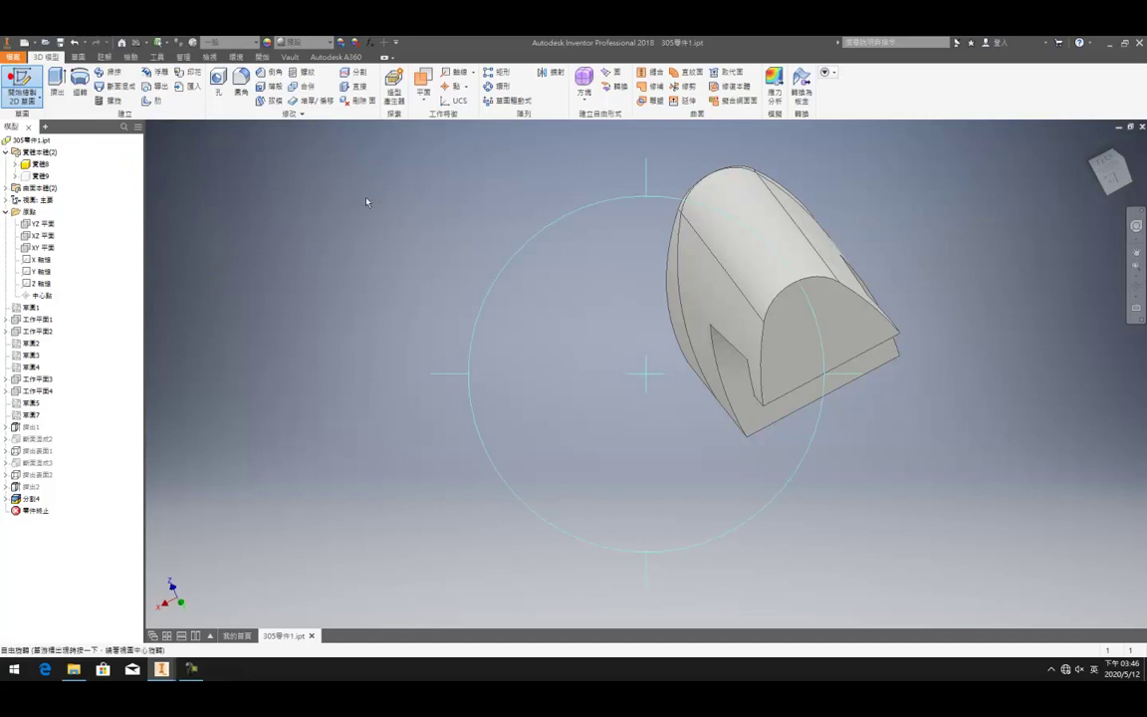
{"action": "middle_click_drag", "start_coordinate": [557, 235], "coordinate": [720, 226], "text": "shift"}
{"action": "left_click", "coordinate": [819, 393]}
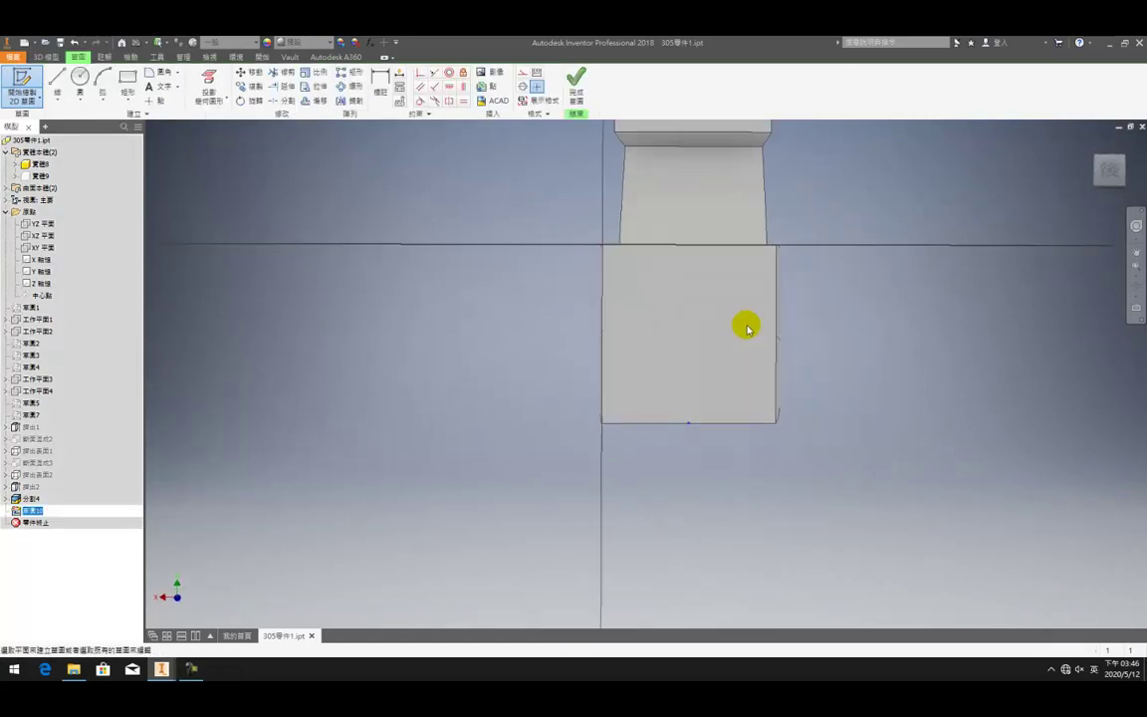
{"action": "middle_click_drag", "start_coordinate": [618, 379], "coordinate": [484, 510]}
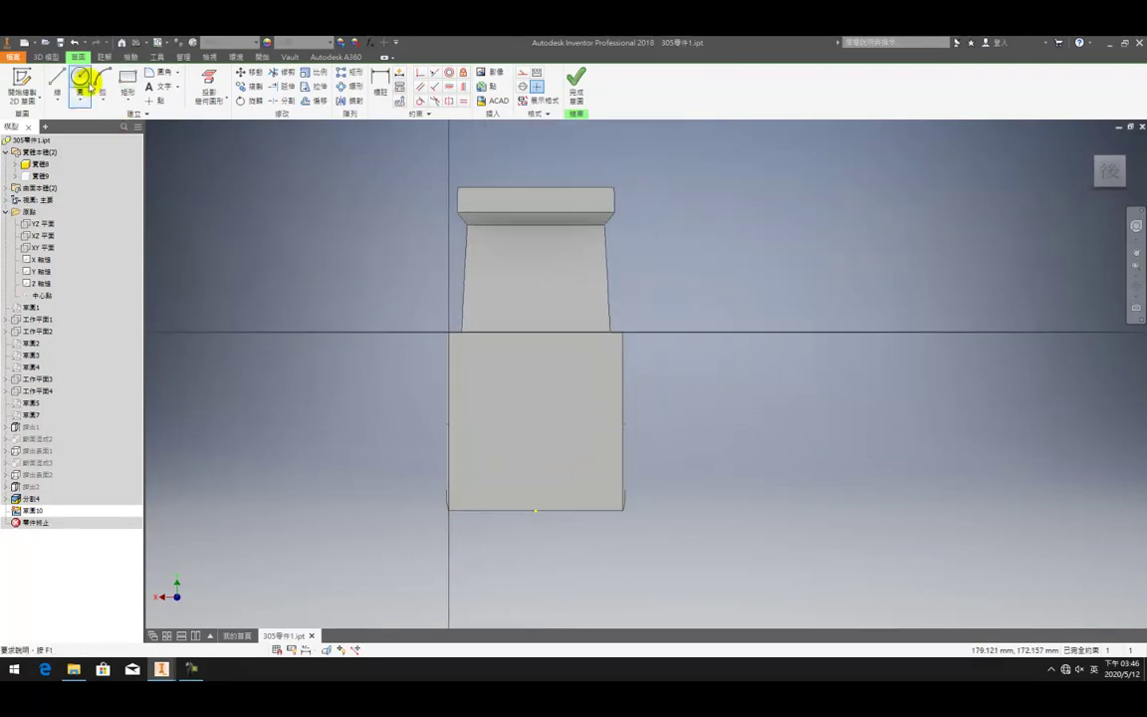
- Draw two tall rectangles side by side, each overlapping one long side of the rear body and its cutout
{"action": "left_click", "coordinate": [123, 82]}
{"action": "left_click", "coordinate": [511, 167]}
{"action": "left_click", "coordinate": [406, 429]}
{"action": "left_click", "coordinate": [559, 188]}
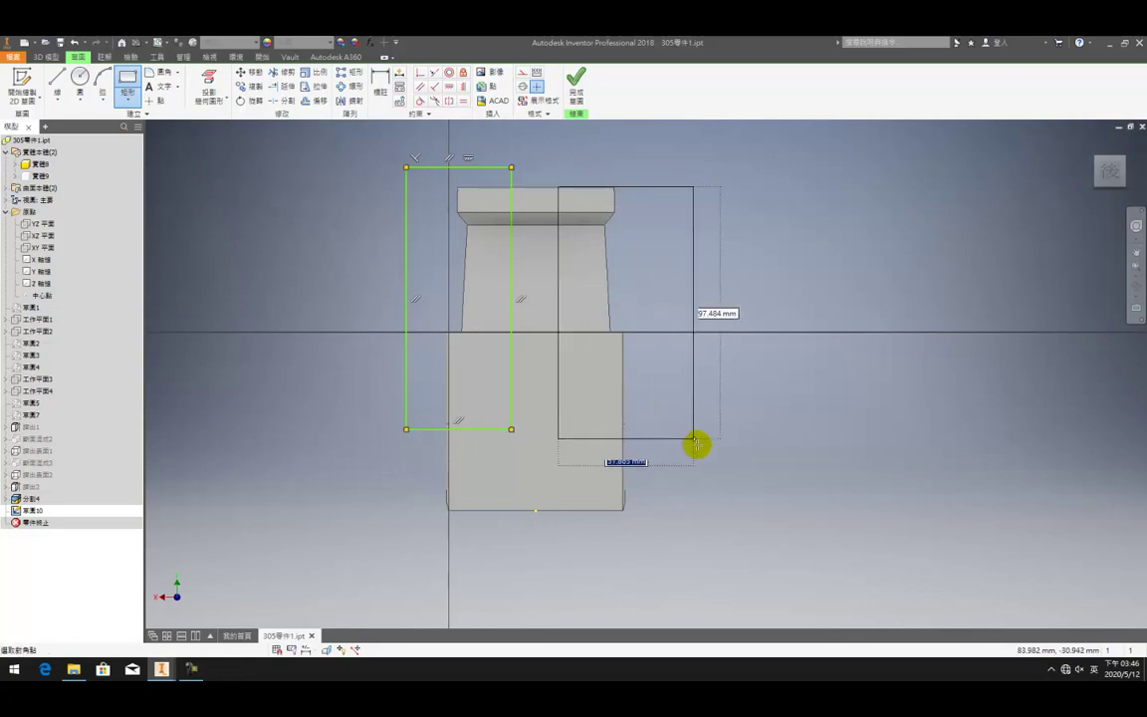
{"action": "left_click", "coordinate": [702, 429]}
{"action": "key", "text": "Escape"}
- Apply an equal constraint between the upper edges of the two rectangles
{"action": "left_click", "coordinate": [462, 101]}
{"action": "left_click", "coordinate": [474, 166]}
{"action": "left_click", "coordinate": [589, 187]}
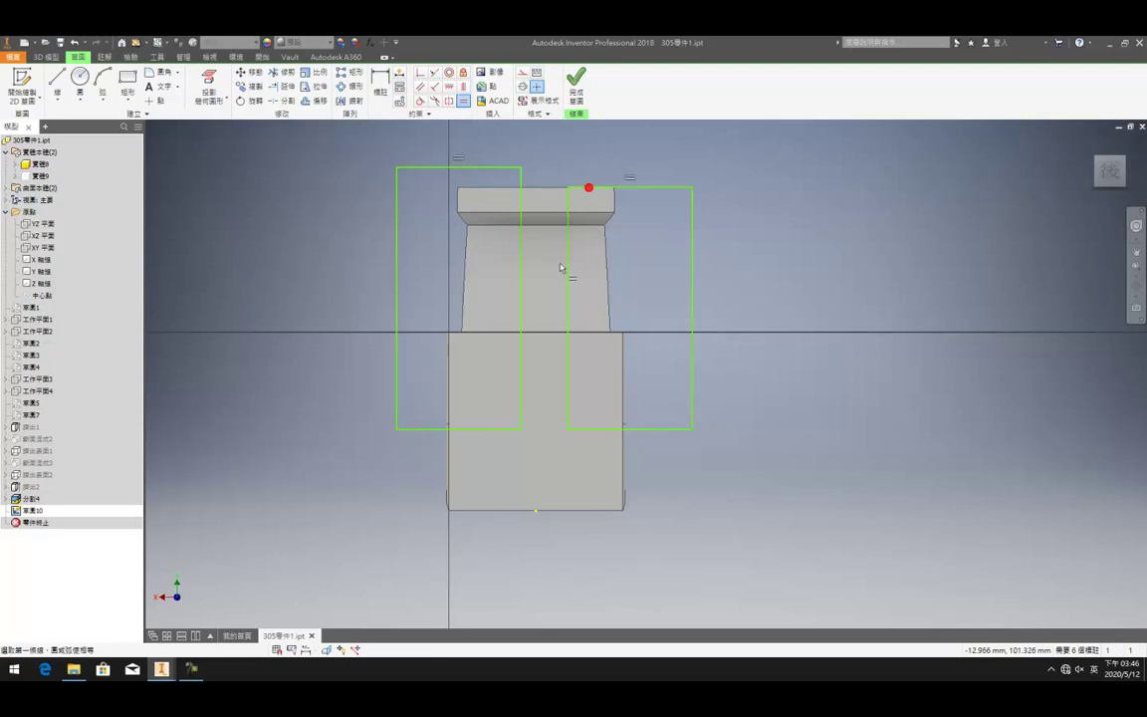
- Make the two rectangles equal in height, align their upper edges with the body's upper edge, and move one rectangle further outward
{"action": "left_click", "coordinate": [518, 291]}
{"action": "left_click", "coordinate": [566, 287]}
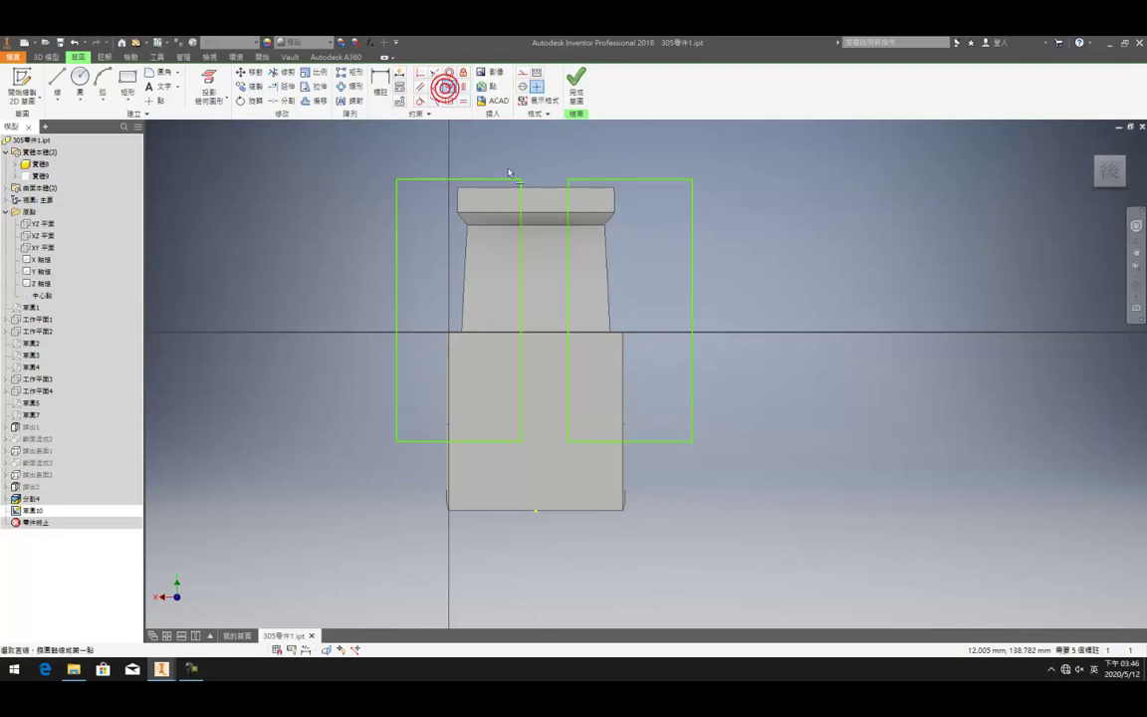
{"action": "left_click", "coordinate": [459, 189]}
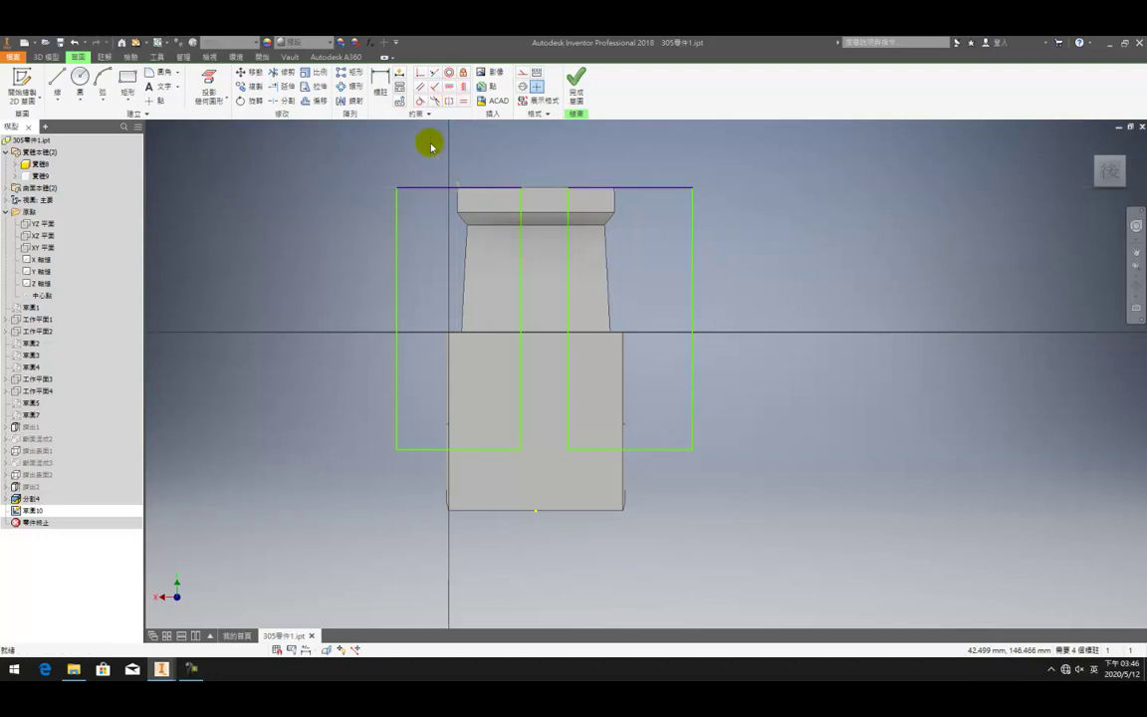
{"action": "left_click_drag", "start_coordinate": [526, 241], "coordinate": [515, 257]}
- Draw a vertical construction line from the midpoint of the rear body's lower edge to its upper edge
{"action": "left_click", "coordinate": [60, 79]}
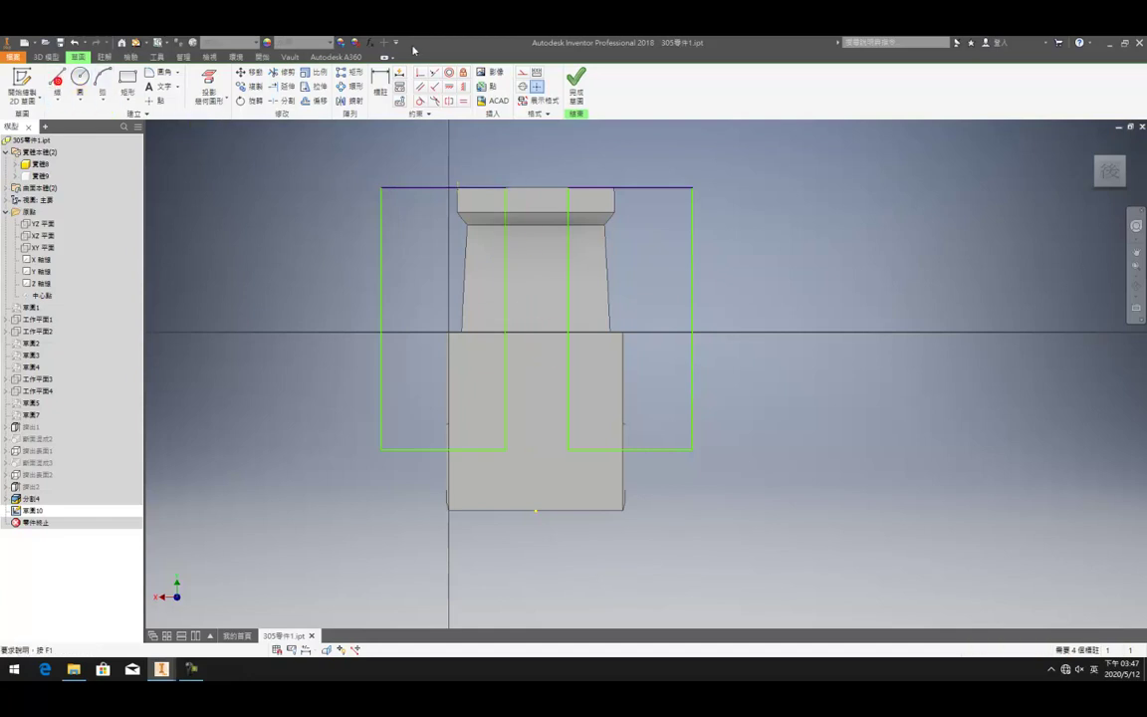
{"action": "left_click", "coordinate": [524, 73]}
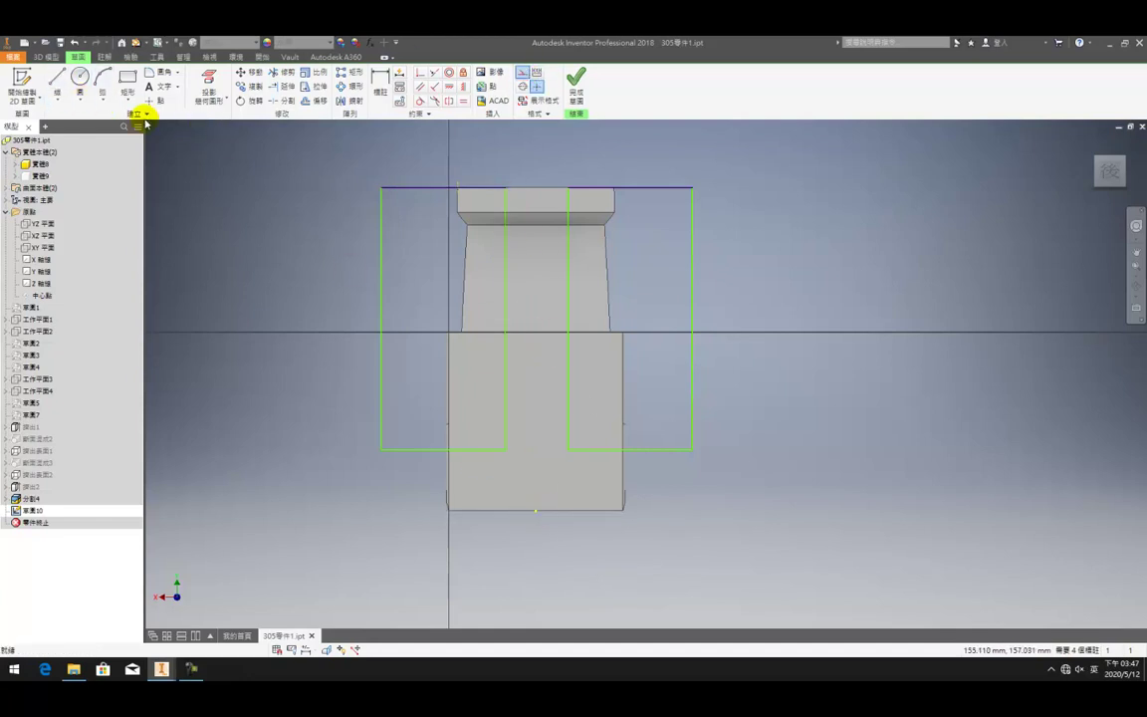
{"action": "left_click", "coordinate": [57, 82]}
{"action": "left_click", "coordinate": [534, 511]}
{"action": "left_click", "coordinate": [535, 188]}
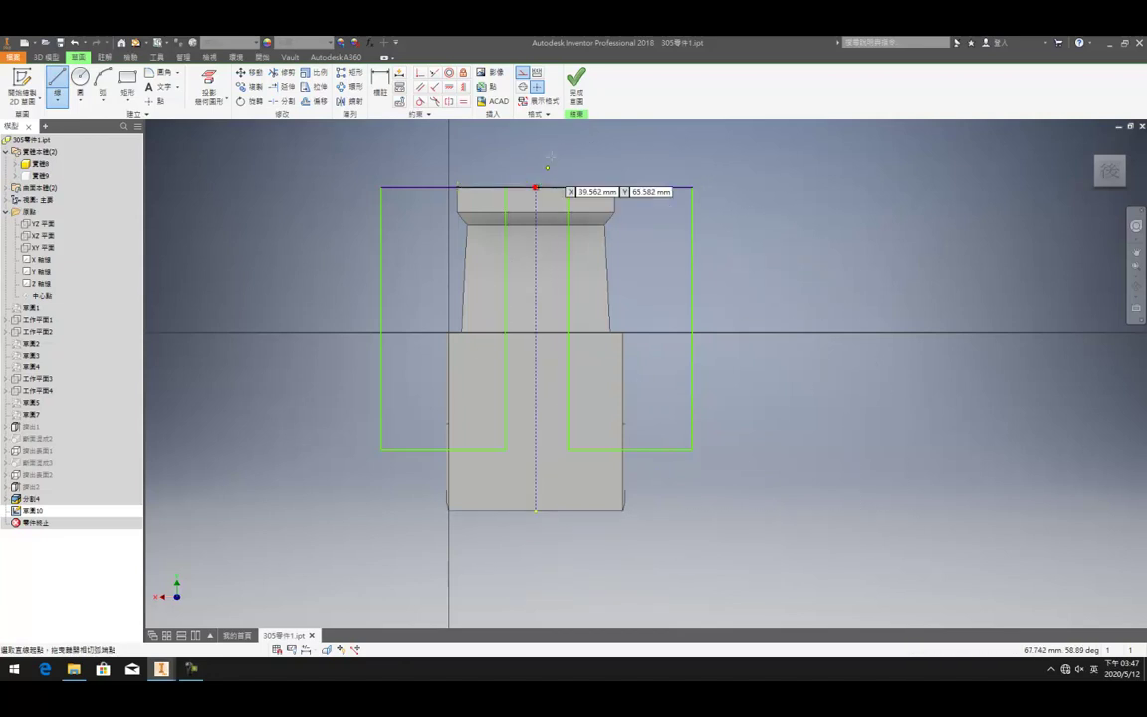
{"action": "key", "text": "Escape"}
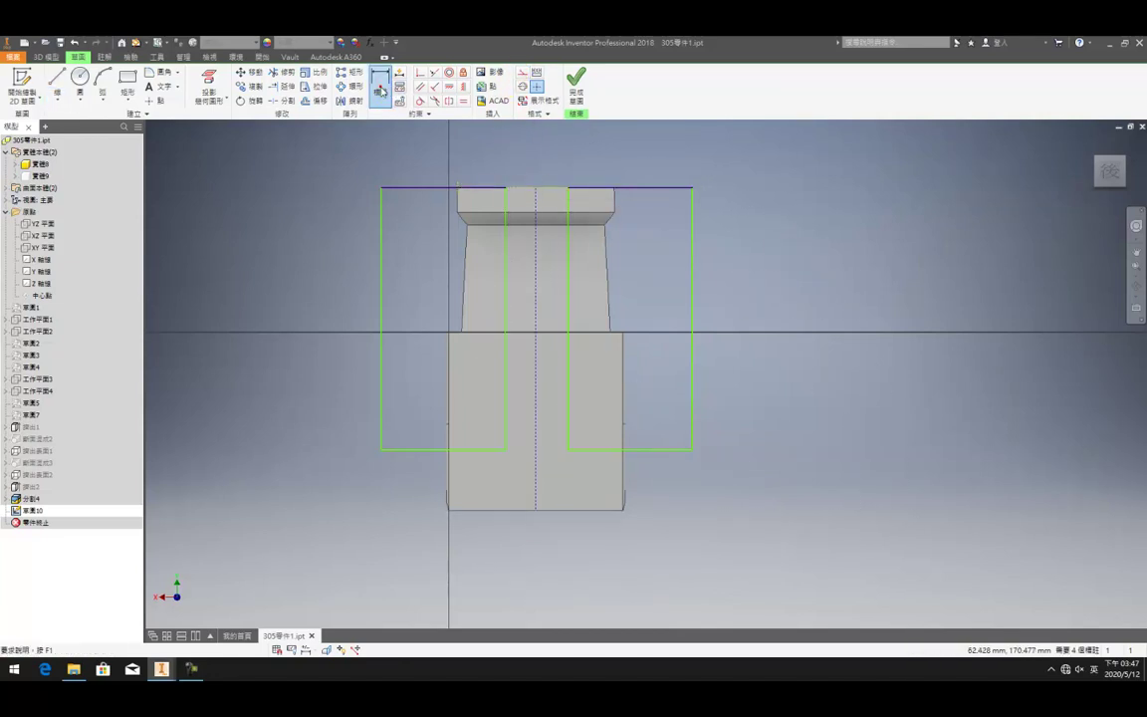
- Dimension the height of the rectangles as 90 mm
{"action": "left_click", "coordinate": [507, 287]}
{"action": "left_click", "coordinate": [565, 276]}
{"action": "key", "text": "Escape"}
{"action": "key", "text": "Escape"}
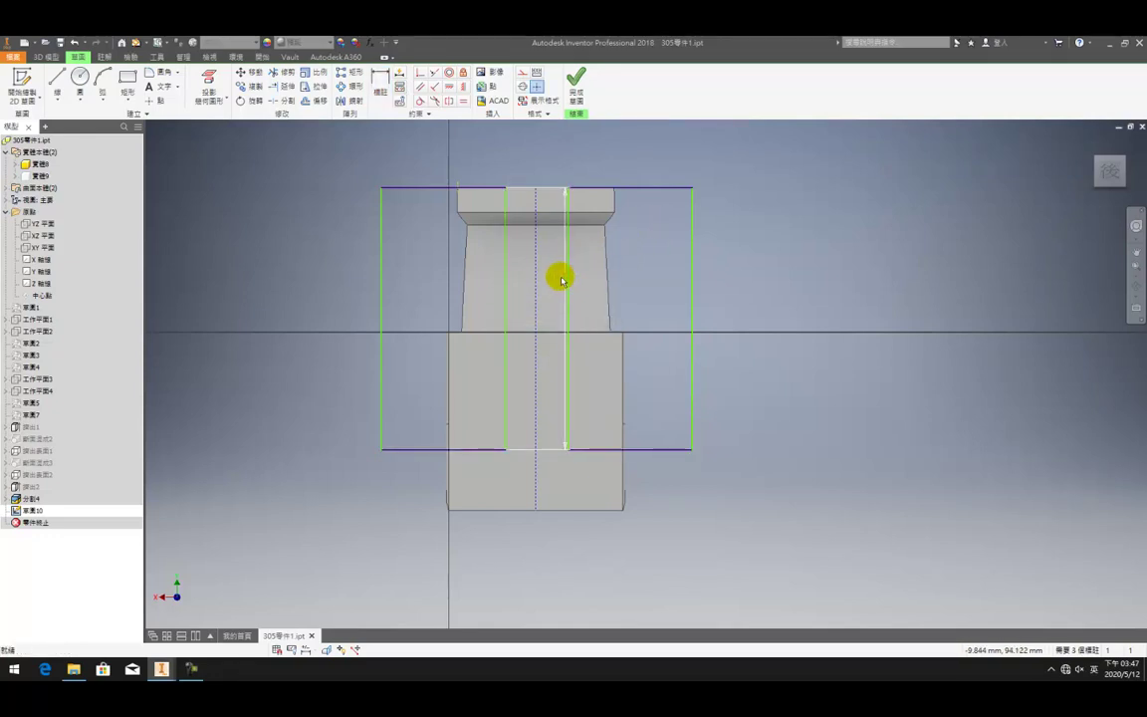
{"action": "double_click", "coordinate": [562, 283]}
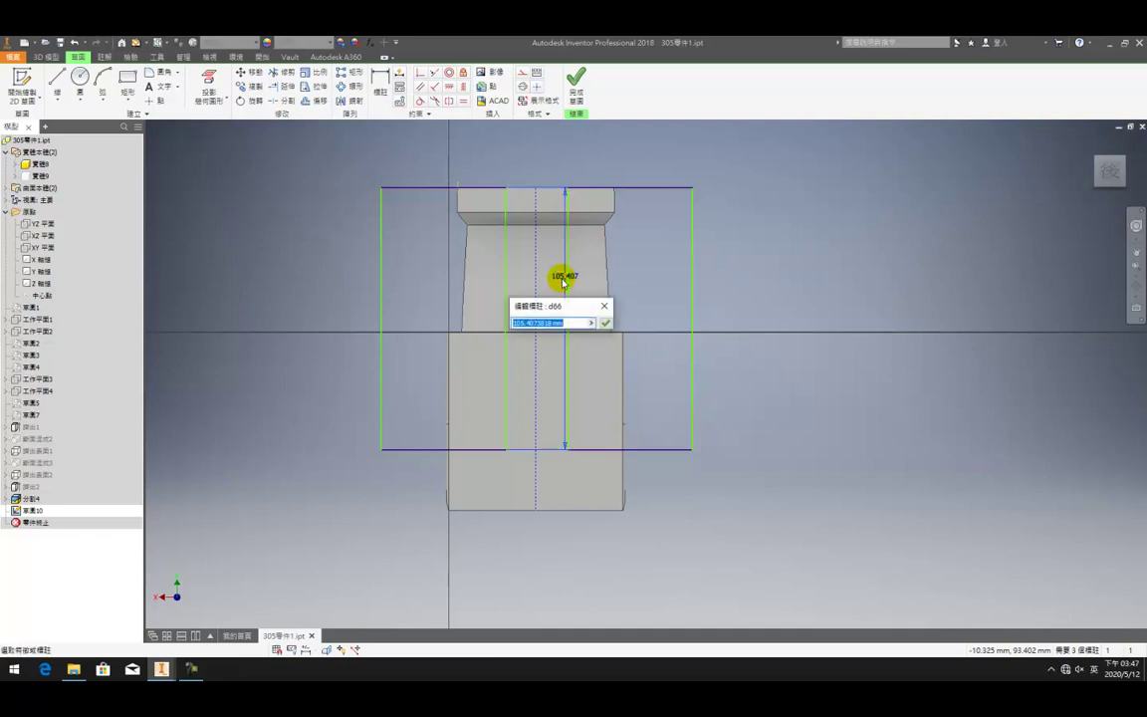
{"action": "type", "text": "90"}
{"action": "key", "text": "Return"}
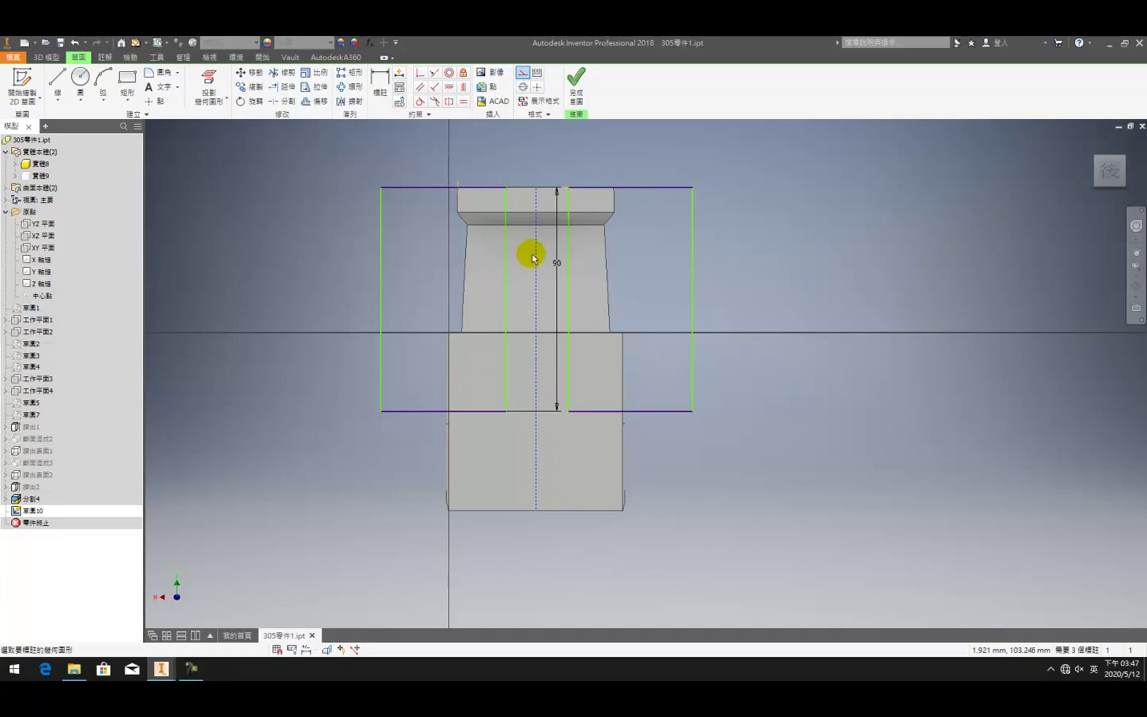
- Dimension the inner edges of both rectangles 11 mm from the construction centerline
{"action": "key", "text": "d"}
{"action": "left_click", "coordinate": [505, 290]}
{"action": "left_click", "coordinate": [536, 286]}
{"action": "left_click", "coordinate": [518, 296]}
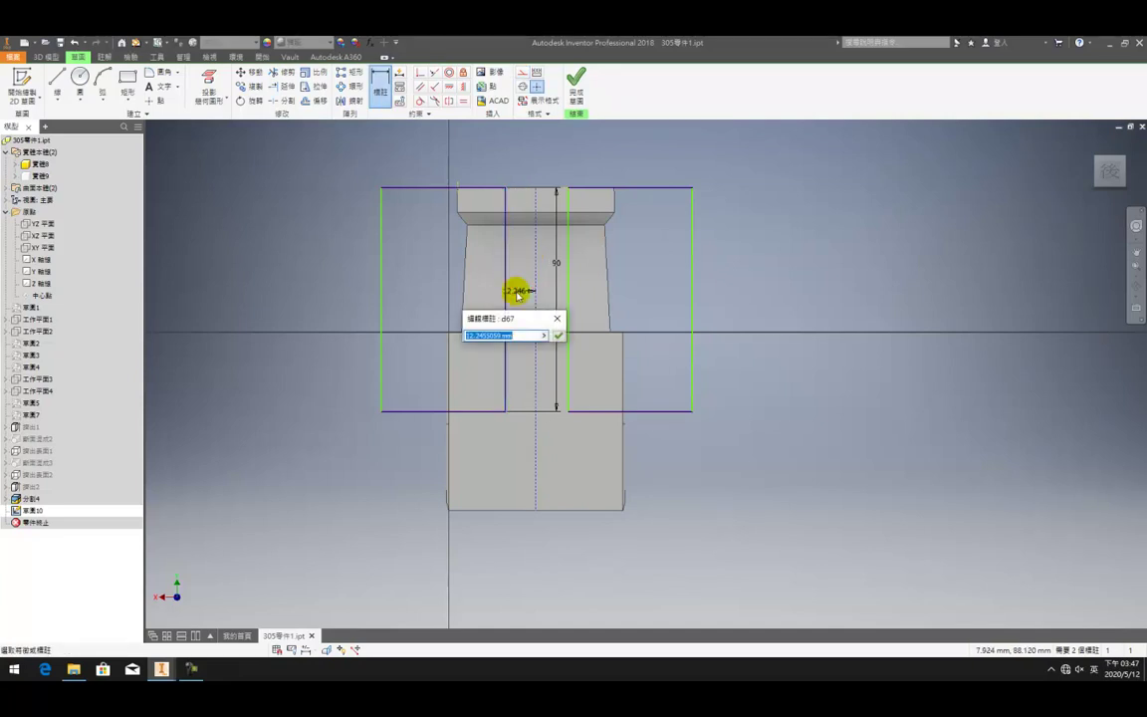
{"action": "type", "text": "11"}
{"action": "key", "text": "Return"}
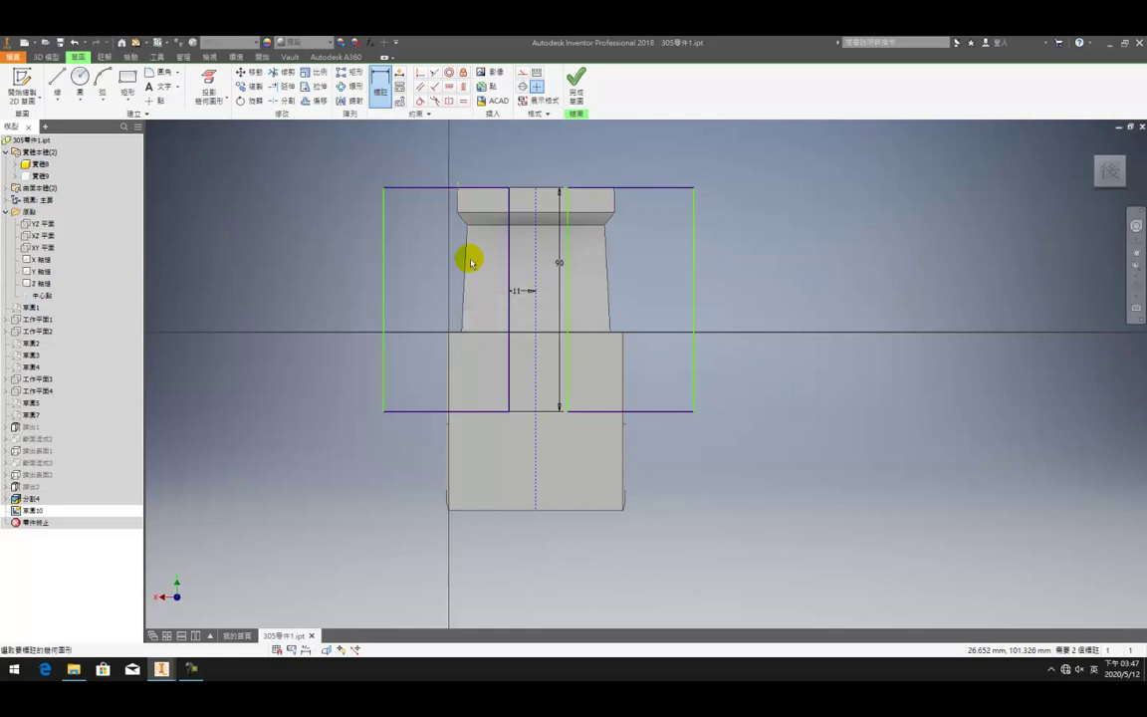
{"action": "left_click", "coordinate": [566, 265]}
{"action": "left_click", "coordinate": [552, 278]}
{"action": "type", "text": "11"}
{"action": "key", "text": "Return"}
- Set the rectangle width to 50 mm and finish the sketch
{"action": "left_click", "coordinate": [423, 187]}
{"action": "left_click", "coordinate": [416, 167]}
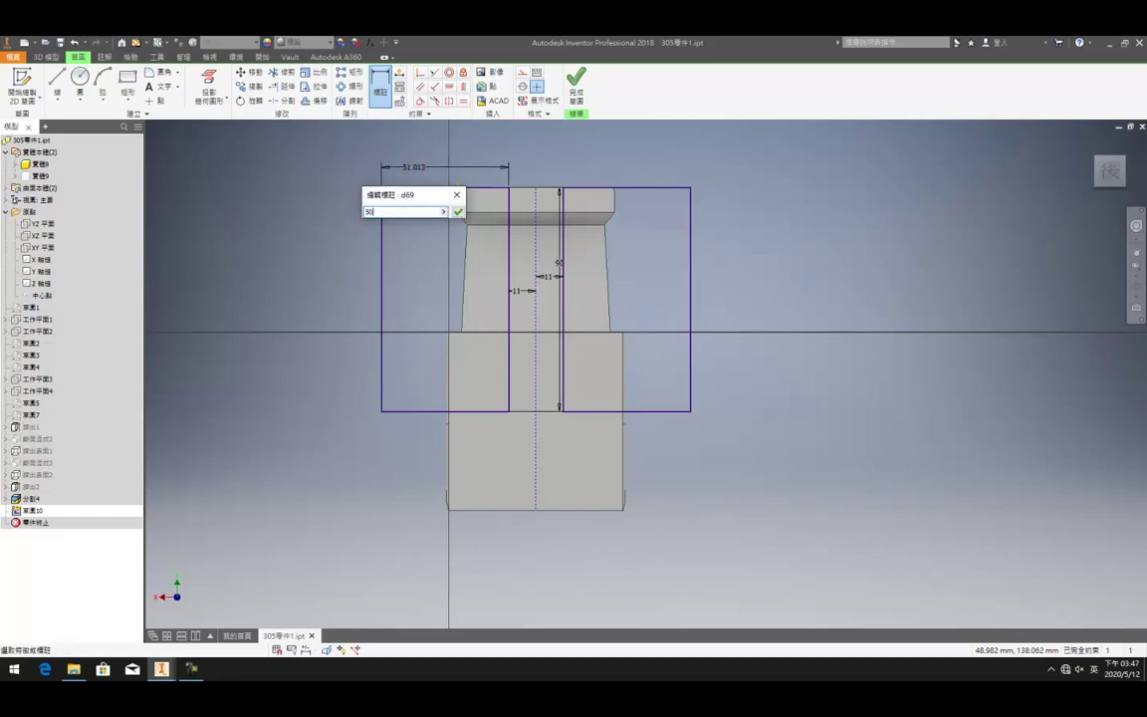
{"action": "type", "text": "50"}
{"action": "key", "text": "Return"}
{"action": "left_click", "coordinate": [568, 89]}
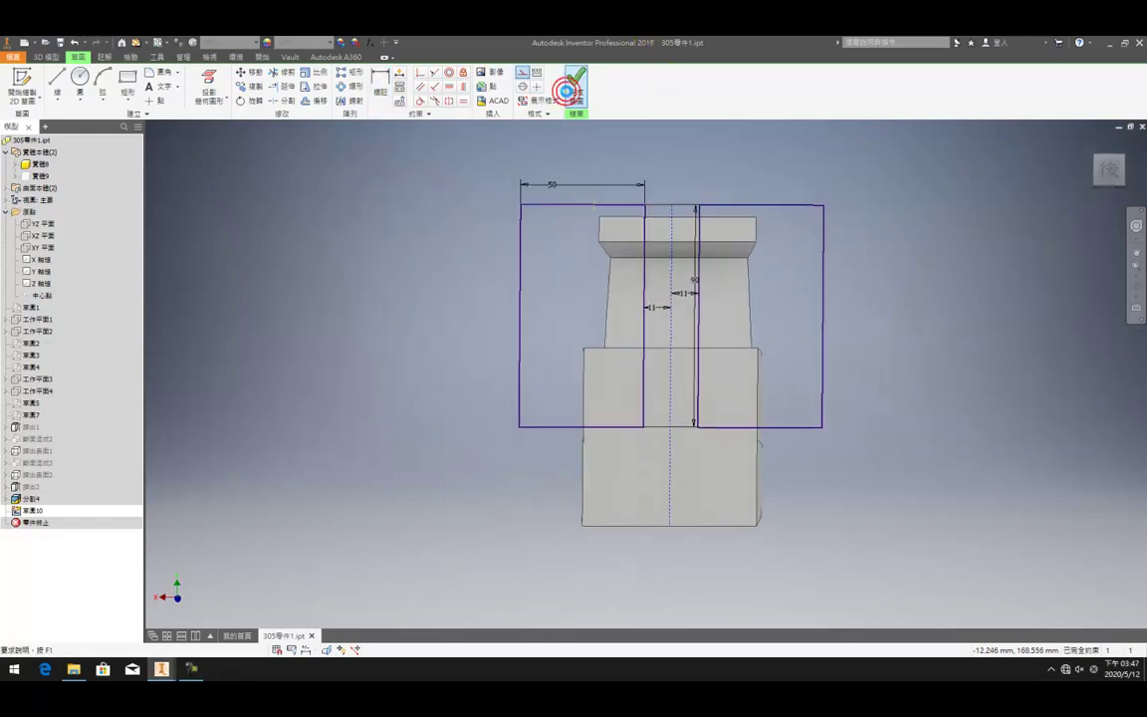
- Extrude both rectangles 1000 mm as a cut through the sides of the rear body
{"action": "key", "text": "F4"}
{"action": "left_click_drag", "start_coordinate": [653, 256], "coordinate": [653, 341]}
{"action": "left_click", "coordinate": [62, 86]}
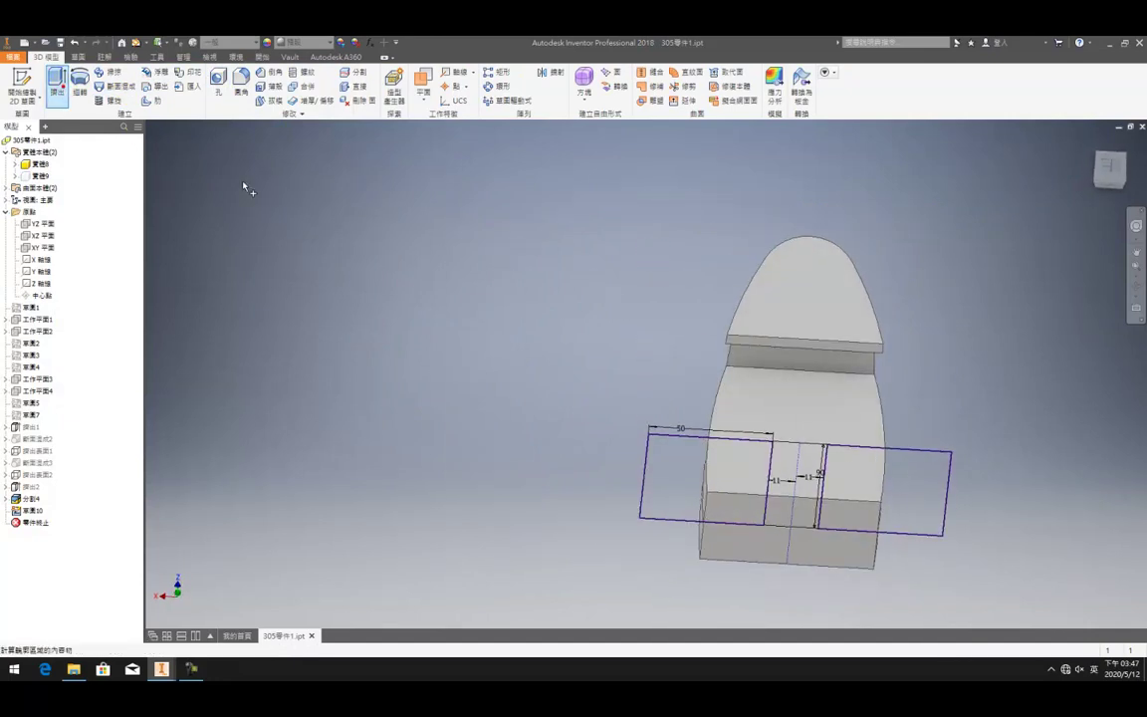
{"action": "left_click", "coordinate": [685, 448]}
{"action": "left_click", "coordinate": [875, 470]}
{"action": "left_click", "coordinate": [285, 207]}
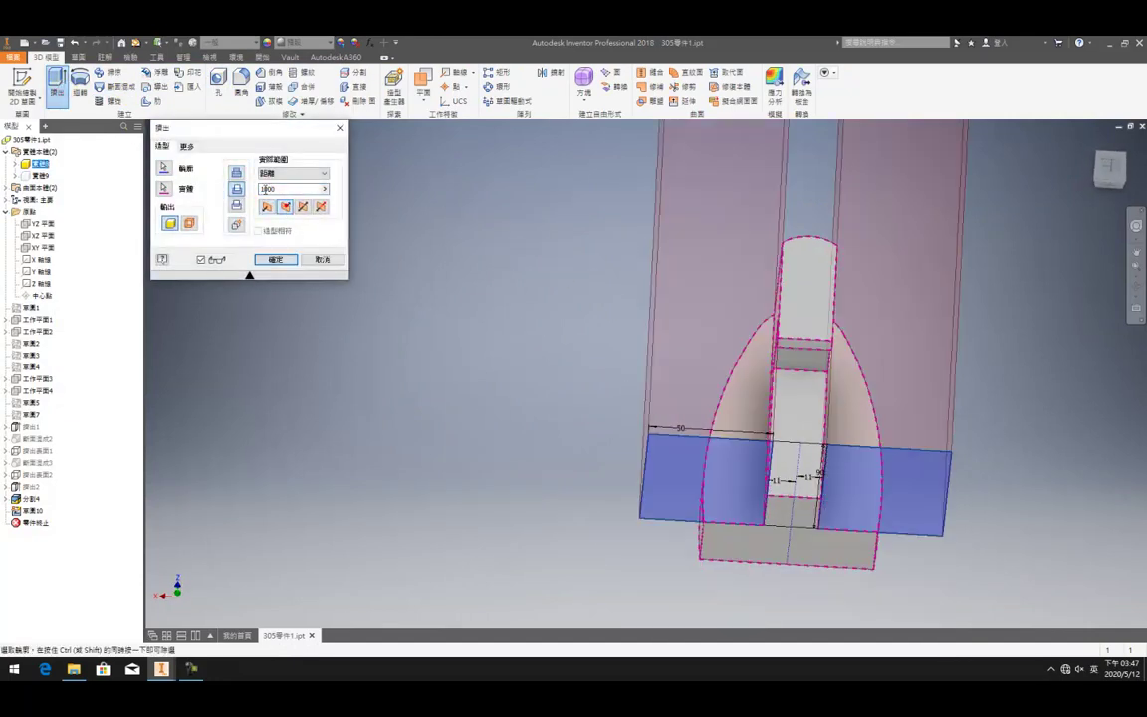
{"action": "left_click", "coordinate": [275, 259]}
- Examine the narrowed rear body and its cutout from several angles
{"action": "key", "text": "F4"}
{"action": "left_click_drag", "start_coordinate": [628, 289], "coordinate": [653, 363]}
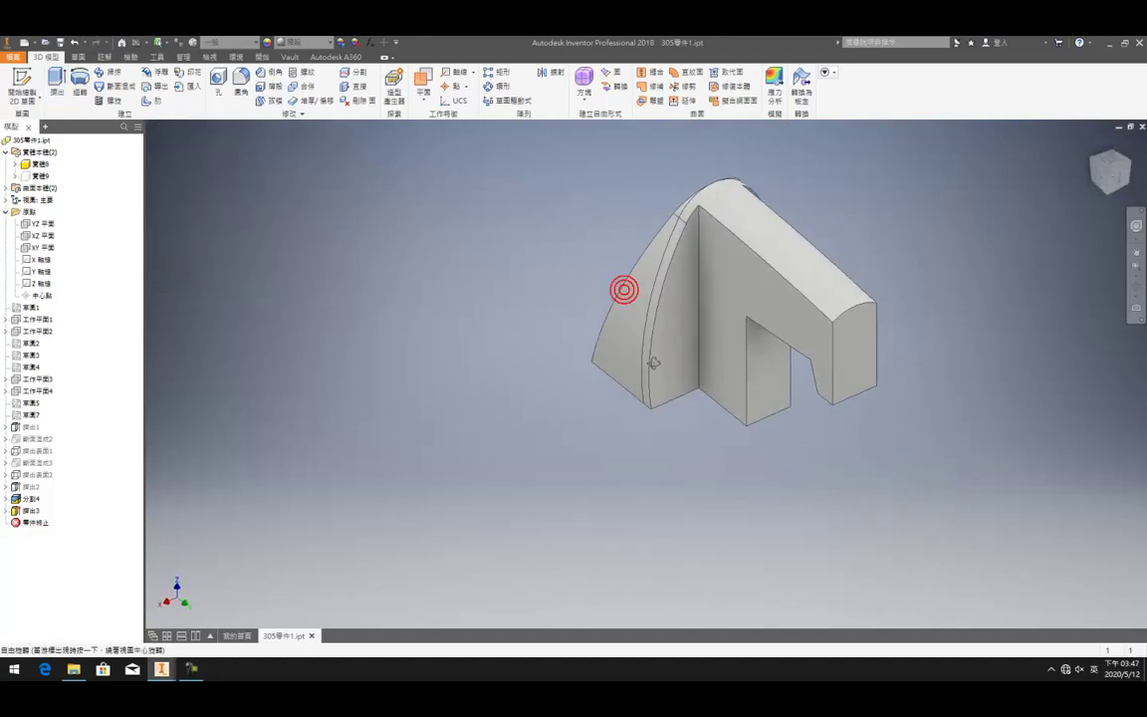
{"action": "scroll", "coordinate": [657, 275], "scroll_direction": "up", "scroll_amount": 3}
{"action": "key", "text": "F4"}
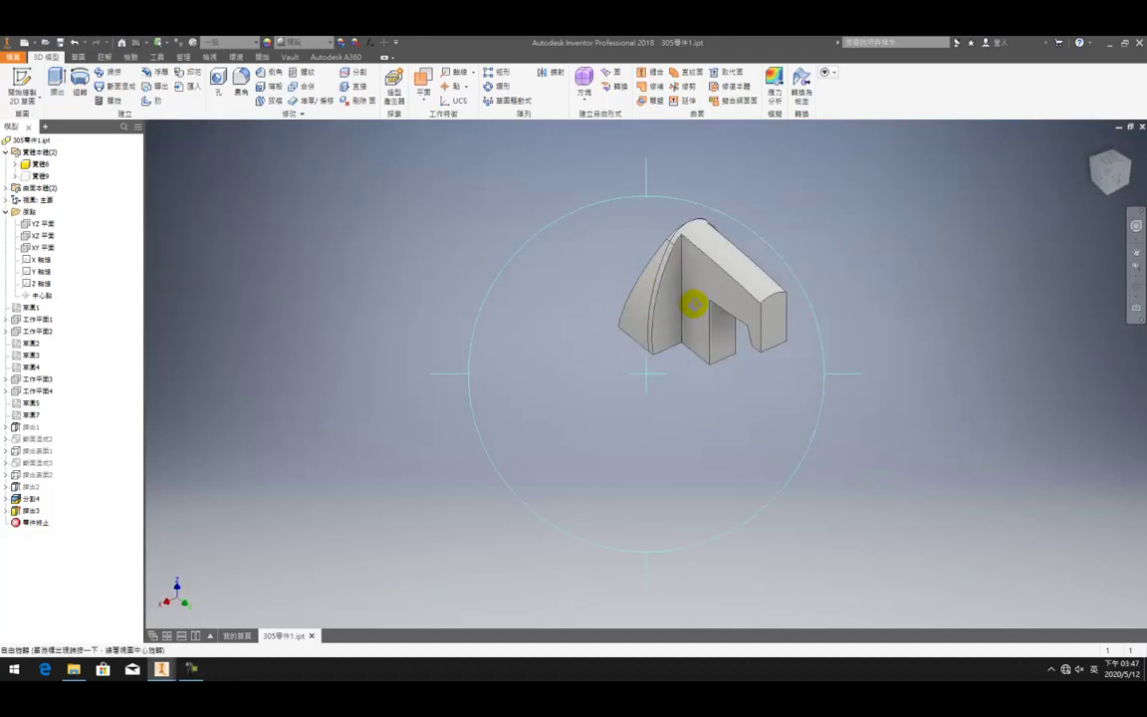
{"action": "left_click_drag", "start_coordinate": [701, 307], "coordinate": [799, 317]}
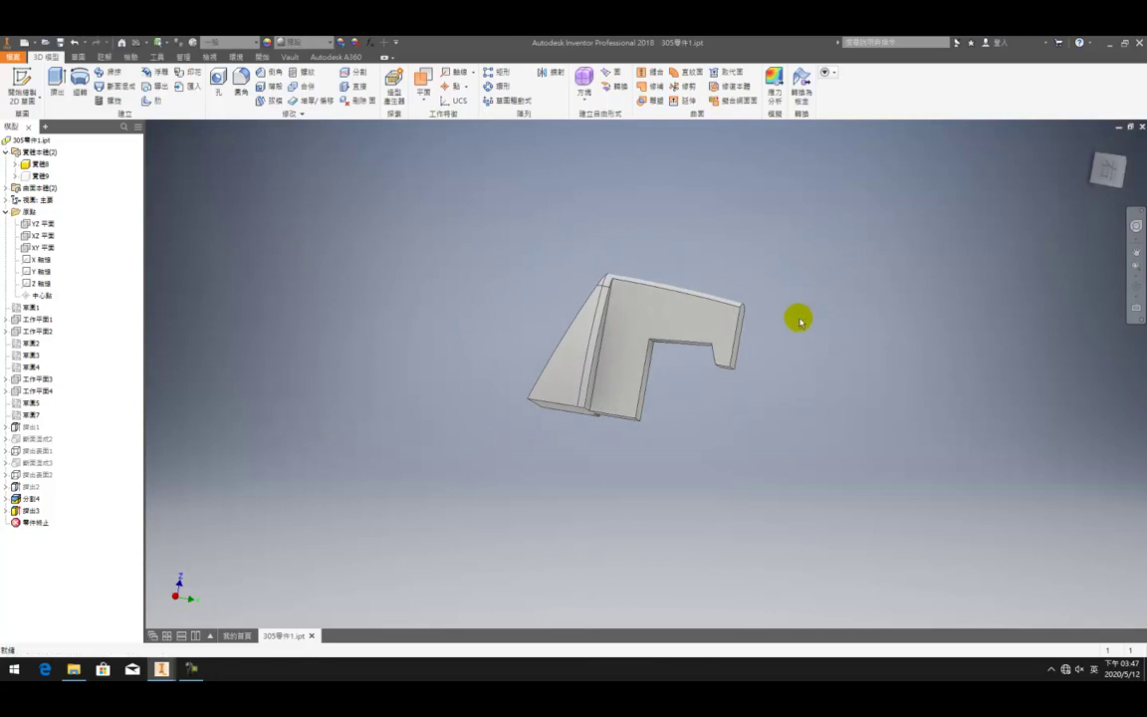
{"action": "scroll", "coordinate": [683, 307], "scroll_direction": "up", "scroll_amount": 2}
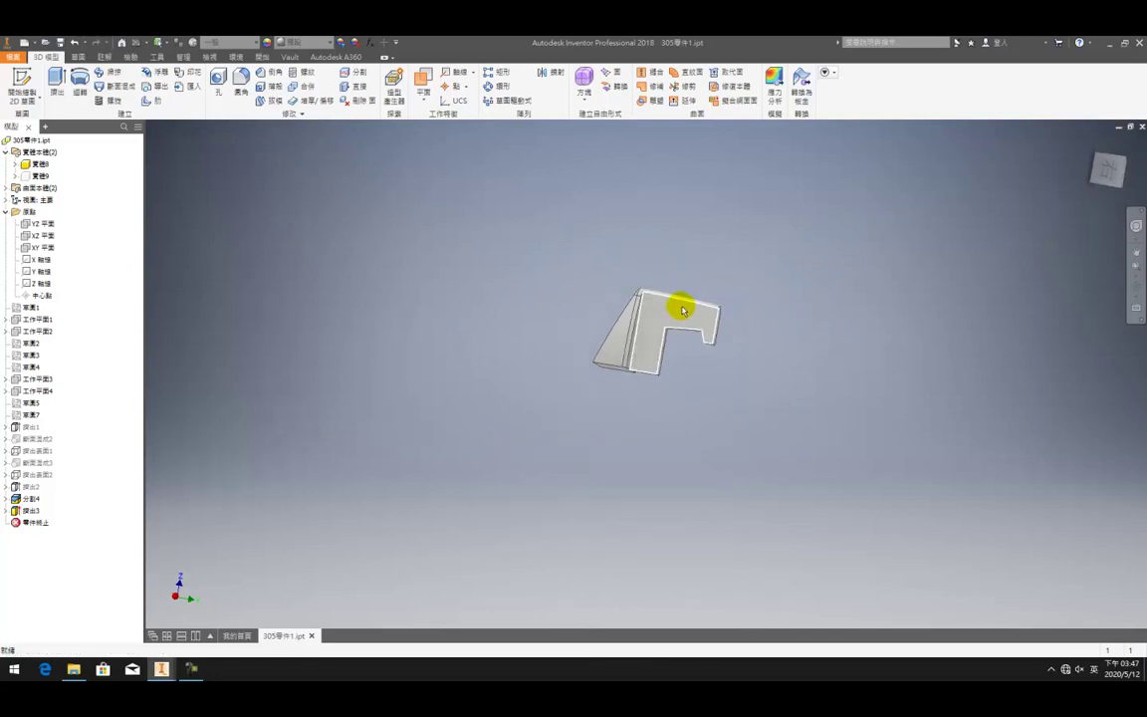
{"action": "scroll", "coordinate": [656, 299], "scroll_direction": "down", "scroll_amount": 5}
{"action": "scroll", "coordinate": [656, 298], "scroll_direction": "down", "scroll_amount": 3}
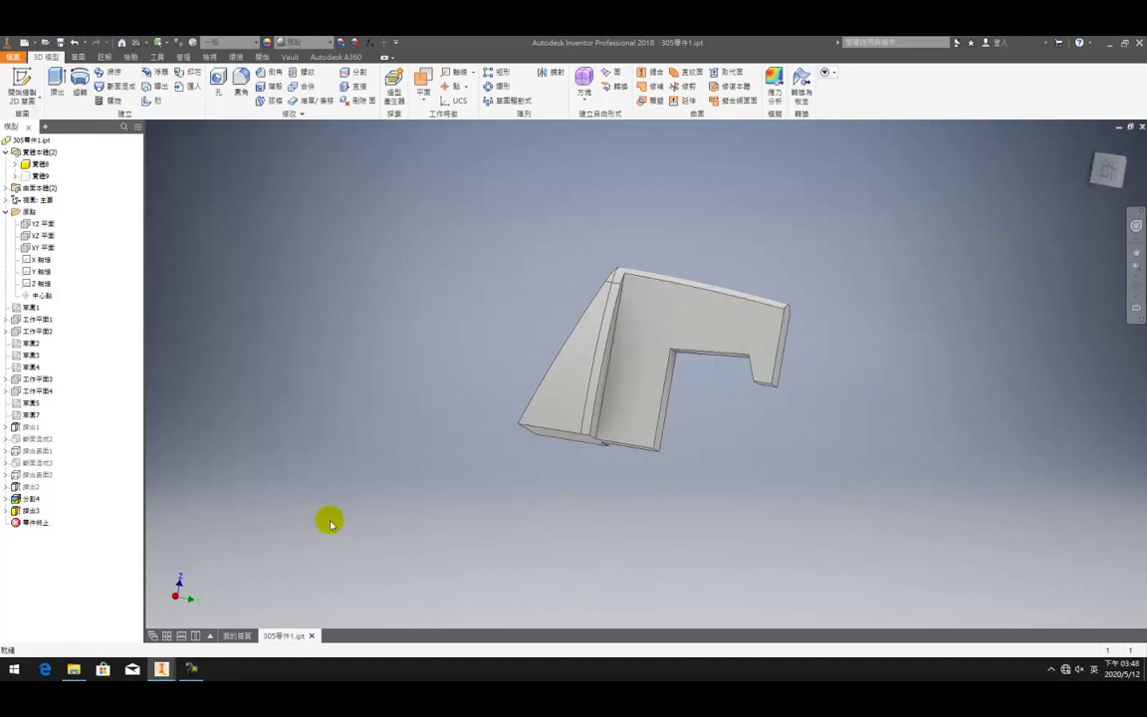
{"action": "mouse_move", "coordinate": [235, 634]}
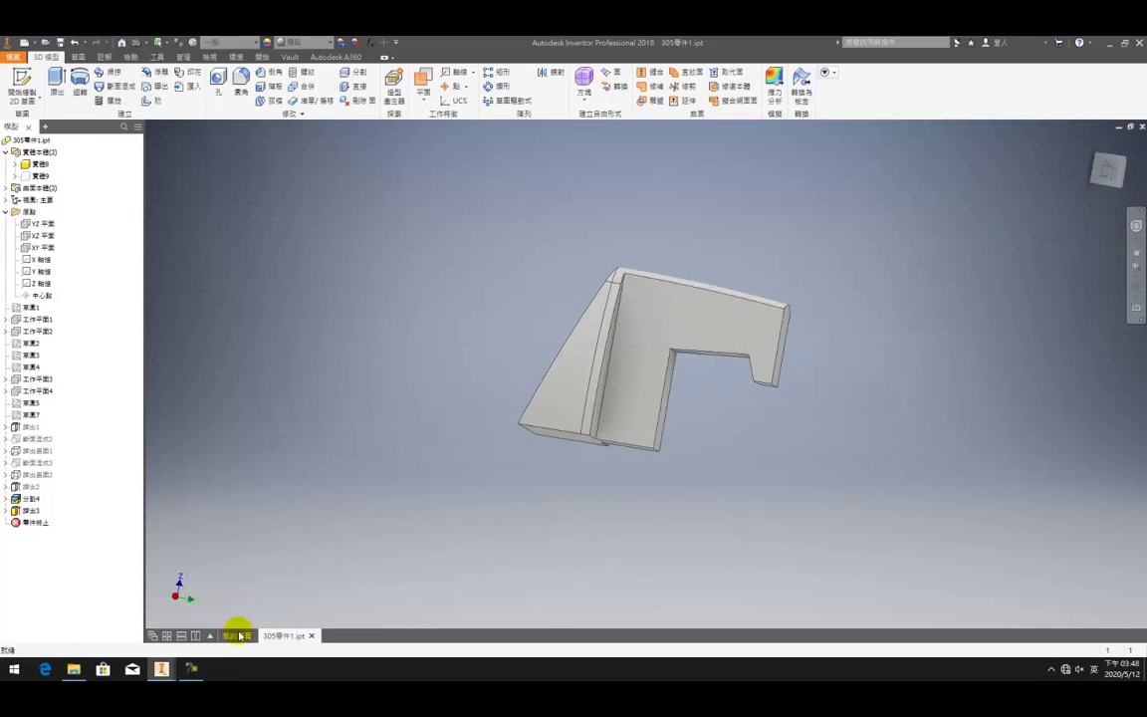
- Show 草圖1 and roll the end-of-part marker back to directly after it
{"action": "right_click", "coordinate": [32, 309]}
{"action": "key", "text": "v"}
{"action": "middle_click_drag", "start_coordinate": [435, 254], "coordinate": [640, 443], "text": "shift"}
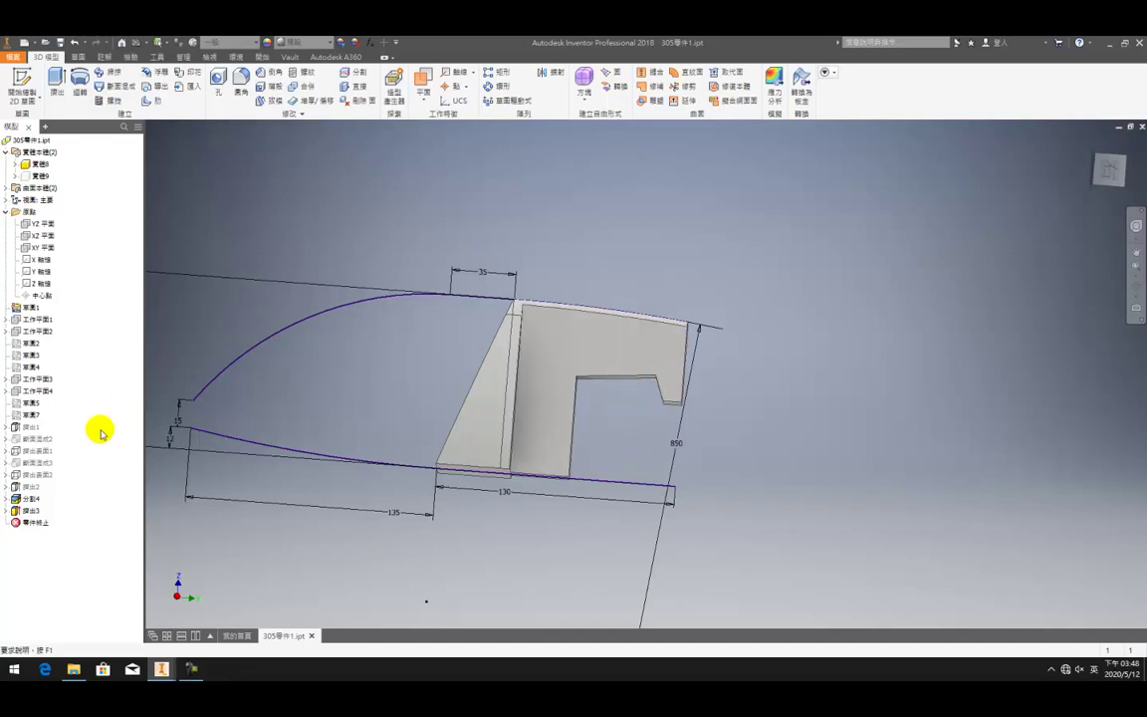
{"action": "left_click_drag", "start_coordinate": [55, 362], "coordinate": [64, 300]}
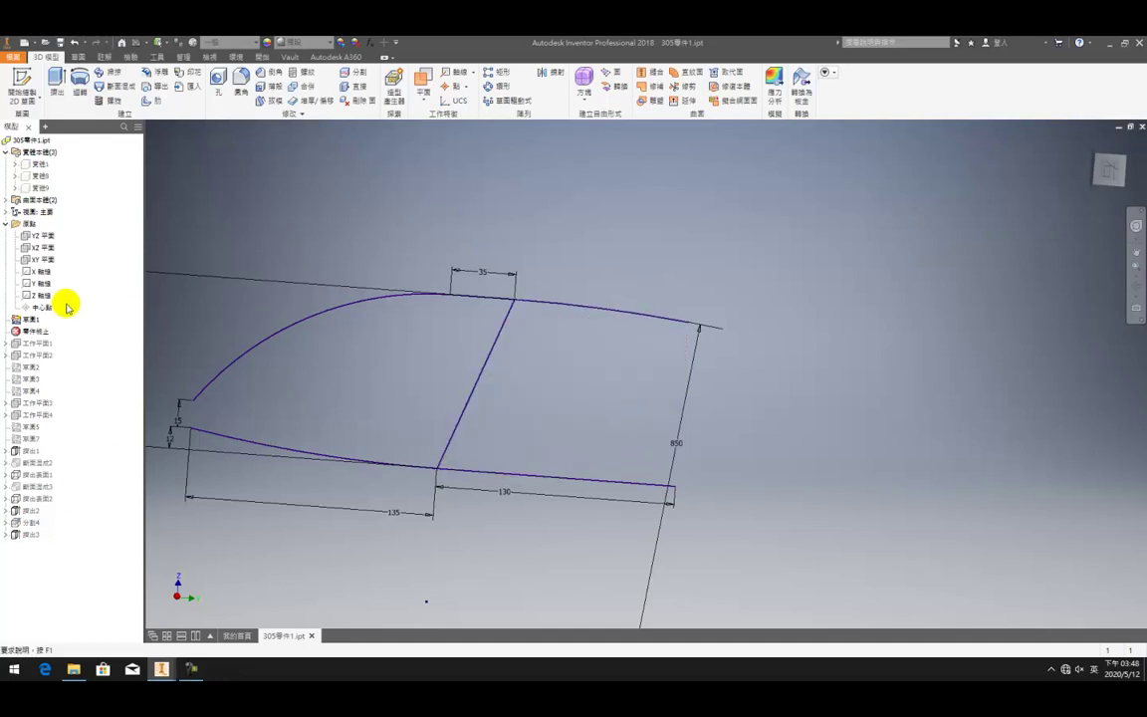
- Edit 草圖1 and delete the 130 mm dimension on the lower line
{"action": "left_click", "coordinate": [22, 318]}
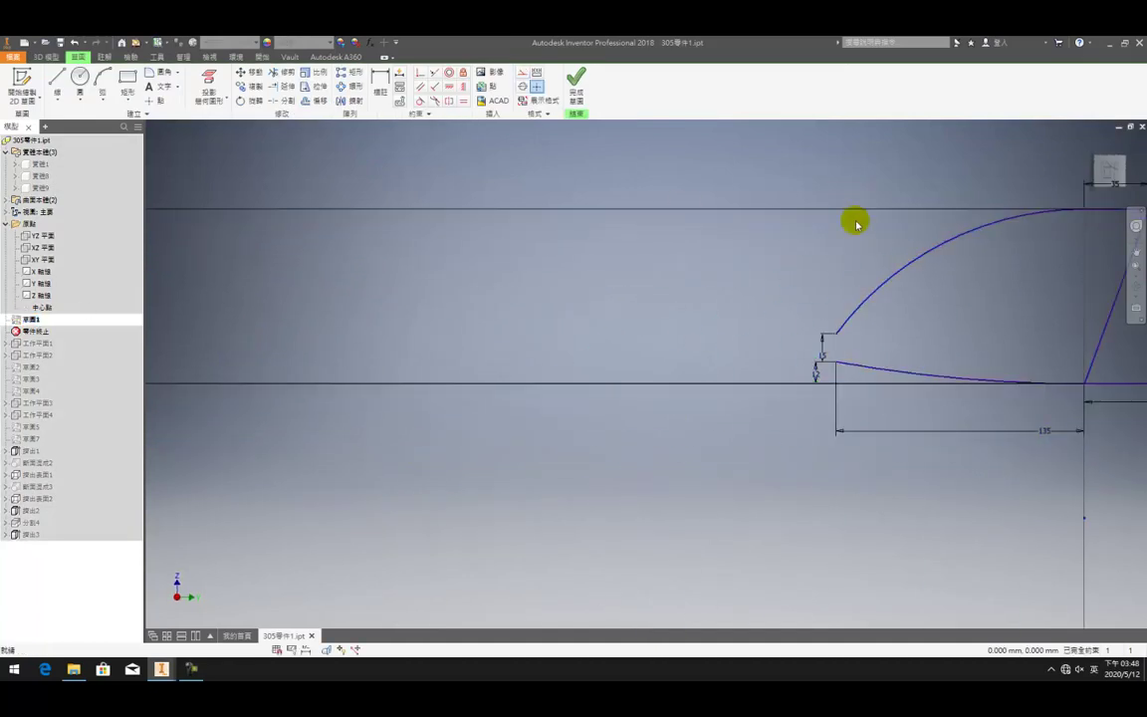
{"action": "right_click", "coordinate": [683, 412]}
{"action": "left_click", "coordinate": [687, 376]}
- Dimension the horizontal span from the slanted line's upper end to the upper curve's rear end as 130 mm, and finish the sketch
{"action": "key", "text": "d"}
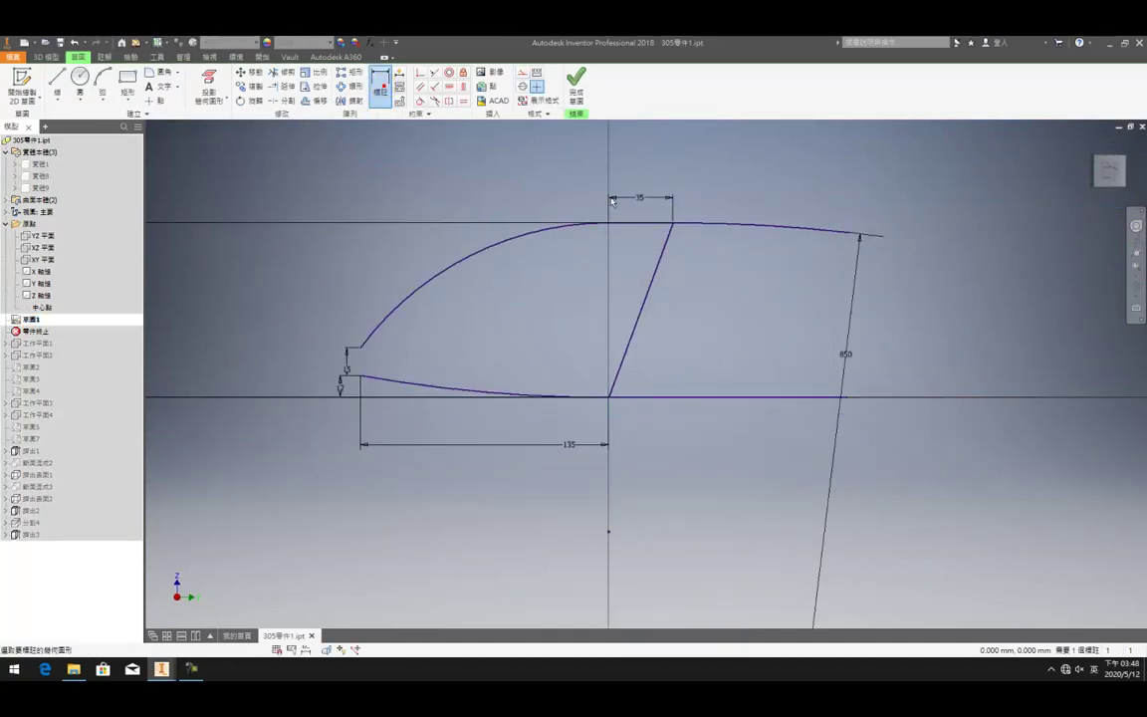
{"action": "left_click", "coordinate": [674, 225]}
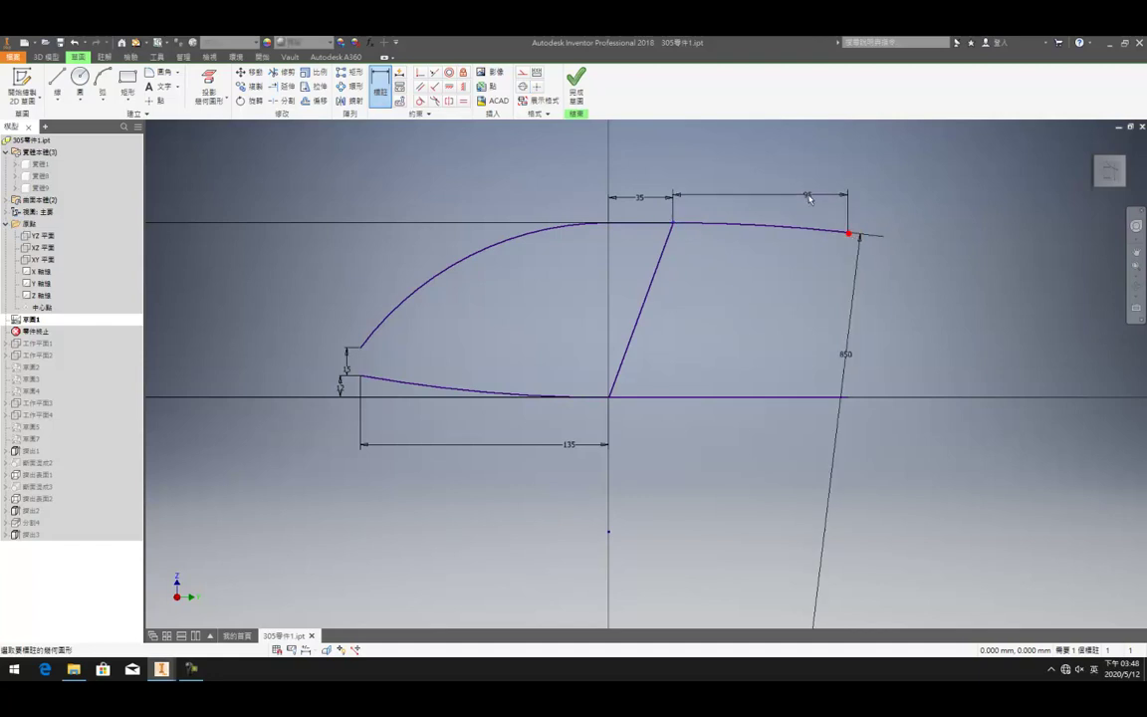
{"action": "left_click", "coordinate": [808, 198]}
{"action": "type", "text": "130"}
{"action": "key", "text": "Return"}
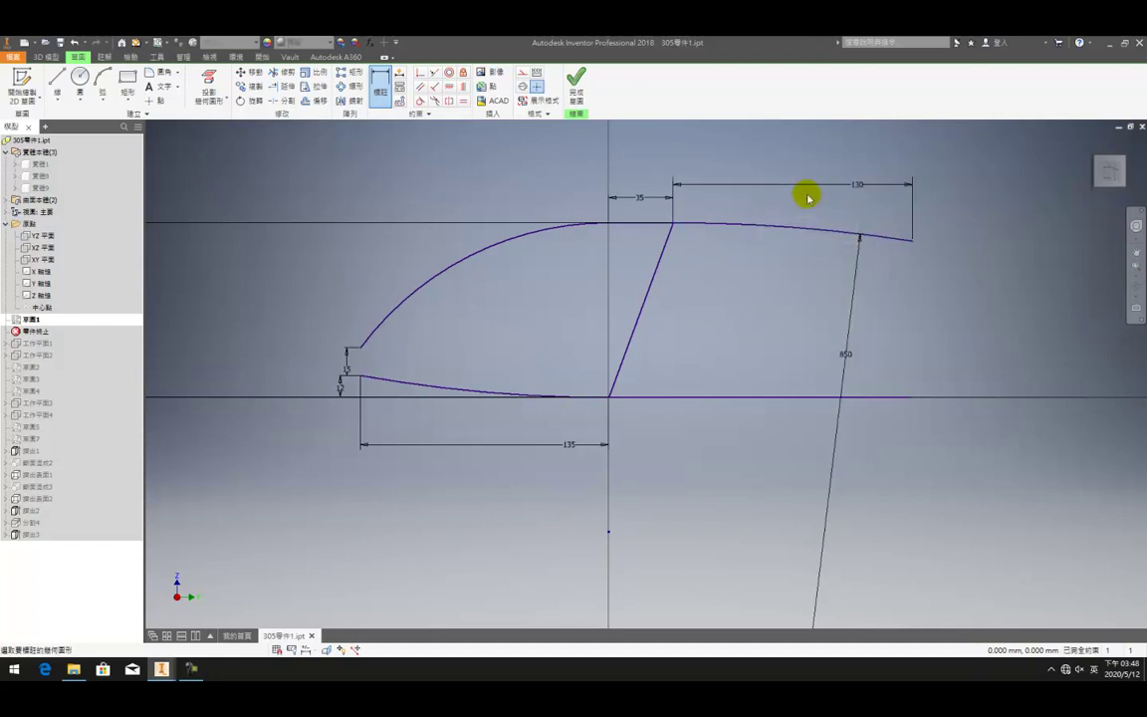
{"action": "left_click", "coordinate": [577, 88]}
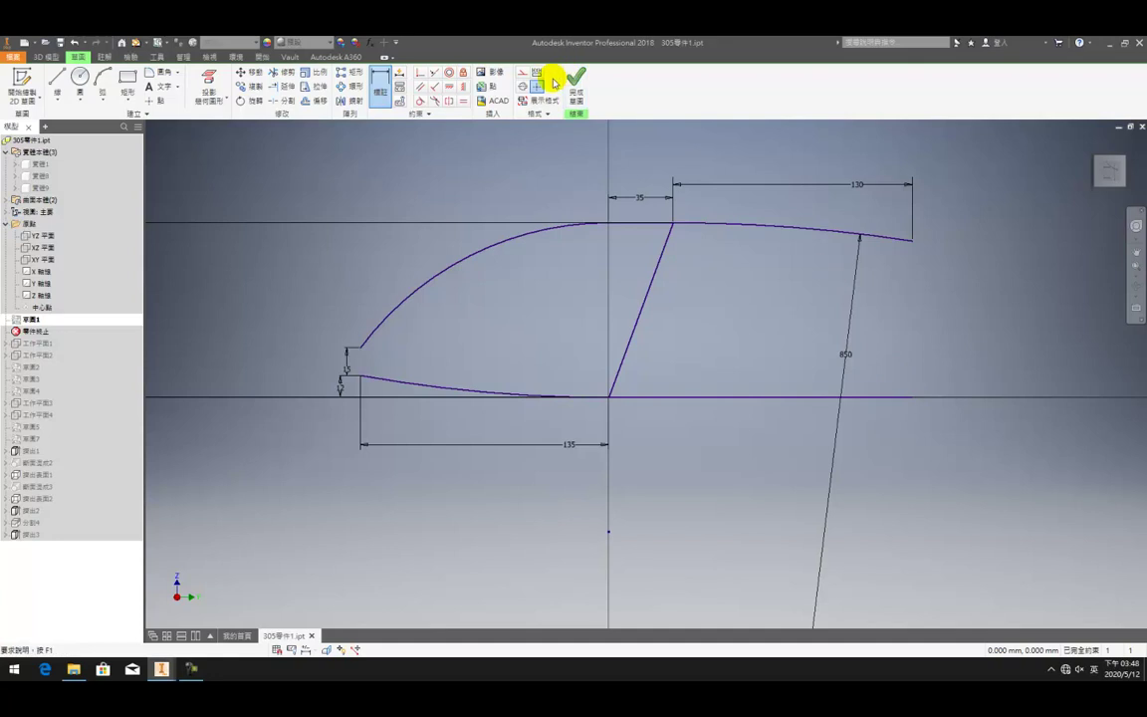
- Roll the end-of-part marker back past all features and delete the loft 斷面混成2, keeping its dependent sketches and features
{"action": "left_click_drag", "start_coordinate": [36, 331], "coordinate": [48, 525]}
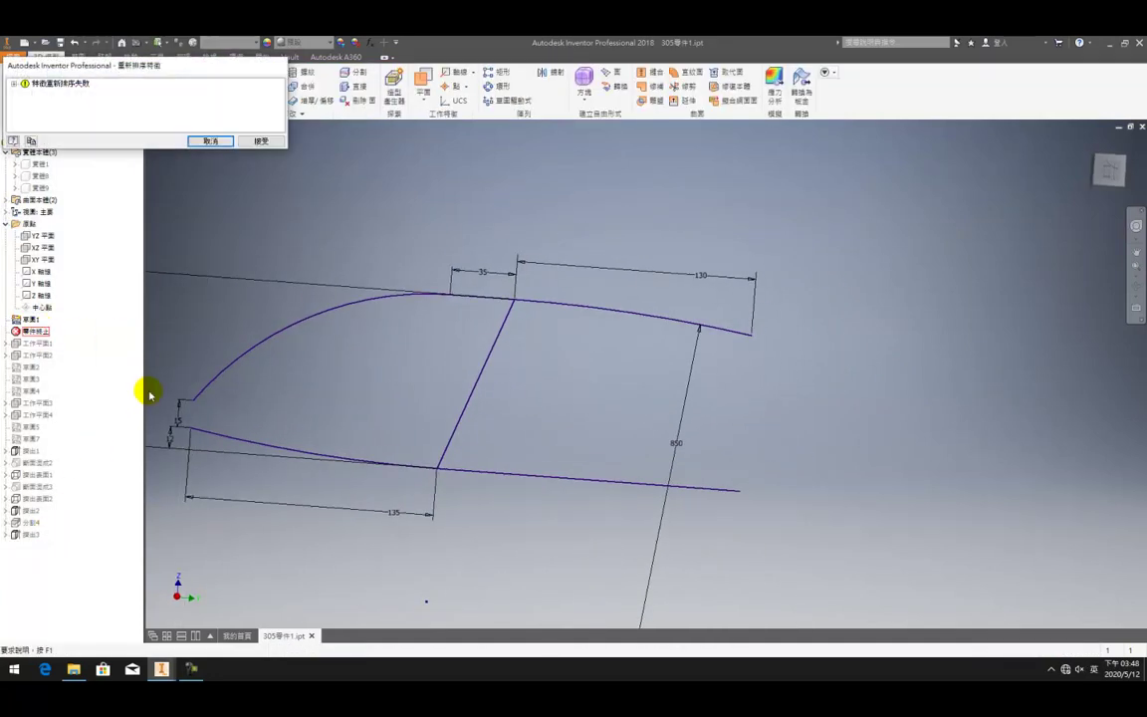
{"action": "left_click", "coordinate": [253, 140]}
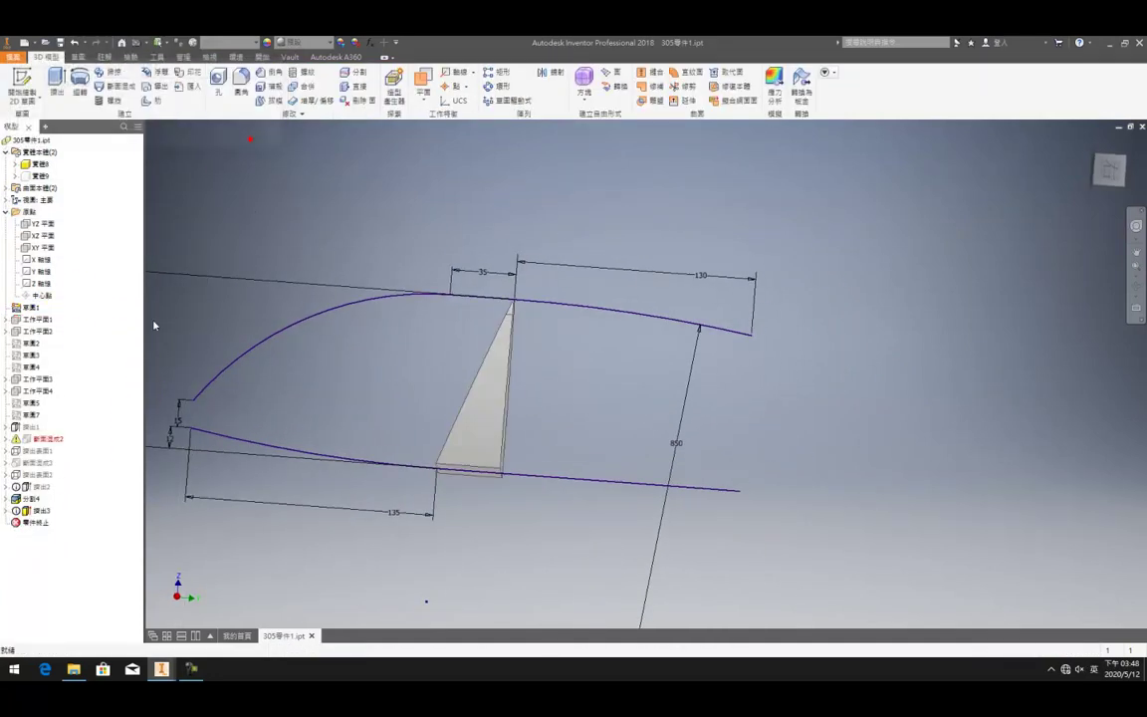
{"action": "left_click", "coordinate": [52, 445]}
{"action": "key", "text": "Delete"}
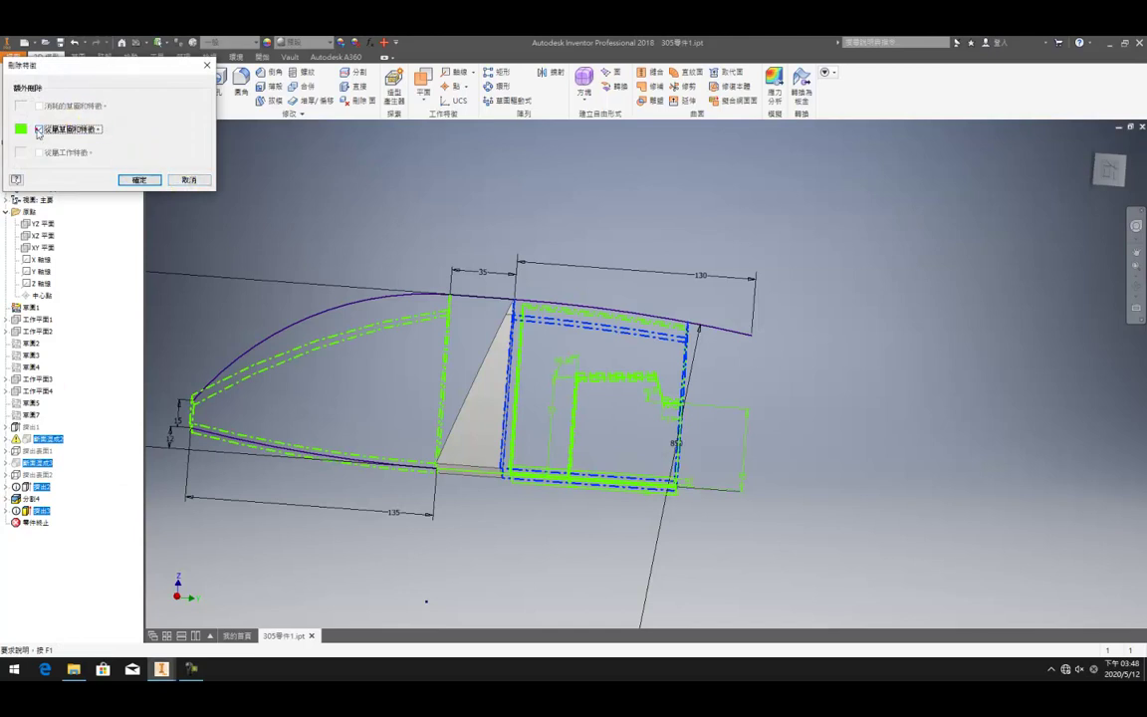
{"action": "left_click", "coordinate": [140, 180]}
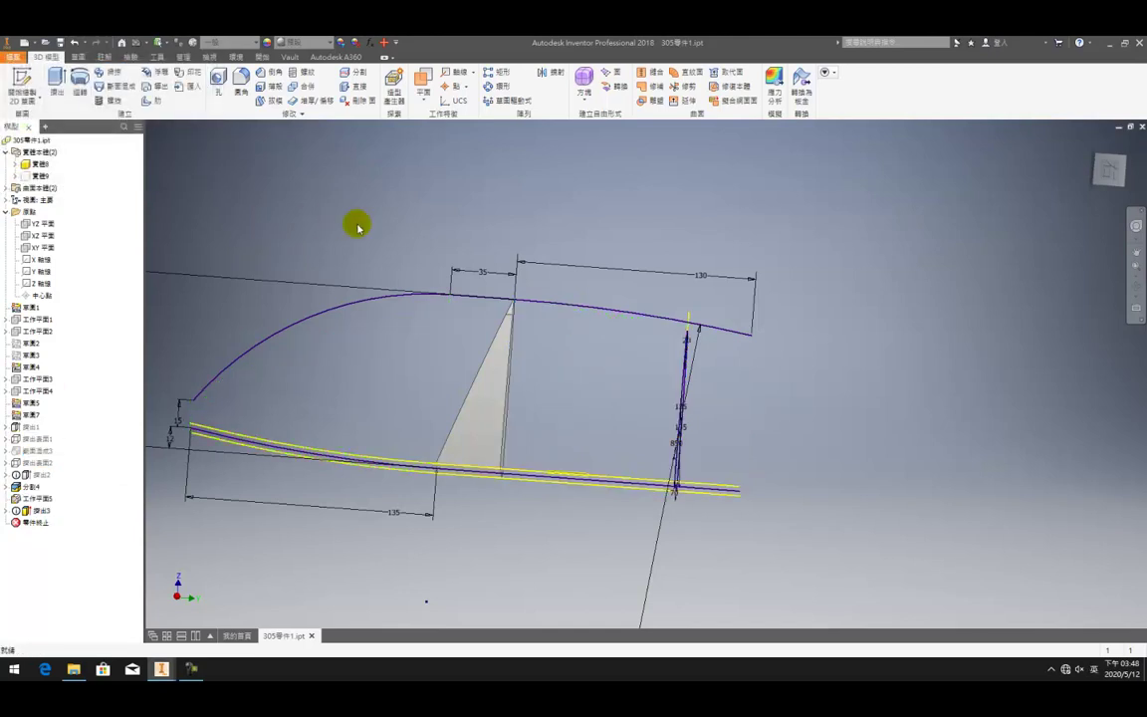
- Set the offset of 工作平面2 to 130+35 mm
{"action": "double_click", "coordinate": [35, 331]}
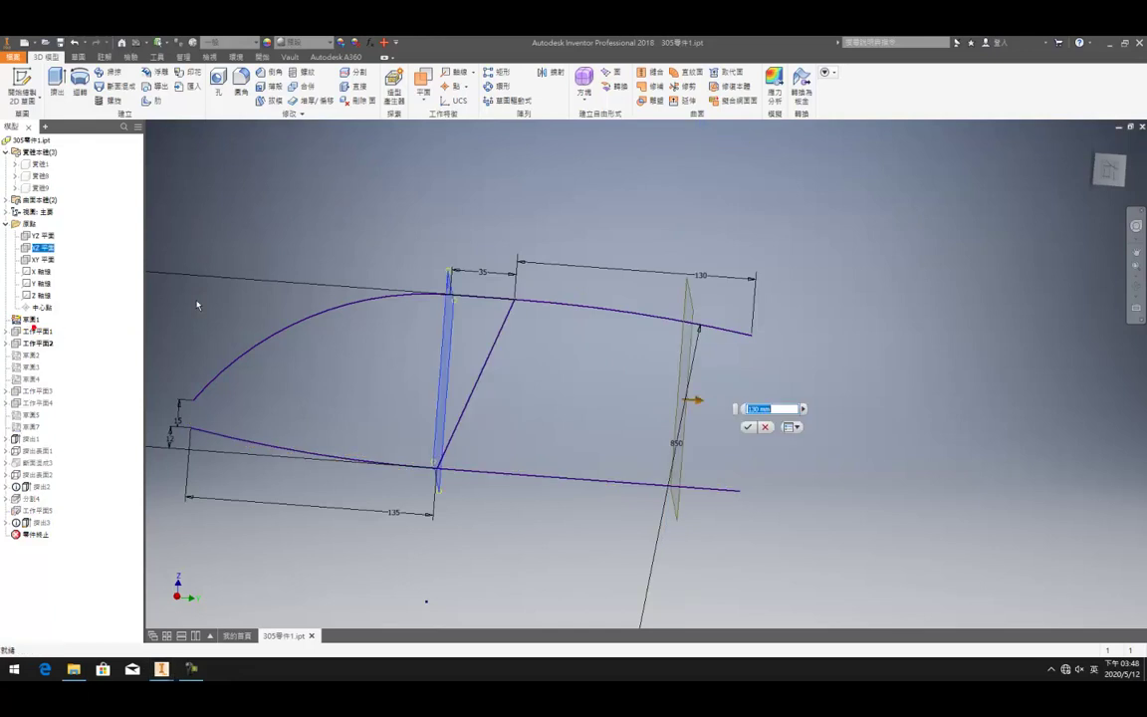
{"action": "left_click", "coordinate": [788, 410]}
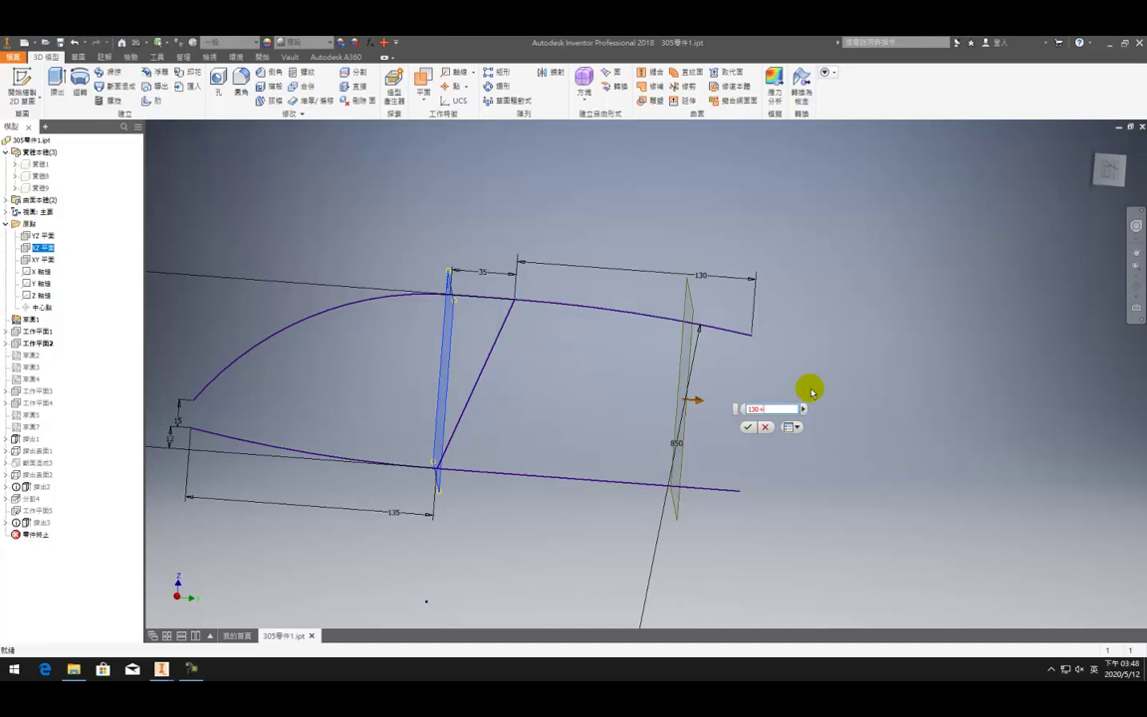
{"action": "type", "text": "+35"}
{"action": "key", "text": "Return"}
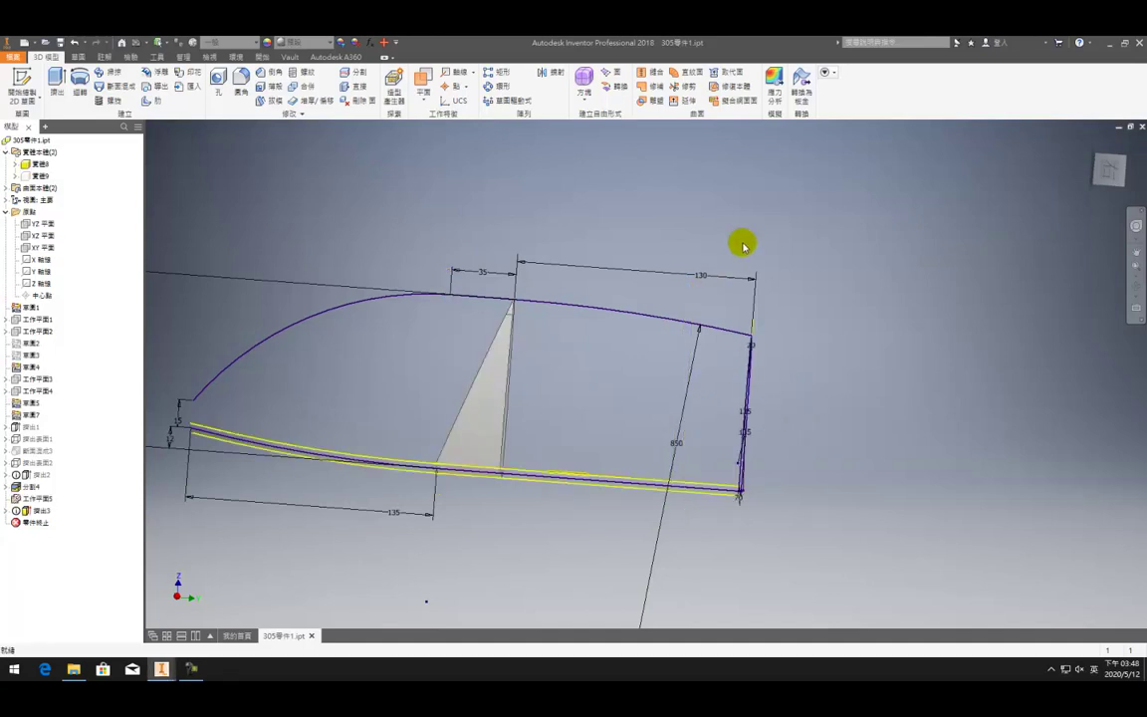
- Delete the extrusions 擠出2 and 擠出3 together with their consumed sketches
{"action": "right_click", "coordinate": [44, 476]}
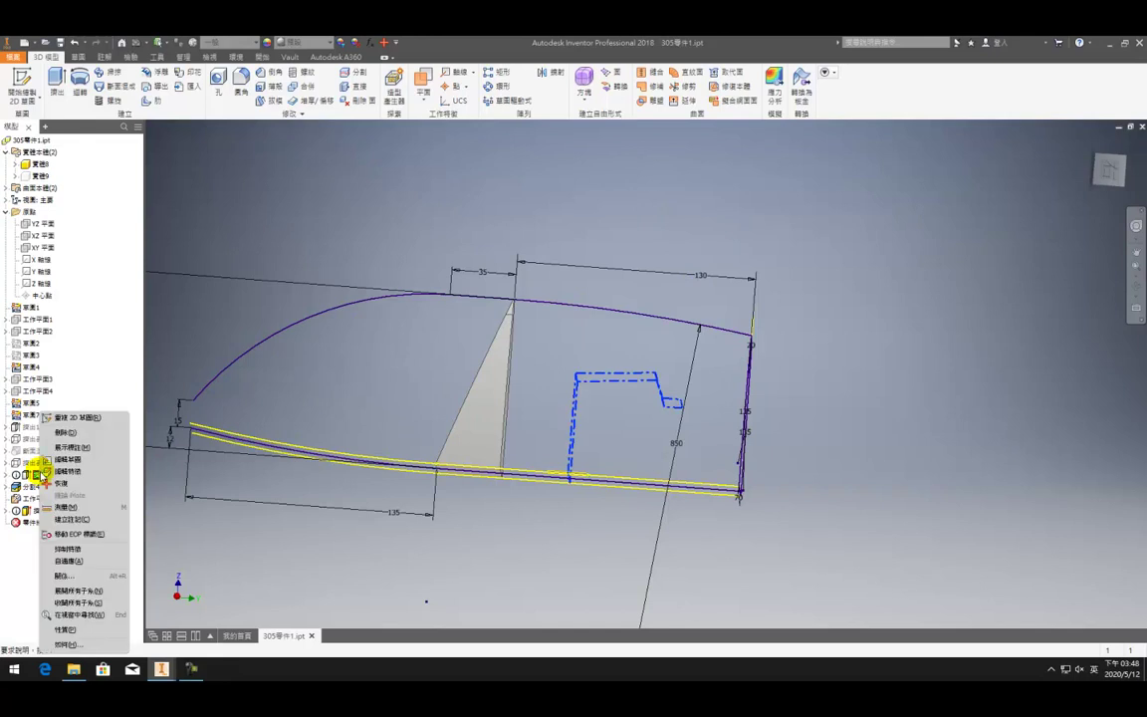
{"action": "left_click", "coordinate": [64, 432]}
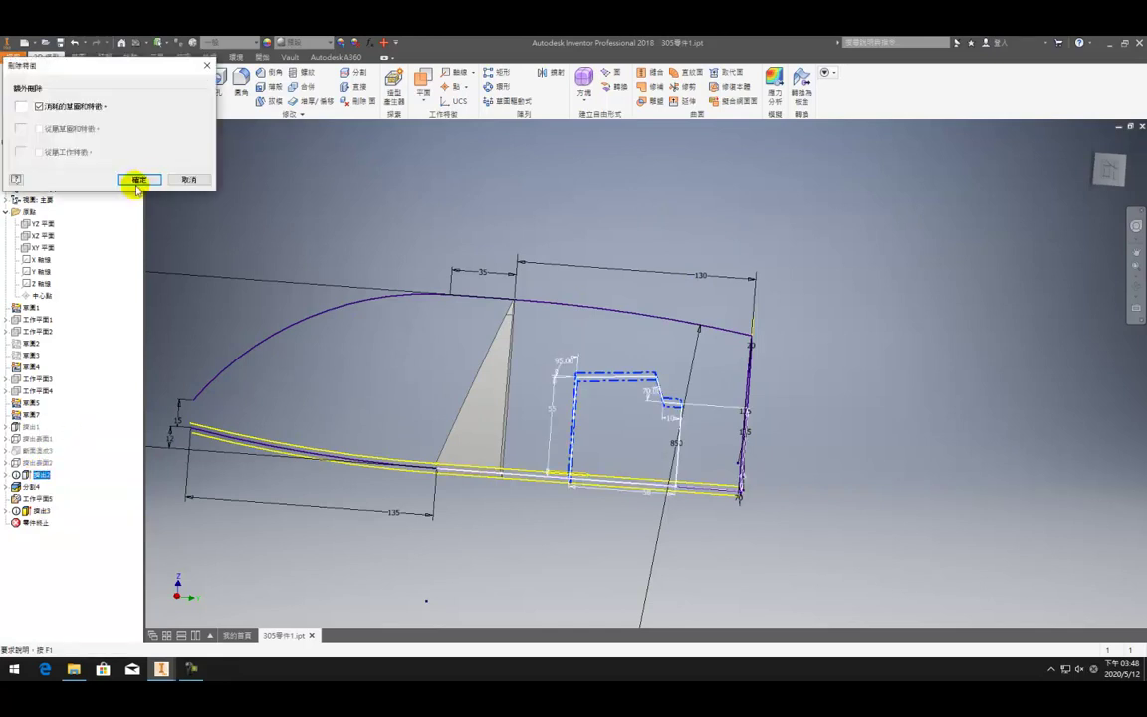
{"action": "left_click", "coordinate": [139, 183]}
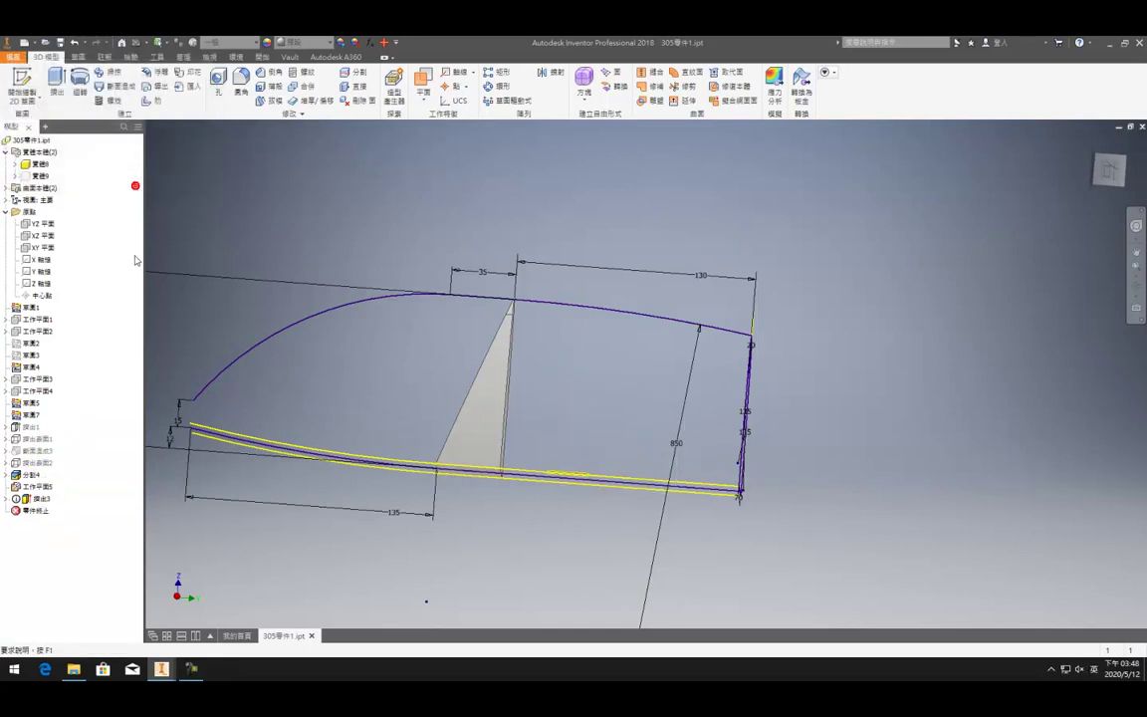
{"action": "right_click", "coordinate": [37, 498]}
{"action": "left_click", "coordinate": [62, 447]}
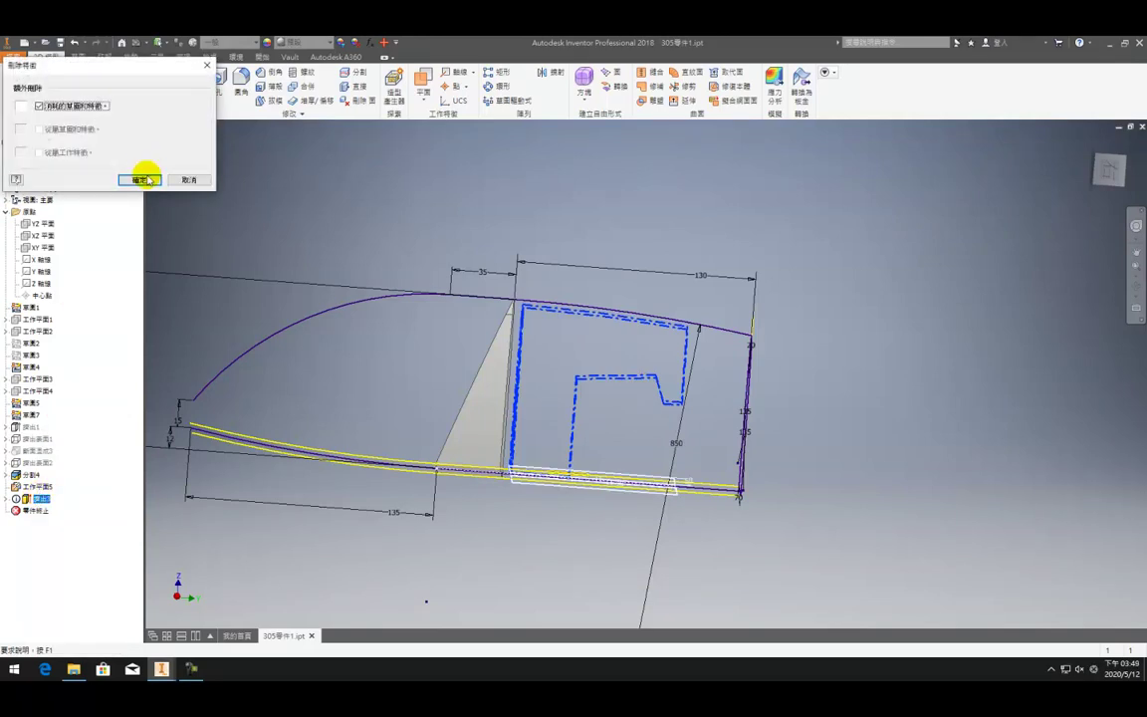
{"action": "left_click", "coordinate": [146, 176]}
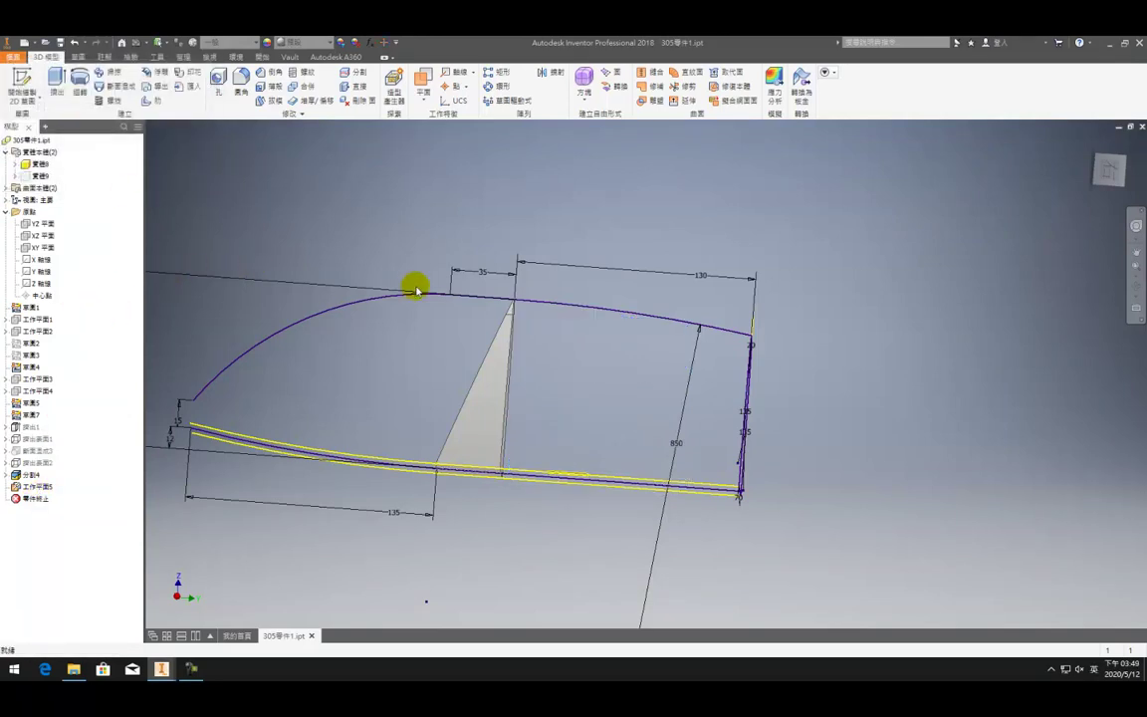
- Delete the work plane 工作平面5
{"action": "key", "text": "F4"}
{"action": "left_click_drag", "start_coordinate": [525, 325], "coordinate": [495, 367]}
{"action": "middle_click_drag", "start_coordinate": [494, 366], "coordinate": [497, 367], "text": "shift"}
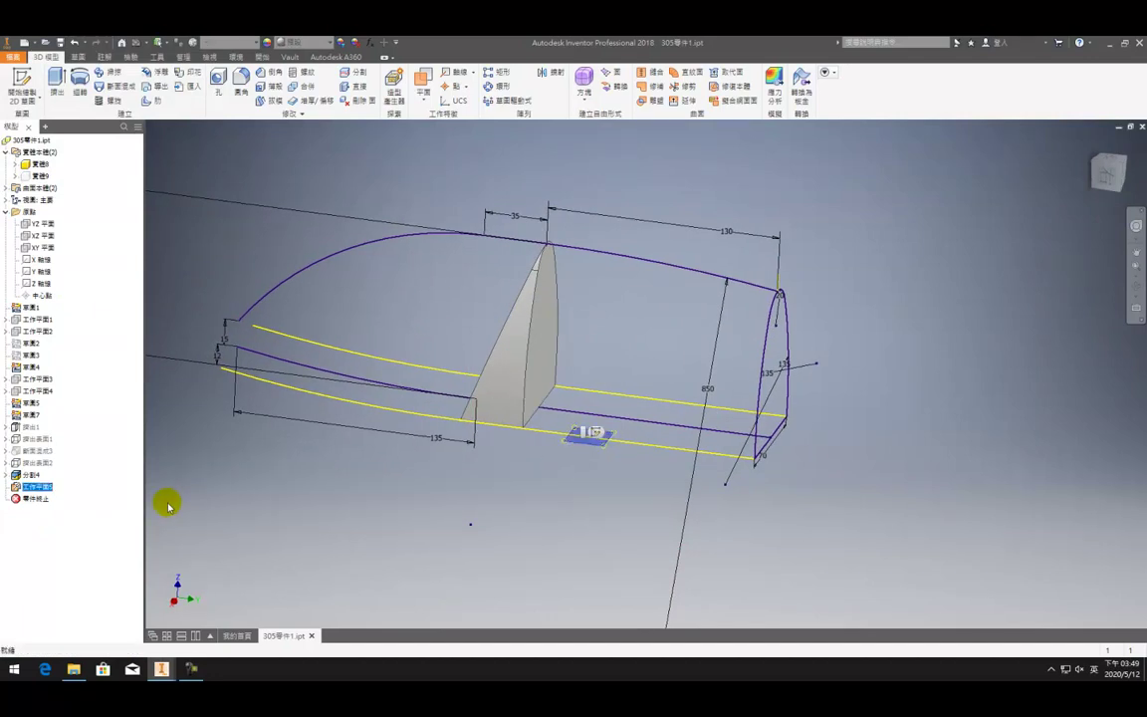
{"action": "right_click", "coordinate": [42, 488]}
{"action": "left_click", "coordinate": [61, 507]}
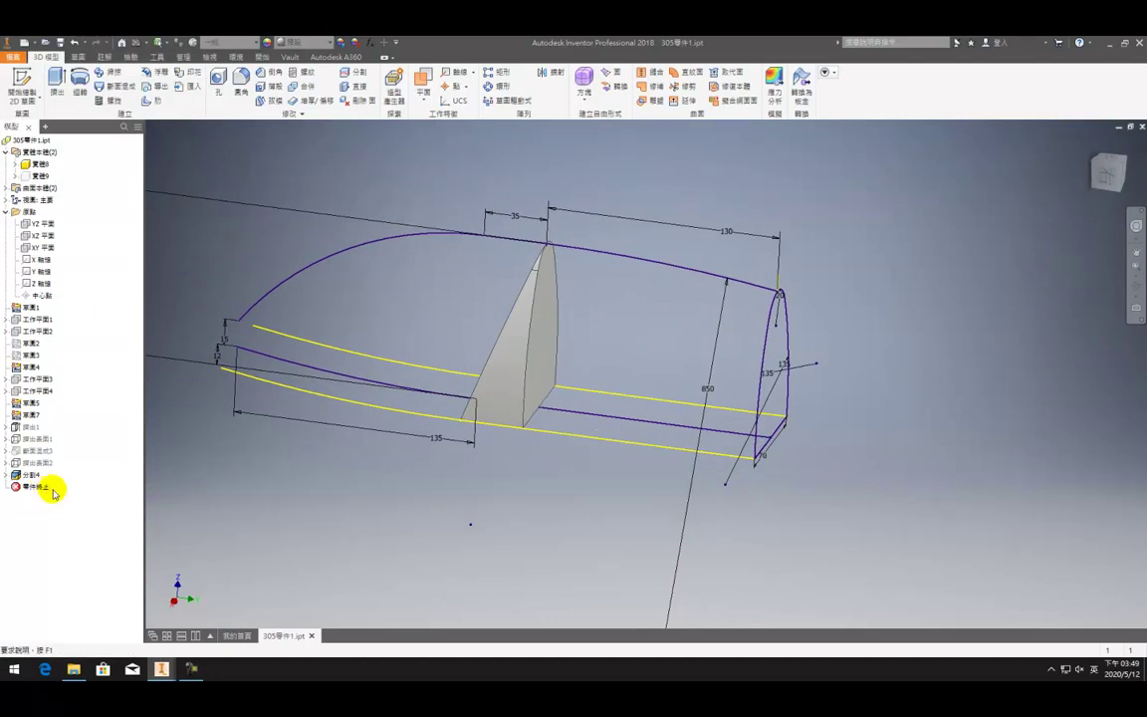
- Loft a solid between 草圖4 and the wedge body's rear face, using the upper curve and the lower lines as rails
{"action": "left_click", "coordinate": [101, 89]}
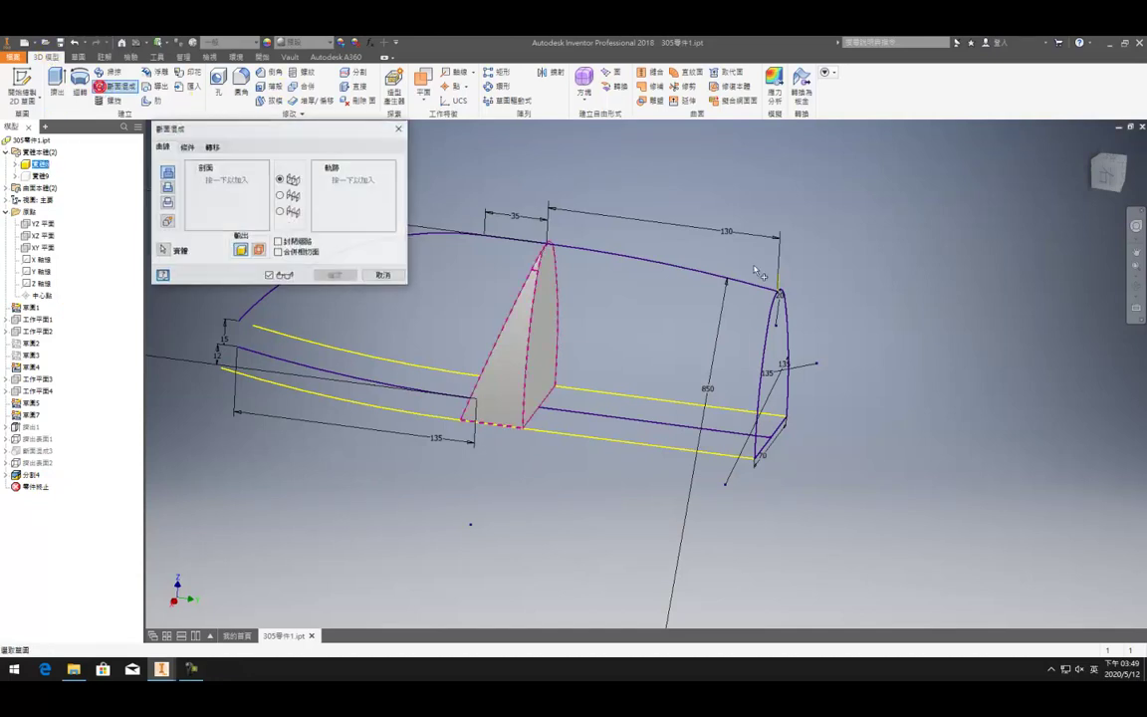
{"action": "left_click", "coordinate": [765, 339]}
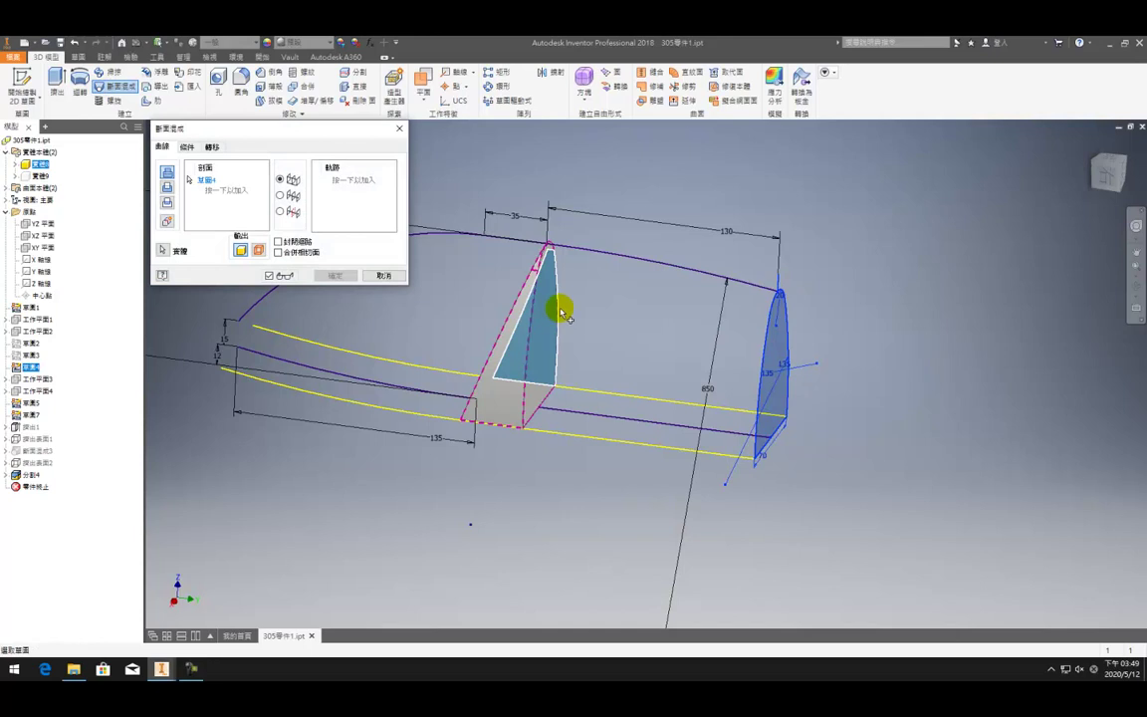
{"action": "left_click", "coordinate": [555, 250]}
{"action": "left_click", "coordinate": [345, 181]}
{"action": "left_click", "coordinate": [677, 266]}
{"action": "left_click", "coordinate": [658, 447]}
{"action": "left_click", "coordinate": [689, 405]}
{"action": "left_click", "coordinate": [674, 428]}
{"action": "left_click", "coordinate": [335, 275]}
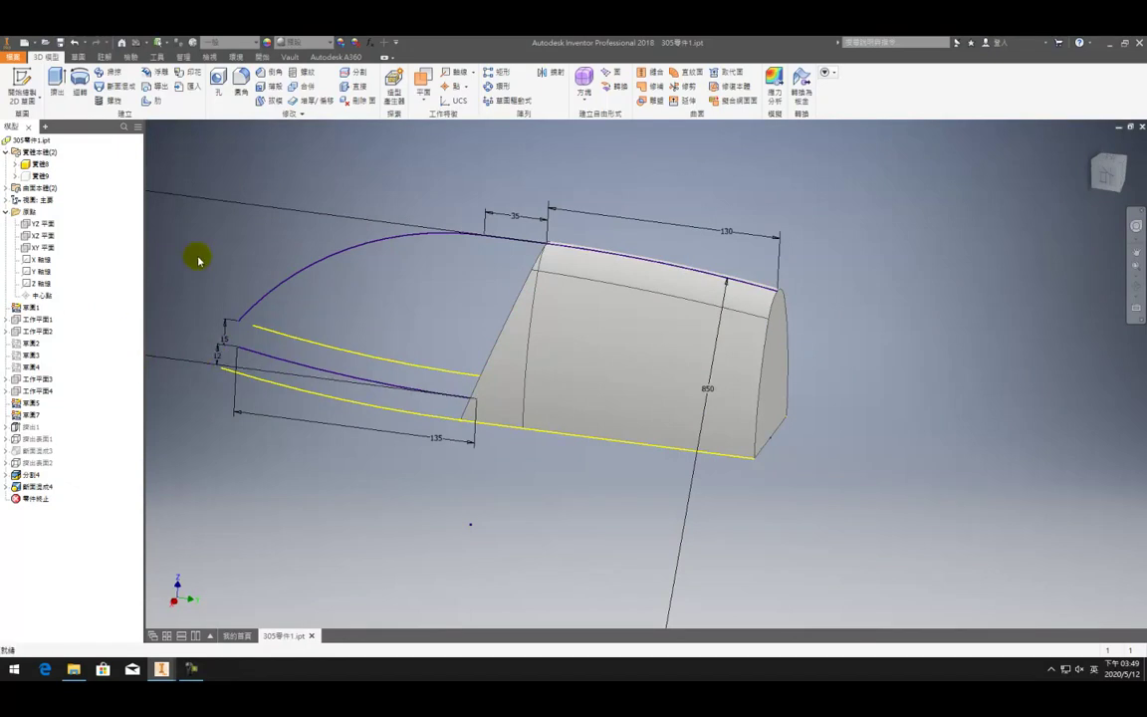
- Show the front body 實體9 to check it against the rear loft, and hide it again
{"action": "left_click", "coordinate": [34, 310]}
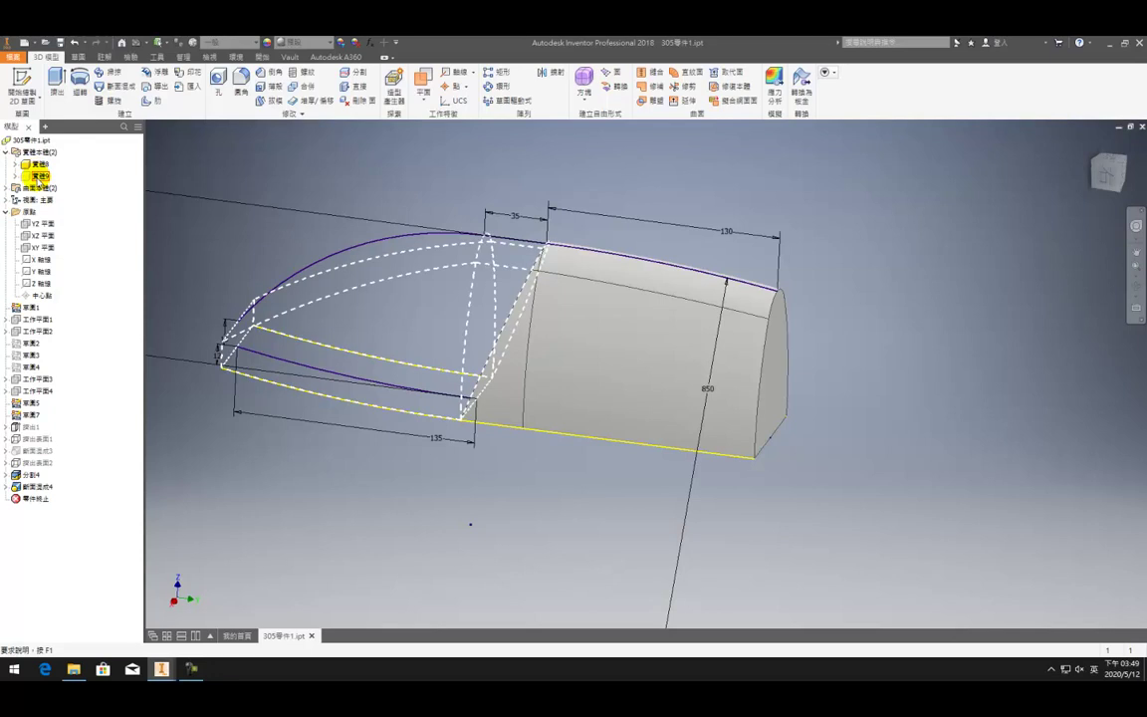
{"action": "right_click", "coordinate": [38, 178]}
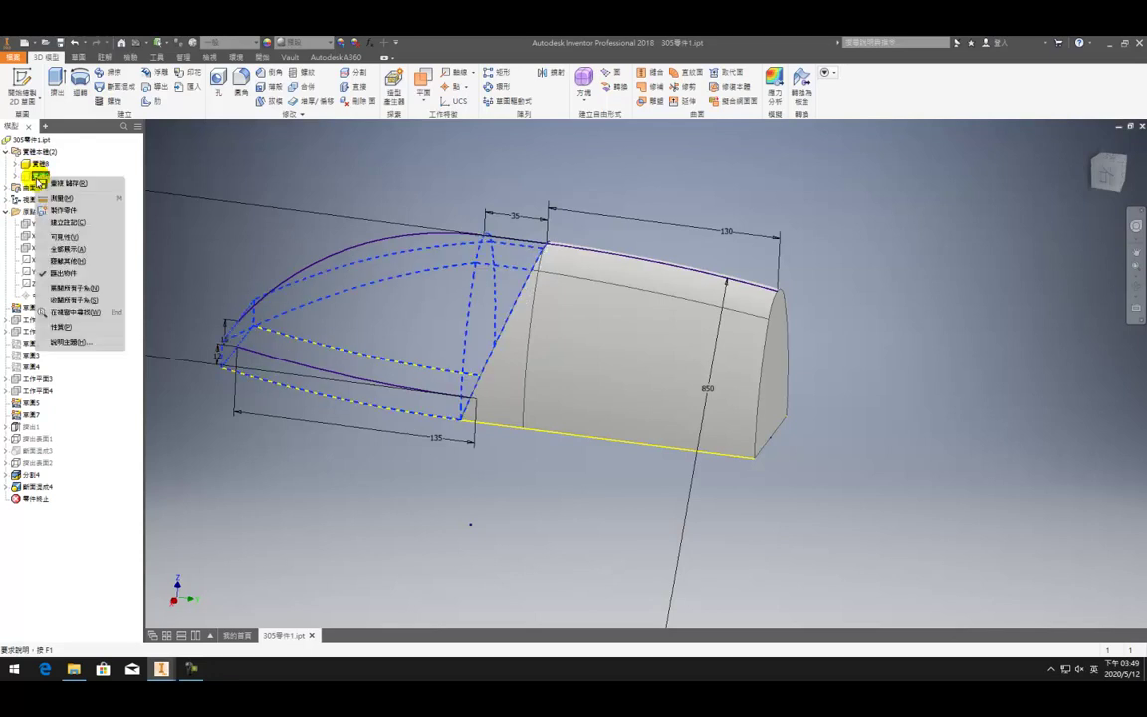
{"action": "left_click", "coordinate": [42, 183]}
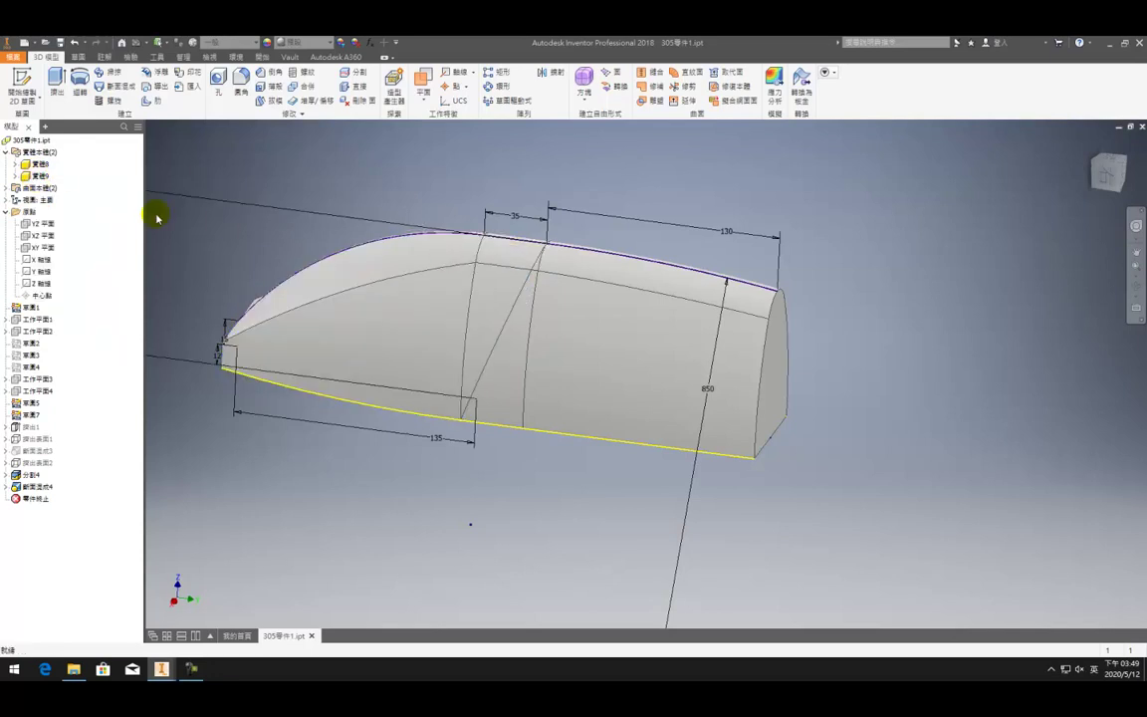
{"action": "right_click", "coordinate": [42, 177]}
{"action": "key", "text": "v"}
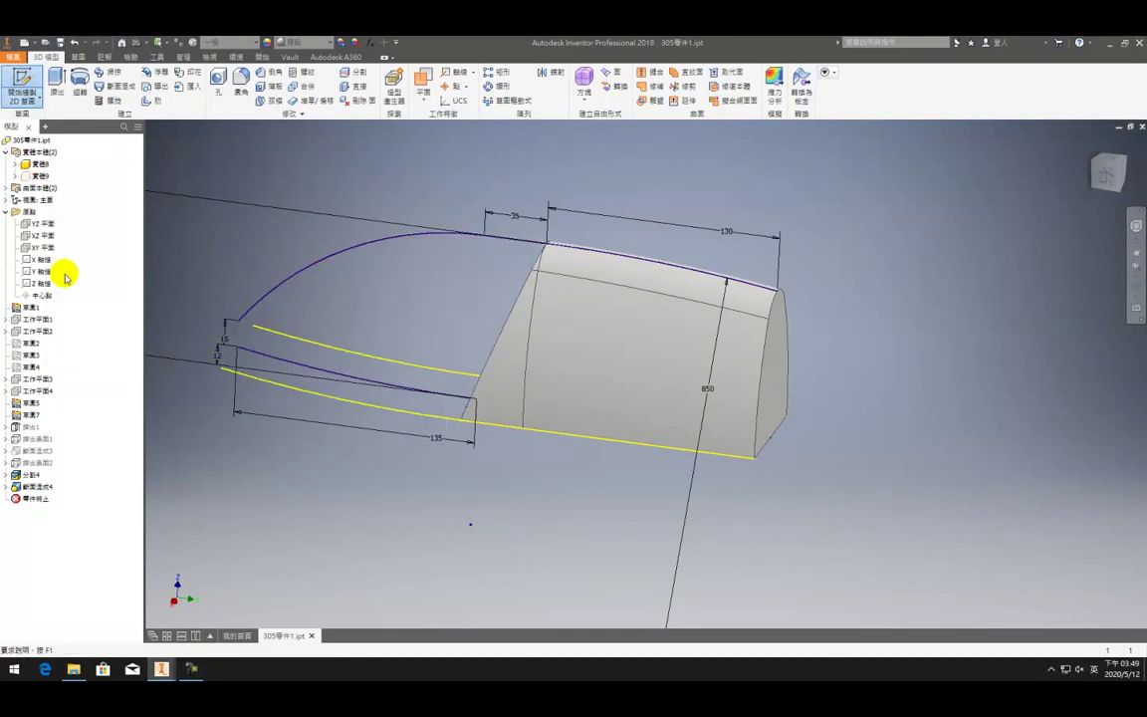
- Hide 草圖1 and start a new sketch on the YZ plane, viewed as a slice through the body
{"action": "right_click", "coordinate": [31, 308]}
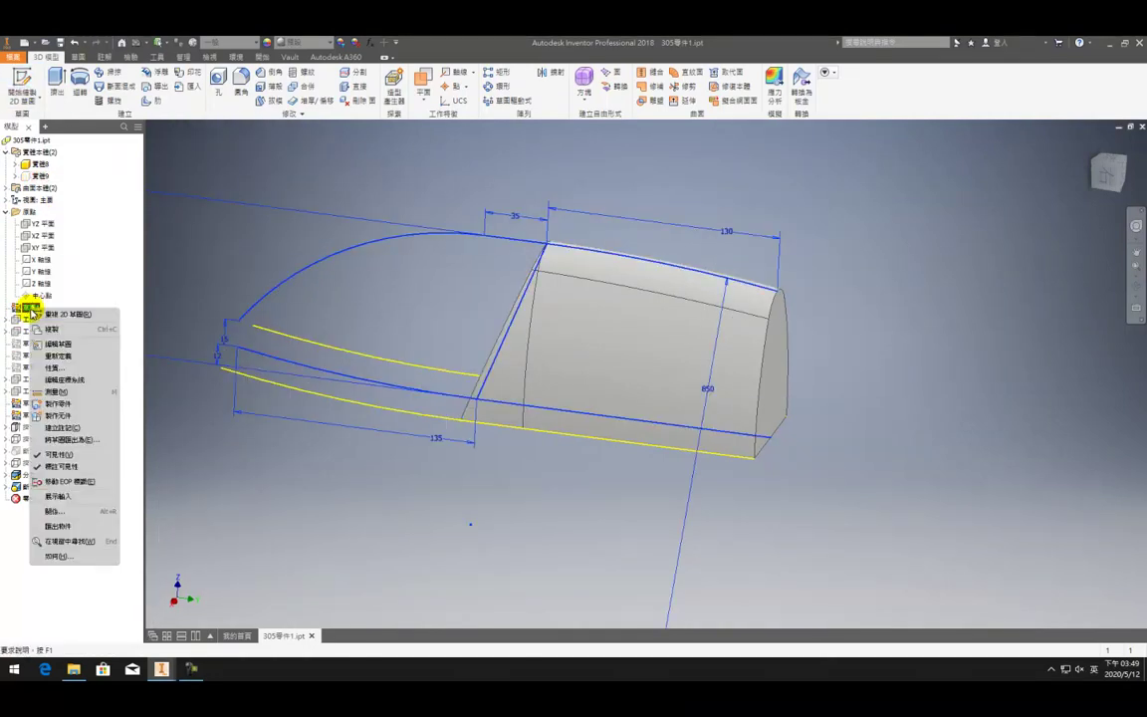
{"action": "key", "text": "v"}
{"action": "left_click", "coordinate": [21, 82]}
{"action": "left_click", "coordinate": [38, 224]}
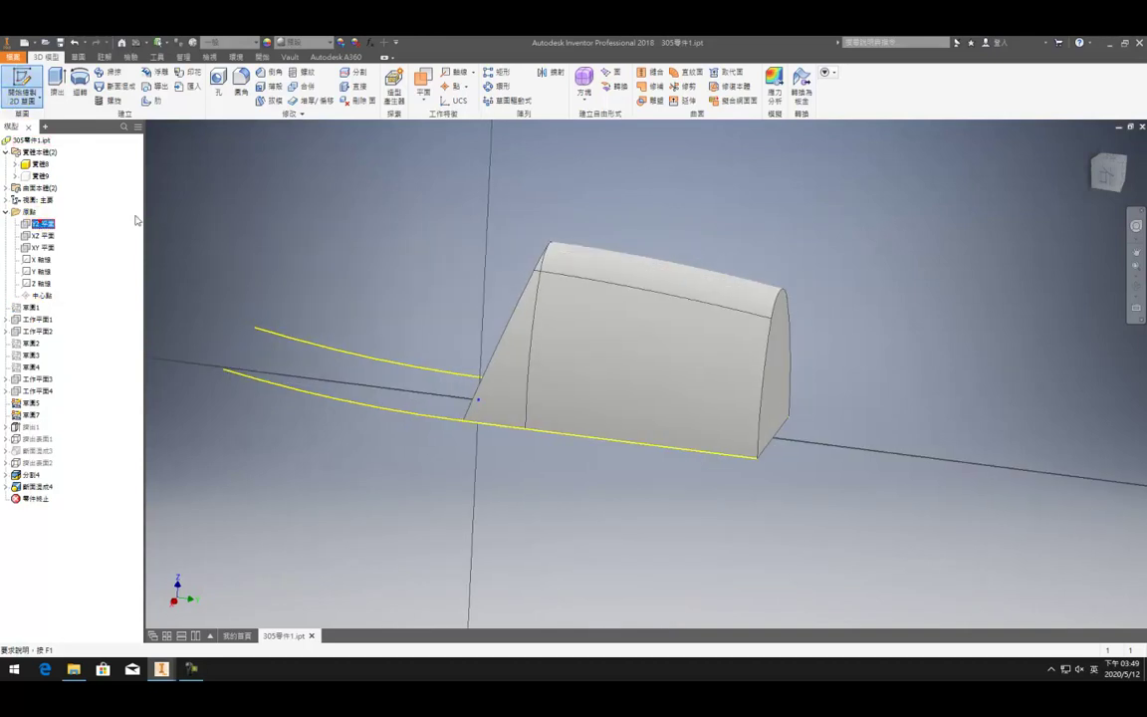
{"action": "middle_click_drag", "start_coordinate": [765, 337], "coordinate": [394, 387]}
{"action": "key", "text": "F7"}
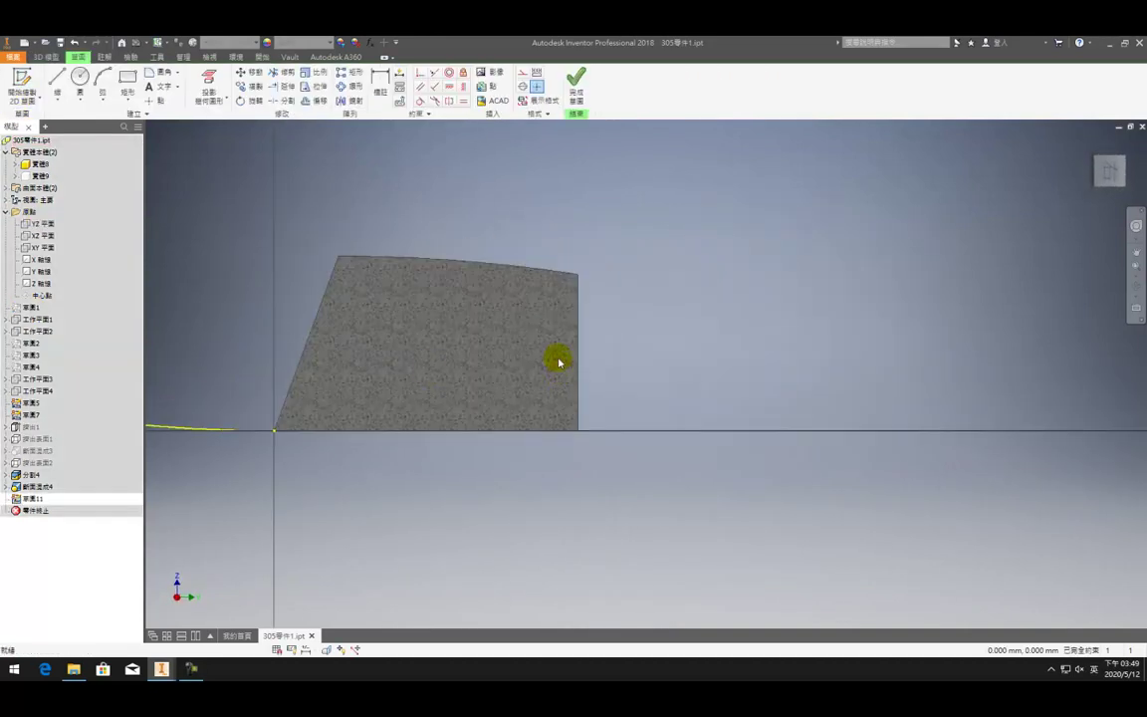
- Draw a vertical line about 48 mm long up the body's rear edge from its bottom corner
{"action": "scroll", "coordinate": [558, 361], "scroll_direction": "up", "scroll_amount": 3}
{"action": "left_click", "coordinate": [56, 80]}
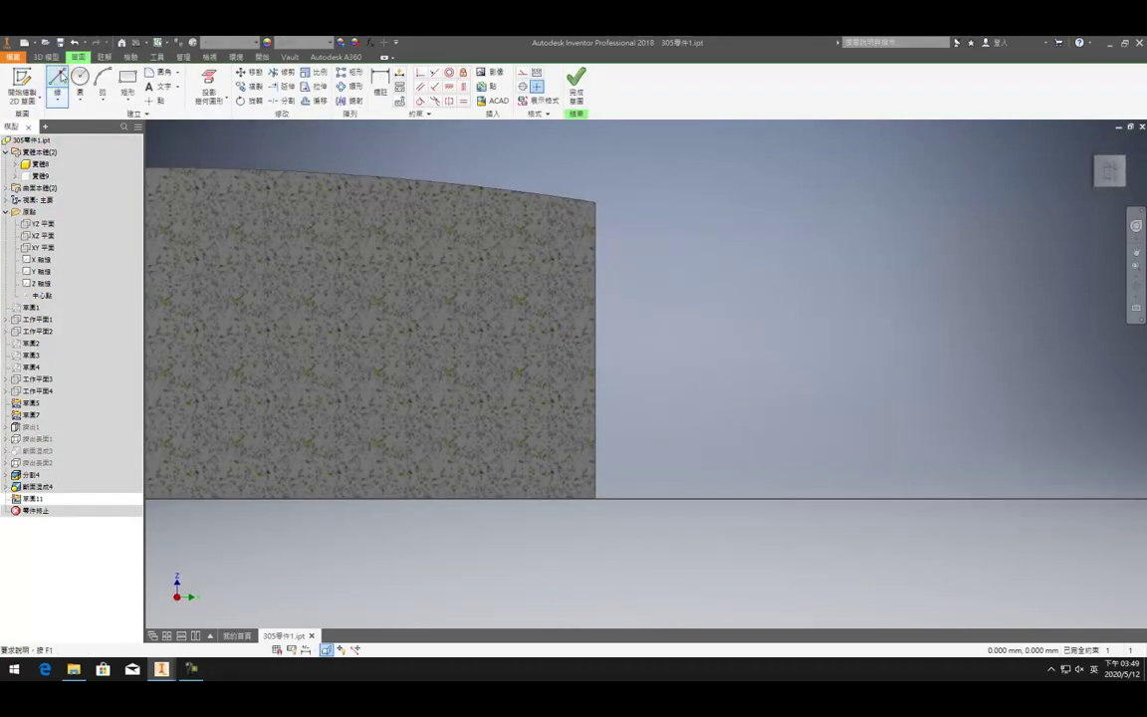
{"action": "left_click", "coordinate": [594, 499]}
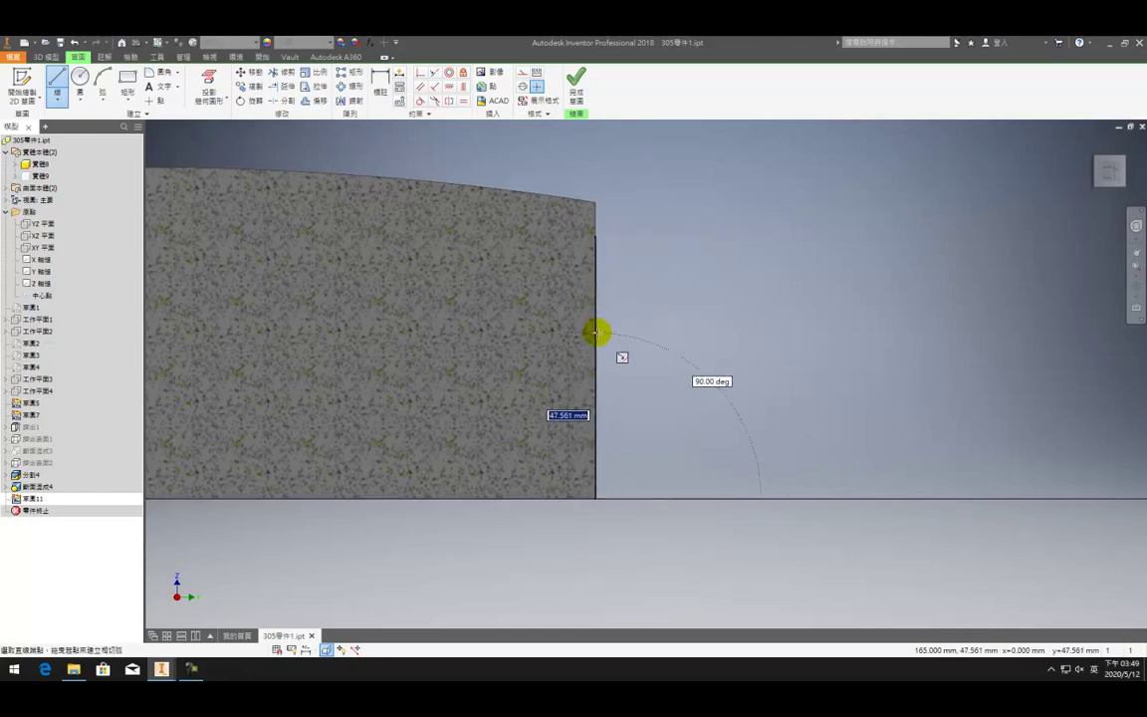
{"action": "double_click", "coordinate": [596, 333]}
{"action": "left_click", "coordinate": [595, 333]}
{"action": "key", "text": "Escape"}
{"action": "right_click", "coordinate": [642, 322]}
{"action": "left_click", "coordinate": [641, 284]}
- Close the profile with a short horizontal line about 11 mm long, a steep slant, a long sloping top, a vertical front and a base line
{"action": "key", "text": "l"}
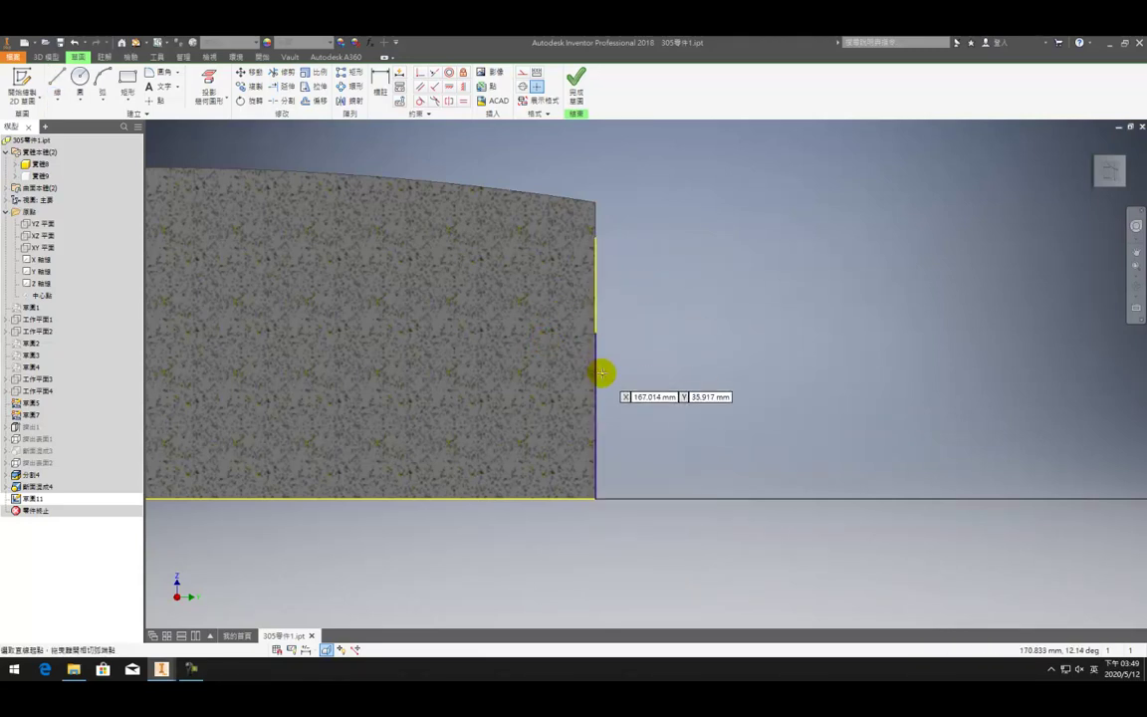
{"action": "left_click", "coordinate": [594, 332]}
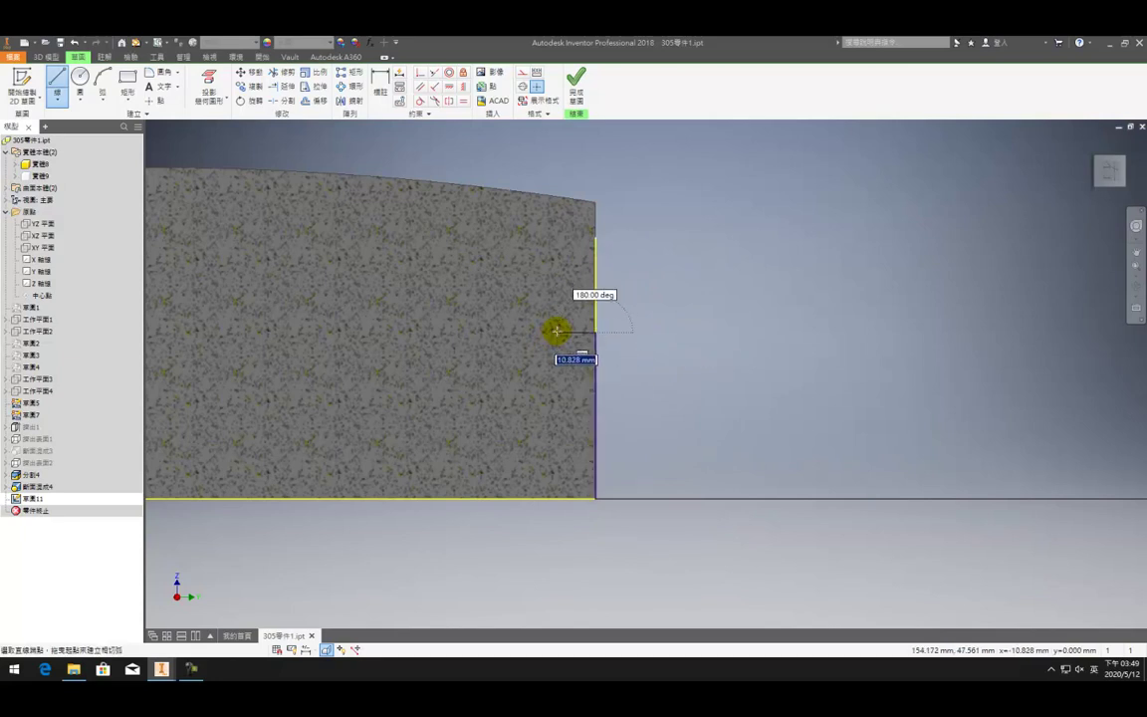
{"action": "left_click", "coordinate": [556, 332]}
{"action": "left_click", "coordinate": [529, 289]}
{"action": "left_click", "coordinate": [310, 325]}
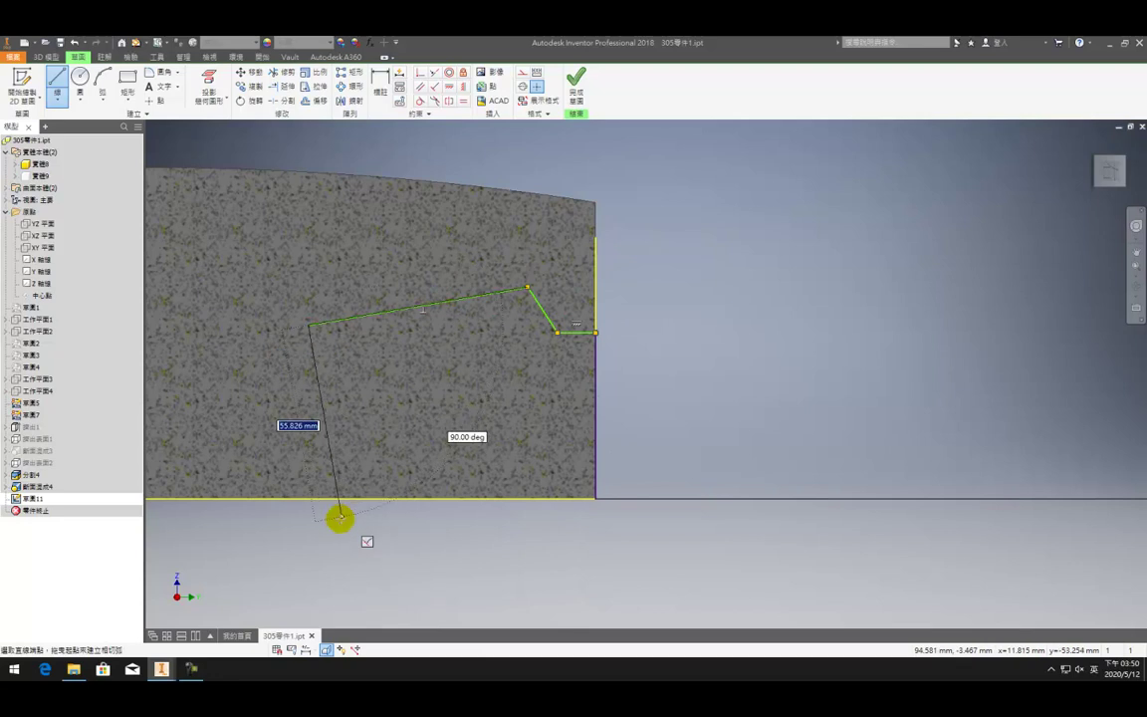
{"action": "left_click", "coordinate": [308, 497]}
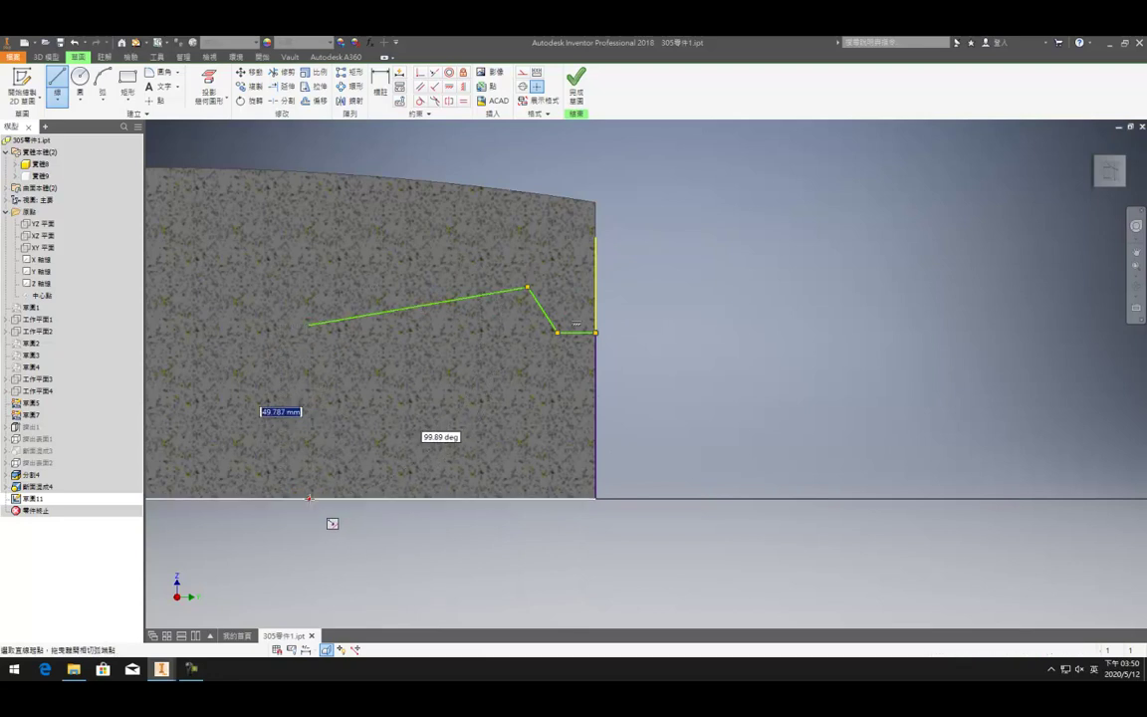
{"action": "left_click", "coordinate": [594, 498]}
{"action": "left_click", "coordinate": [307, 498]}
{"action": "key", "text": "Escape"}
- Dimension the short horizontal line as 10 mm and its height above the base as 45 mm
{"action": "left_click", "coordinate": [377, 91]}
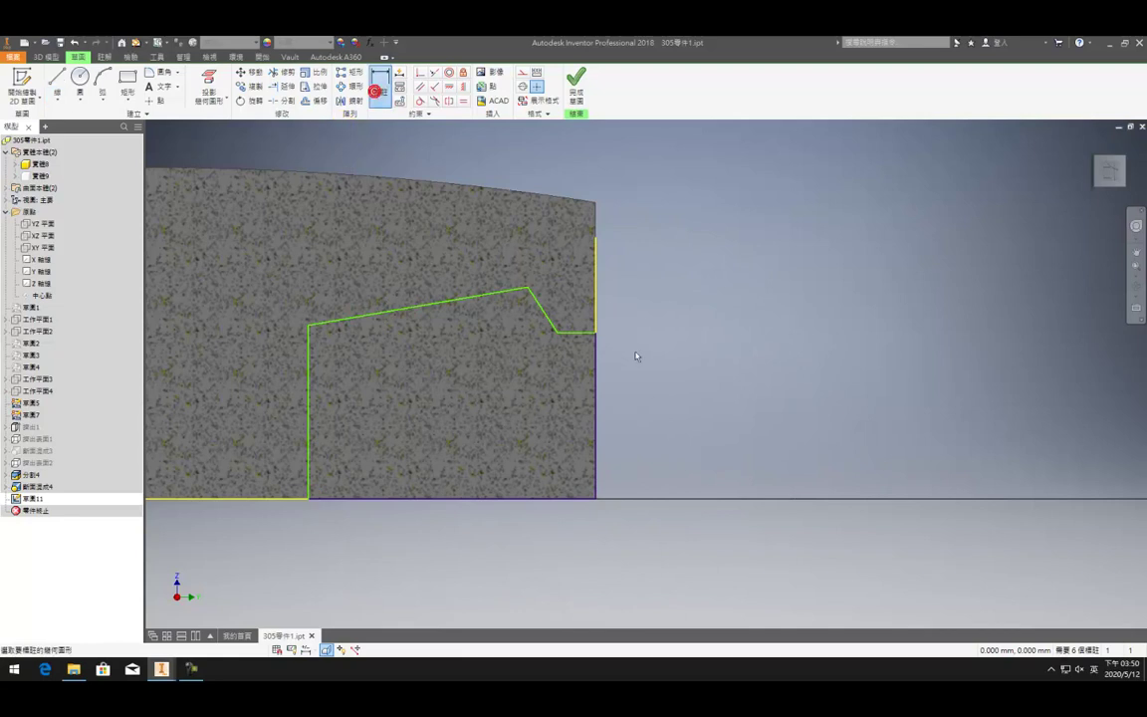
{"action": "left_click", "coordinate": [576, 355]}
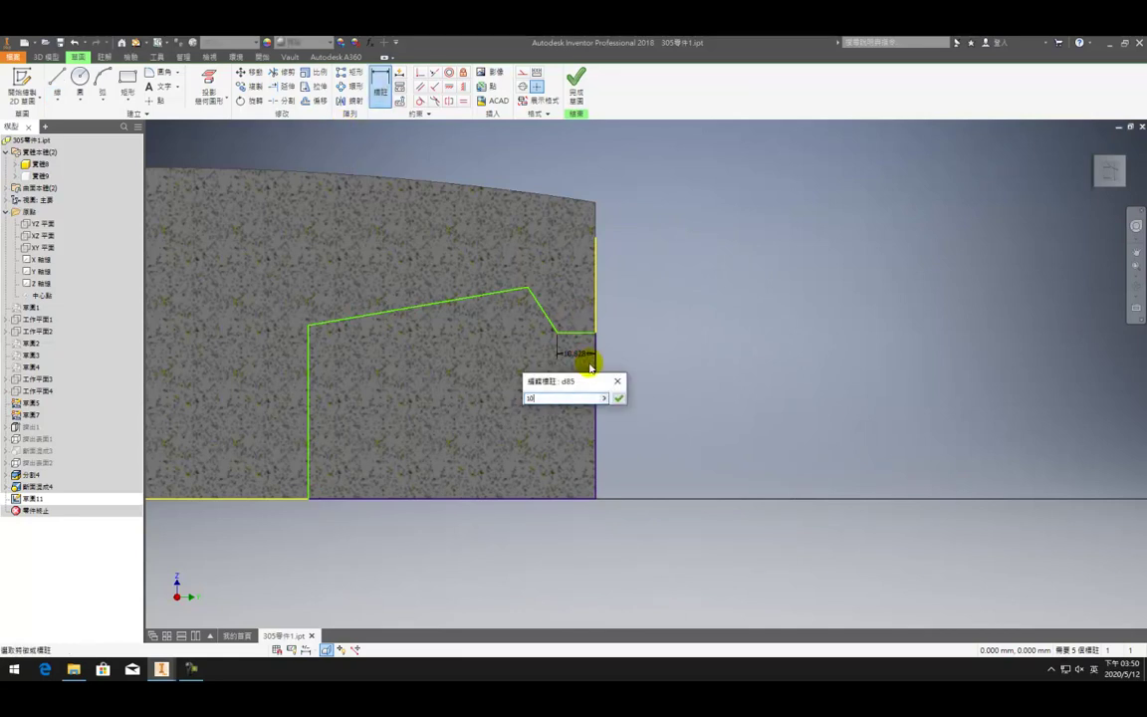
{"action": "type", "text": "10"}
{"action": "key", "text": "Return"}
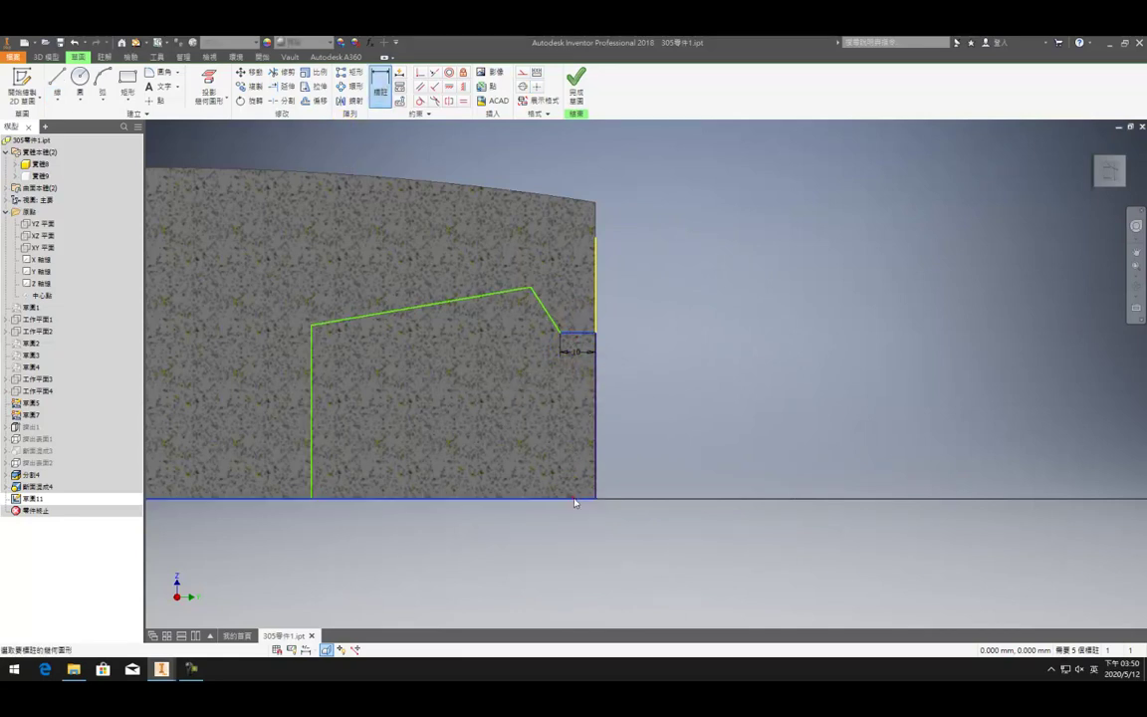
{"action": "left_click", "coordinate": [756, 430]}
{"action": "type", "text": "45"}
{"action": "key", "text": "Return"}
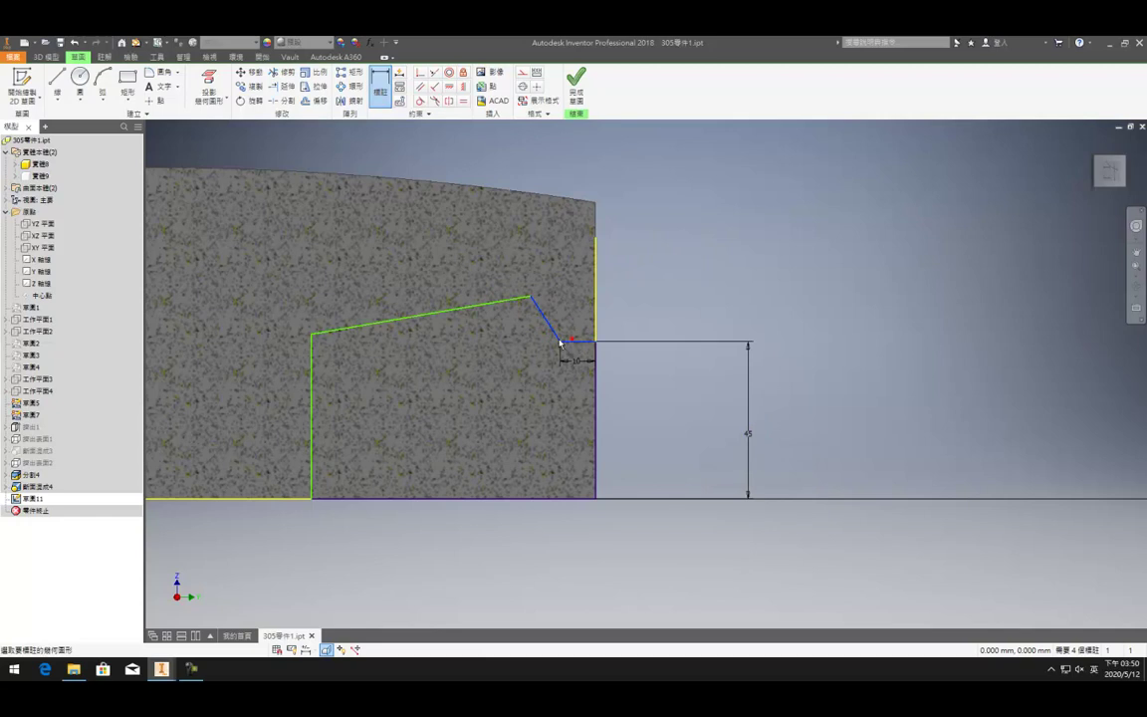
- Dimension the steep slanted line at 70° to the short horizontal line, and pull the profile's upper front corner down
{"action": "left_click", "coordinate": [533, 332]}
{"action": "key", "text": "Return"}
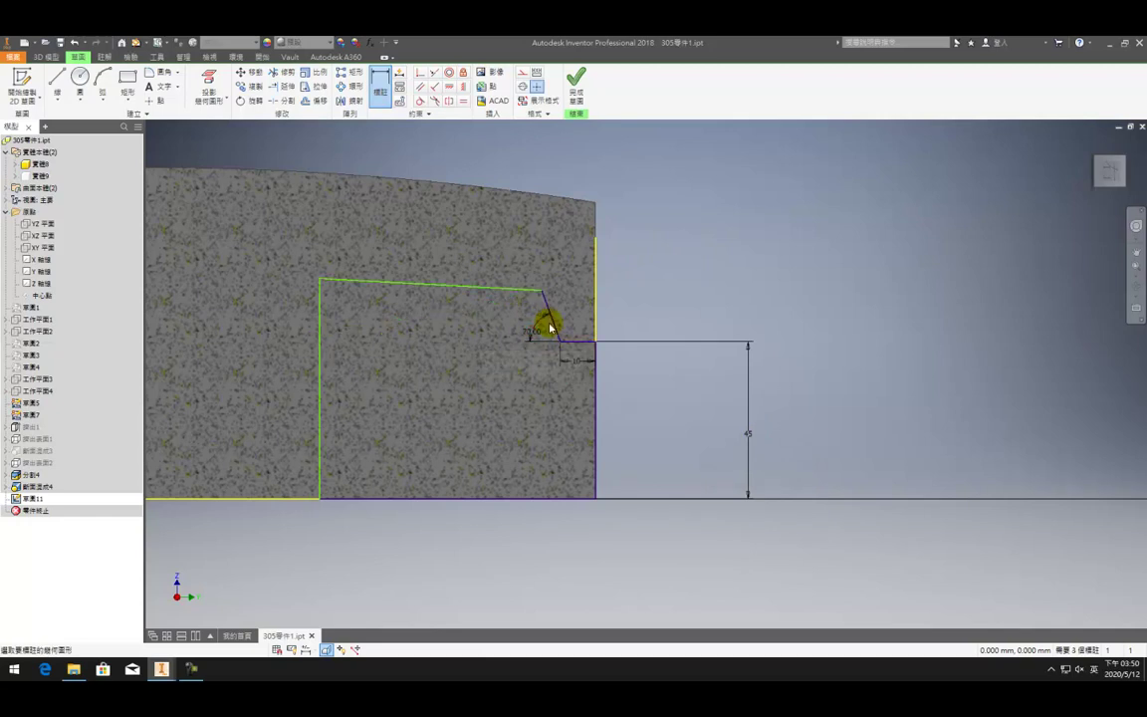
{"action": "key", "text": "Escape"}
{"action": "left_click_drag", "start_coordinate": [321, 283], "coordinate": [324, 327]}
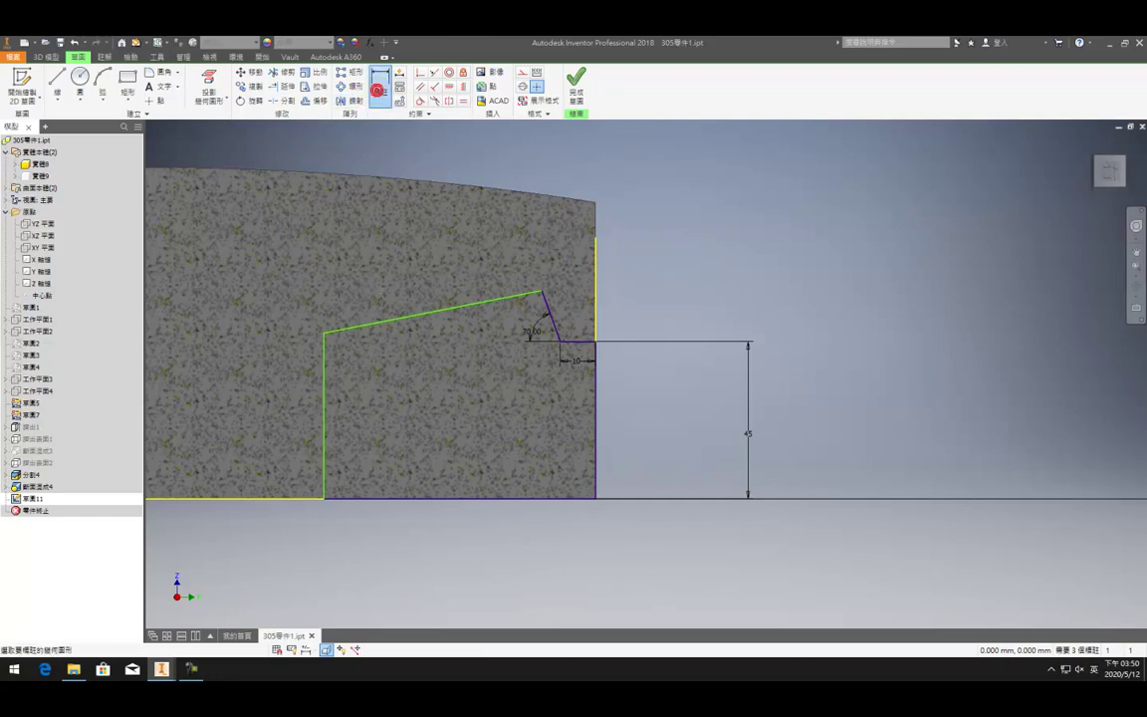
- Dimension the horizontal distance from the origin to the profile's vertical front line as 75 mm
{"action": "middle_click_drag", "start_coordinate": [385, 287], "coordinate": [448, 257]}
{"action": "scroll", "coordinate": [389, 350], "scroll_direction": "down", "scroll_amount": 2}
{"action": "left_click", "coordinate": [386, 414]}
{"action": "left_click", "coordinate": [204, 425]}
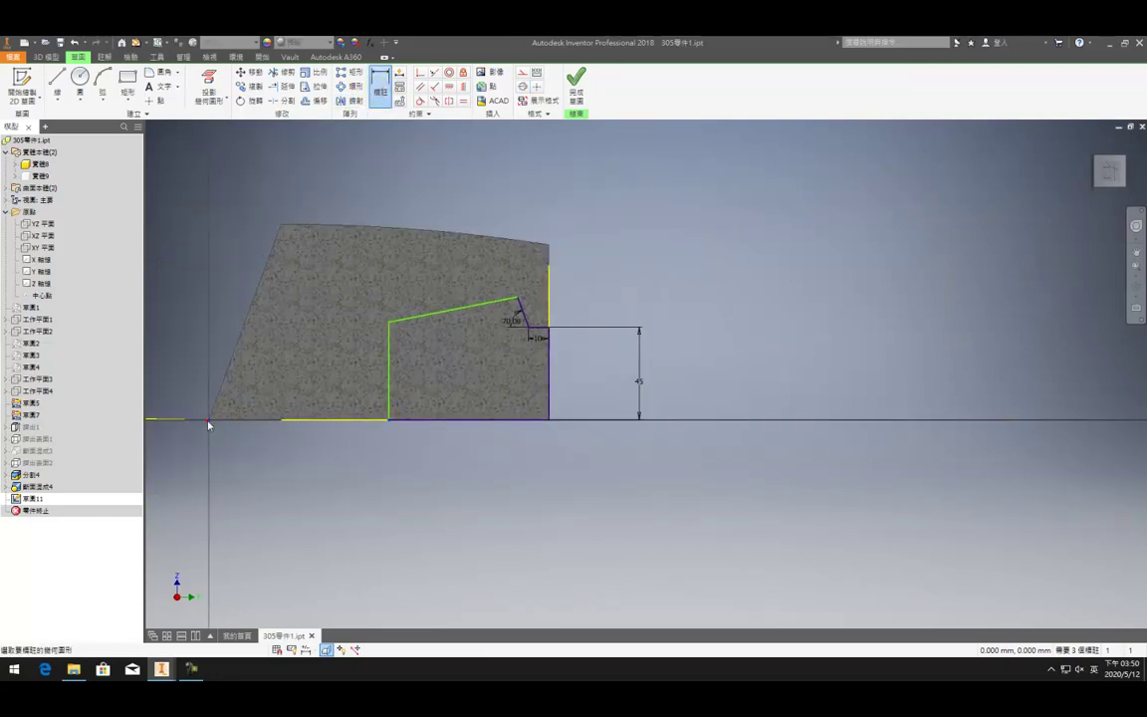
{"action": "left_click", "coordinate": [292, 435]}
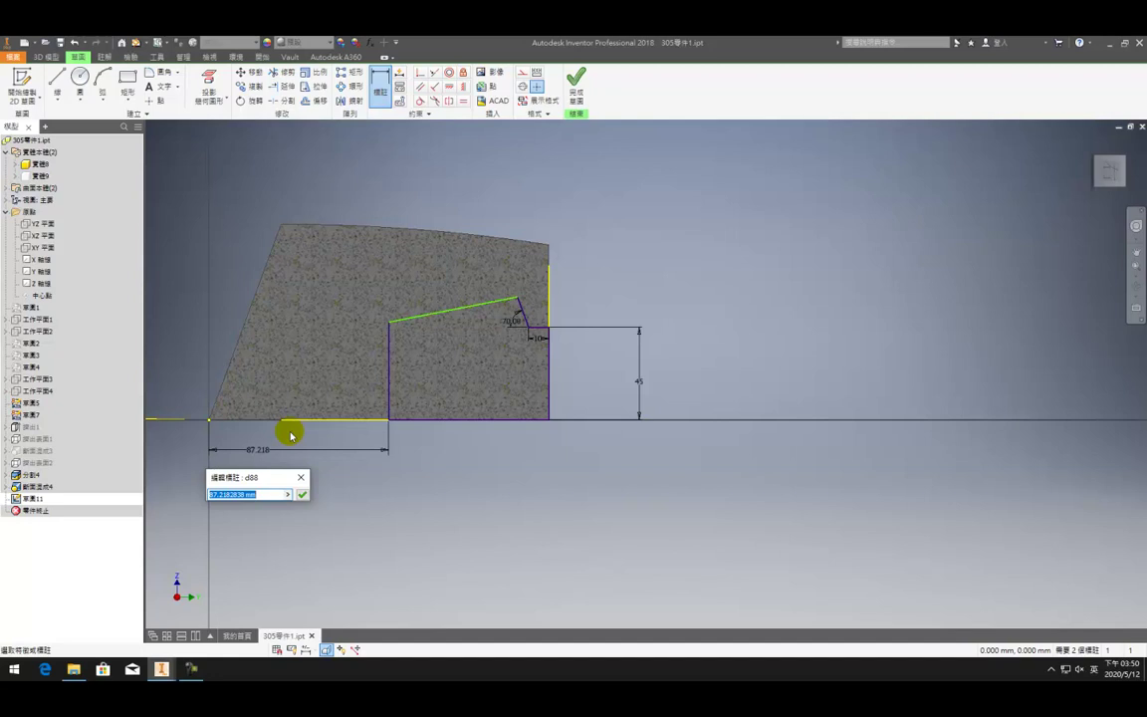
{"action": "type", "text": "75"}
{"action": "key", "text": "Return"}
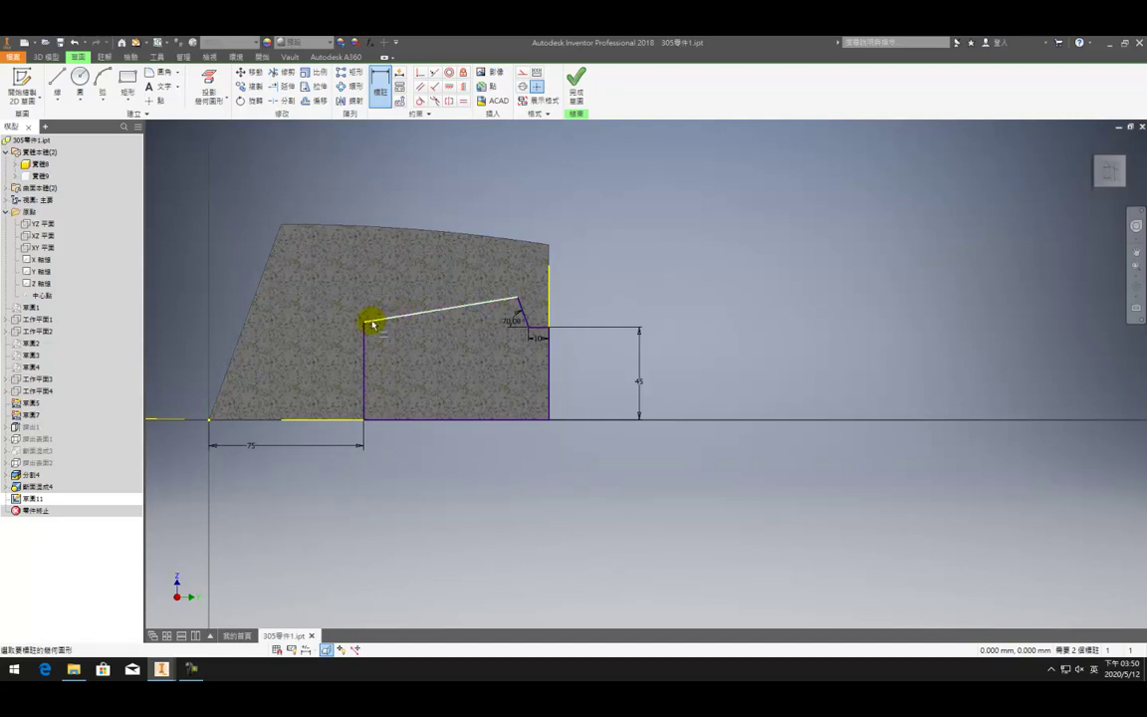
- Dimension the sloping top line at 95° to the vertical front line, and the front line's height as 55 mm
{"action": "scroll", "coordinate": [372, 323], "scroll_direction": "up", "scroll_amount": 3}
{"action": "left_click", "coordinate": [335, 302]}
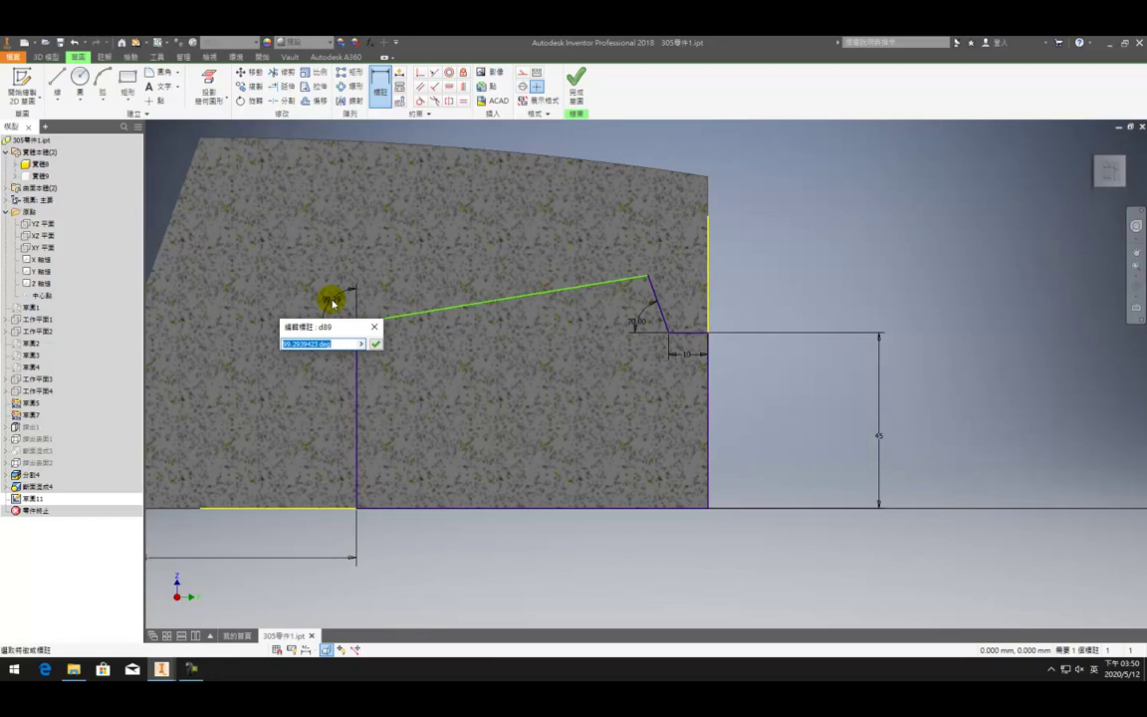
{"action": "left_click", "coordinate": [332, 302]}
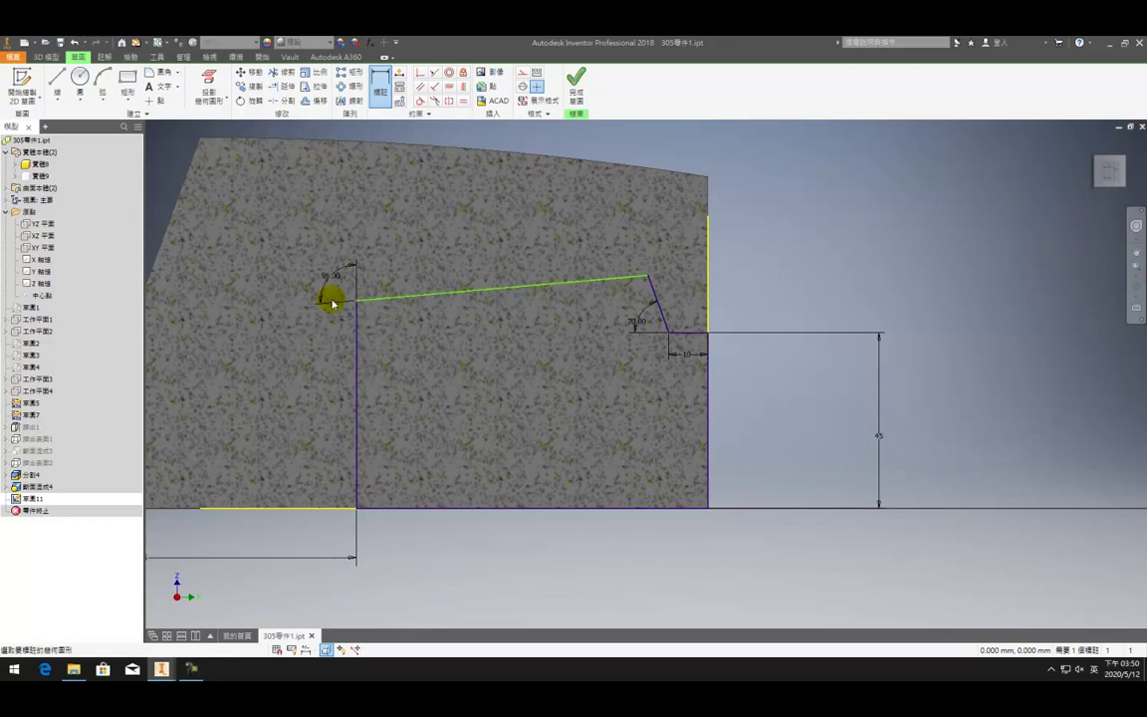
{"action": "left_click", "coordinate": [357, 361]}
{"action": "left_click", "coordinate": [422, 364]}
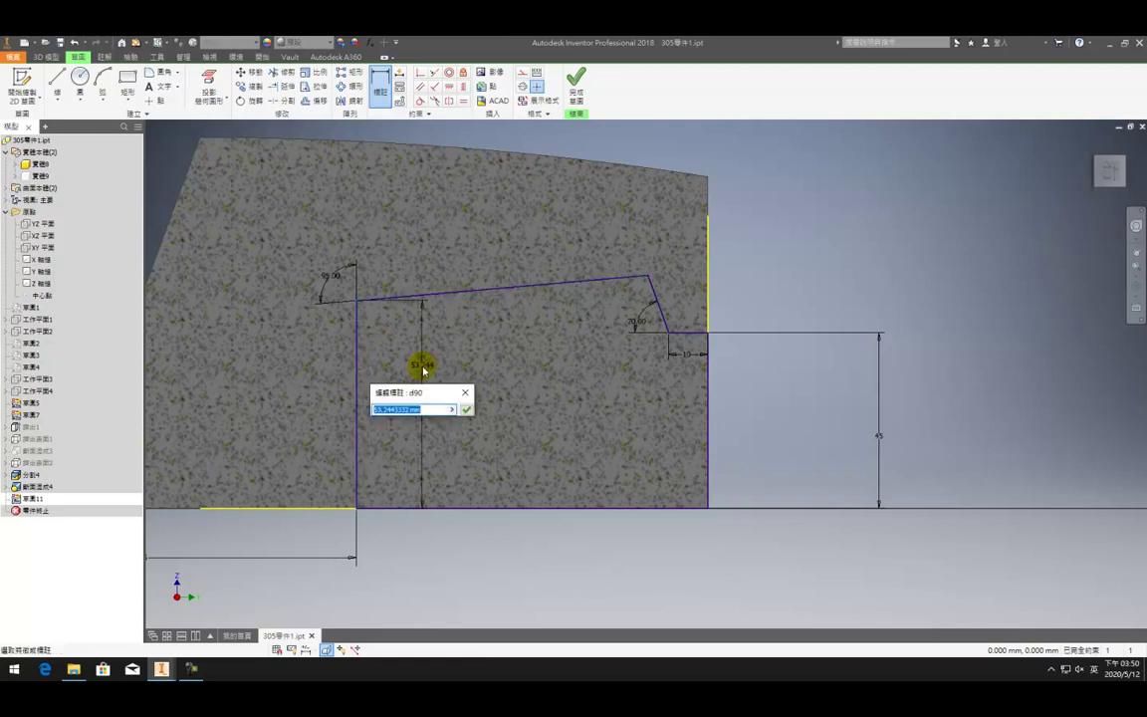
{"action": "key", "text": "Return"}
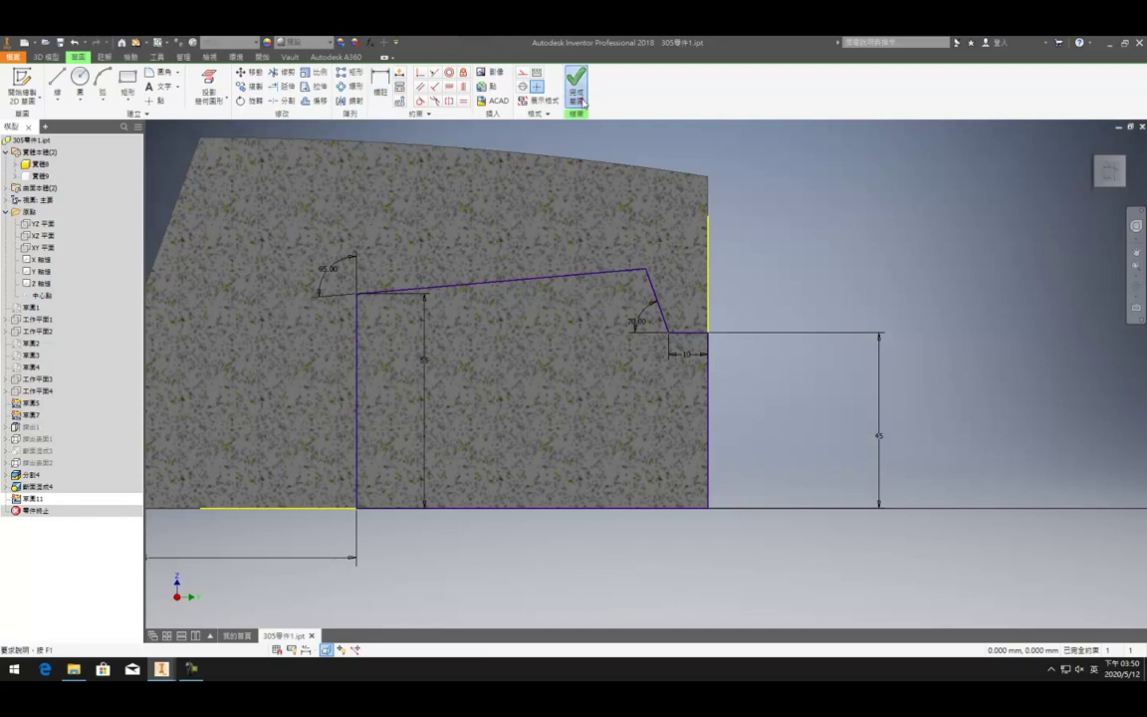
- Finish the sketch and cut its profile out of the body with a symmetric 1000 mm extrusion
{"action": "left_click", "coordinate": [582, 101]}
{"action": "left_click", "coordinate": [61, 95]}
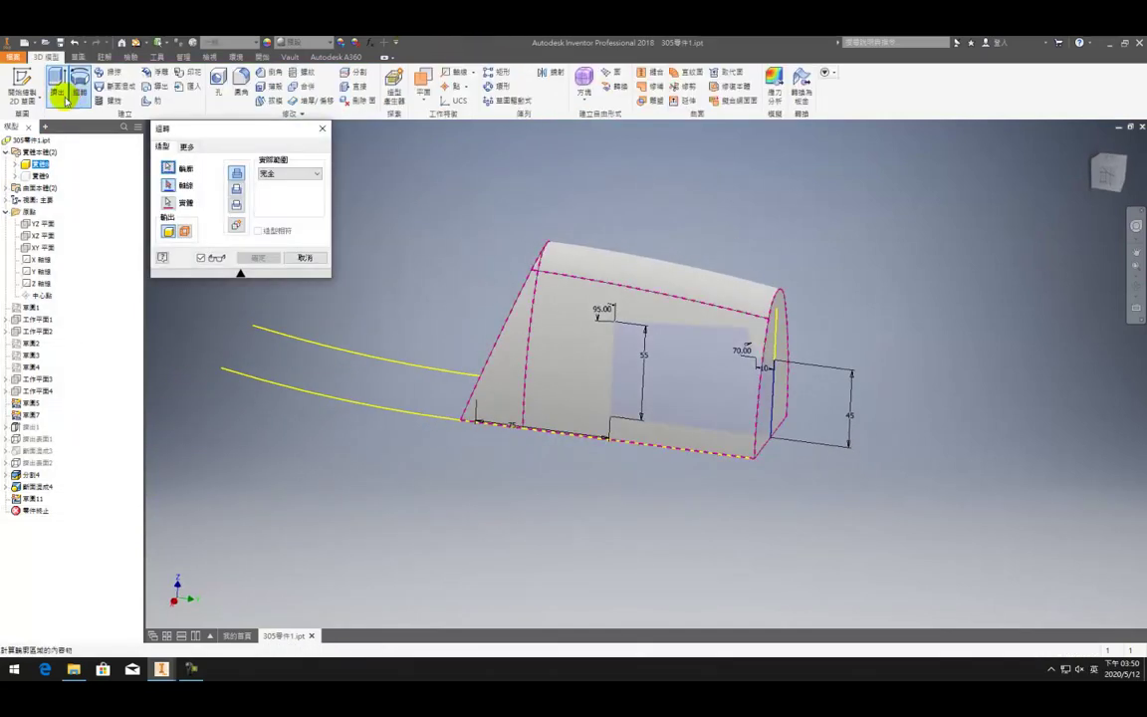
{"action": "left_click", "coordinate": [303, 206]}
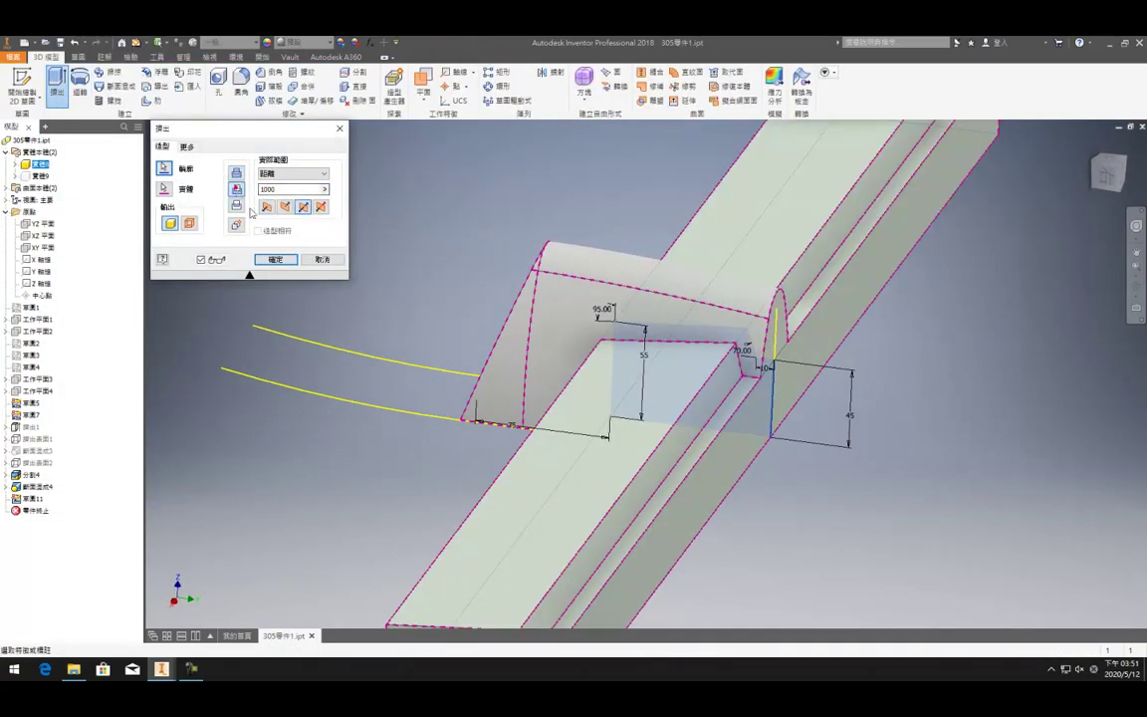
{"action": "left_click", "coordinate": [275, 259]}
- Start a sketch on the body's bottom face and draw a construction centreline from the front edge's midpoint to the rear end
{"action": "left_click", "coordinate": [22, 84]}
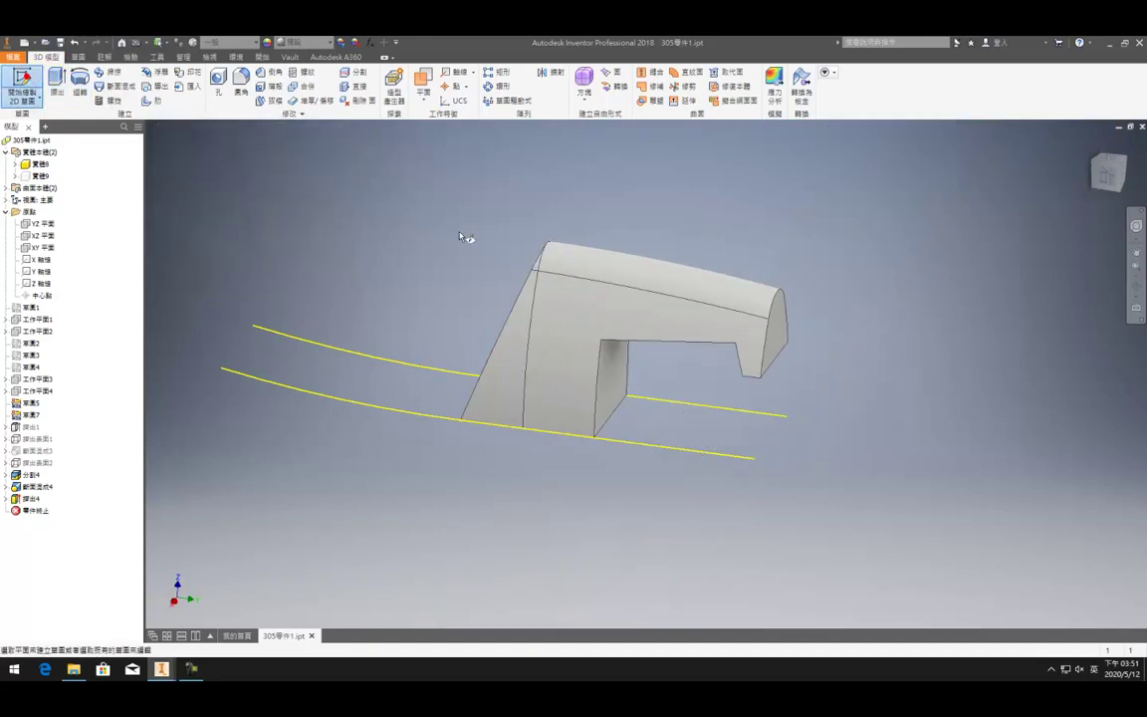
{"action": "left_click", "coordinate": [685, 315]}
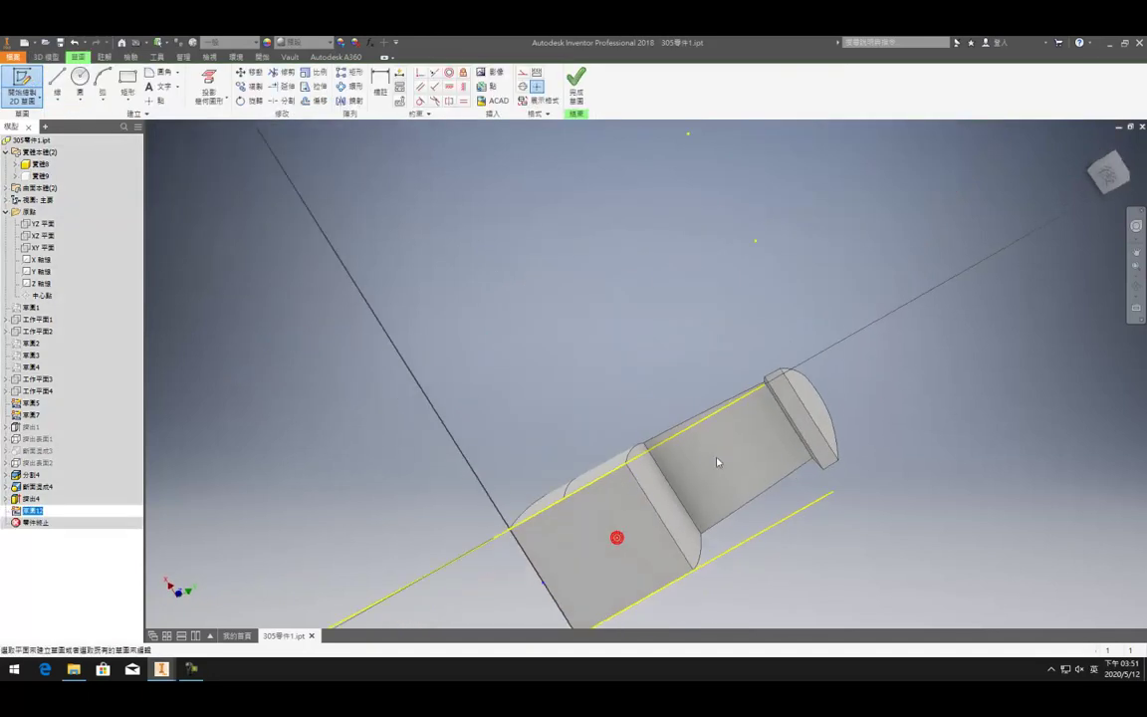
{"action": "scroll", "coordinate": [468, 249], "scroll_direction": "down", "scroll_amount": 3}
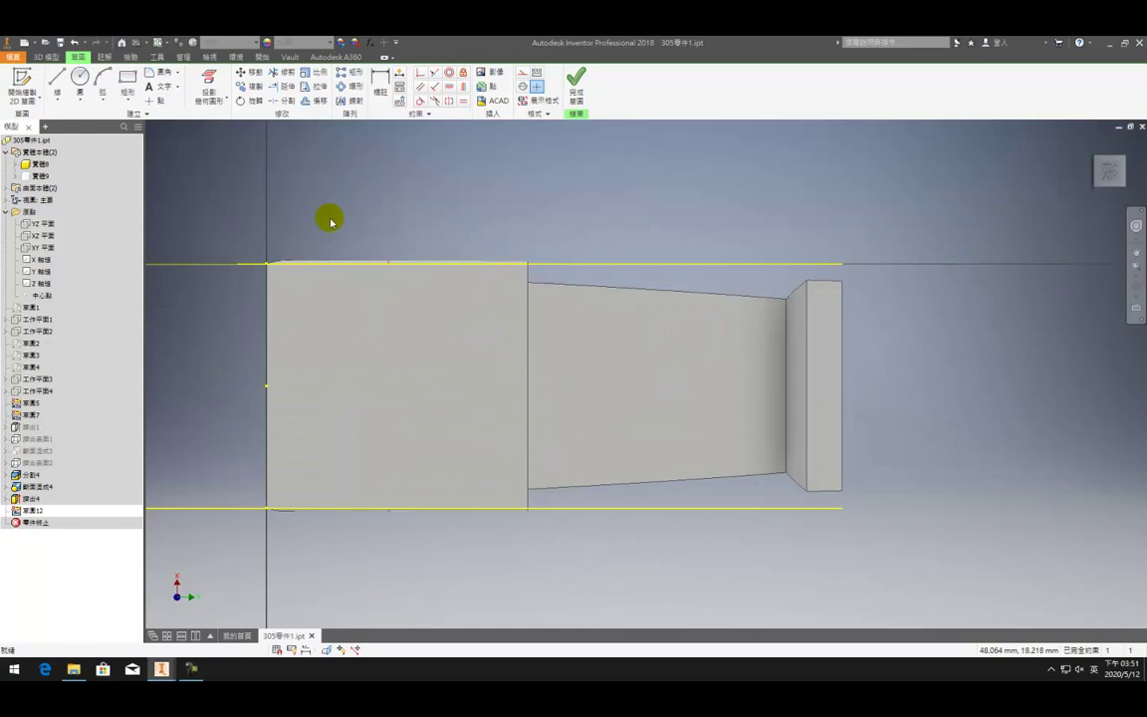
{"action": "left_click", "coordinate": [57, 80]}
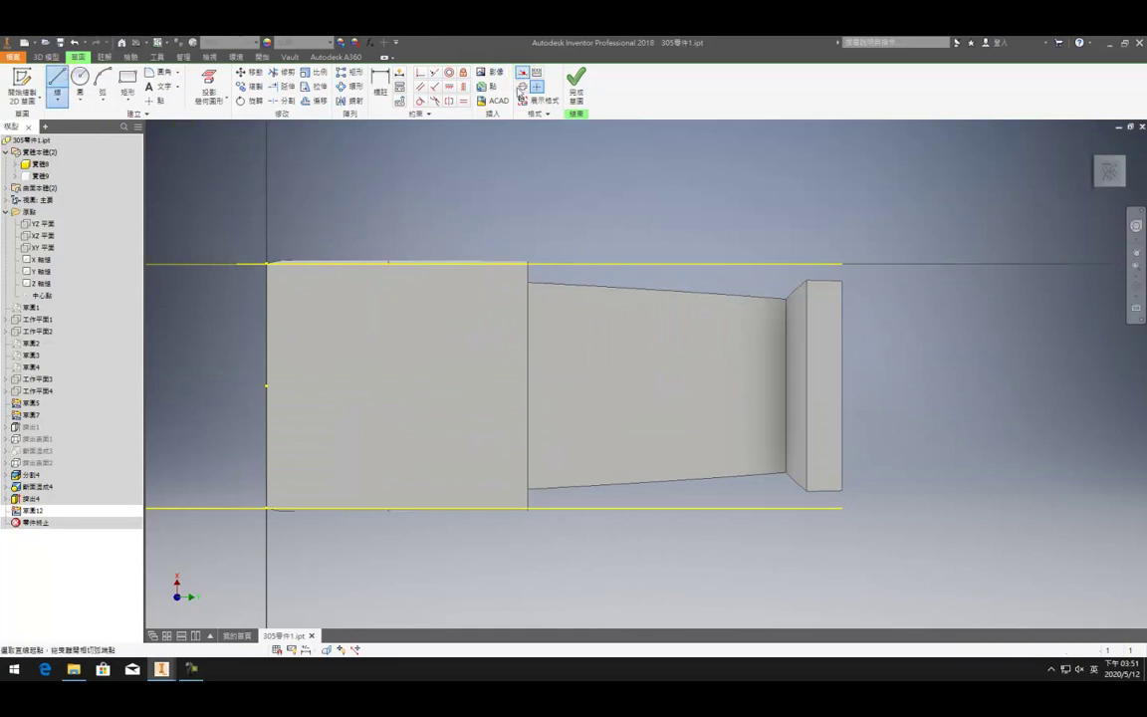
{"action": "left_click", "coordinate": [266, 385]}
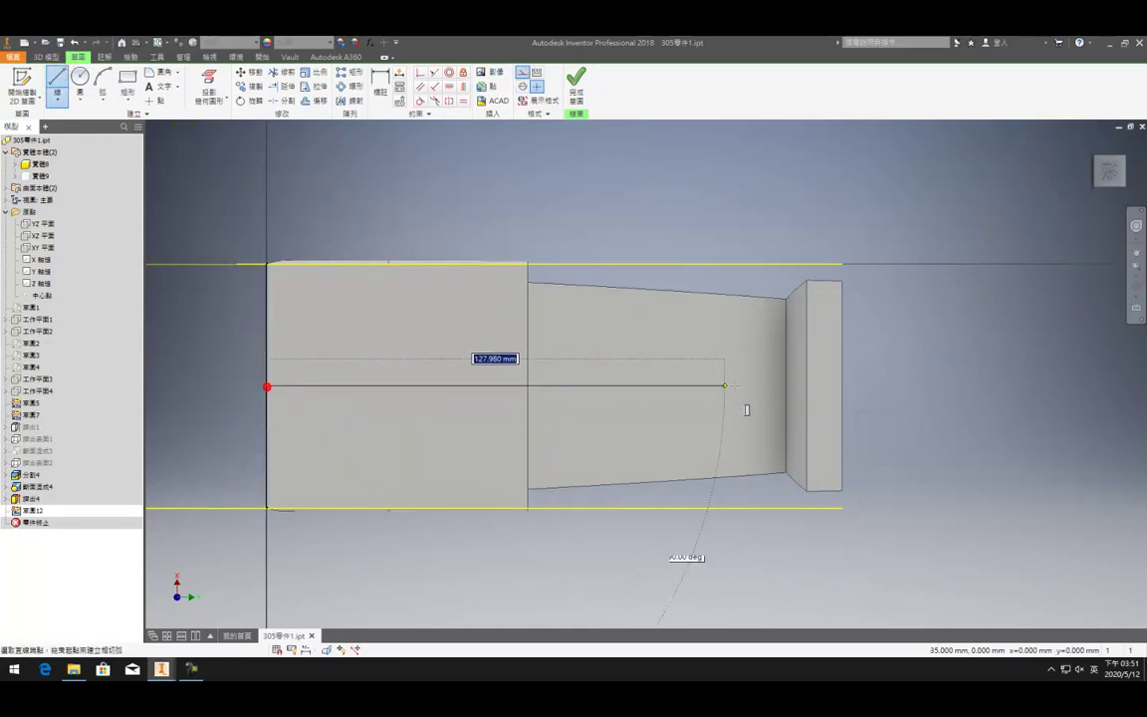
{"action": "left_click", "coordinate": [842, 383]}
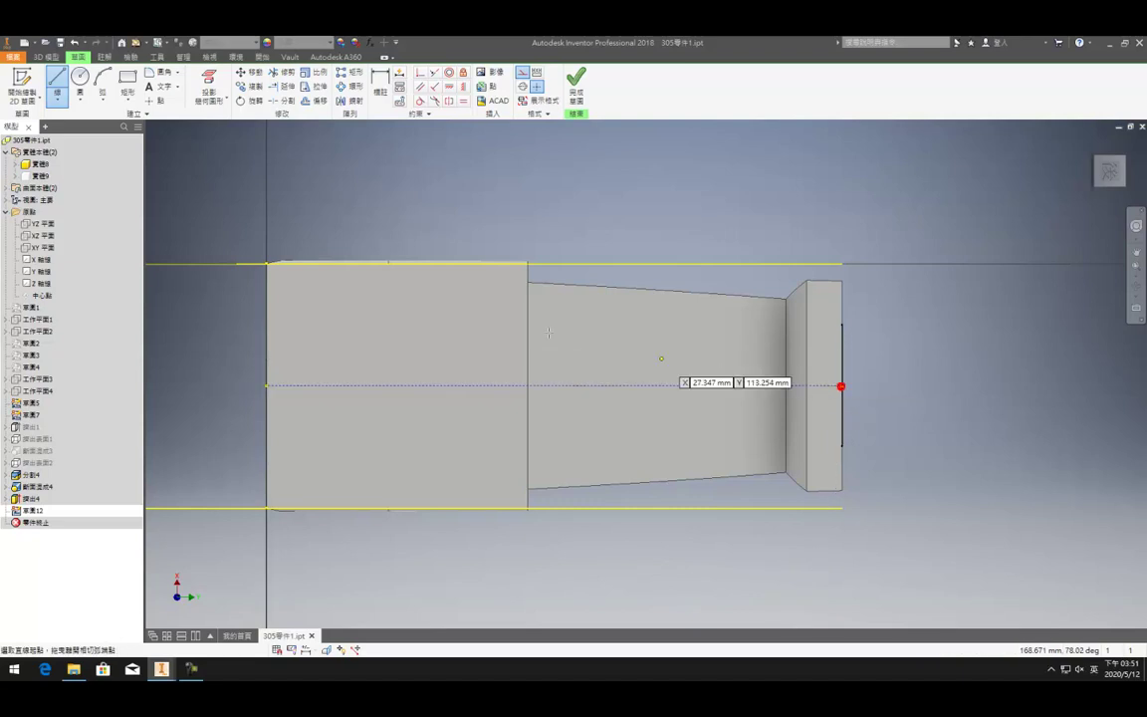
{"action": "key", "text": "Escape"}
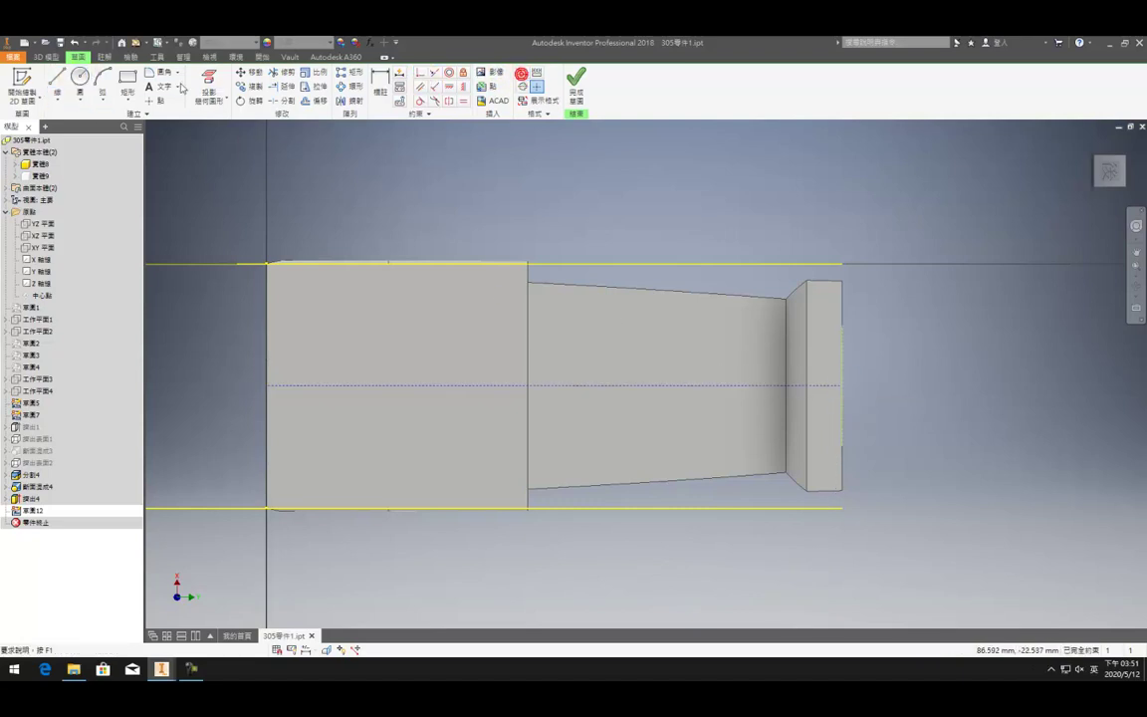
- Draw two wide rectangles over the rear arm with normal lines, one on each side of the centreline
{"action": "left_click", "coordinate": [128, 80]}
{"action": "left_click", "coordinate": [434, 186]}
{"action": "left_click", "coordinate": [875, 330]}
{"action": "left_click", "coordinate": [434, 425]}
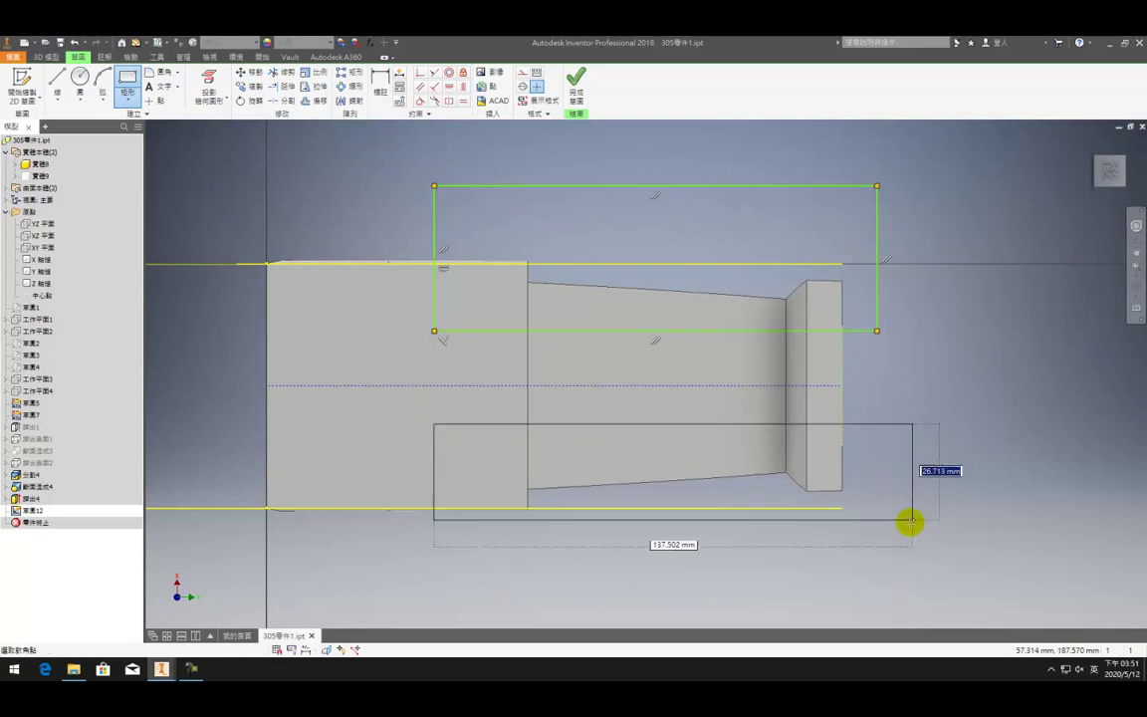
{"action": "left_click", "coordinate": [878, 548]}
- Align the ends of the two rectangles with each other and bring their rear sides onto the arm's rear end
{"action": "left_click", "coordinate": [463, 99]}
{"action": "left_click", "coordinate": [877, 231]}
{"action": "left_click", "coordinate": [878, 449]}
{"action": "left_click", "coordinate": [812, 331]}
{"action": "left_click", "coordinate": [824, 422]}
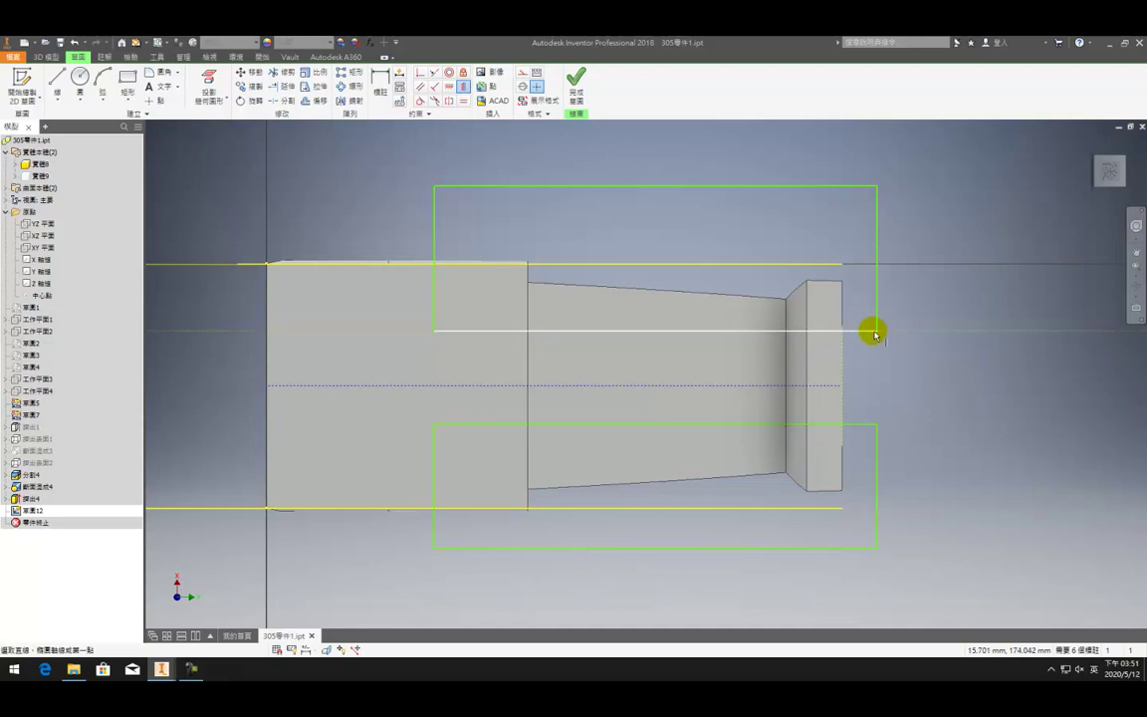
{"action": "left_click", "coordinate": [449, 86]}
{"action": "left_click", "coordinate": [877, 327]}
{"action": "key", "text": "Escape"}
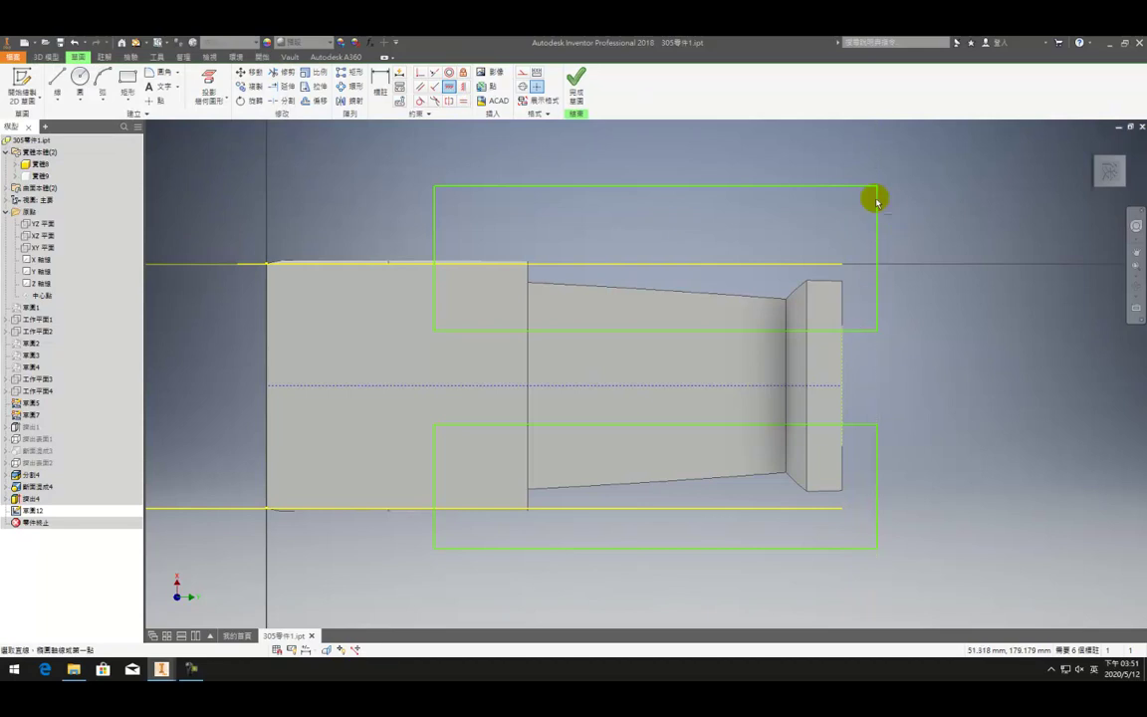
{"action": "left_click", "coordinate": [844, 320]}
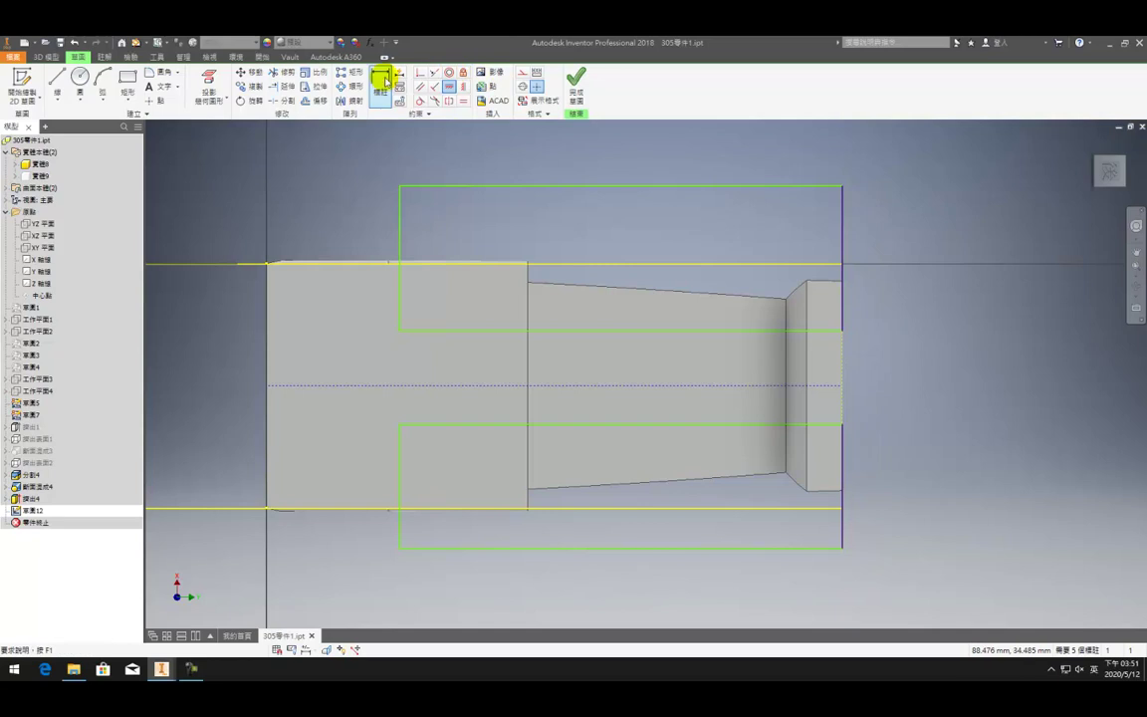
- Dimension the rectangles' length along the arm as 90 mm
{"action": "left_click", "coordinate": [730, 185]}
{"action": "left_click", "coordinate": [734, 156]}
{"action": "key", "text": "Return"}
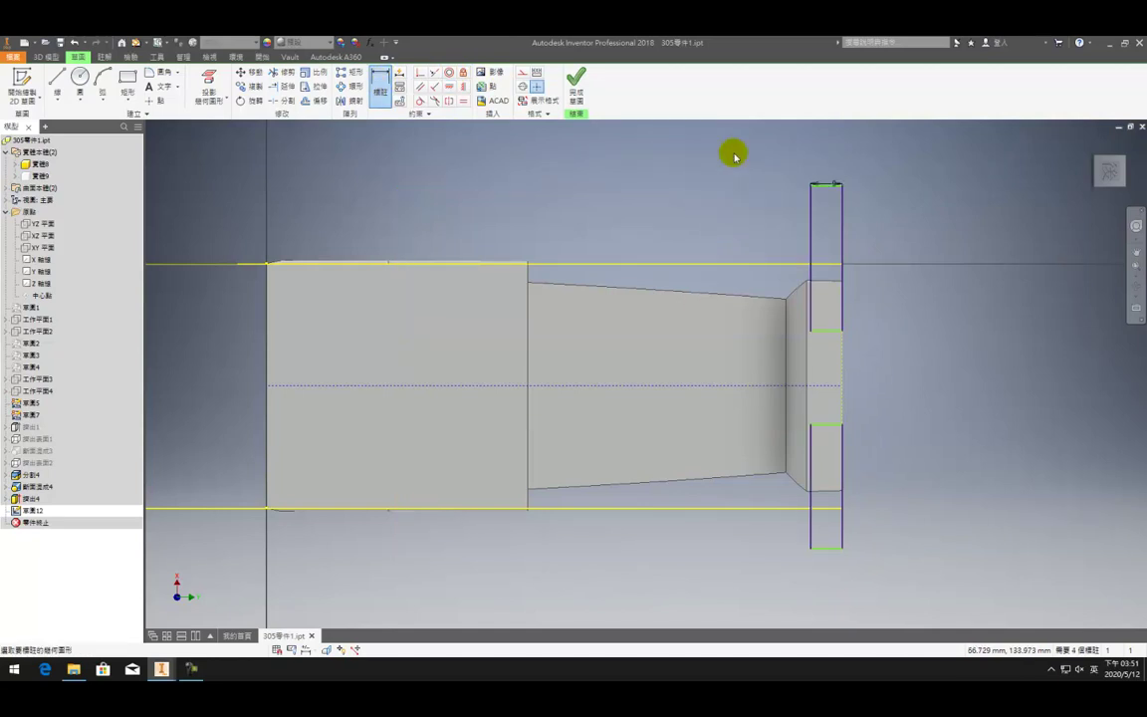
{"action": "left_click", "coordinate": [834, 185]}
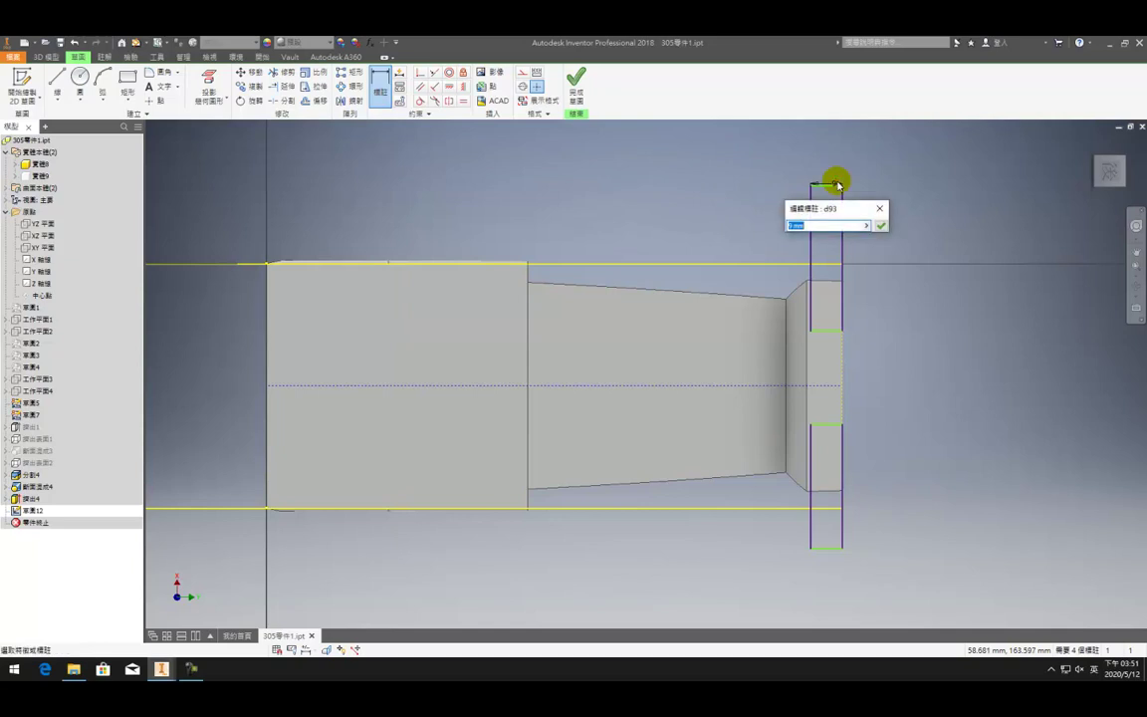
{"action": "type", "text": "90"}
{"action": "key", "text": "Return"}
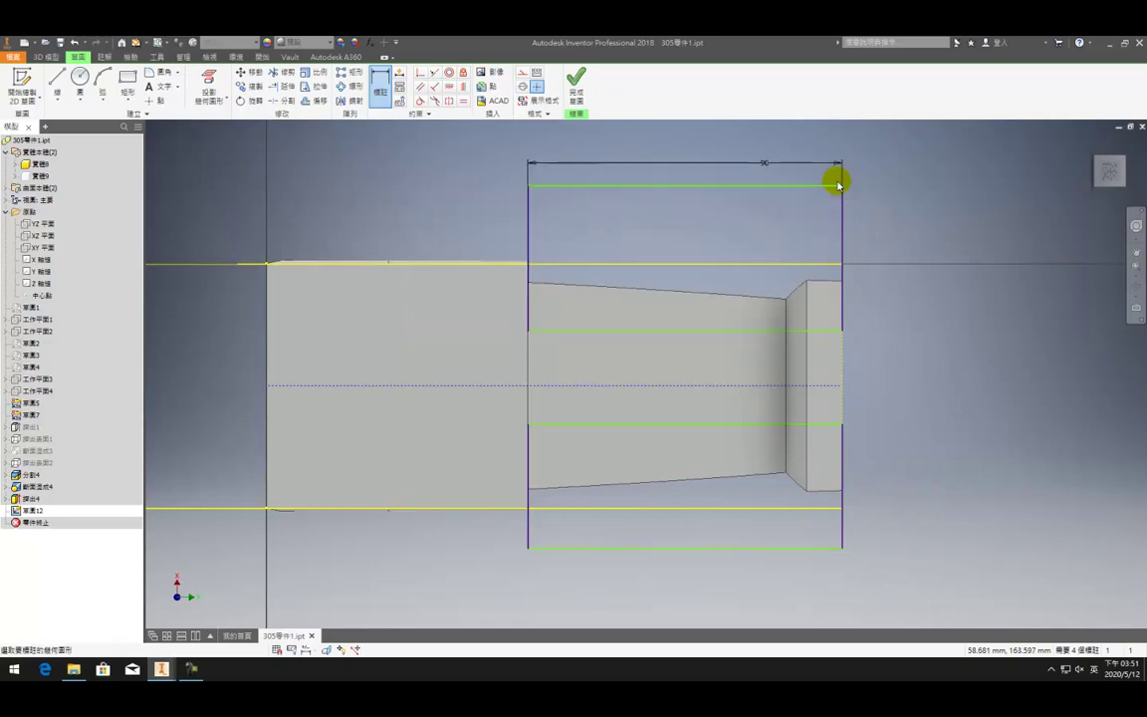
- Dimension the distance from the centreline to each rectangle's inner side as 11 mm
{"action": "left_click", "coordinate": [781, 334]}
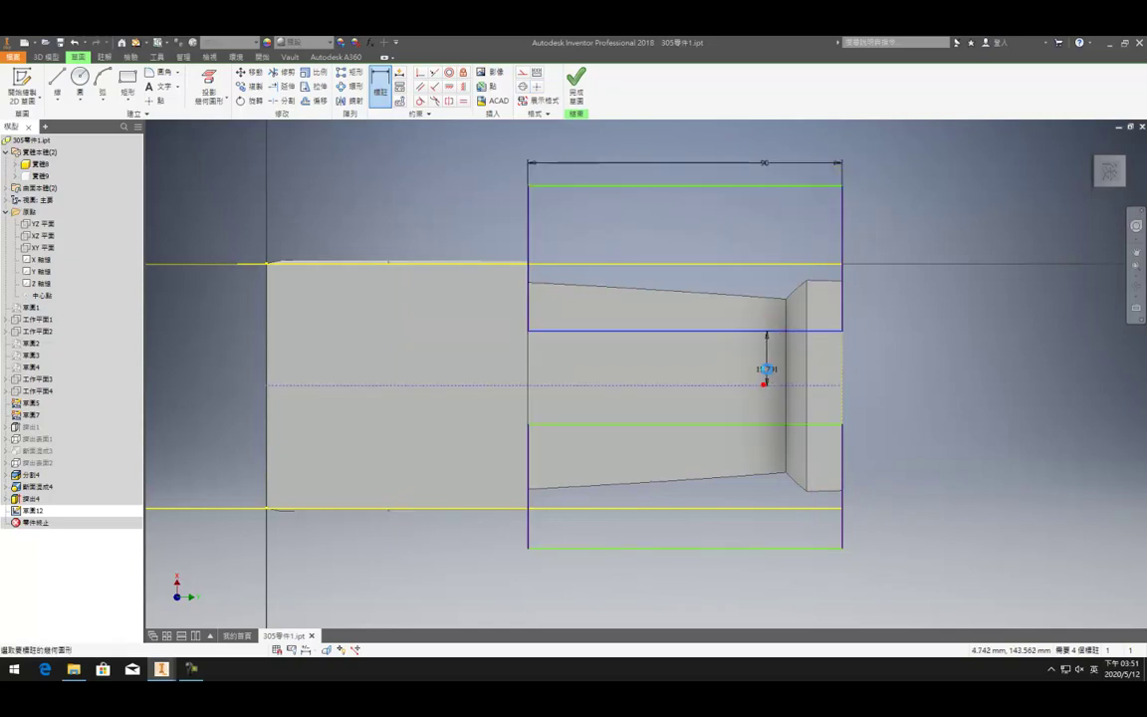
{"action": "left_click", "coordinate": [767, 370]}
{"action": "key", "text": "Return"}
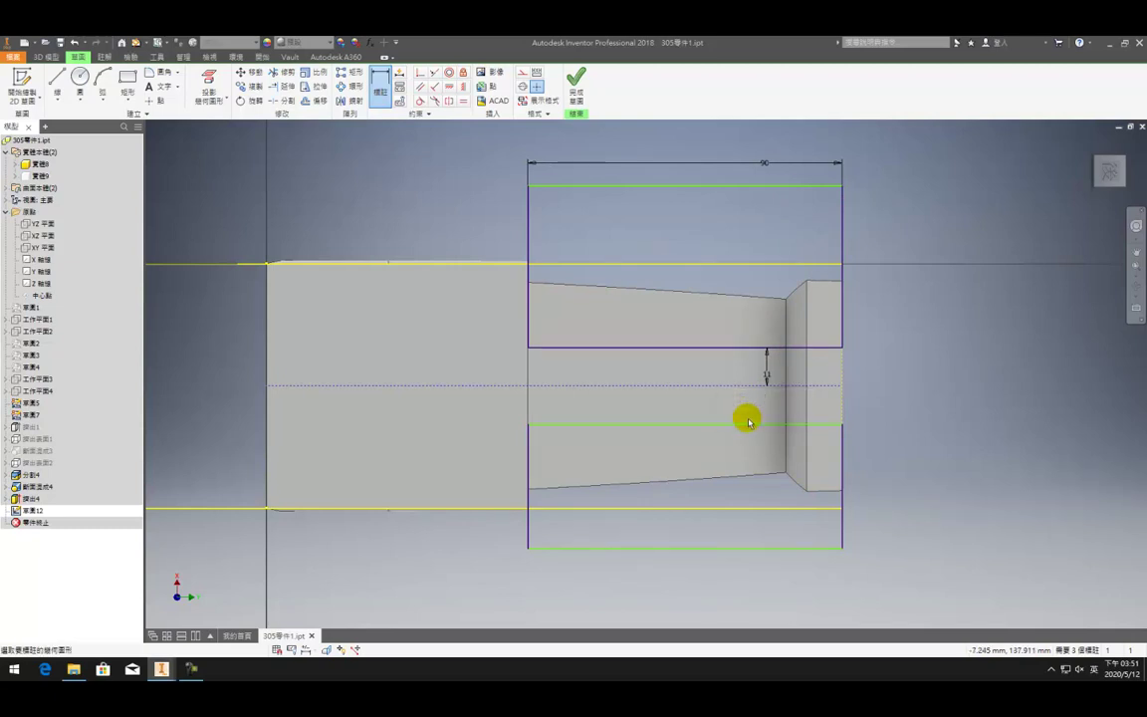
{"action": "left_click", "coordinate": [763, 391]}
{"action": "key", "text": "Return"}
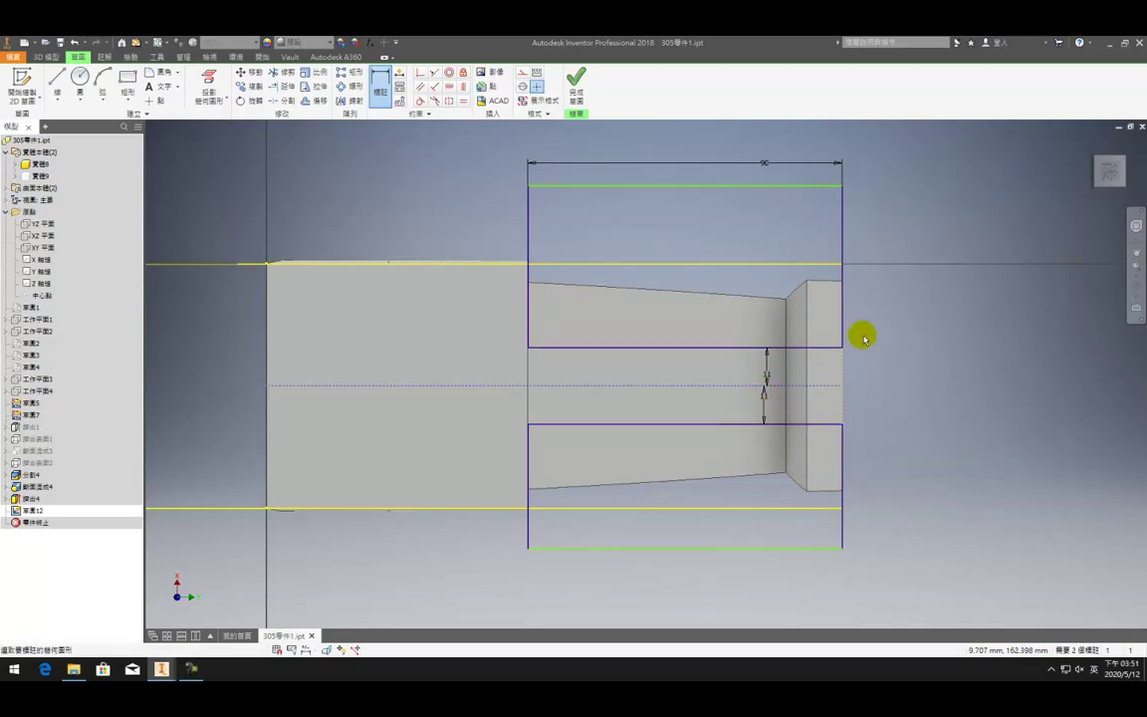
- Dimension the width of each rectangle across the arm as 50 mm
{"action": "left_click", "coordinate": [842, 535]}
{"action": "left_click", "coordinate": [894, 526]}
{"action": "type", "text": "50"}
{"action": "key", "text": "Return"}
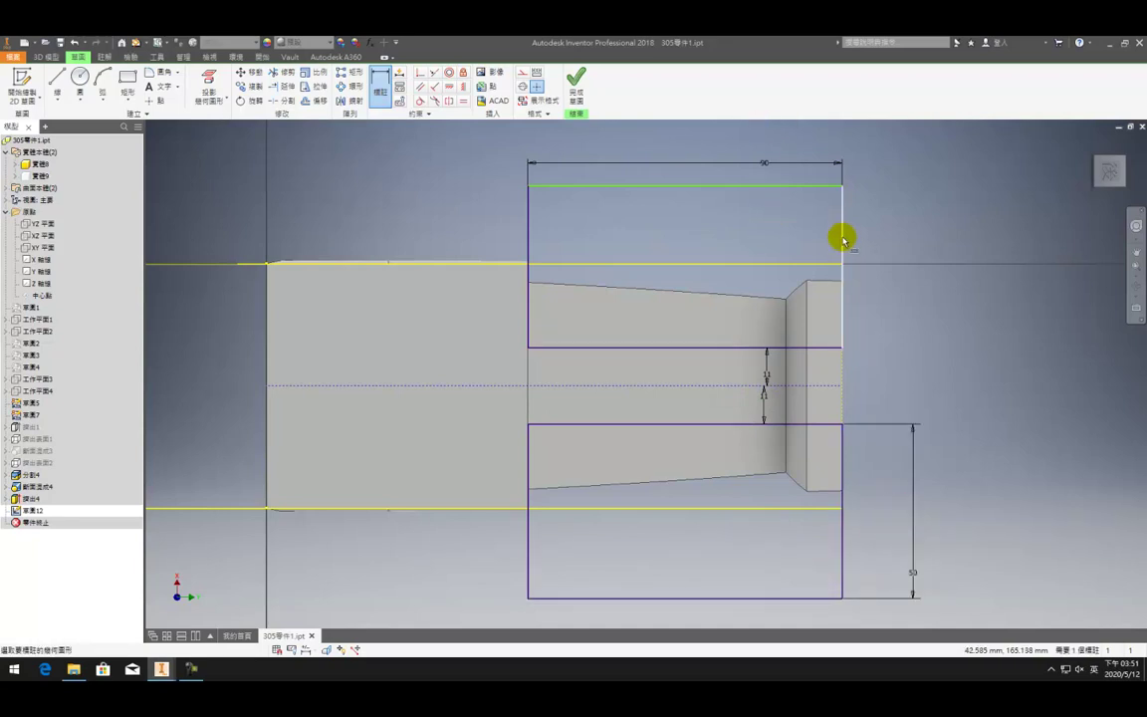
{"action": "left_click", "coordinate": [842, 239]}
{"action": "left_click", "coordinate": [873, 238]}
{"action": "type", "text": "50"}
{"action": "key", "text": "Return"}
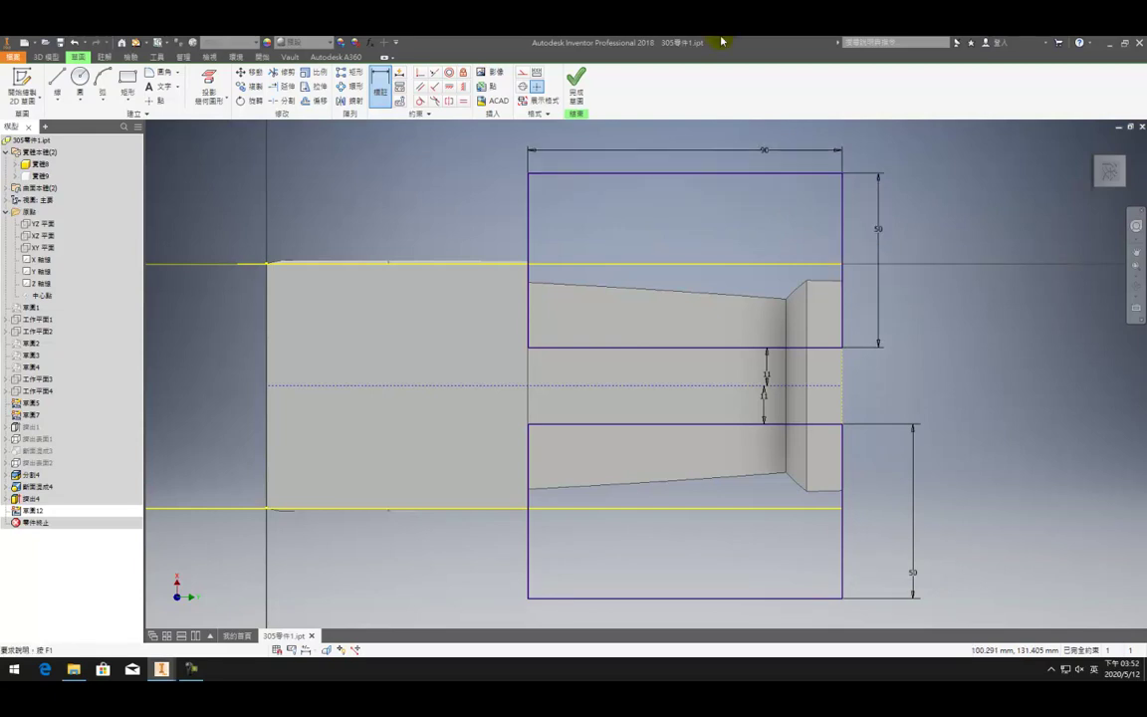
- Finish the sketch and extrude-cut both rectangles up through the body to narrow the rear arm
{"action": "left_click", "coordinate": [575, 84]}
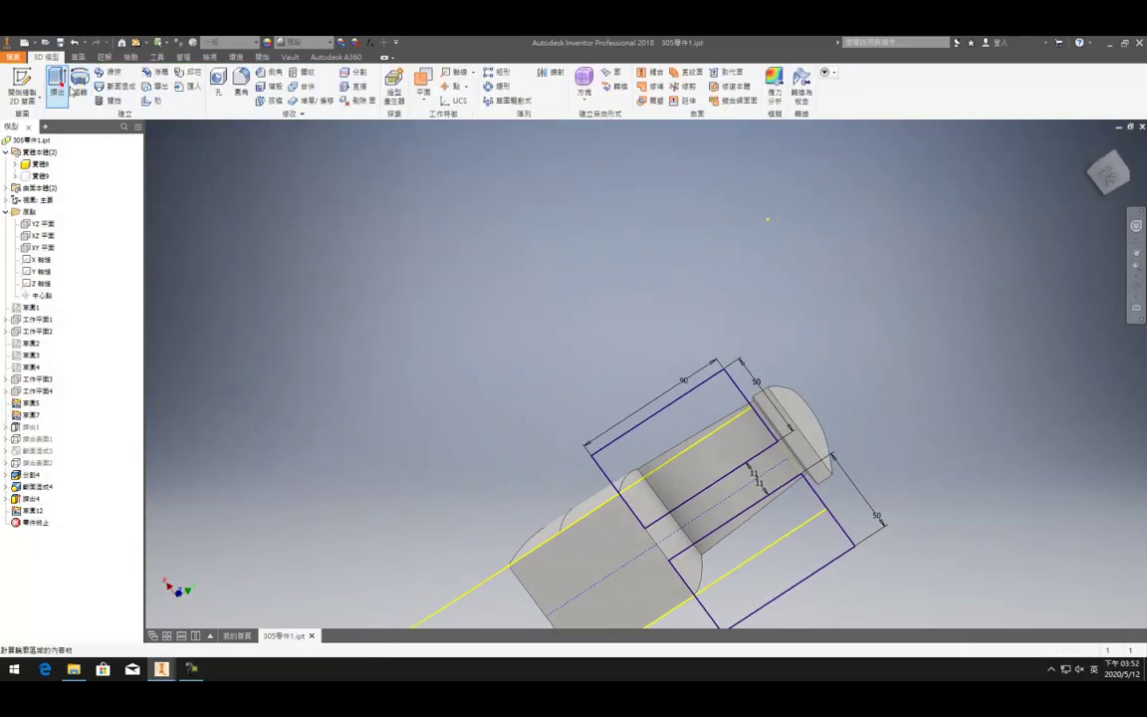
{"action": "left_click", "coordinate": [58, 80]}
{"action": "left_click", "coordinate": [286, 205]}
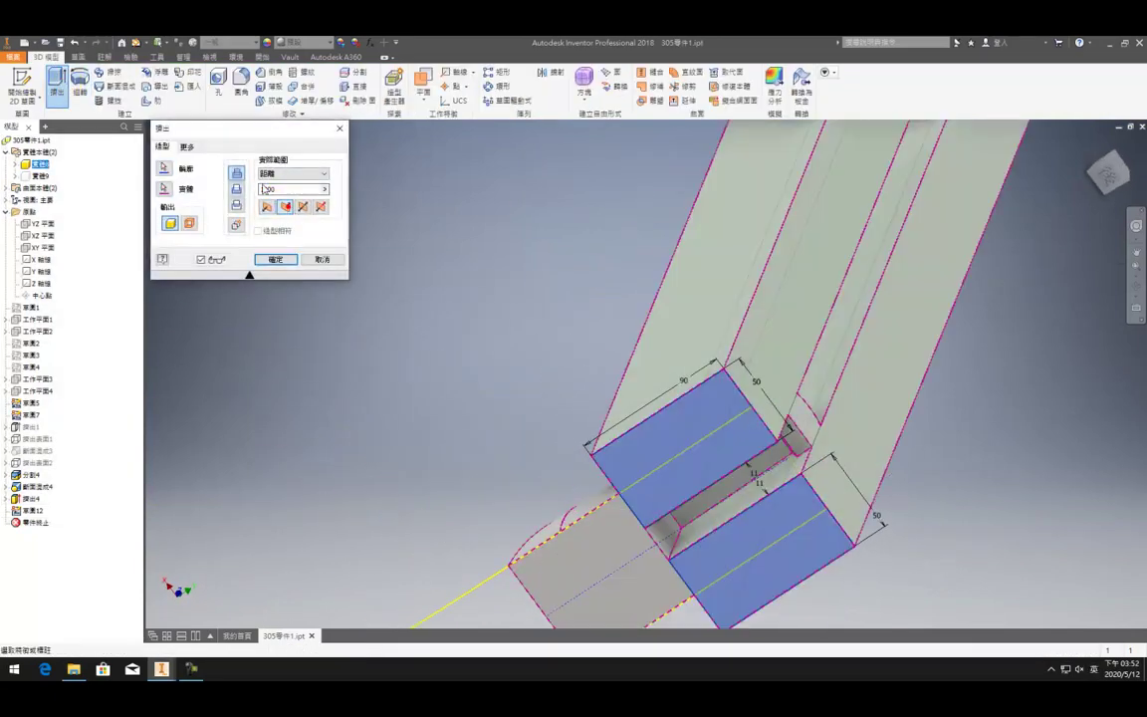
{"action": "left_click", "coordinate": [281, 260]}
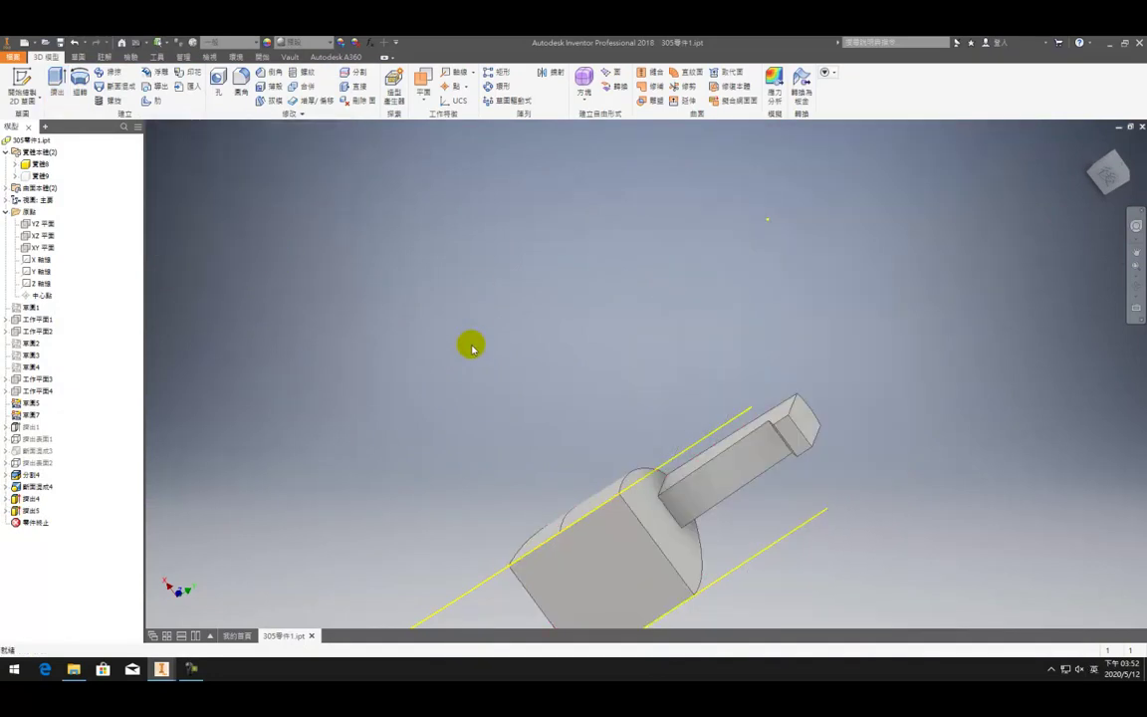
- Shell the body with its slanted front face removed
{"action": "key", "text": "F4"}
{"action": "left_click_drag", "start_coordinate": [519, 399], "coordinate": [607, 492]}
{"action": "key", "text": "Escape"}
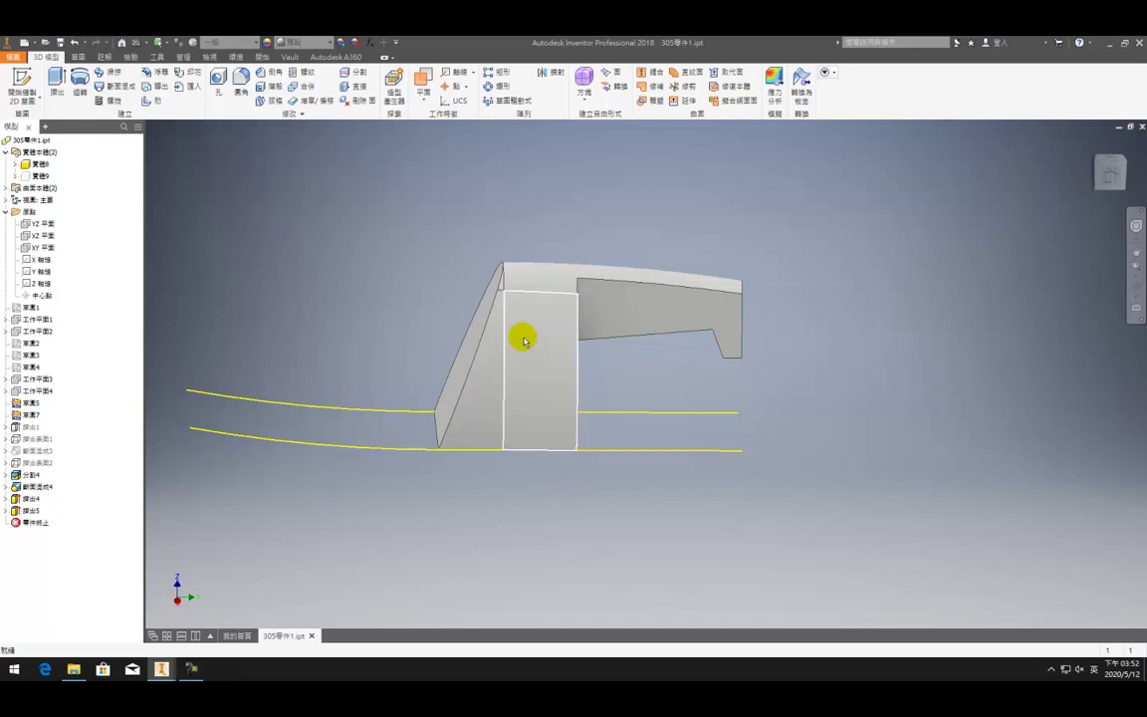
{"action": "middle_click_drag", "start_coordinate": [515, 366], "coordinate": [564, 388], "text": "shift"}
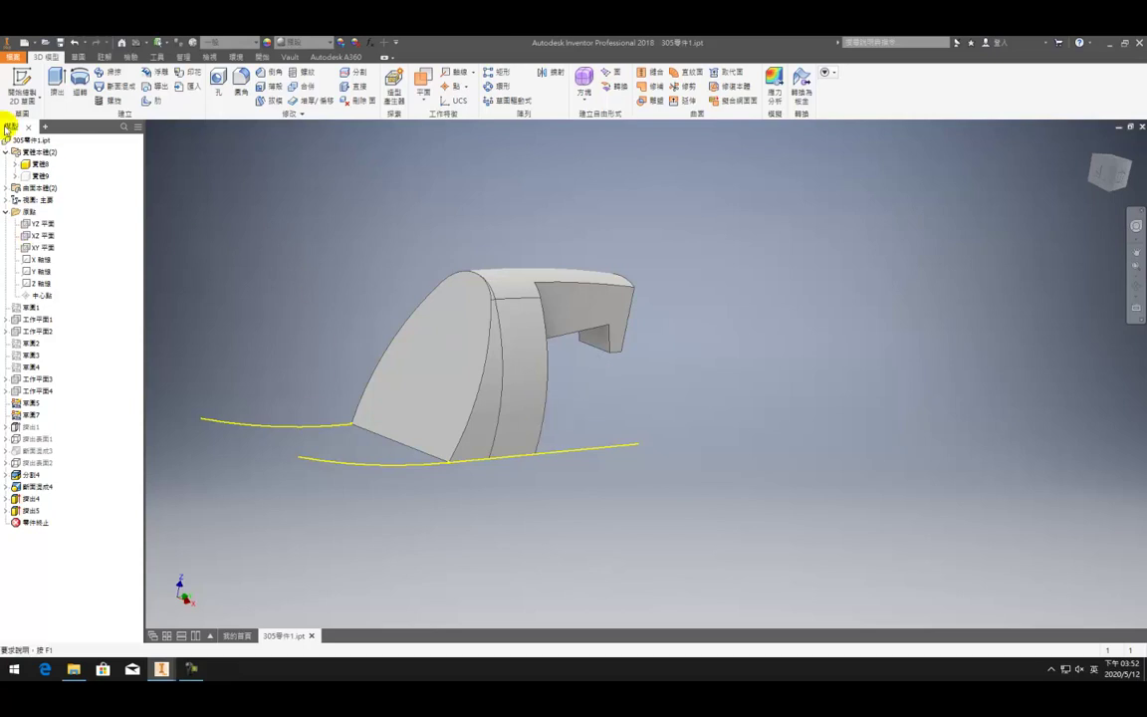
{"action": "left_click", "coordinate": [270, 86]}
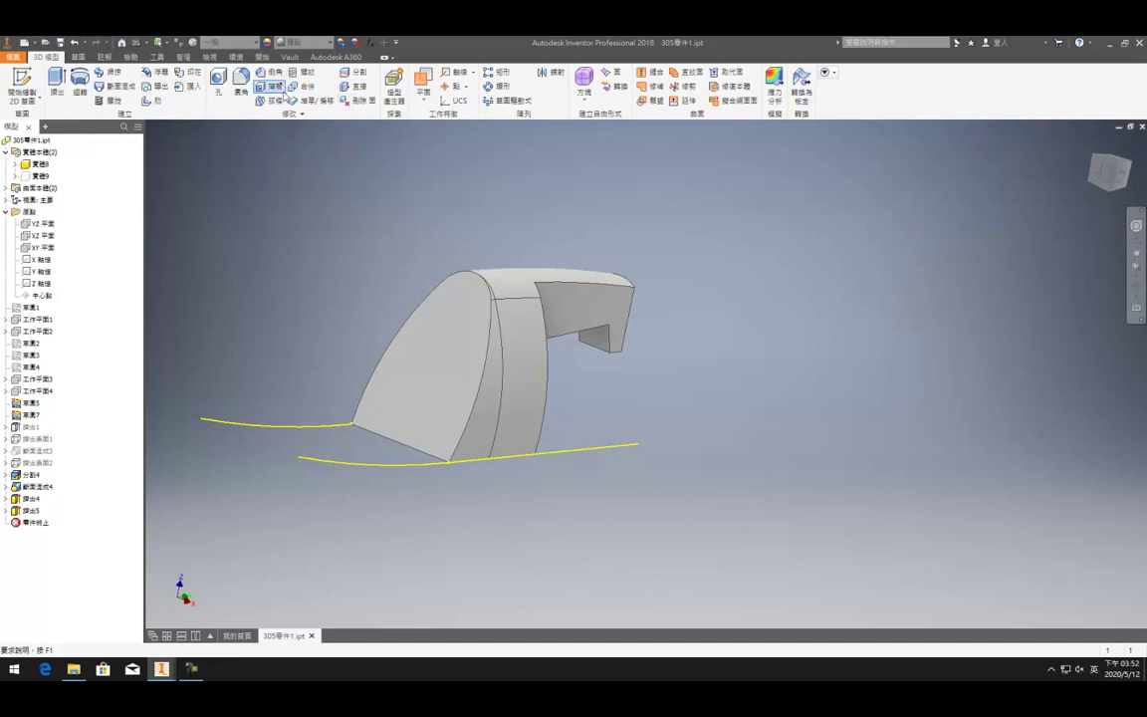
{"action": "left_click", "coordinate": [427, 314]}
{"action": "left_click", "coordinate": [281, 221]}
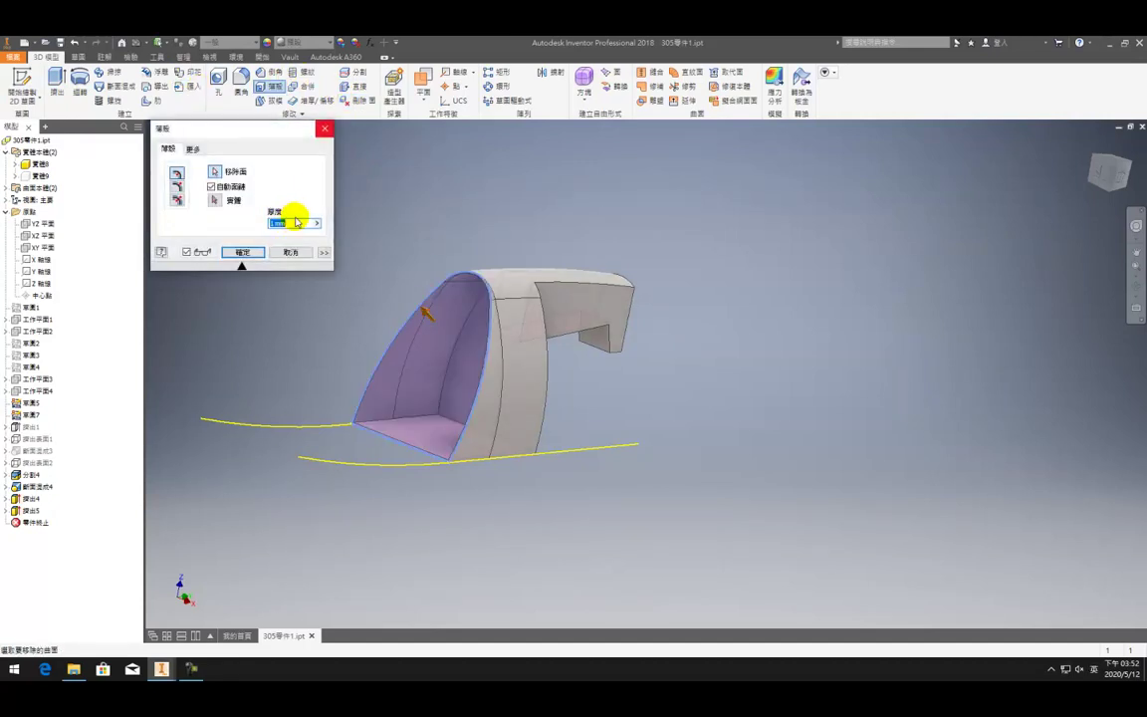
{"action": "left_click", "coordinate": [242, 252]}
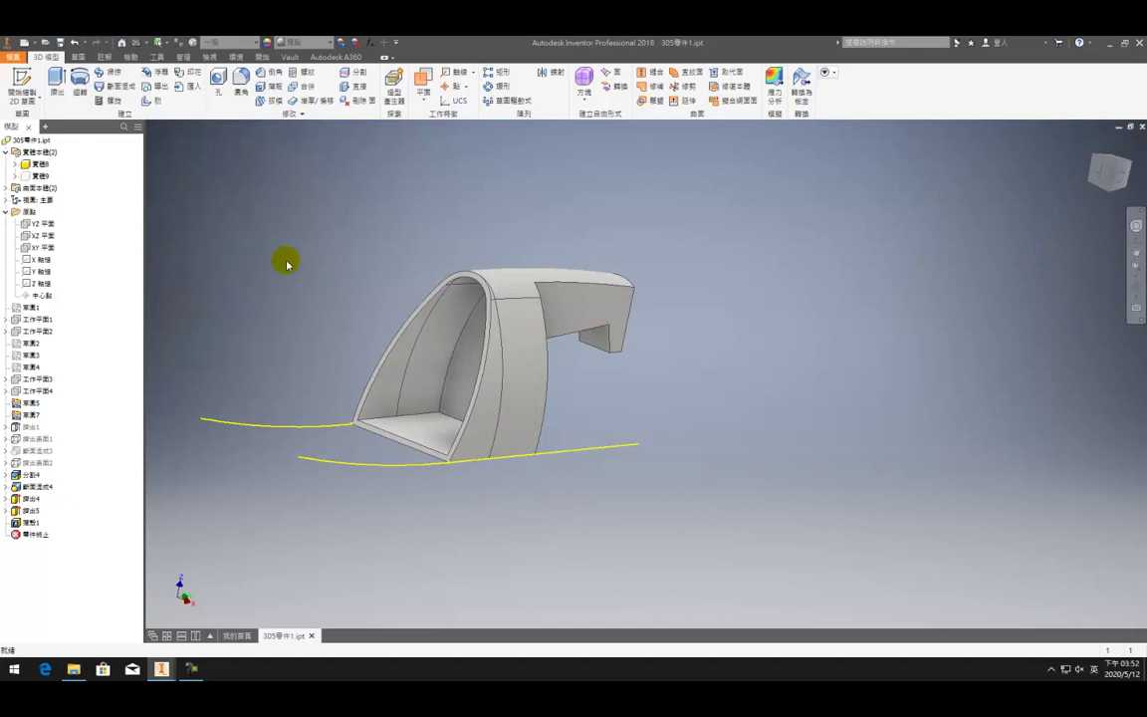
- Inspect the hollowed body and undo the shell
{"action": "middle_click_drag", "start_coordinate": [515, 348], "coordinate": [538, 344], "text": "shift"}
{"action": "left_click_drag", "start_coordinate": [538, 345], "coordinate": [564, 372]}
{"action": "middle_click_drag", "start_coordinate": [564, 372], "coordinate": [460, 342], "text": "shift"}
{"action": "right_click", "coordinate": [378, 252]}
{"action": "left_click", "coordinate": [321, 251]}
{"action": "middle_click_drag", "start_coordinate": [580, 317], "coordinate": [665, 346], "text": "shift"}
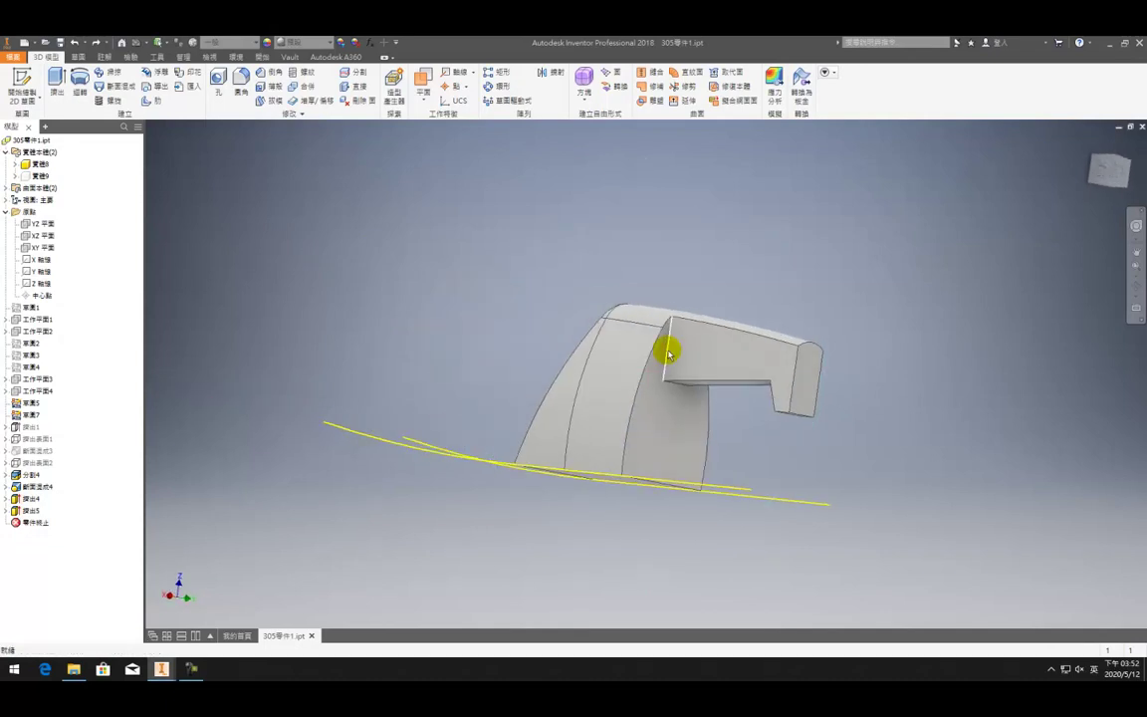
{"action": "scroll", "coordinate": [673, 354], "scroll_direction": "down", "scroll_amount": 3}
{"action": "scroll", "coordinate": [635, 325], "scroll_direction": "up", "scroll_amount": 2}
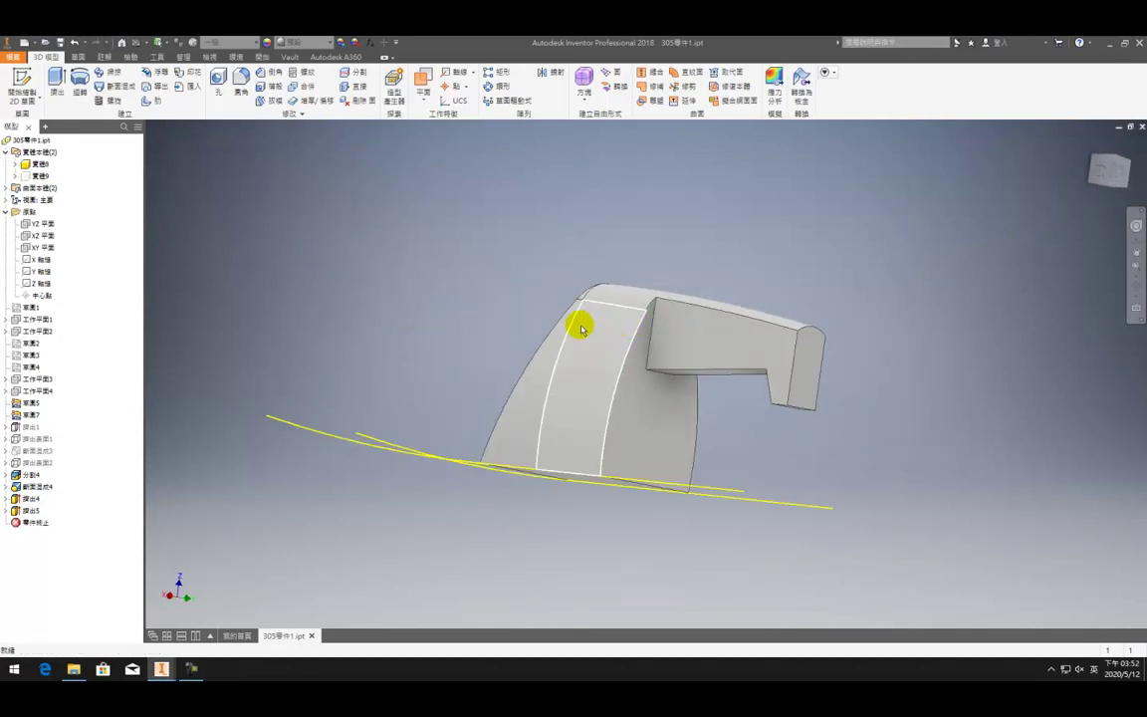
- Fillet the inner corner where the arm's underside meets the body with a 20 mm radius
{"action": "left_click", "coordinate": [218, 83]}
{"action": "left_click", "coordinate": [241, 84]}
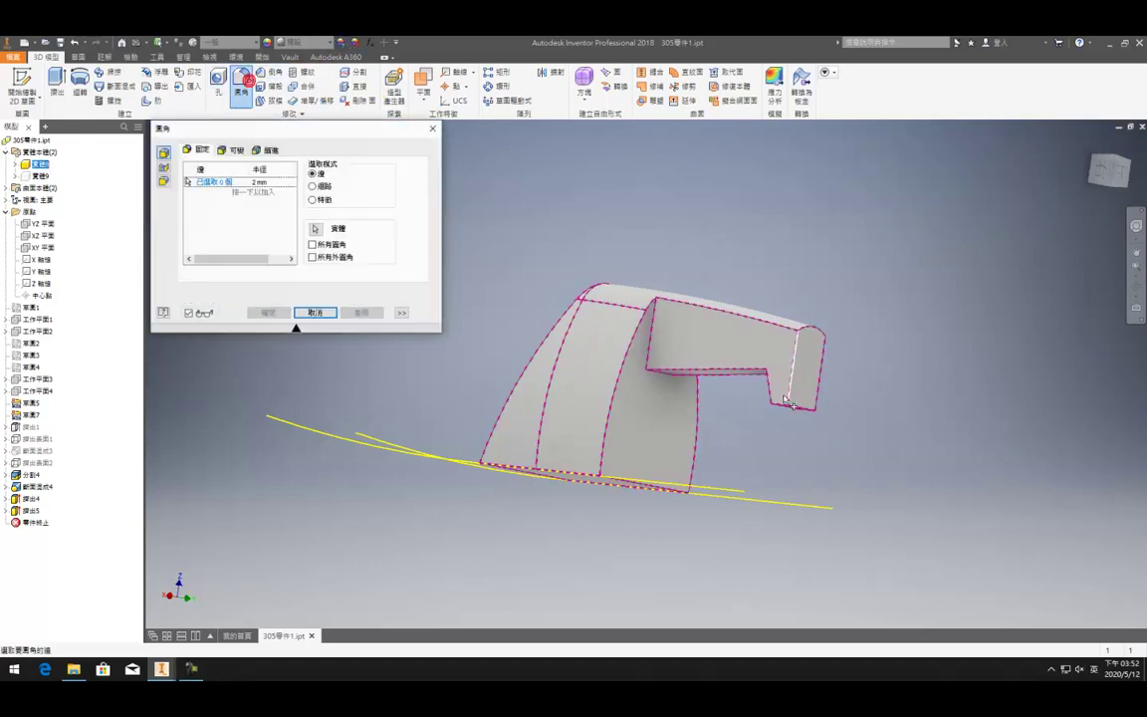
{"action": "scroll", "coordinate": [678, 380], "scroll_direction": "up", "scroll_amount": 3}
{"action": "left_click", "coordinate": [647, 366]}
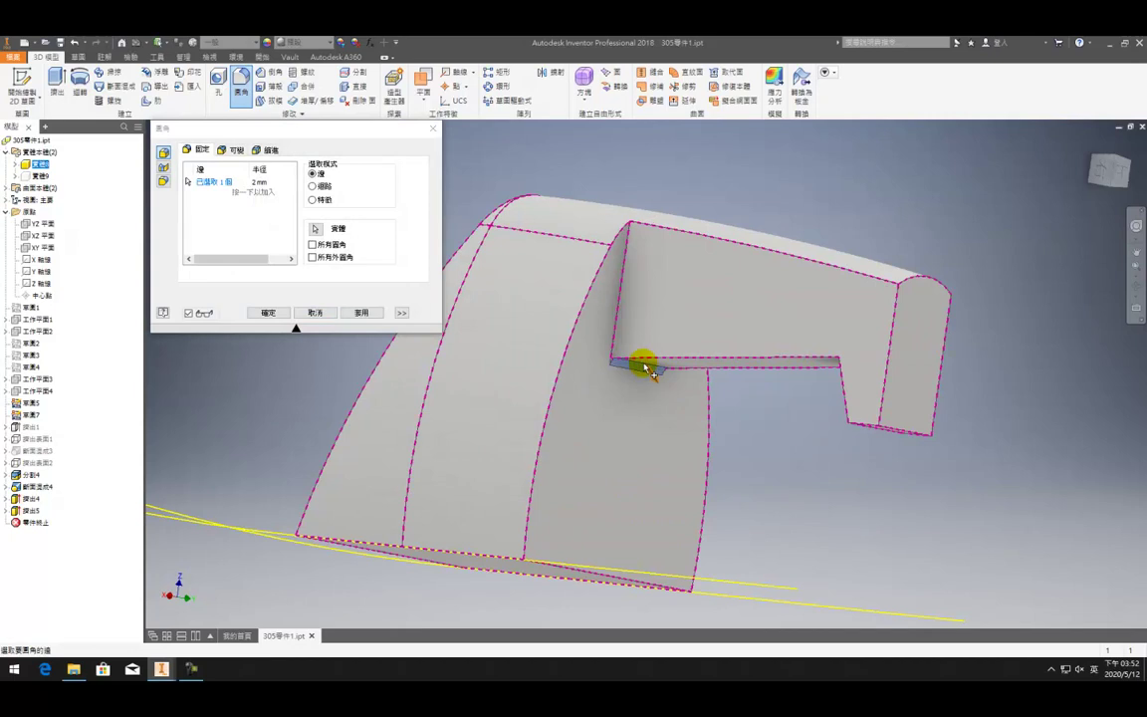
{"action": "left_click", "coordinate": [267, 181]}
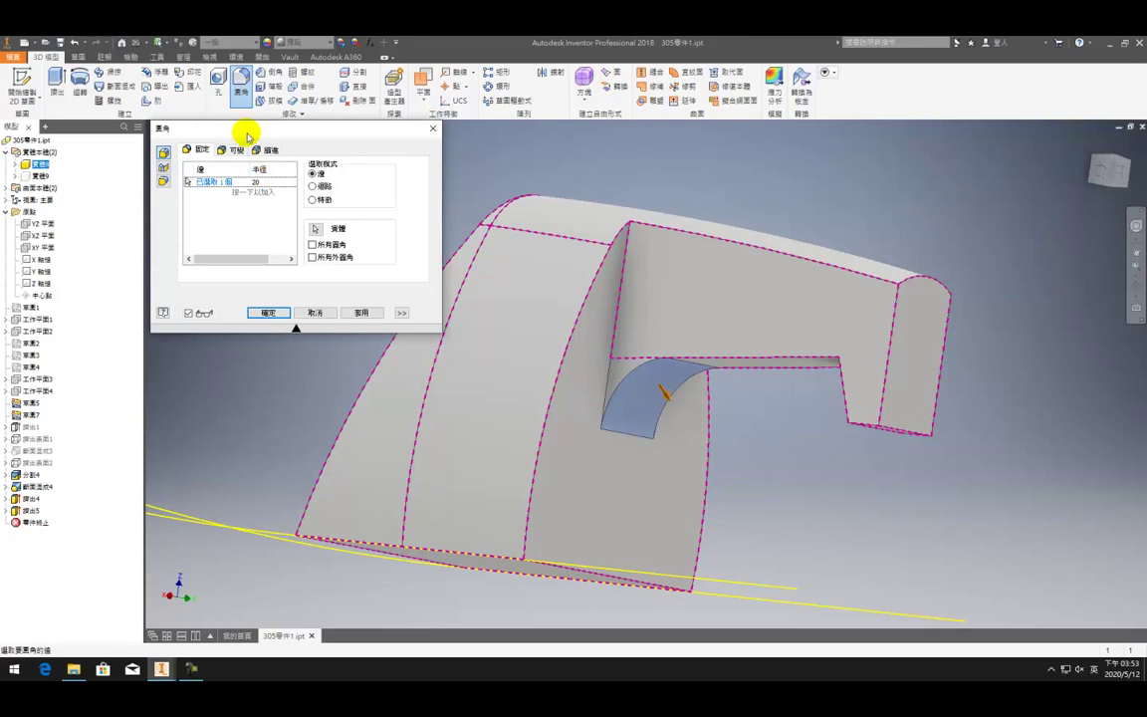
{"action": "middle_click_drag", "start_coordinate": [543, 275], "coordinate": [655, 272], "text": "shift"}
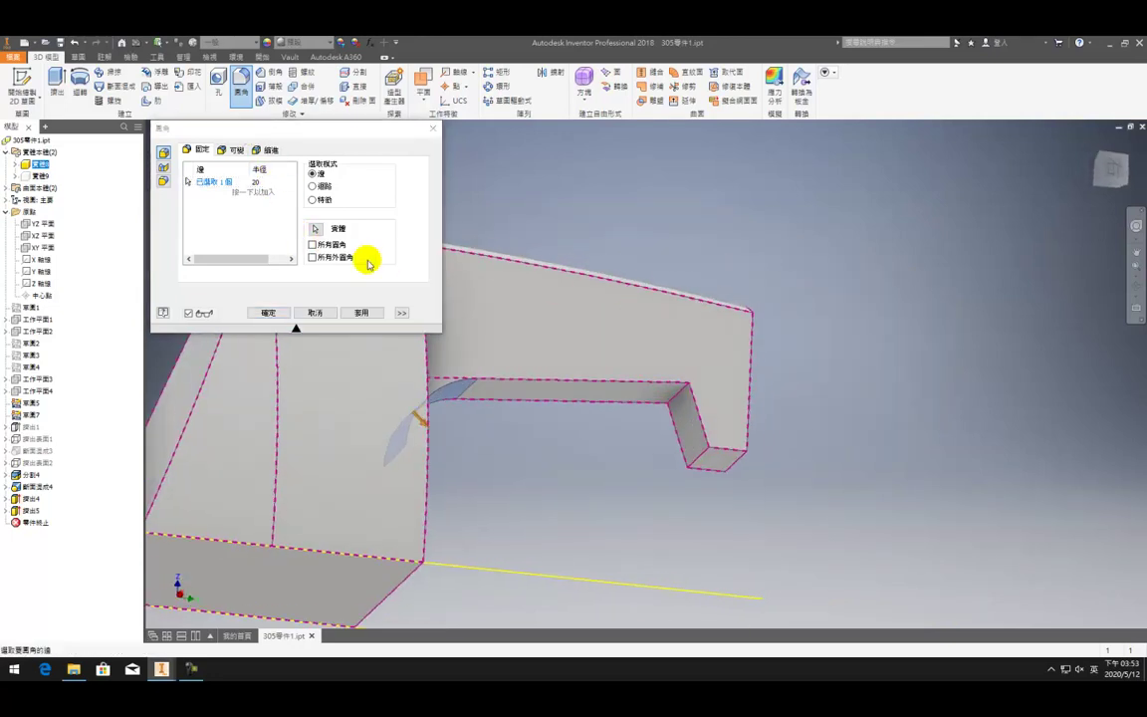
{"action": "left_click", "coordinate": [362, 312]}
- Fillet the inner corner between the arm's underside and its downward hook with a 10 mm radius
{"action": "left_click", "coordinate": [676, 397]}
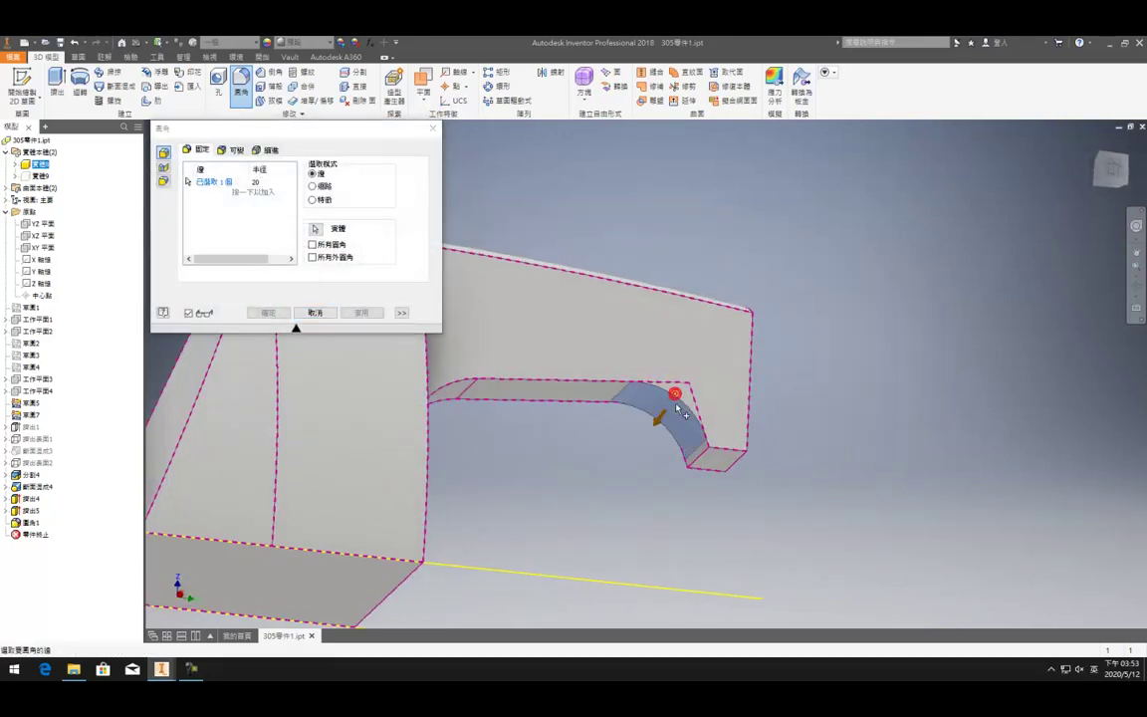
{"action": "left_click", "coordinate": [256, 182]}
{"action": "double_click", "coordinate": [256, 182]}
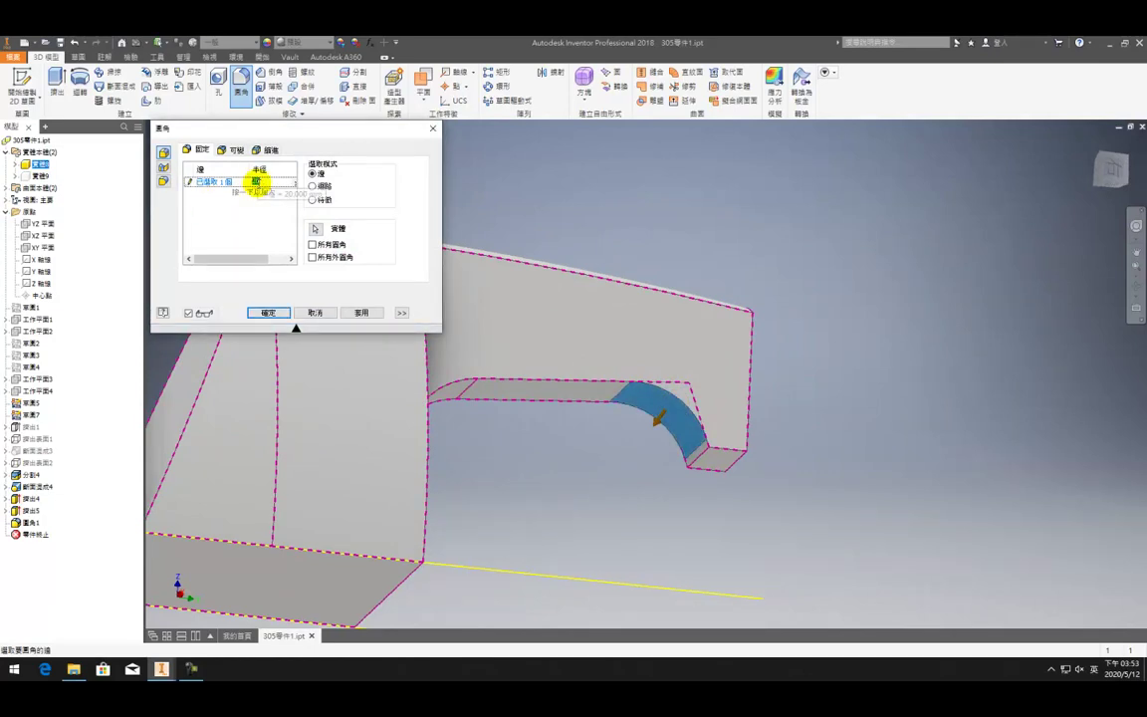
{"action": "type", "text": "10"}
{"action": "left_click", "coordinate": [186, 149]}
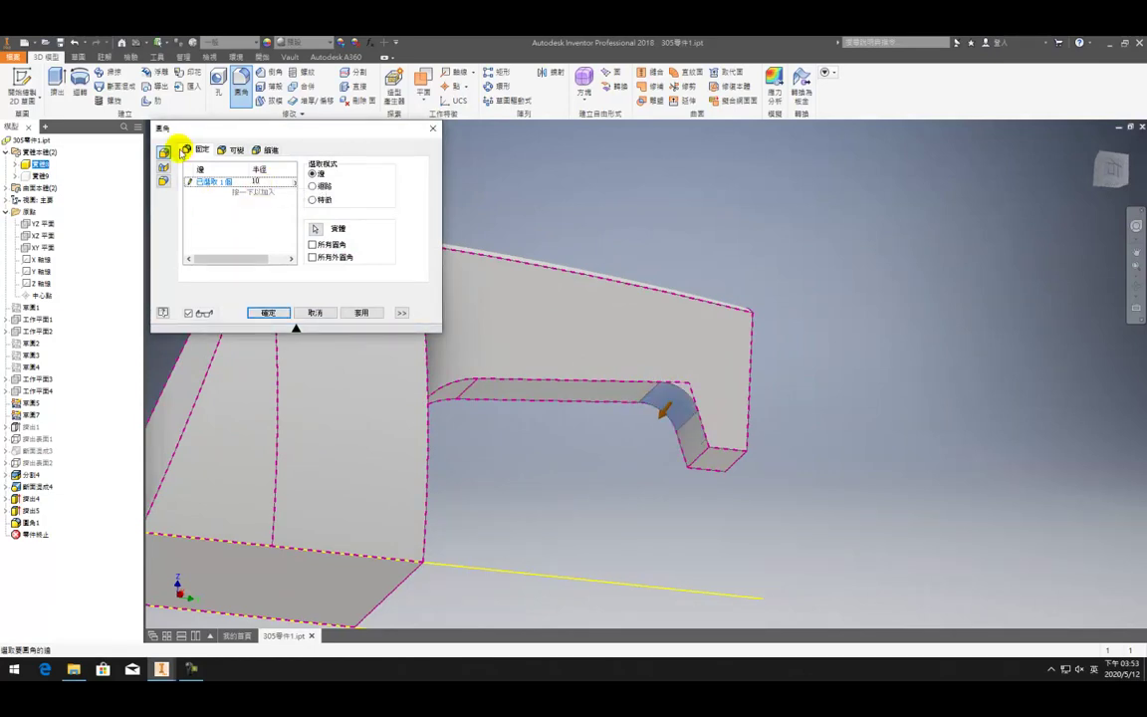
{"action": "left_click", "coordinate": [360, 313]}
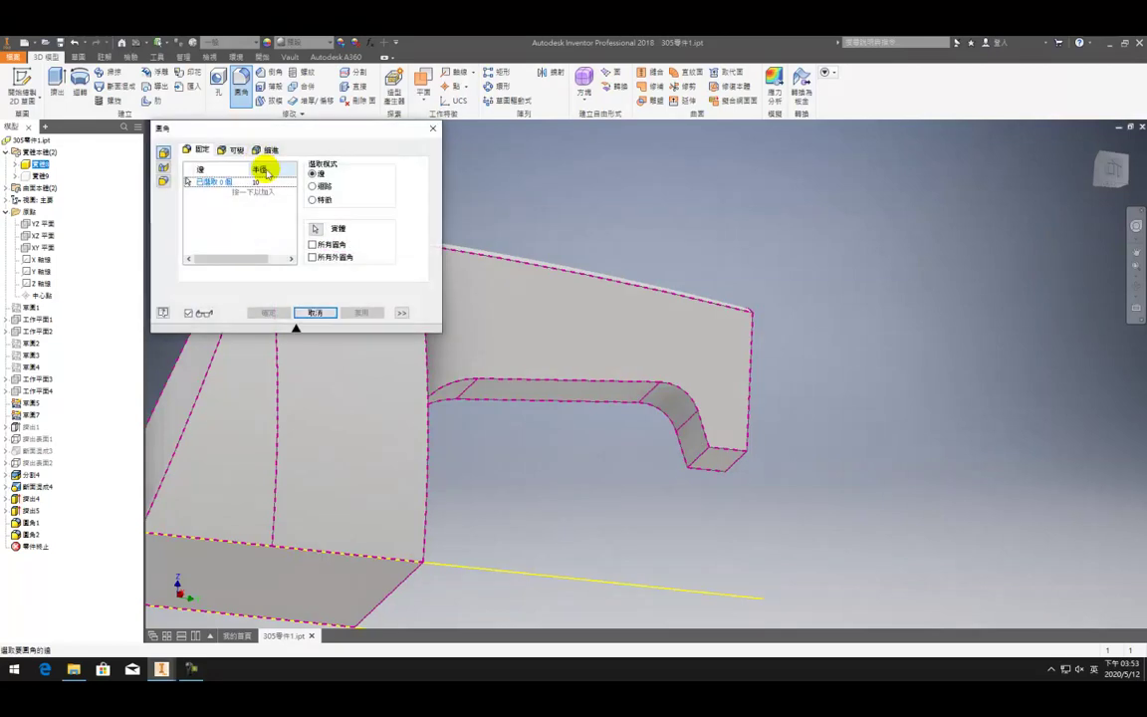
- Fillet both lower edges of the hook tip and the upper end edge of the arm with a 5 mm radius
{"action": "double_click", "coordinate": [256, 182]}
{"action": "type", "text": "5"}
{"action": "left_click", "coordinate": [697, 460]}
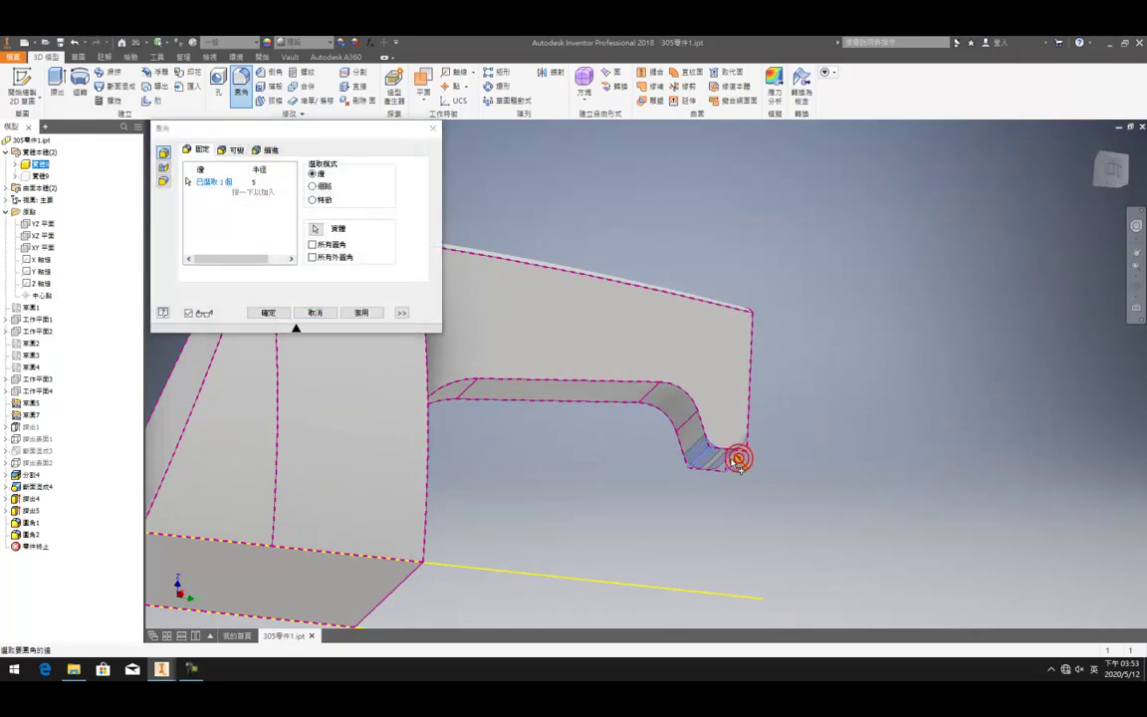
{"action": "middle_click_drag", "start_coordinate": [750, 312], "coordinate": [701, 354], "text": "shift"}
{"action": "left_click", "coordinate": [833, 209]}
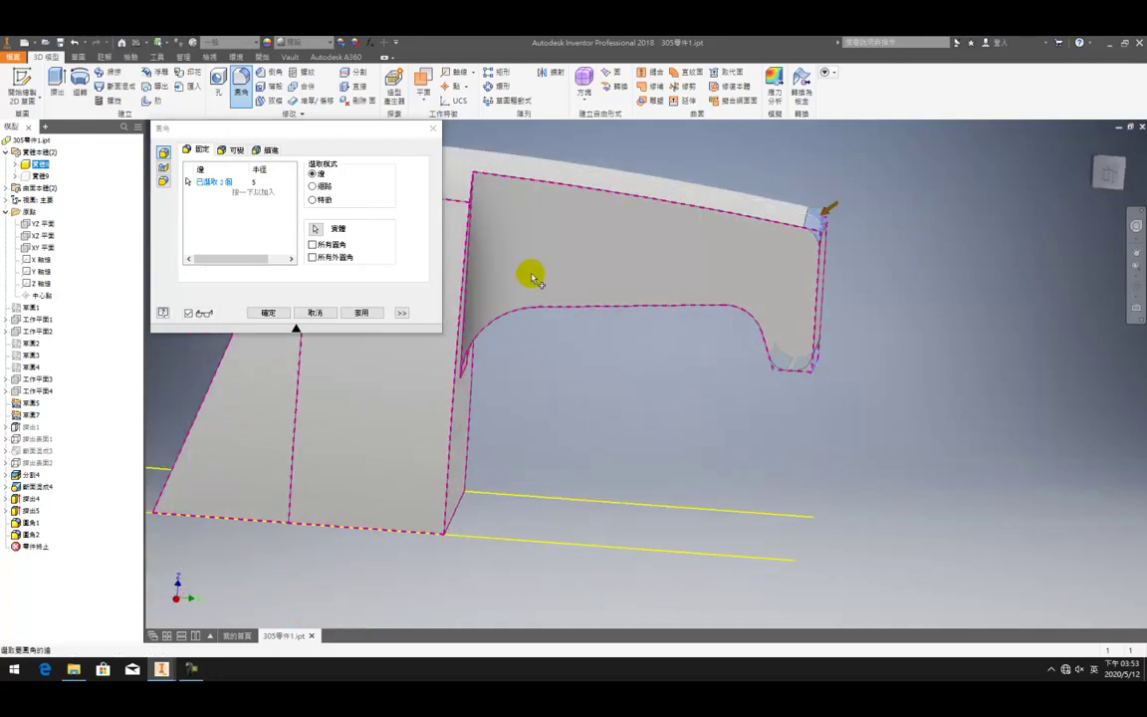
{"action": "left_click", "coordinate": [381, 314]}
{"action": "left_click", "coordinate": [519, 369]}
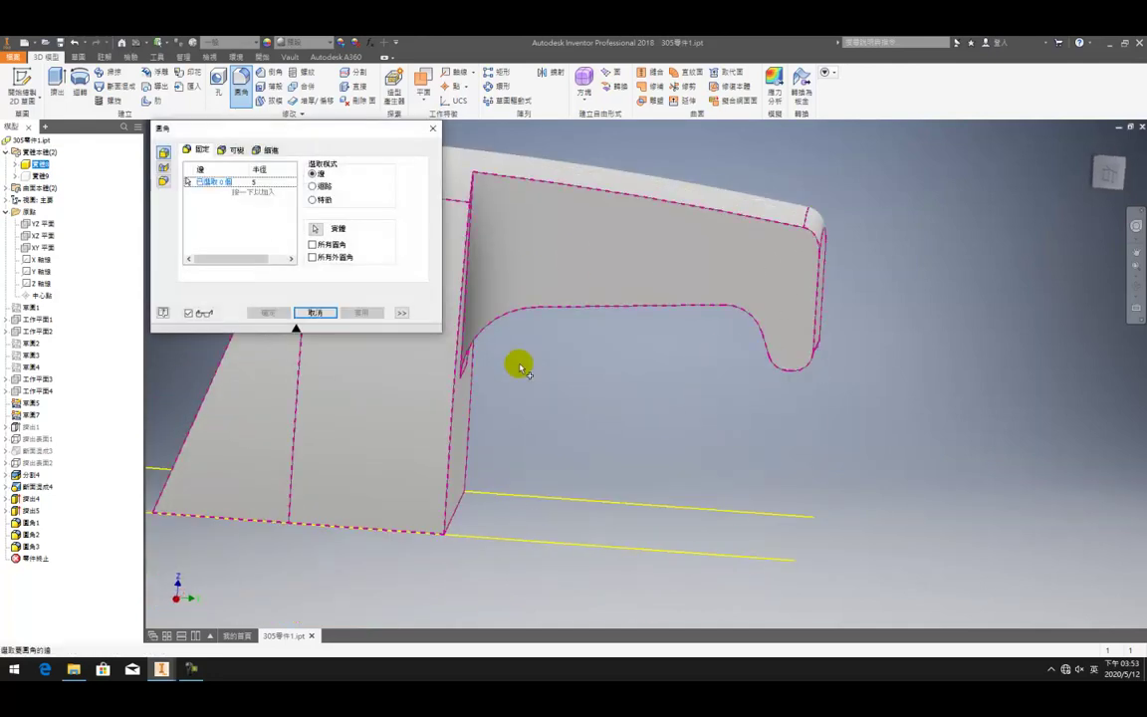
{"action": "left_click", "coordinate": [314, 313]}
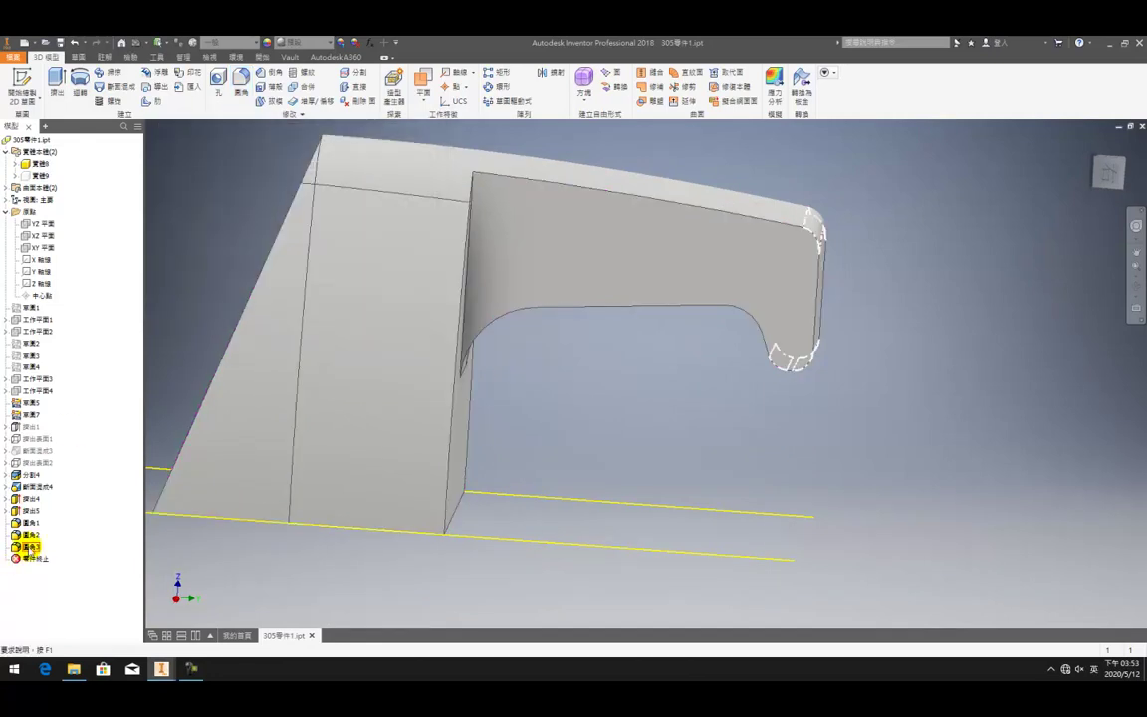
- Edit the 5 mm arm-end fillet to also include the lower rear edge of the body
{"action": "double_click", "coordinate": [30, 550]}
{"action": "key", "text": "F4"}
{"action": "left_click_drag", "start_coordinate": [510, 487], "coordinate": [520, 568]}
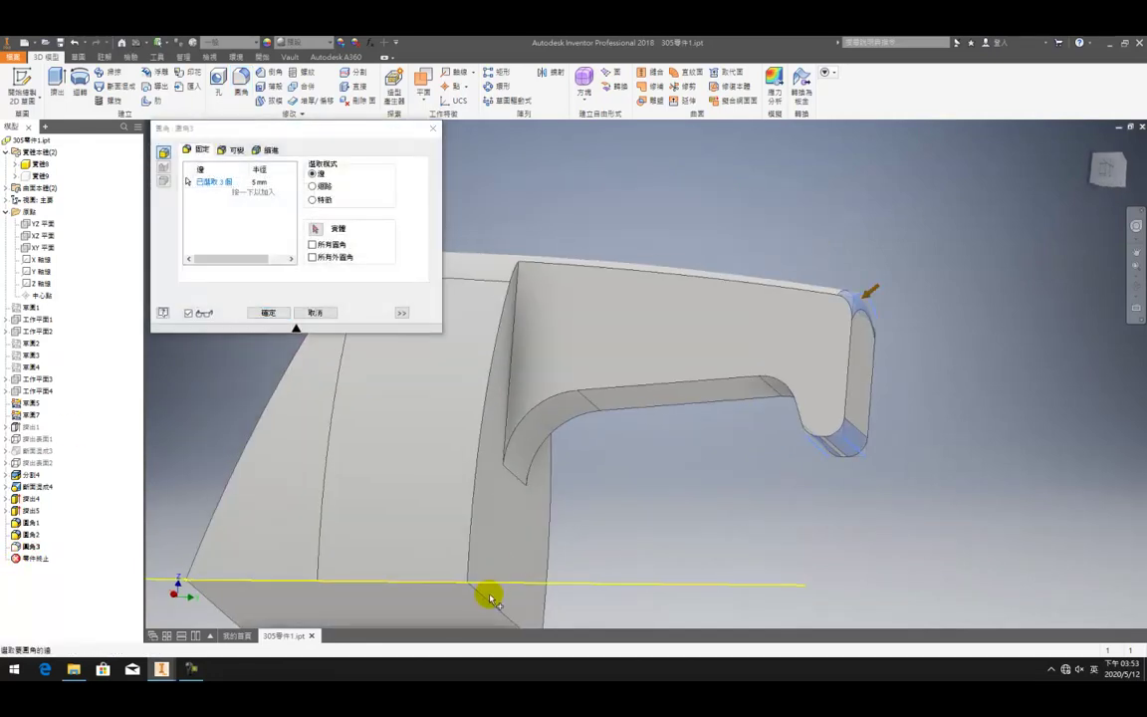
{"action": "left_click", "coordinate": [490, 604]}
{"action": "left_click", "coordinate": [268, 313]}
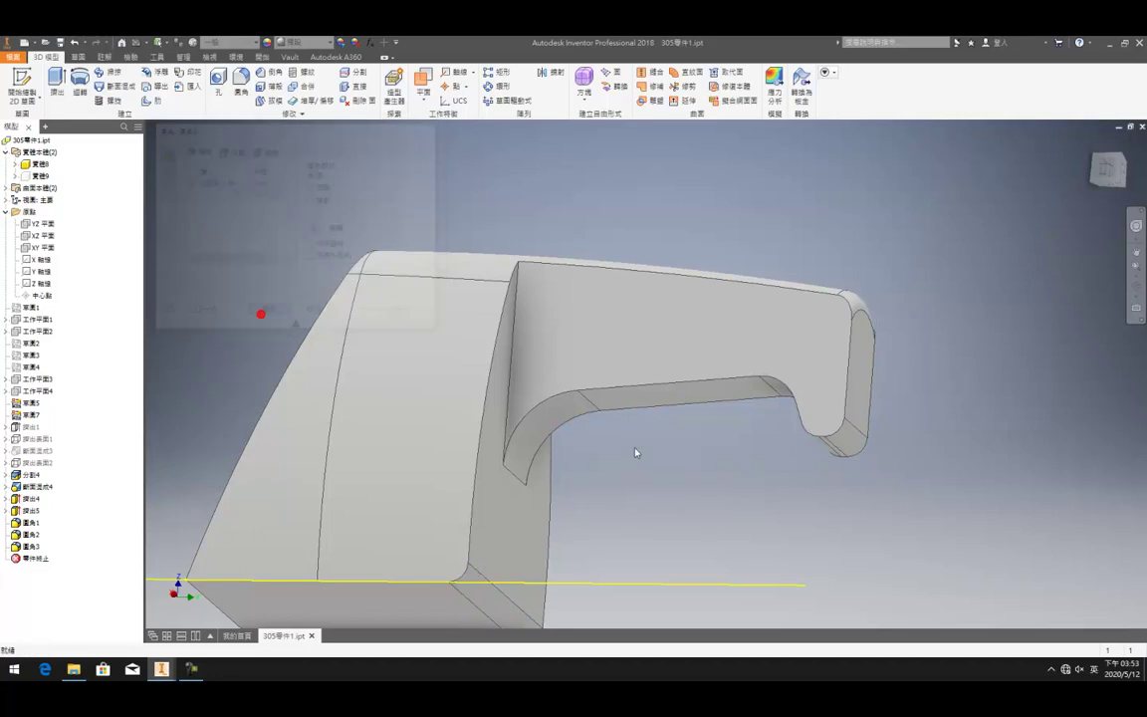
- Fillet the arm's outline edges on both sides with a 5 mm radius and its side junctions with the body with 15 mm
{"action": "scroll", "coordinate": [635, 450], "scroll_direction": "down", "scroll_amount": 3}
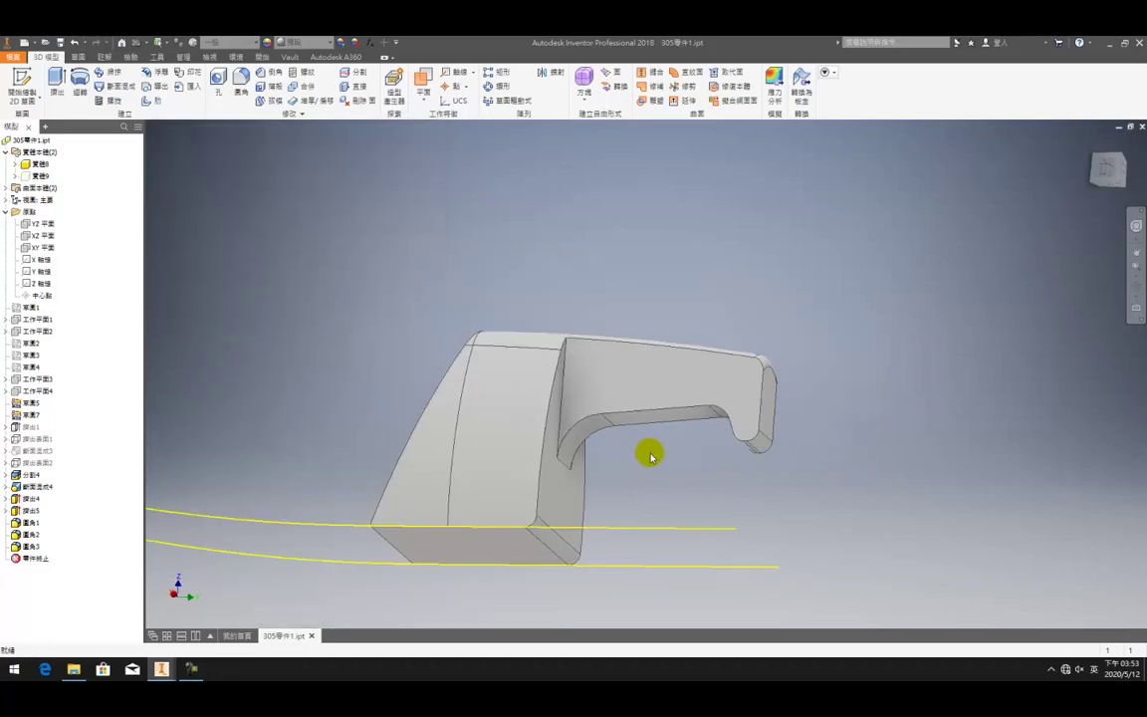
{"action": "key", "text": "F4"}
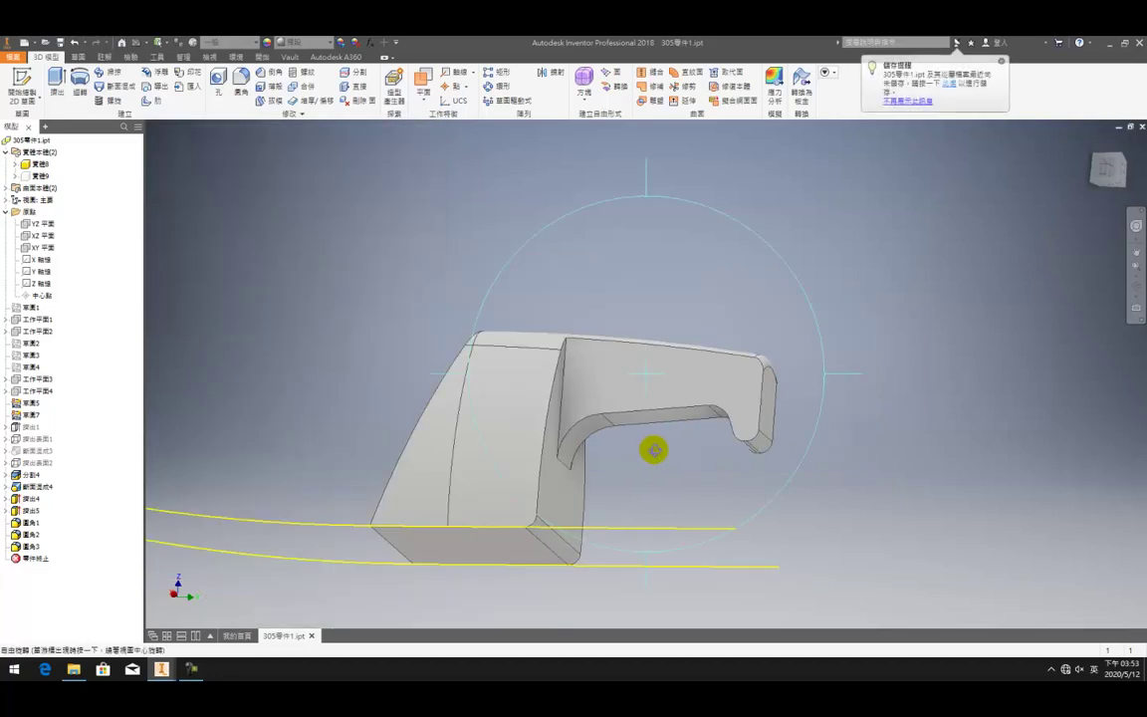
{"action": "left_click_drag", "start_coordinate": [649, 449], "coordinate": [614, 481]}
{"action": "left_click", "coordinate": [239, 79]}
{"action": "left_click", "coordinate": [794, 384]}
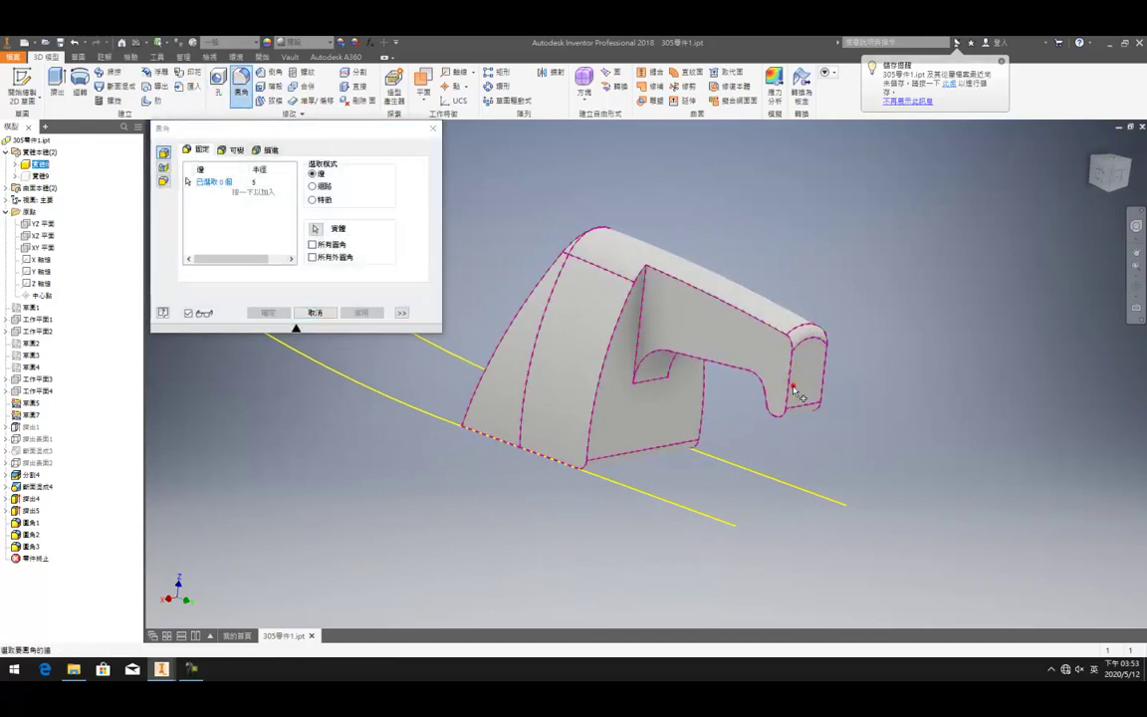
{"action": "left_click", "coordinate": [642, 327]}
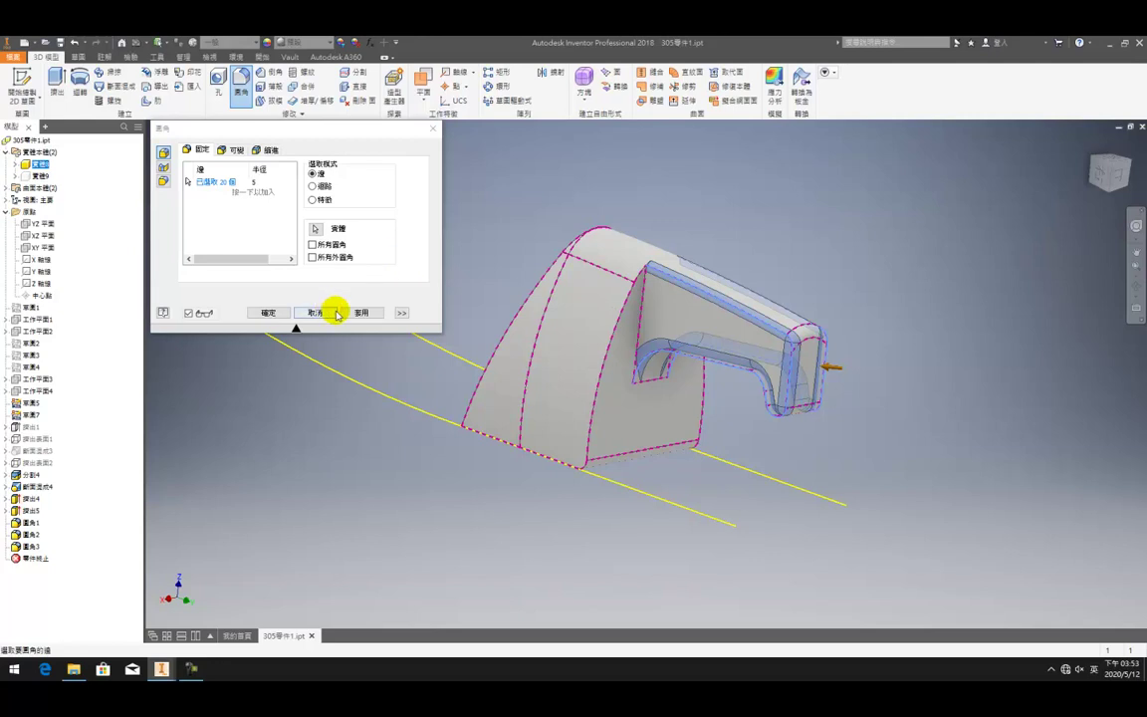
{"action": "left_click", "coordinate": [361, 313]}
{"action": "type", "text": "15"}
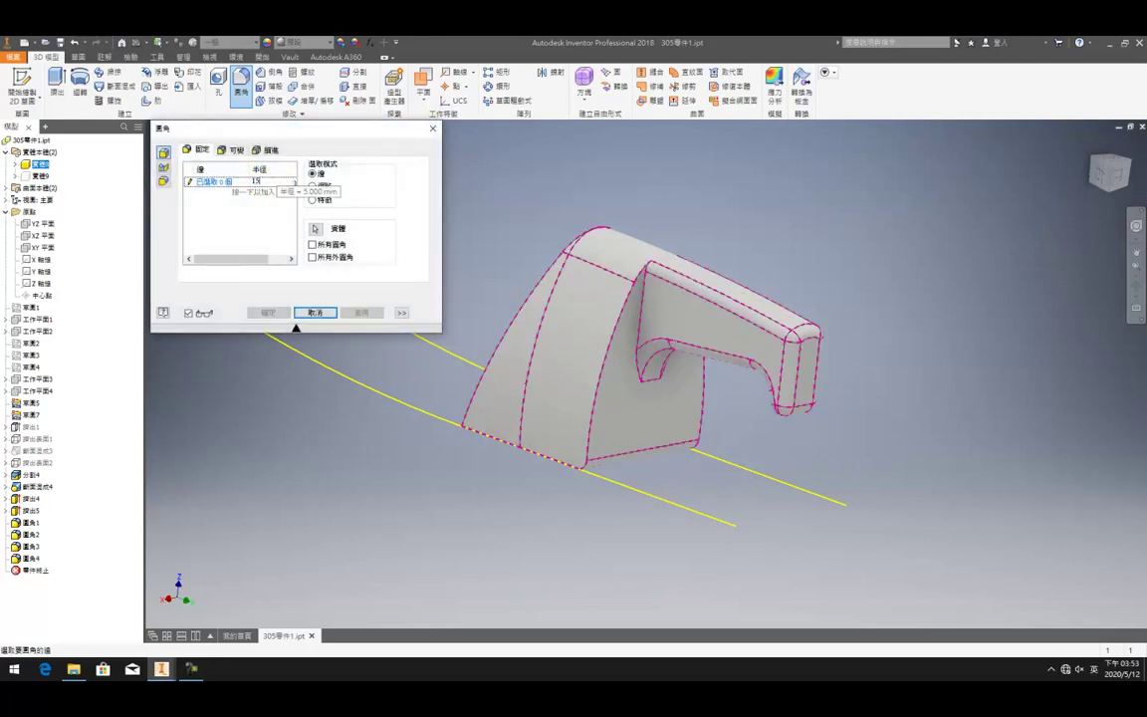
{"action": "left_click", "coordinate": [643, 319]}
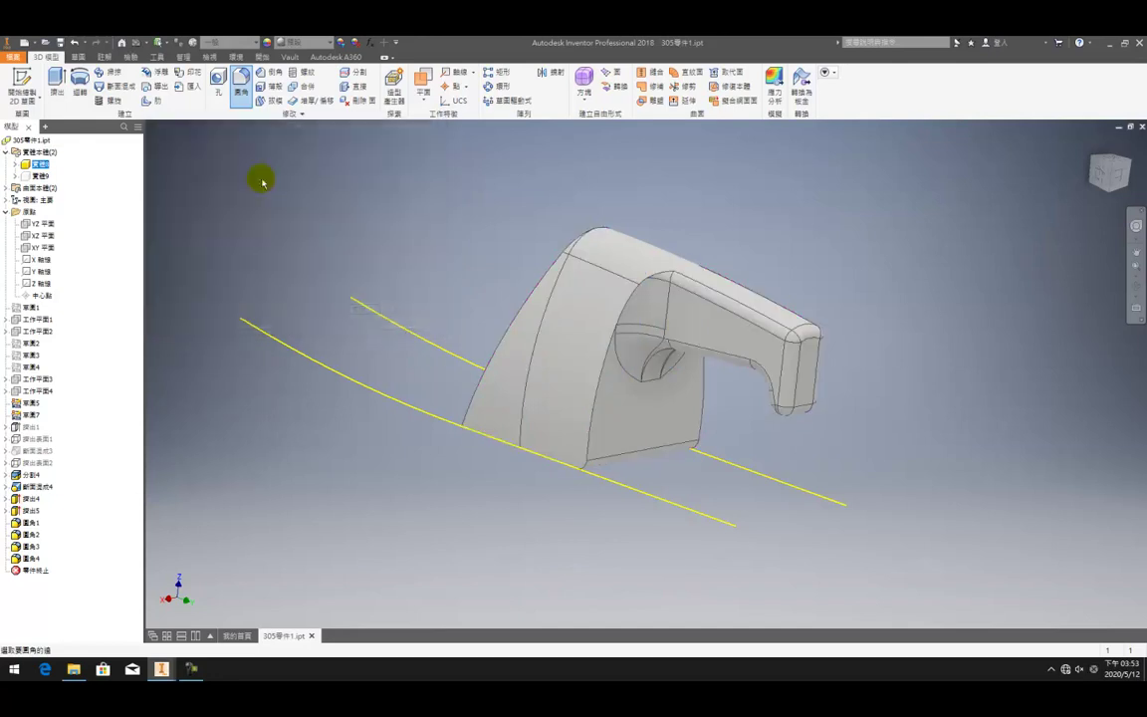
{"action": "left_click", "coordinate": [602, 372]}
{"action": "left_click", "coordinate": [710, 395]}
{"action": "left_click", "coordinate": [504, 443]}
{"action": "middle_click_drag", "start_coordinate": [644, 396], "coordinate": [635, 287], "text": "shift"}
{"action": "middle_click_drag", "start_coordinate": [647, 361], "coordinate": [575, 129]}
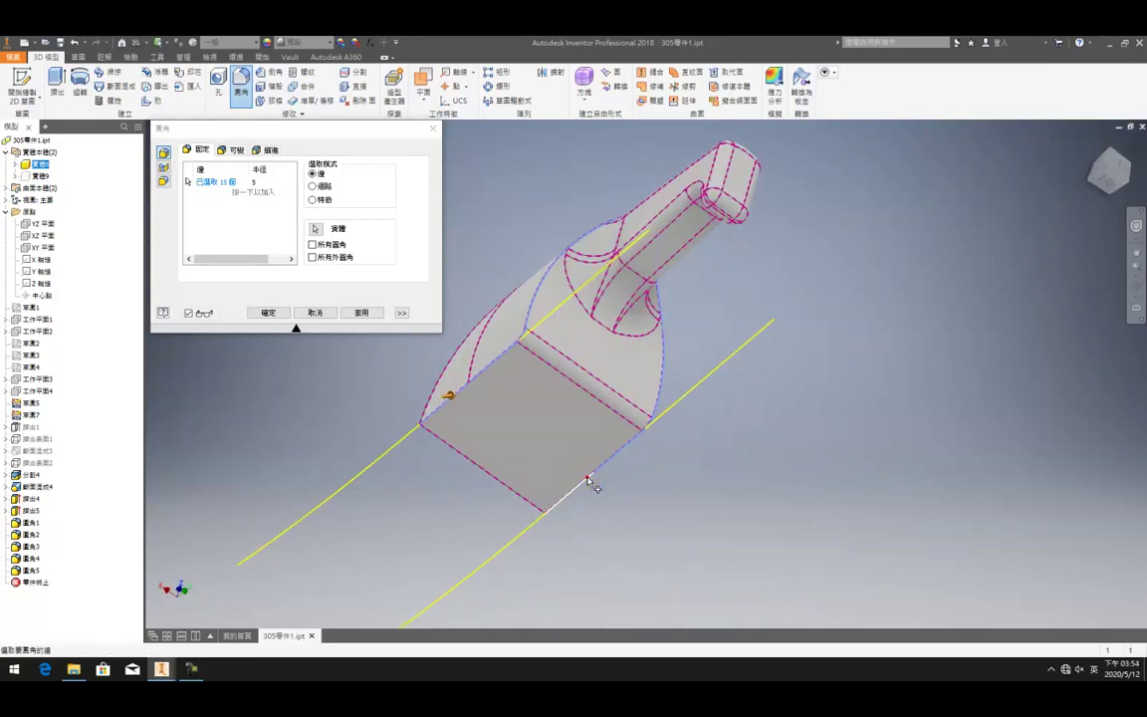
{"action": "middle_click_drag", "start_coordinate": [627, 372], "coordinate": [530, 333], "text": "shift"}
{"action": "left_click", "coordinate": [315, 313]}
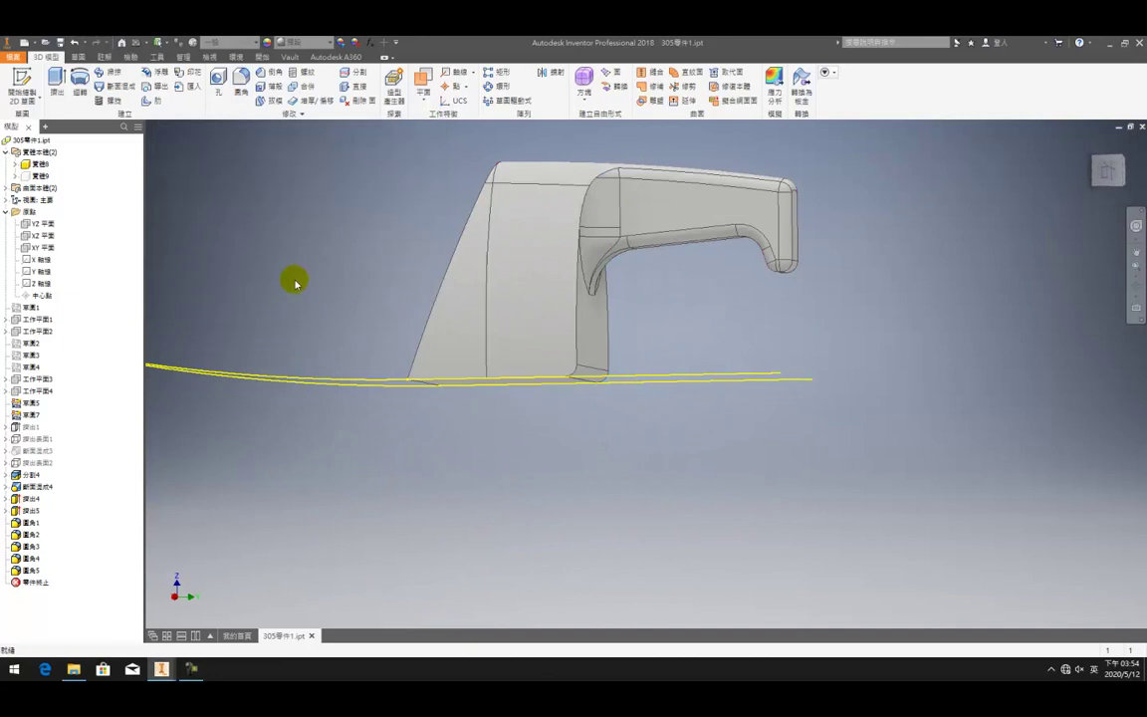
- Make the hidden front solid body, 實體9, visible
{"action": "right_click", "coordinate": [41, 176]}
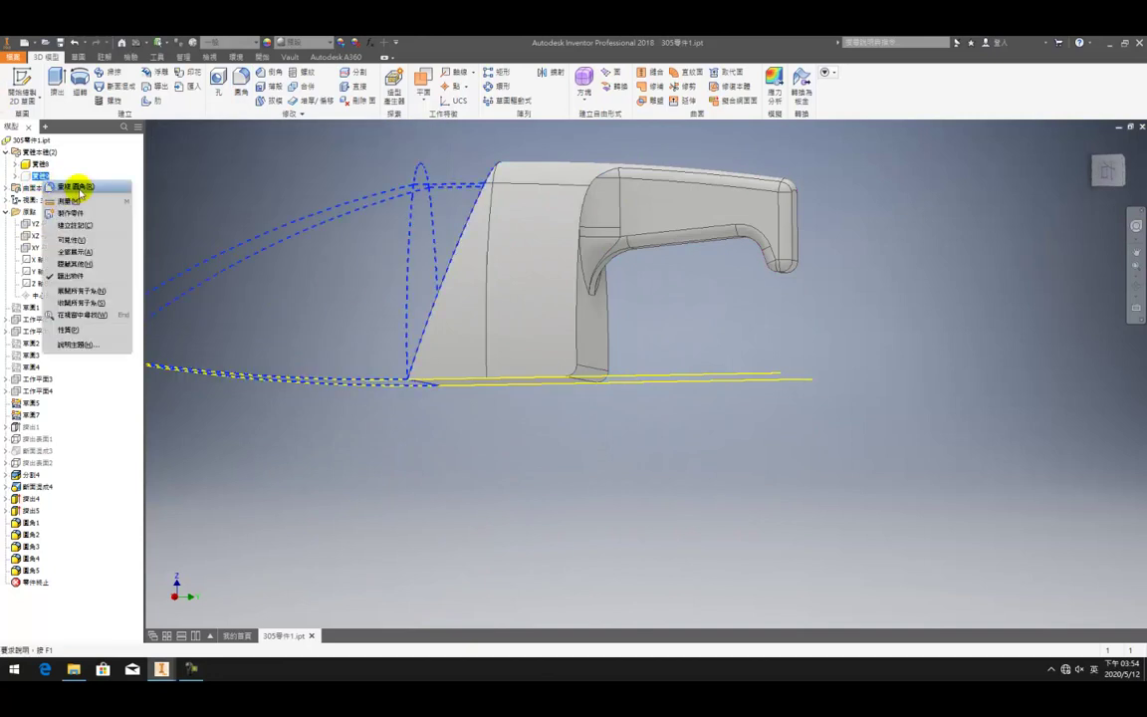
{"action": "left_click", "coordinate": [79, 189]}
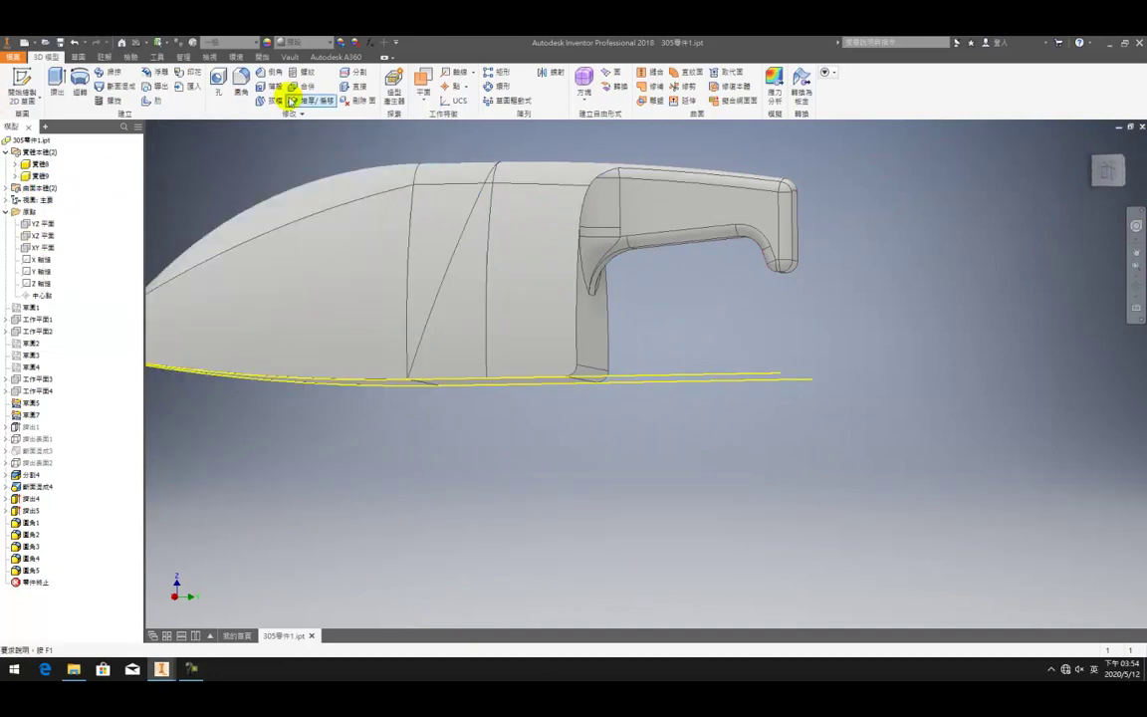
{"action": "left_click", "coordinate": [241, 85]}
{"action": "middle_click_drag", "start_coordinate": [534, 313], "coordinate": [499, 286], "text": "shift"}
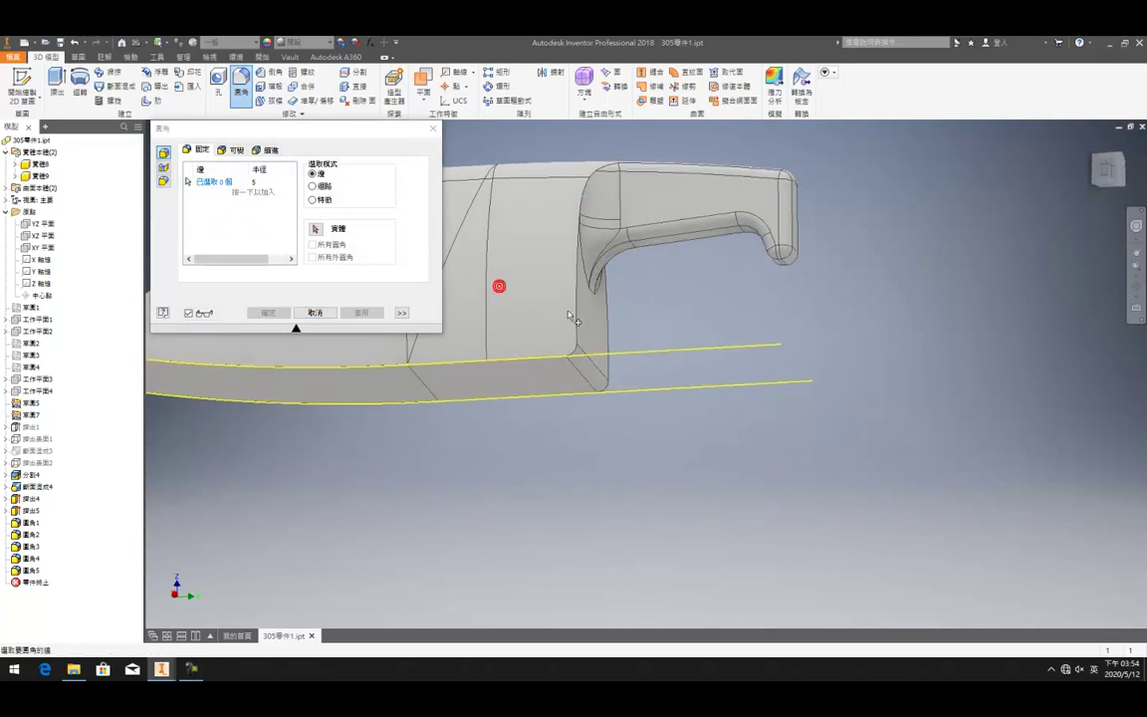
{"action": "left_click", "coordinate": [577, 341]}
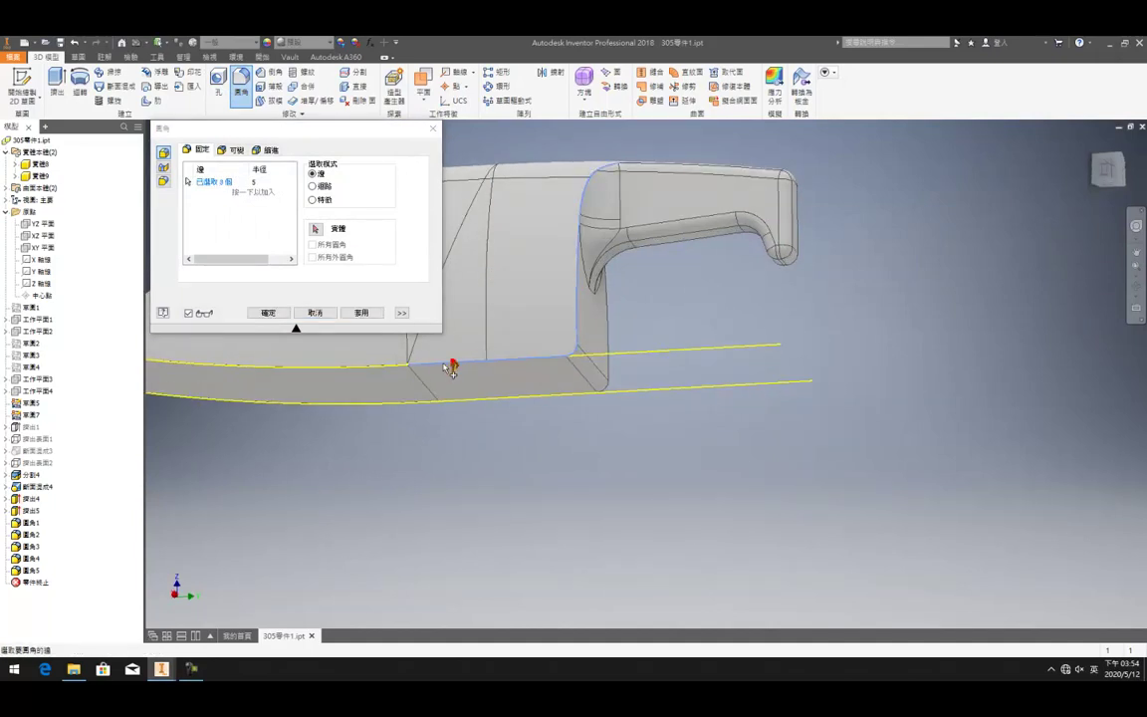
{"action": "left_click", "coordinate": [384, 366]}
{"action": "left_click", "coordinate": [407, 405]}
{"action": "left_click", "coordinate": [569, 391]}
{"action": "key", "text": "F4"}
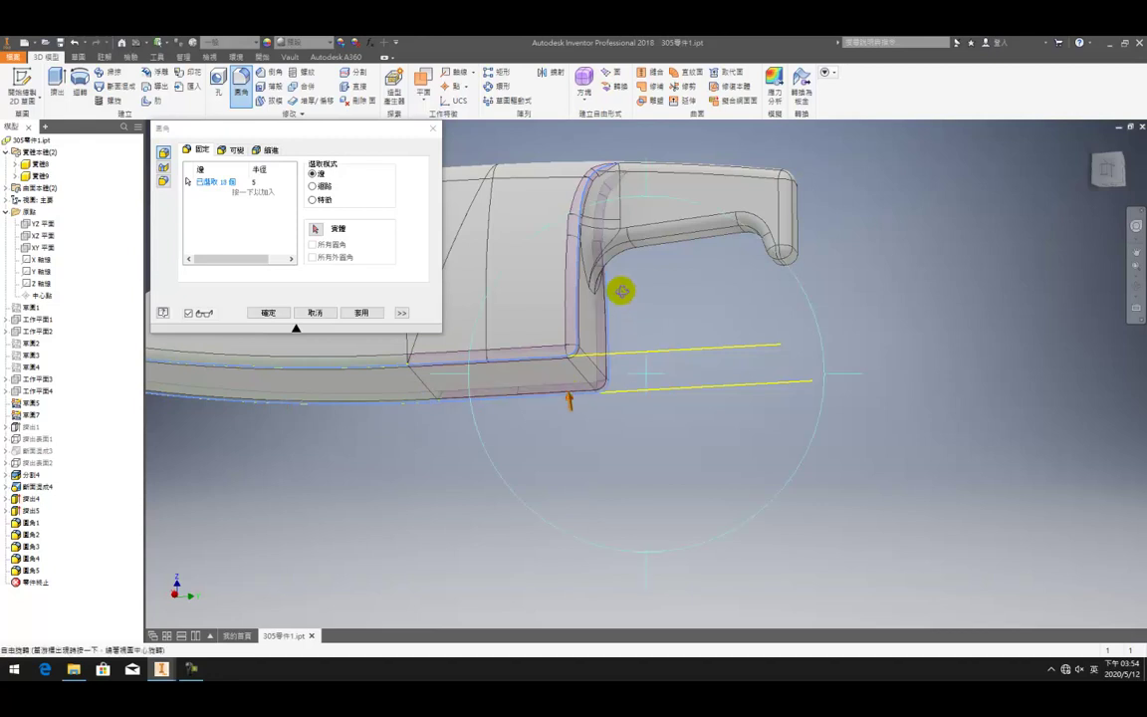
{"action": "left_click_drag", "start_coordinate": [623, 291], "coordinate": [578, 358]}
{"action": "key", "text": "Escape"}
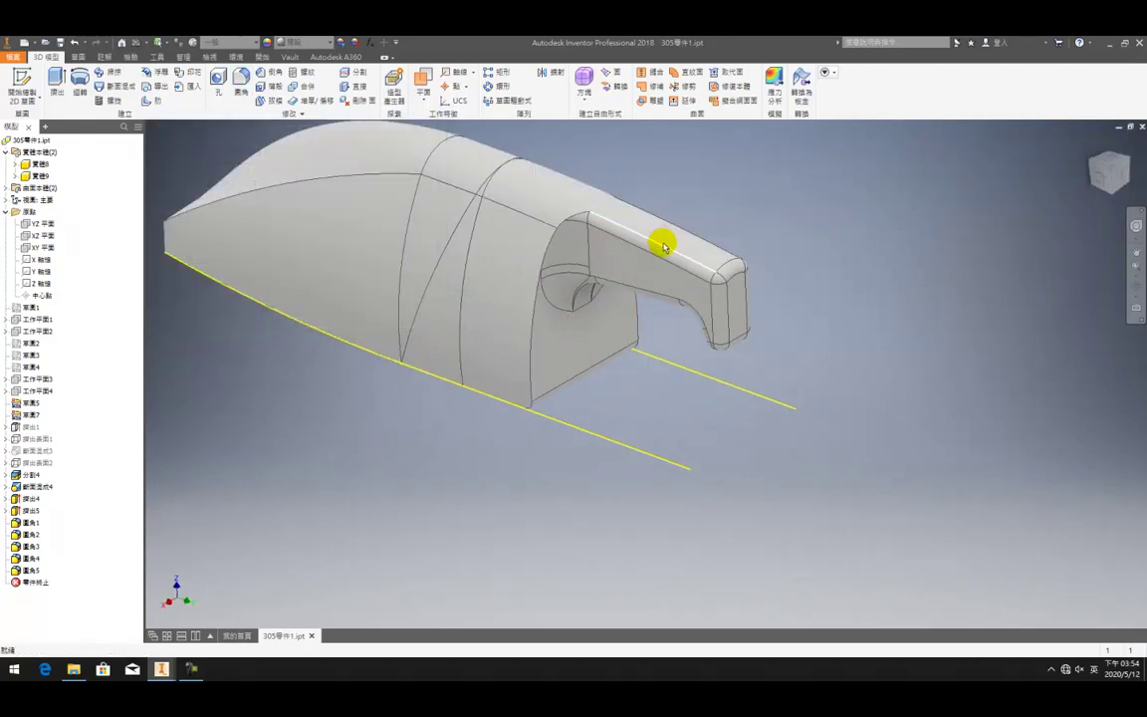
{"action": "double_click", "coordinate": [30, 511]}
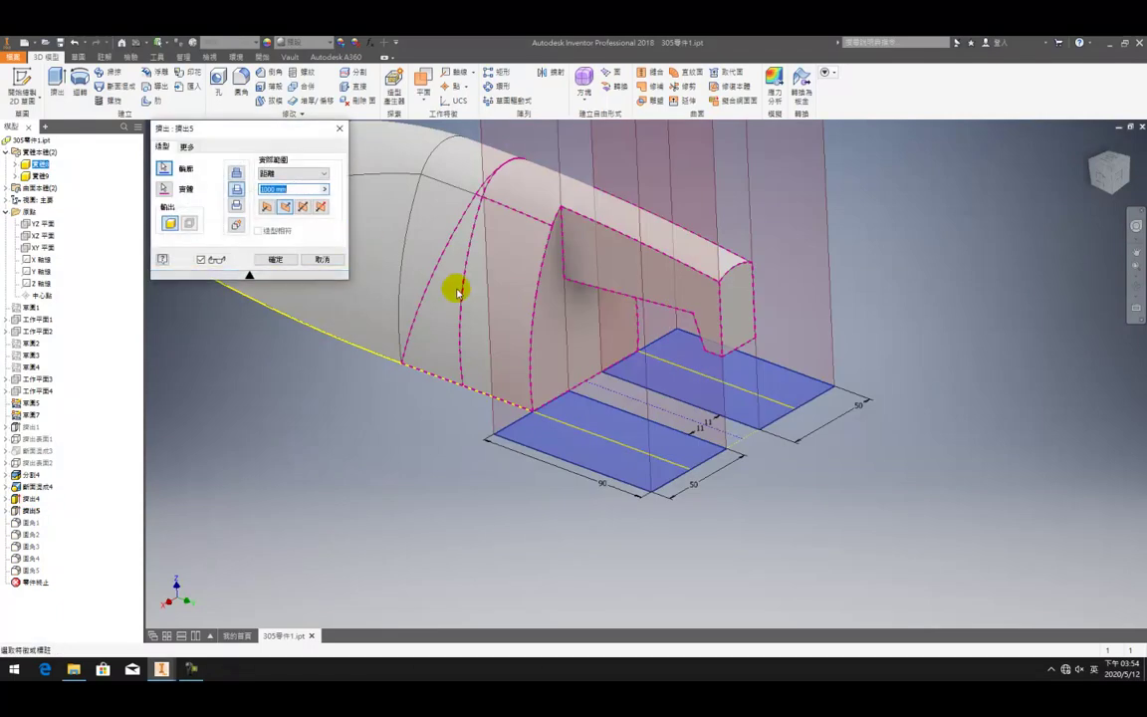
{"action": "key", "text": "Escape"}
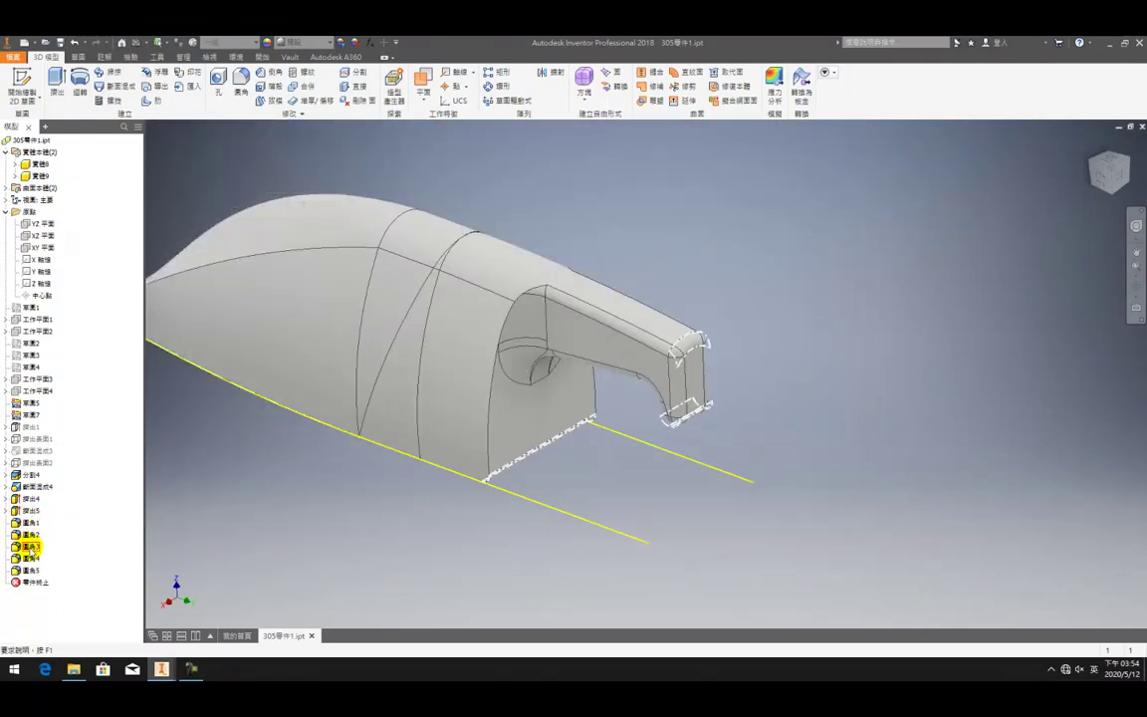
- Edit the 5 mm arm outline fillet to add the body's rear side edges and the lower side edges of both solids
{"action": "double_click", "coordinate": [31, 548]}
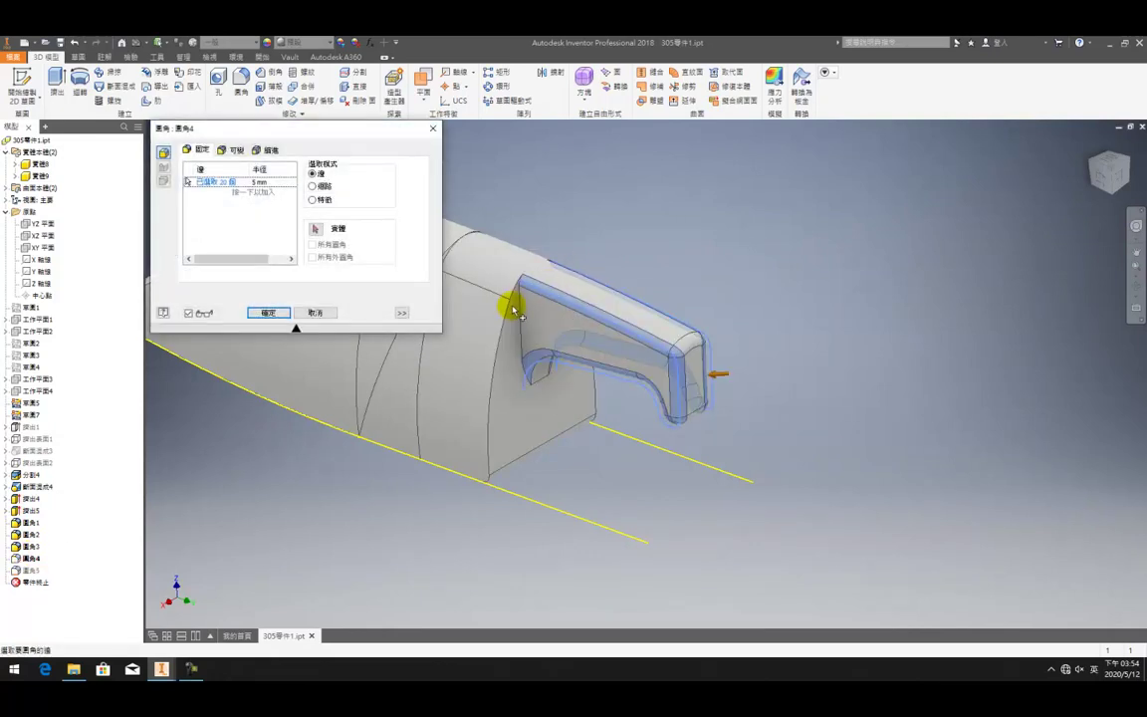
{"action": "left_click", "coordinate": [504, 315]}
{"action": "left_click", "coordinate": [562, 278]}
{"action": "middle_click_drag", "start_coordinate": [563, 277], "coordinate": [654, 362]}
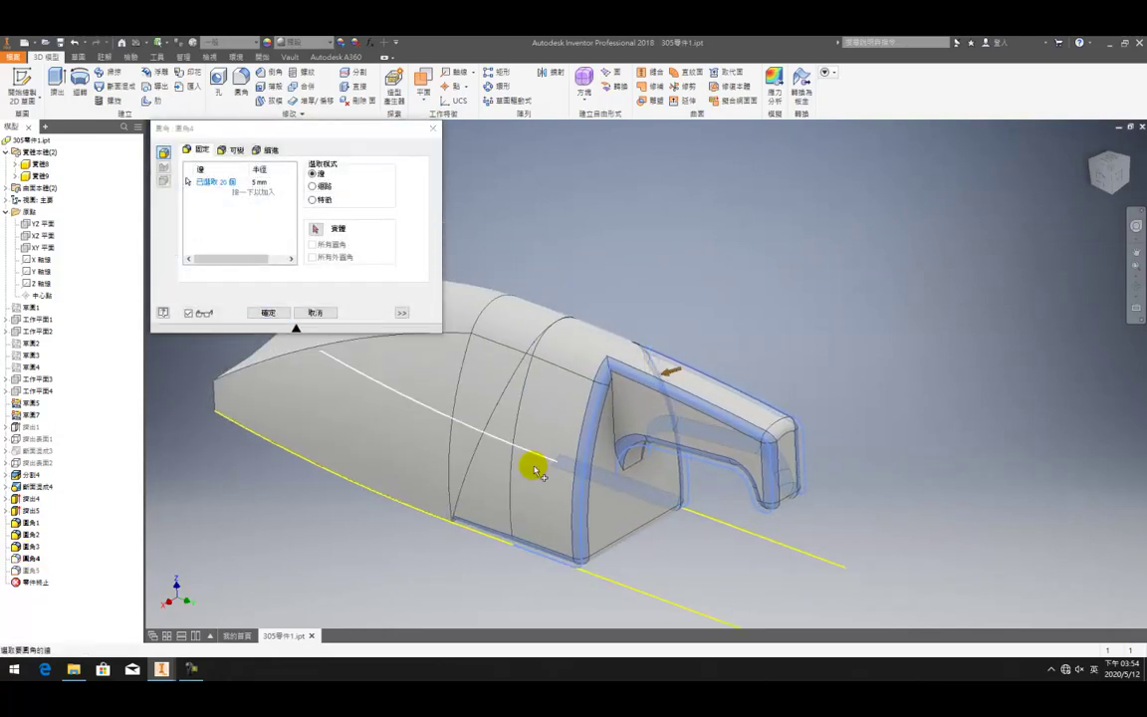
{"action": "left_click", "coordinate": [431, 514]}
{"action": "middle_click_drag", "start_coordinate": [486, 389], "coordinate": [600, 424], "text": "shift"}
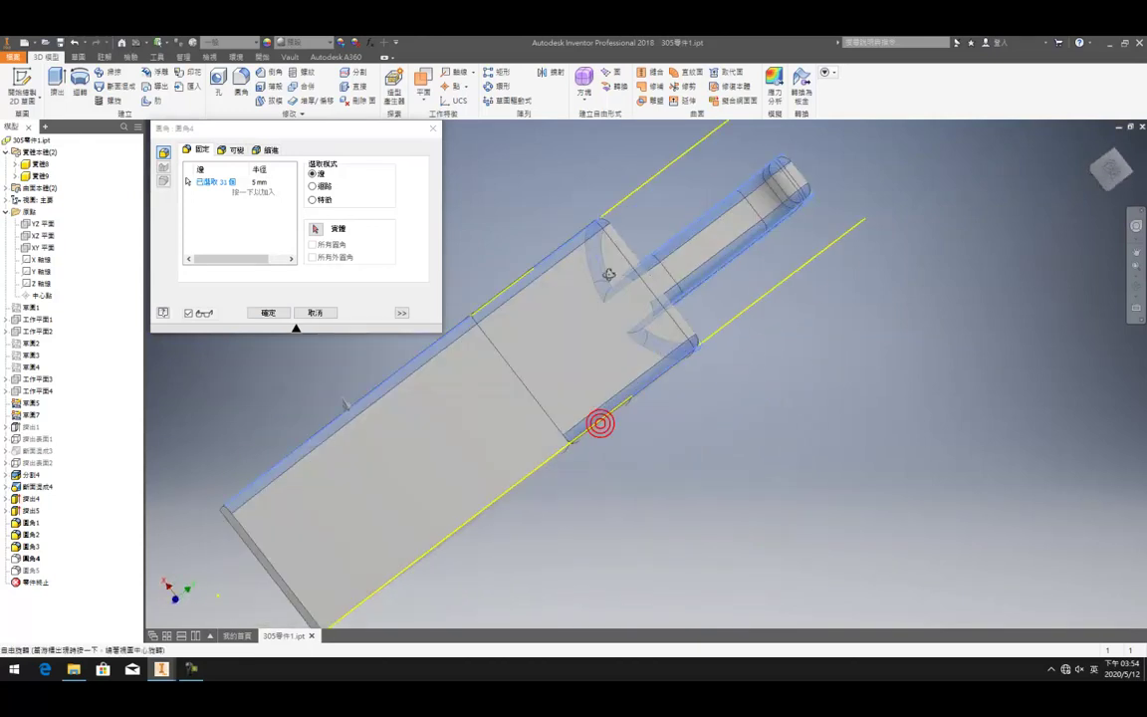
{"action": "left_click", "coordinate": [555, 453]}
{"action": "left_click", "coordinate": [268, 314]}
{"action": "middle_click_drag", "start_coordinate": [511, 295], "coordinate": [602, 302], "text": "shift"}
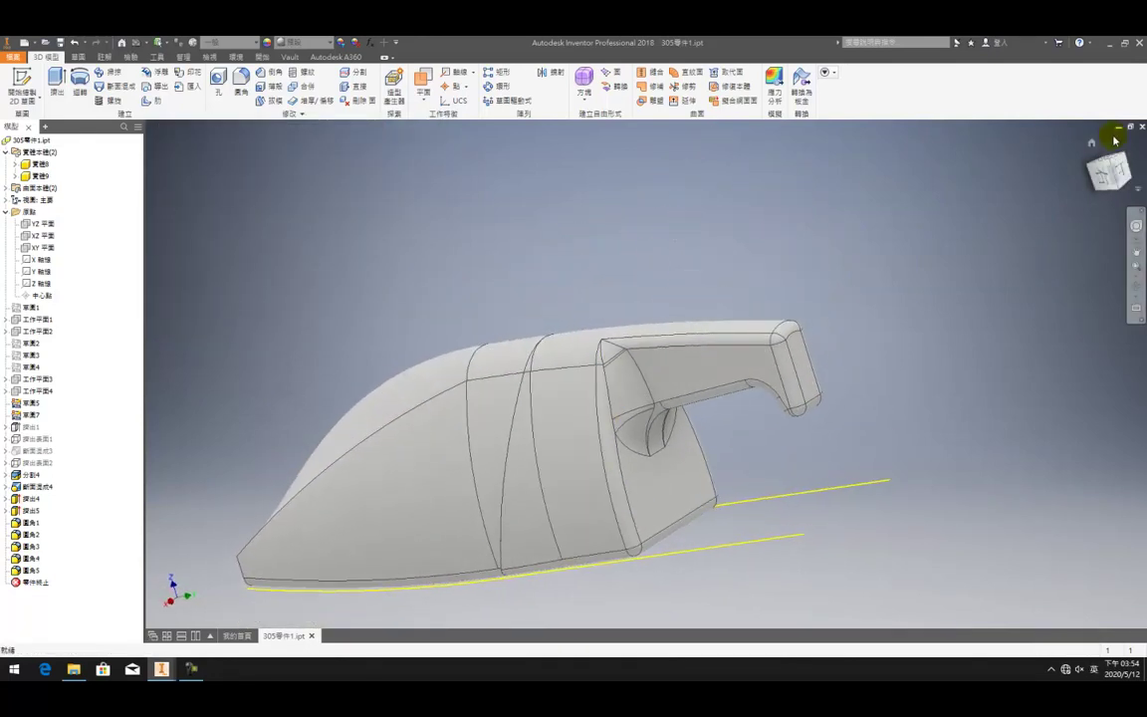
{"action": "left_click", "coordinate": [1095, 143]}
{"action": "middle_click_drag", "start_coordinate": [658, 515], "coordinate": [474, 405]}
{"action": "scroll", "coordinate": [474, 405], "scroll_direction": "down", "scroll_amount": 4}
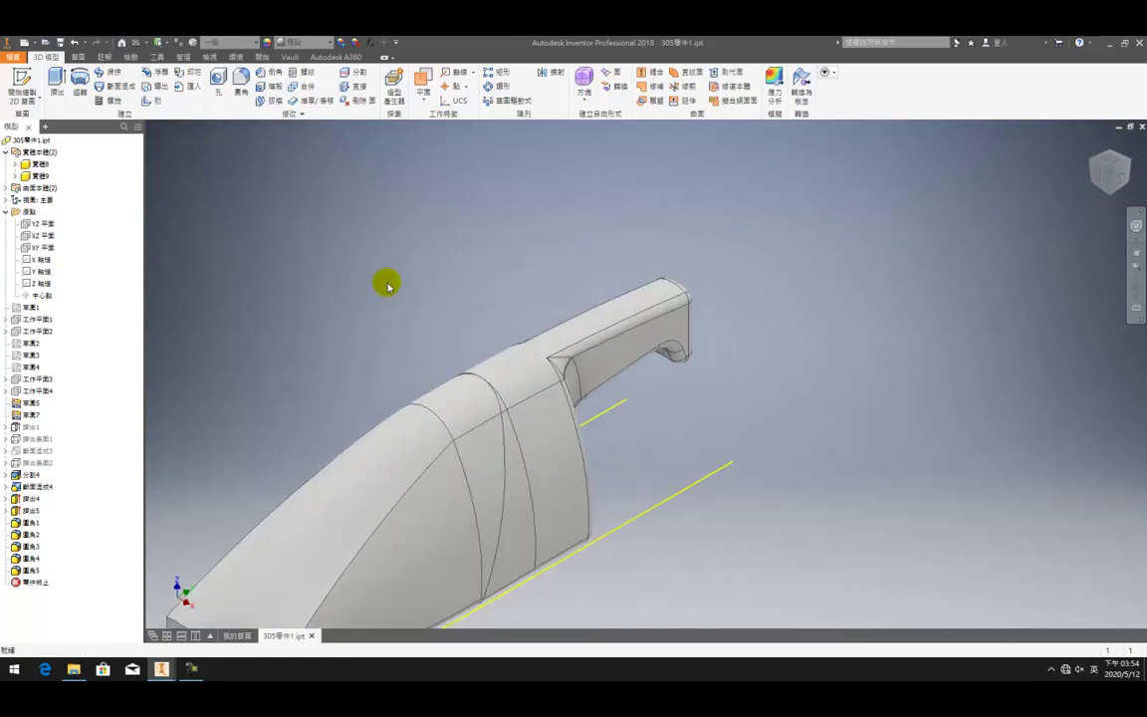
- Hide the front solid body, 實體9
{"action": "middle_click_drag", "start_coordinate": [389, 287], "coordinate": [372, 226]}
{"action": "right_click", "coordinate": [42, 177]}
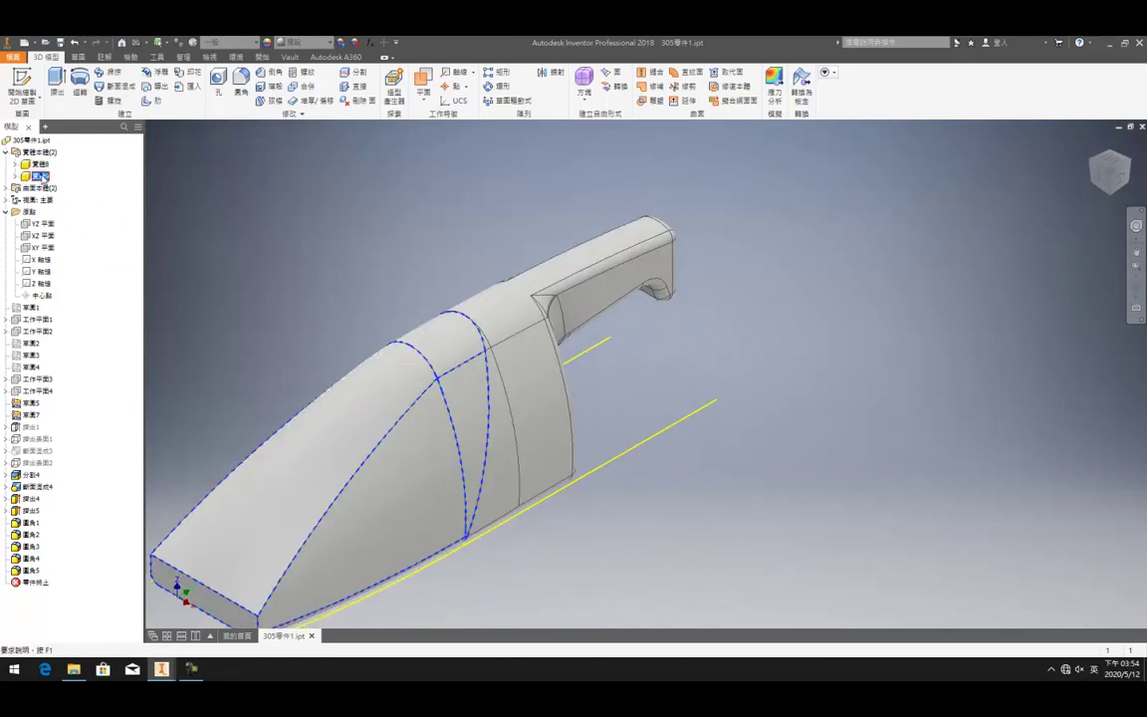
{"action": "left_click", "coordinate": [151, 171]}
{"action": "right_click", "coordinate": [41, 176]}
{"action": "left_click", "coordinate": [70, 245]}
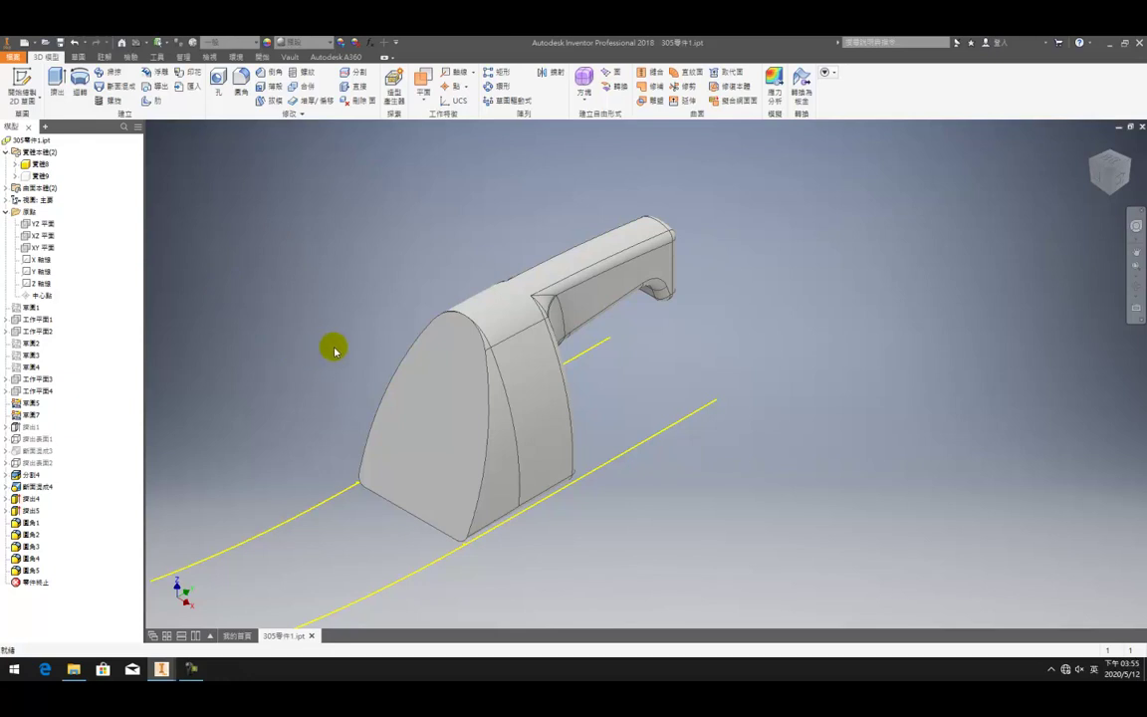
- Create a new sketch on the slanted front face of the rear body and finish it without geometry
{"action": "middle_click_drag", "start_coordinate": [422, 387], "coordinate": [422, 322]}
{"action": "right_click", "coordinate": [448, 317]}
{"action": "left_click", "coordinate": [448, 316]}
{"action": "left_click", "coordinate": [449, 345]}
{"action": "right_click", "coordinate": [449, 345]}
{"action": "left_click", "coordinate": [453, 378]}
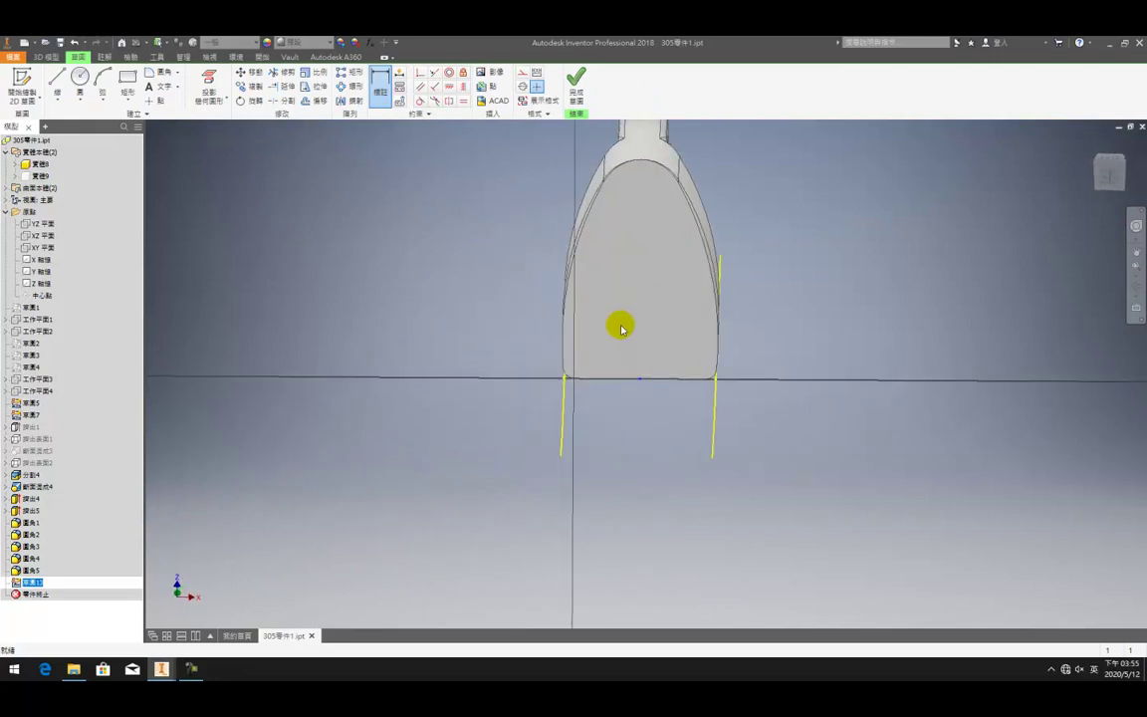
{"action": "scroll", "coordinate": [571, 326], "scroll_direction": "up", "scroll_amount": 3}
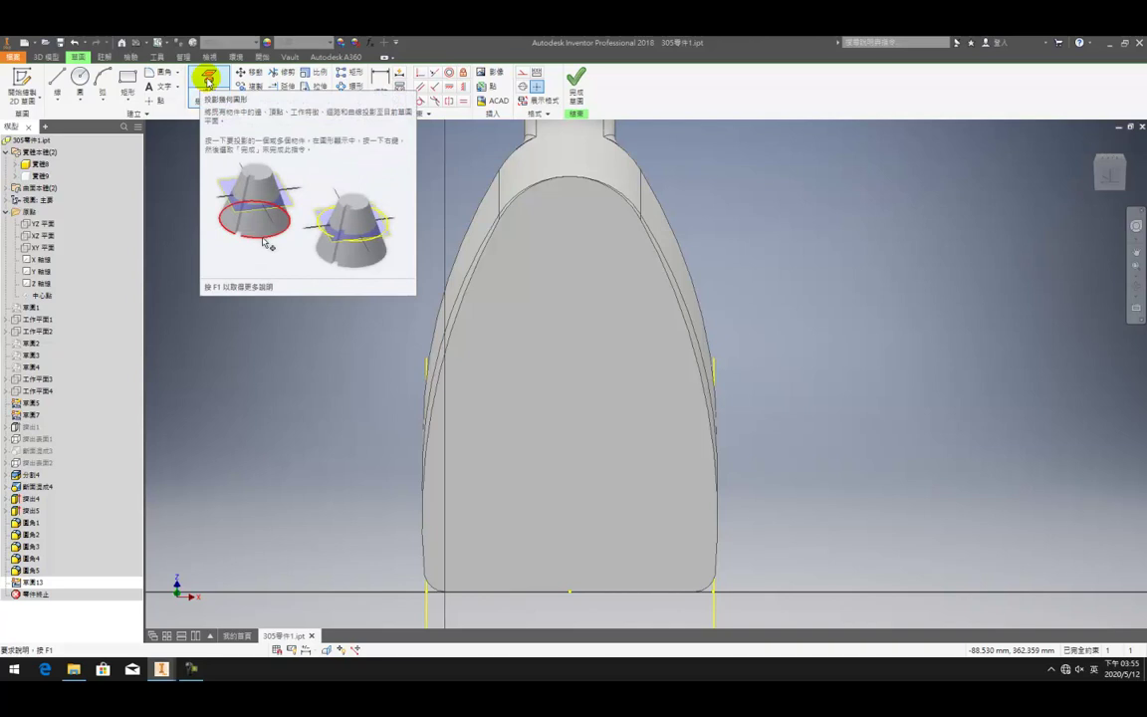
{"action": "left_click", "coordinate": [207, 80]}
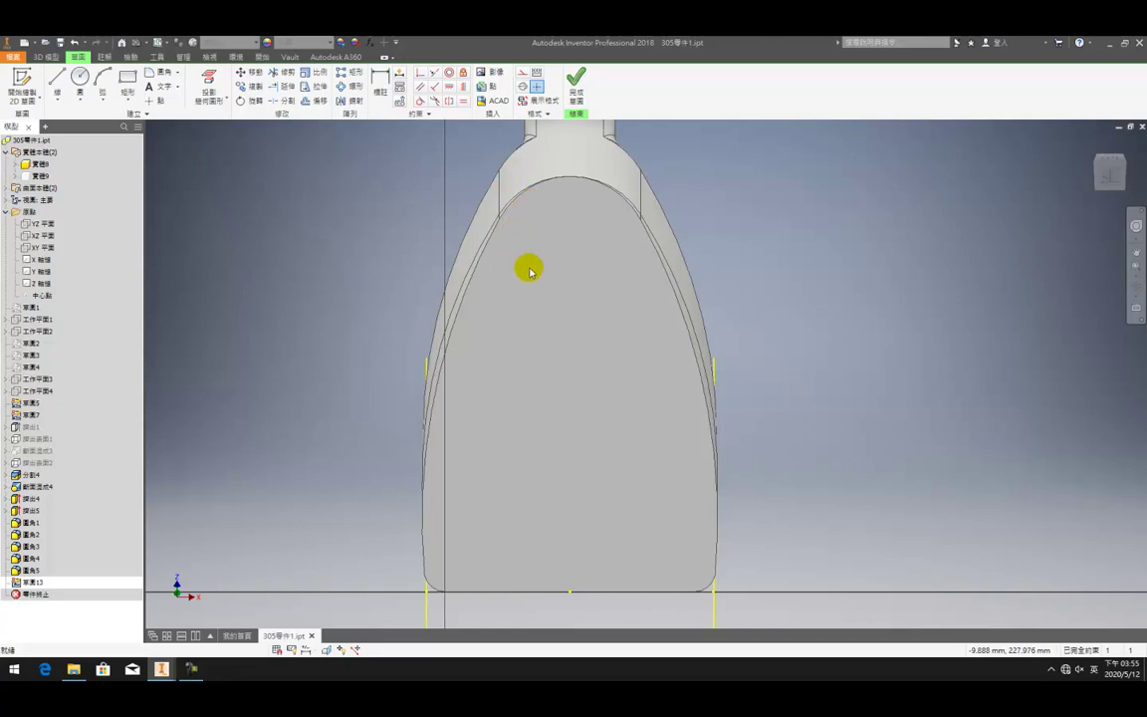
{"action": "scroll", "coordinate": [530, 264], "scroll_direction": "down", "scroll_amount": 2}
{"action": "scroll", "coordinate": [535, 264], "scroll_direction": "down", "scroll_amount": 2}
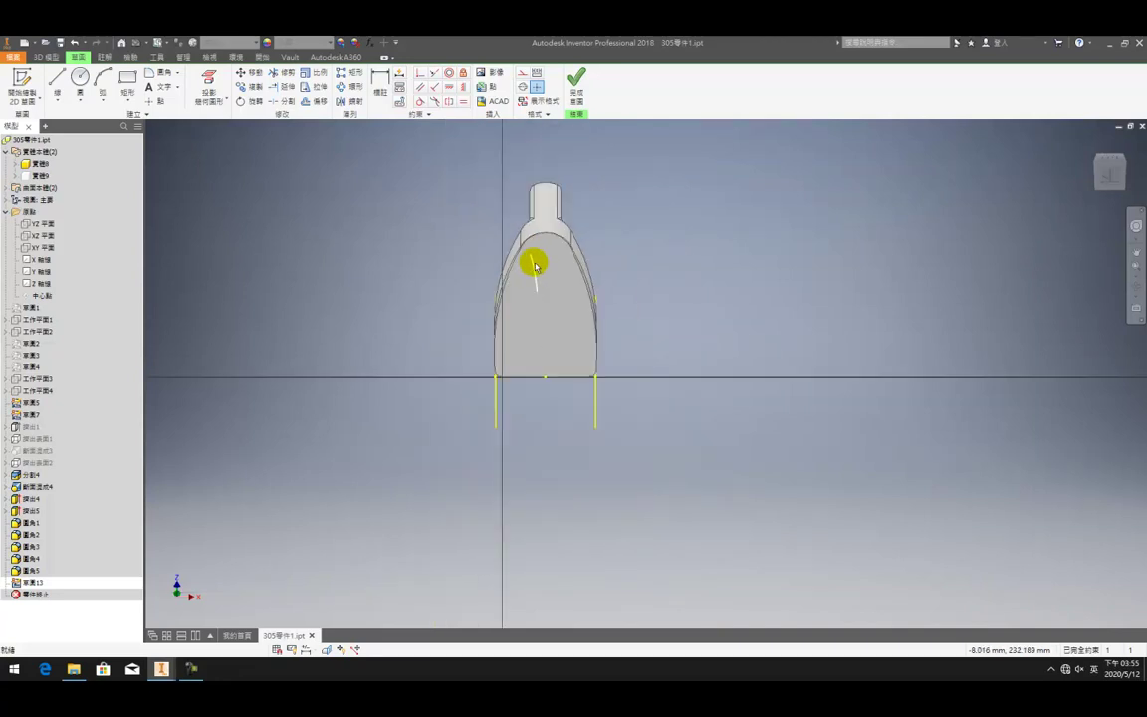
{"action": "key", "text": "F4"}
{"action": "mouse_move", "coordinate": [539, 257]}
{"action": "left_mouse_down"}
{"action": "mouse_move", "coordinate": [471, 289]}
{"action": "mouse_move", "coordinate": [480, 310]}
{"action": "left_mouse_up"}
{"action": "left_click", "coordinate": [577, 74]}
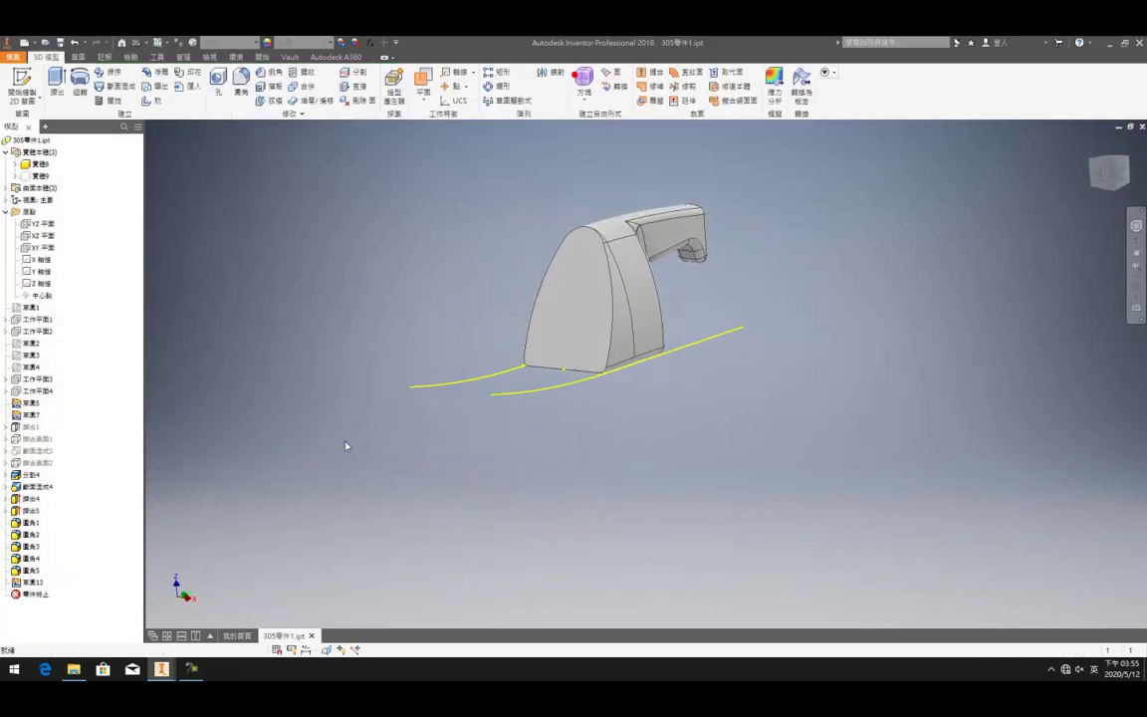
- Hide sketches 草圖5 and 草圖7
{"action": "right_click", "coordinate": [33, 402]}
{"action": "key", "text": "v"}
{"action": "right_click", "coordinate": [33, 413]}
{"action": "key", "text": "v"}
{"action": "scroll", "coordinate": [529, 299], "scroll_direction": "down", "scroll_amount": 3}
{"action": "middle_click_drag", "start_coordinate": [562, 291], "coordinate": [432, 321]}
- Reopen 草圖13 and project the outline of the body's slanted front face into it
{"action": "double_click", "coordinate": [35, 582]}
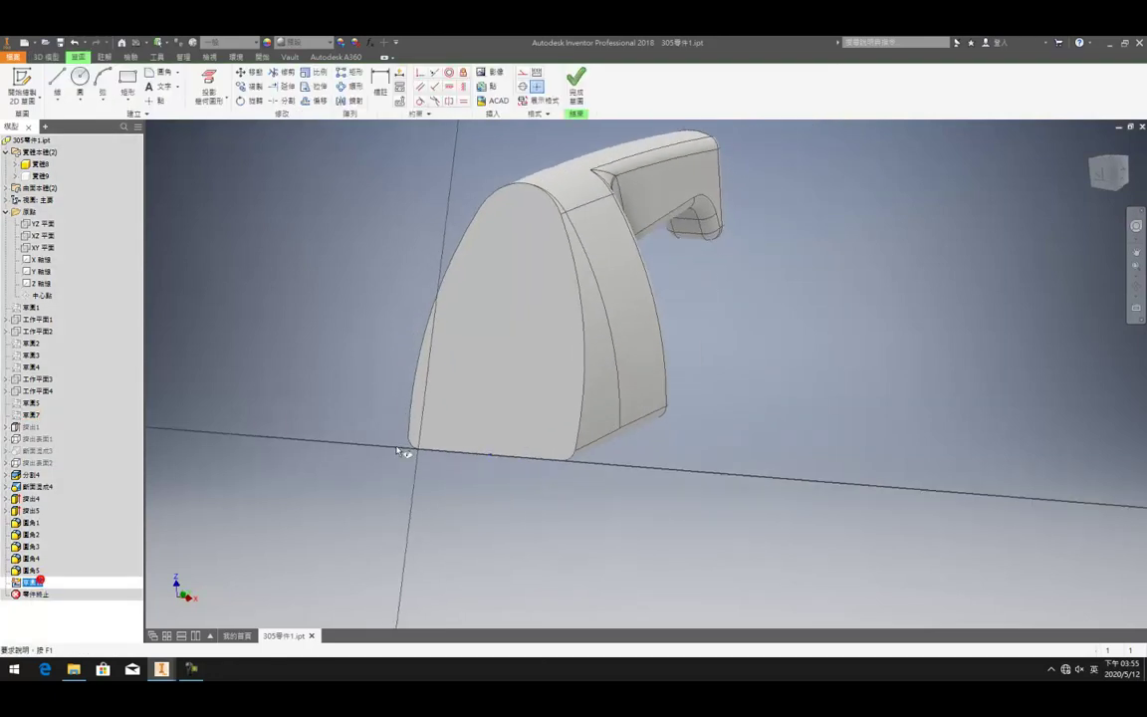
{"action": "mouse_move", "coordinate": [590, 321]}
{"action": "middle_mouse_down", "text": "shift"}
{"action": "mouse_move", "coordinate": [719, 243]}
{"action": "mouse_move", "coordinate": [647, 230]}
{"action": "mouse_move", "coordinate": [590, 265]}
{"action": "mouse_move", "coordinate": [503, 368]}
{"action": "middle_mouse_up", "text": "shift"}
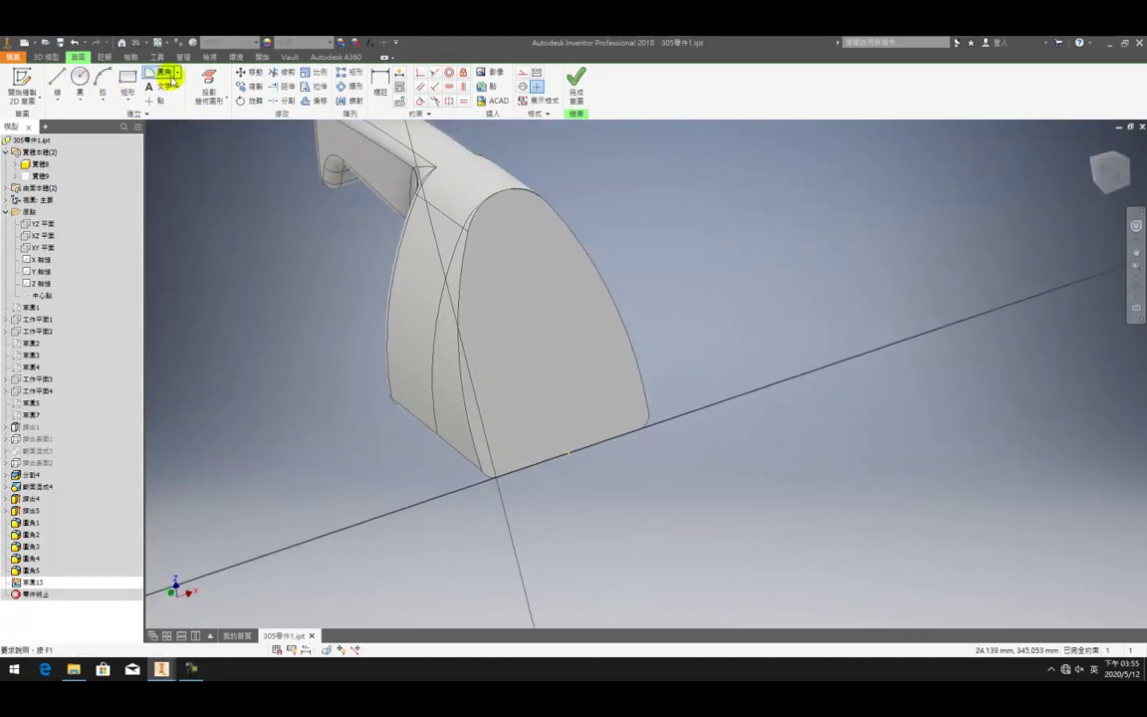
{"action": "left_click", "coordinate": [207, 84]}
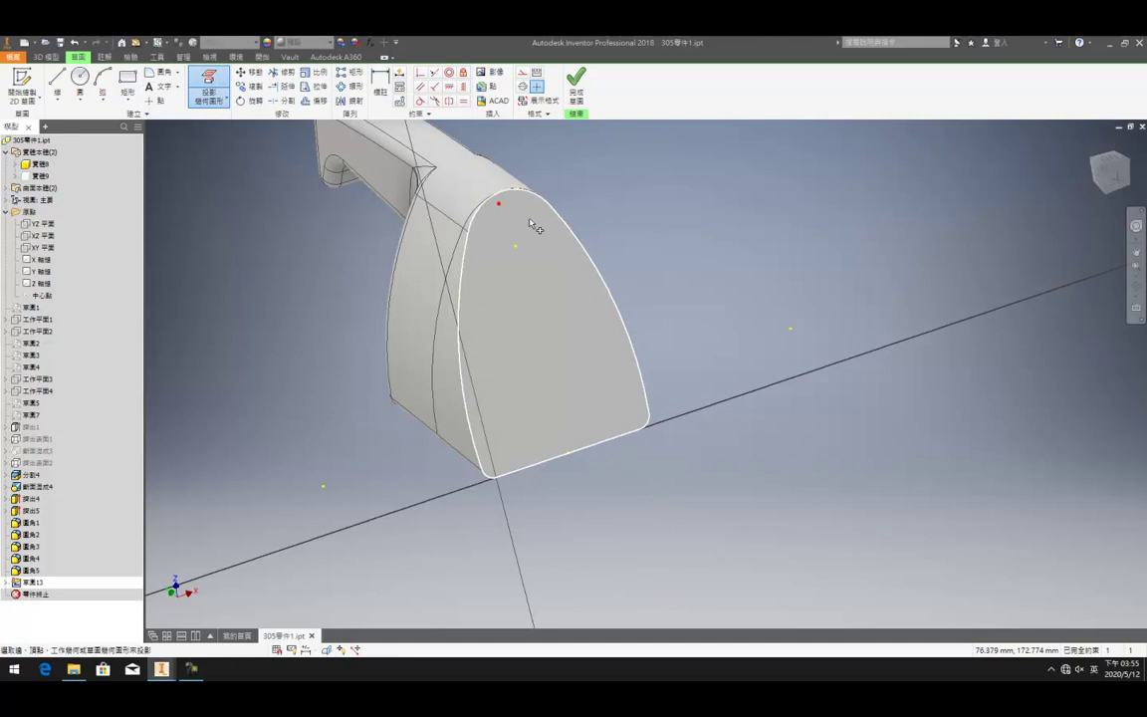
{"action": "left_click", "coordinate": [528, 223]}
- Offset the projected face outline 2 mm inward and finish the sketch
{"action": "left_click", "coordinate": [309, 101]}
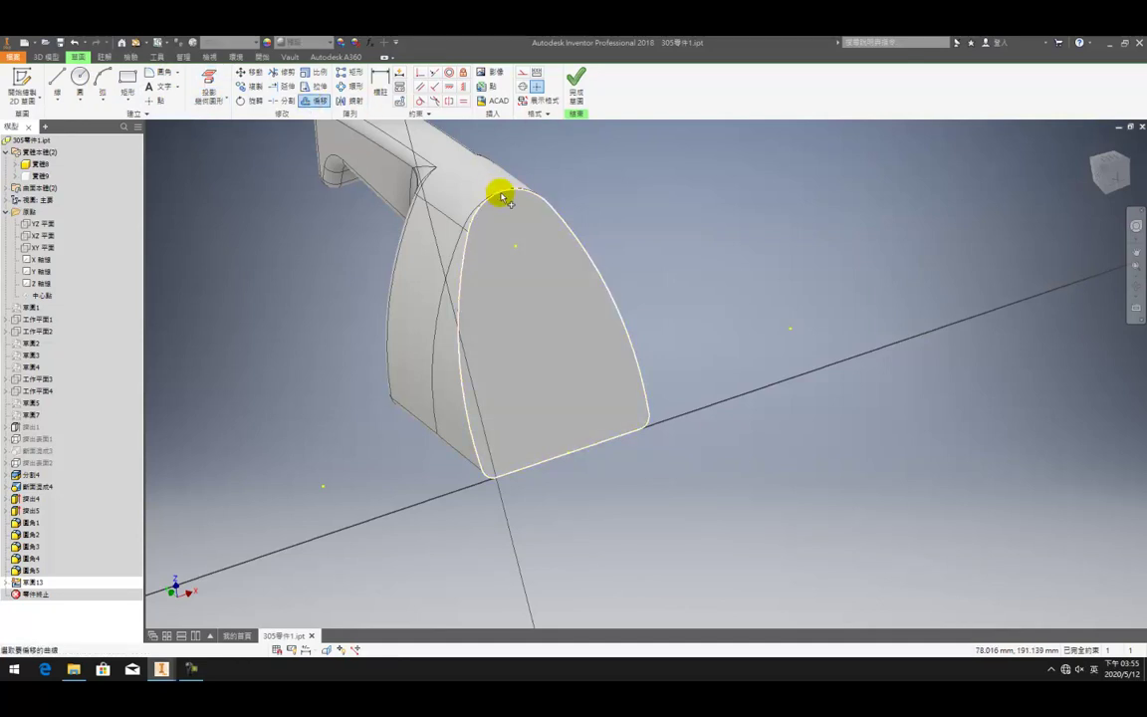
{"action": "left_click", "coordinate": [503, 190]}
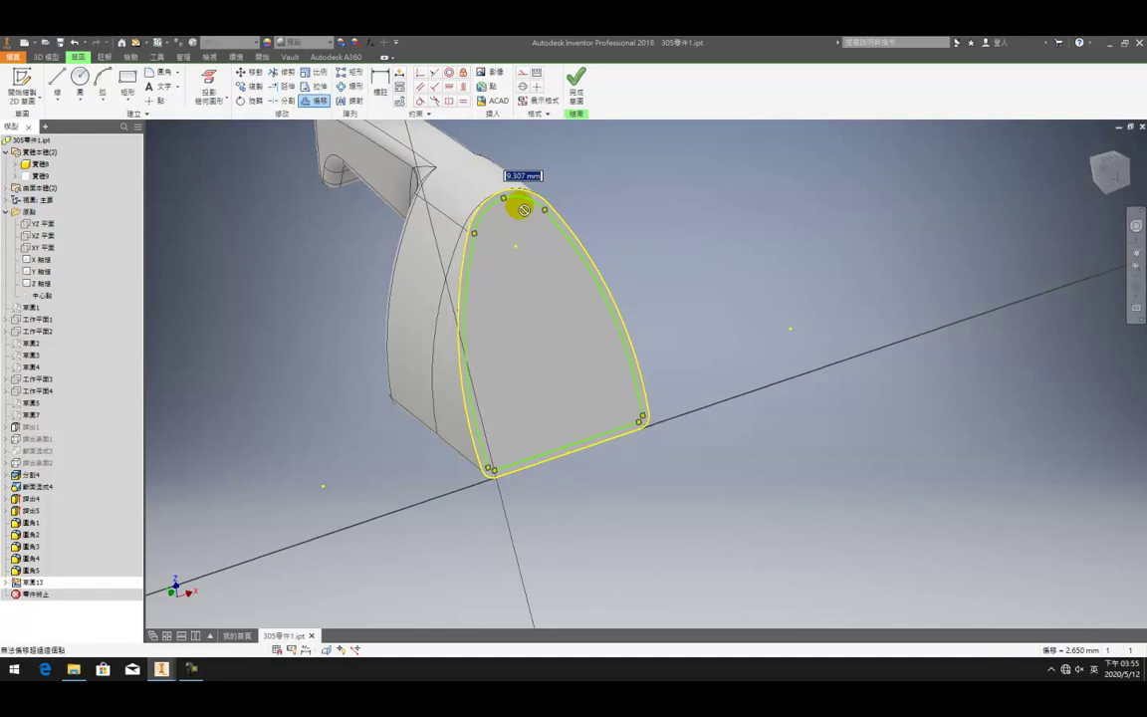
{"action": "left_click", "coordinate": [524, 211]}
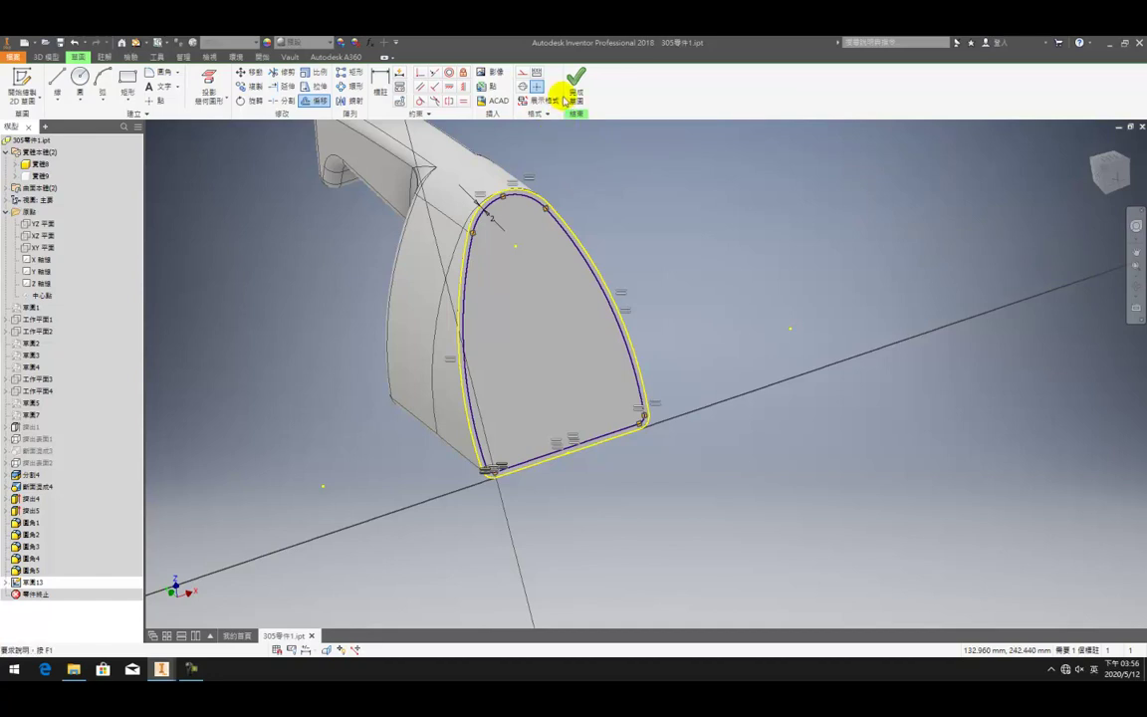
{"action": "scroll", "coordinate": [491, 257], "scroll_direction": "down", "scroll_amount": 3}
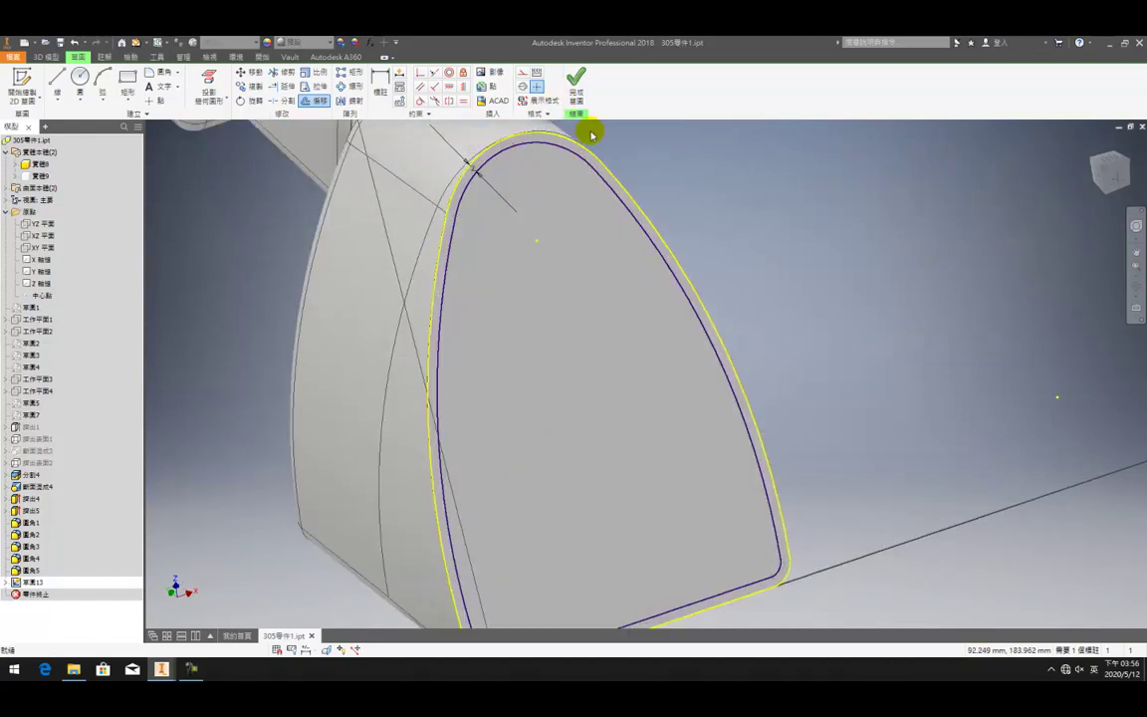
{"action": "left_click", "coordinate": [576, 89]}
{"action": "scroll", "coordinate": [598, 244], "scroll_direction": "up", "scroll_amount": 4}
{"action": "middle_click_drag", "start_coordinate": [637, 324], "coordinate": [635, 283], "text": "shift"}
{"action": "left_click", "coordinate": [424, 92]}
{"action": "left_click", "coordinate": [441, 152]}
{"action": "left_click", "coordinate": [583, 237]}
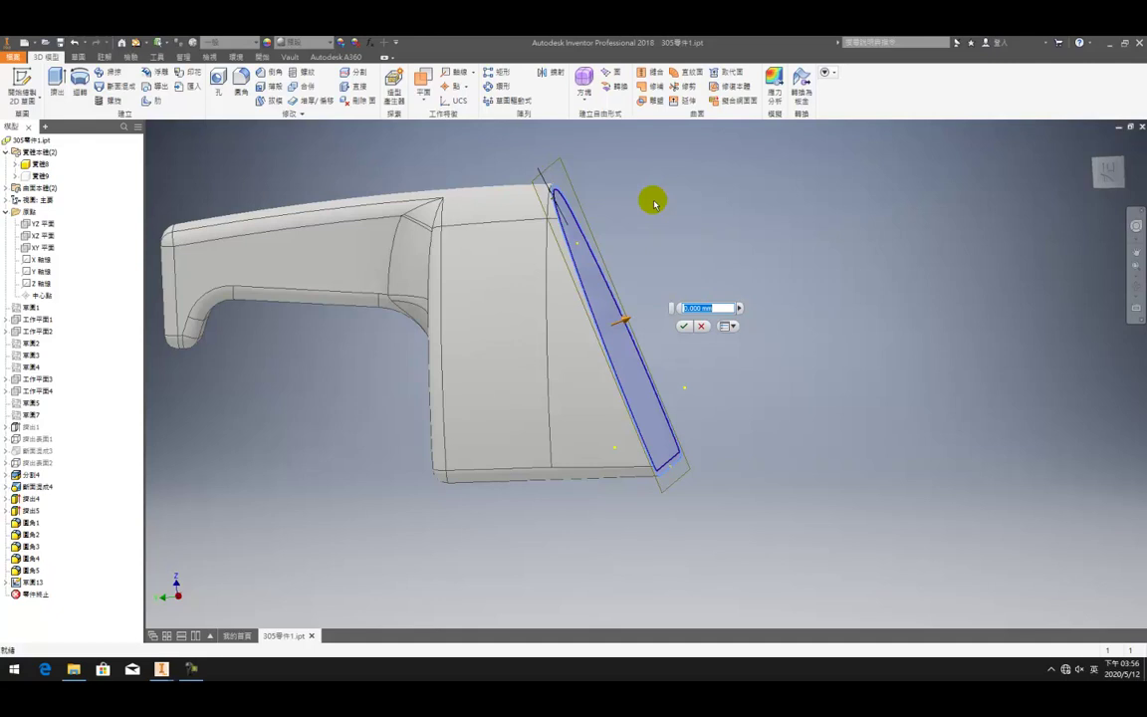
{"action": "key", "text": "Escape"}
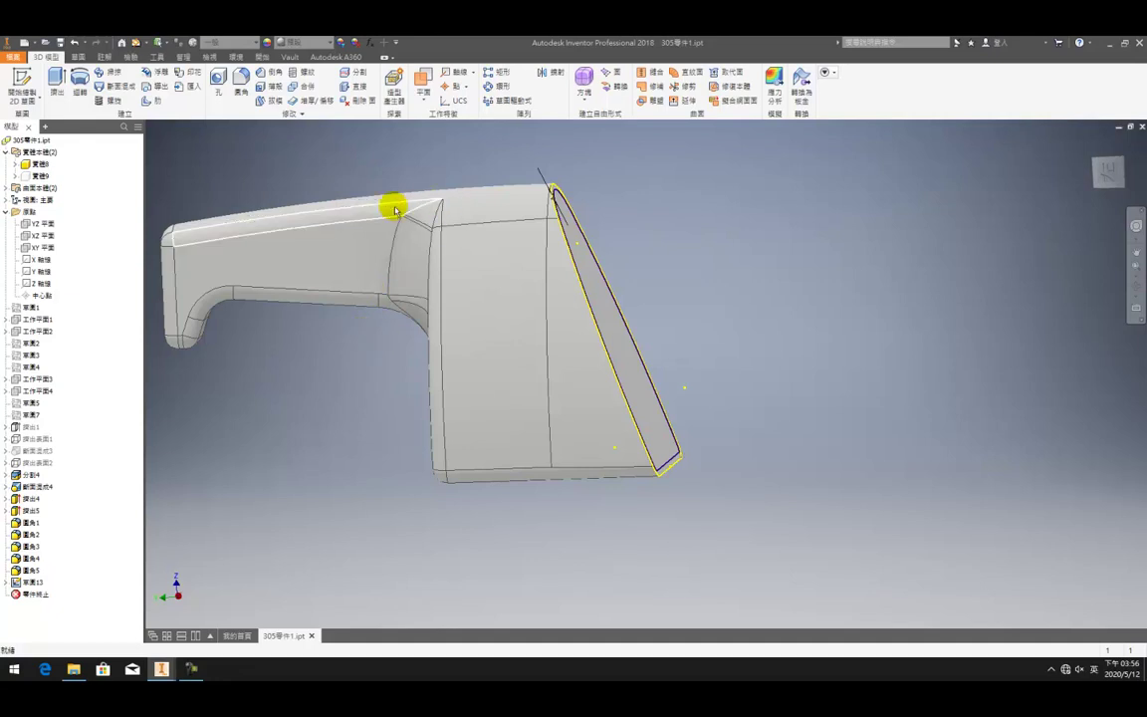
- Sketch a slanted line about 100 mm long on the YZ plane, in front of the body's slanted face, as regular geometry
{"action": "left_click", "coordinate": [27, 78]}
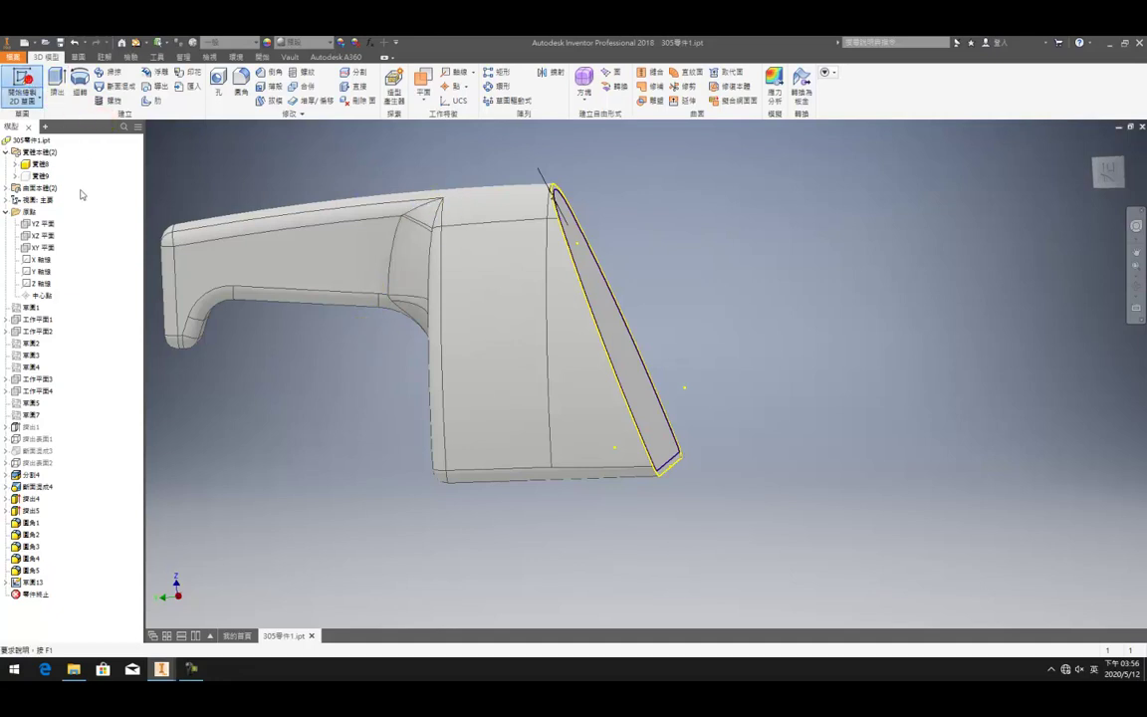
{"action": "left_click", "coordinate": [50, 225]}
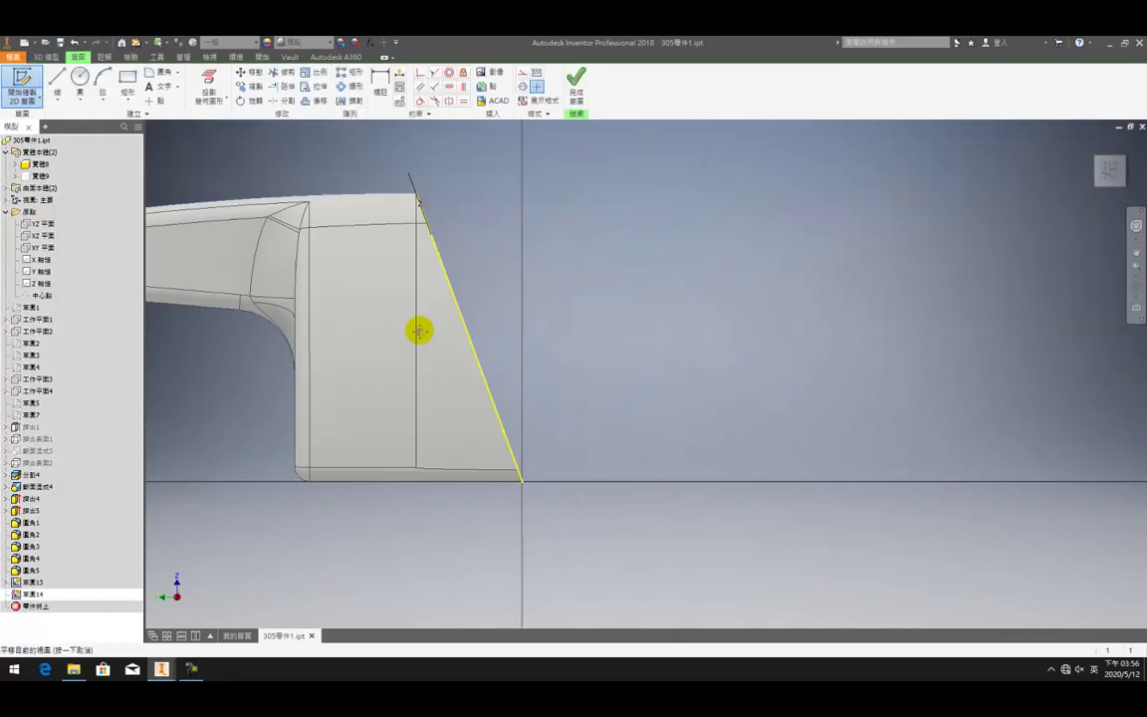
{"action": "left_click", "coordinate": [58, 80]}
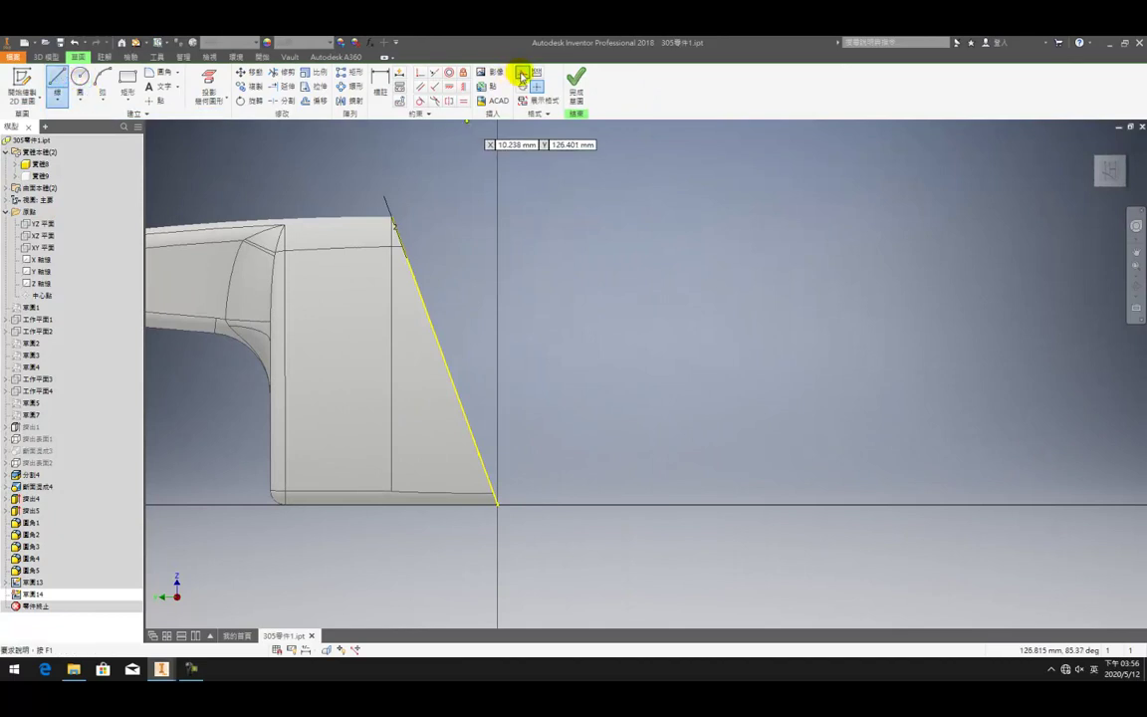
{"action": "left_click", "coordinate": [440, 213]}
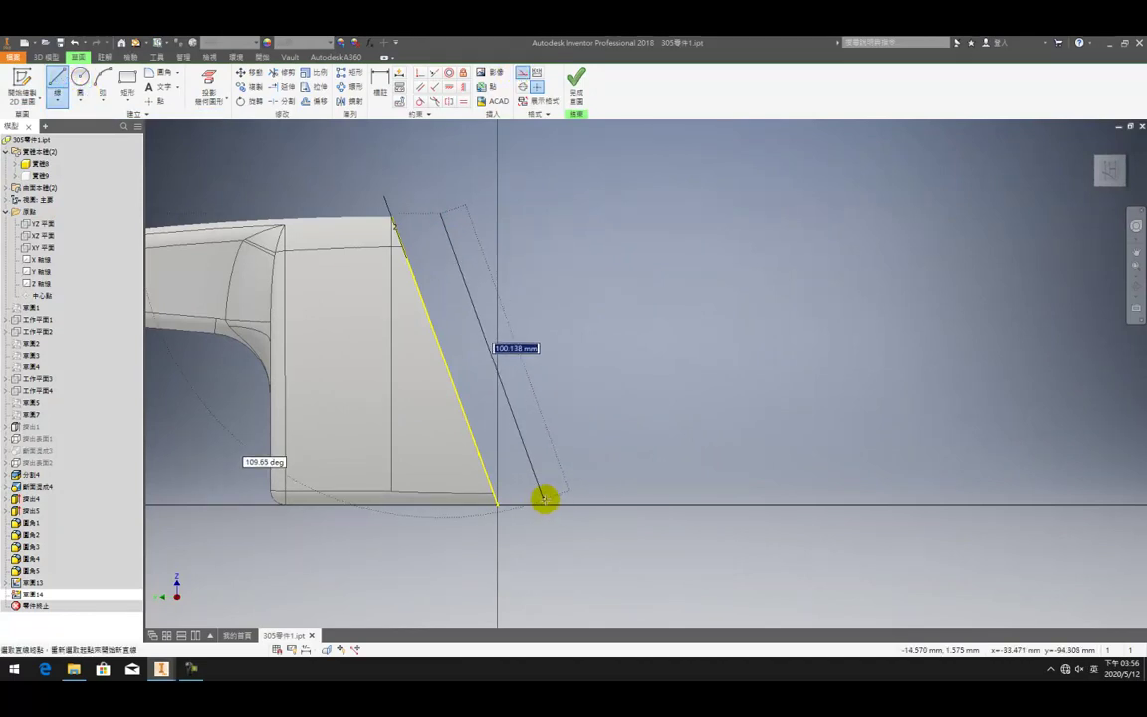
{"action": "key", "text": "Escape"}
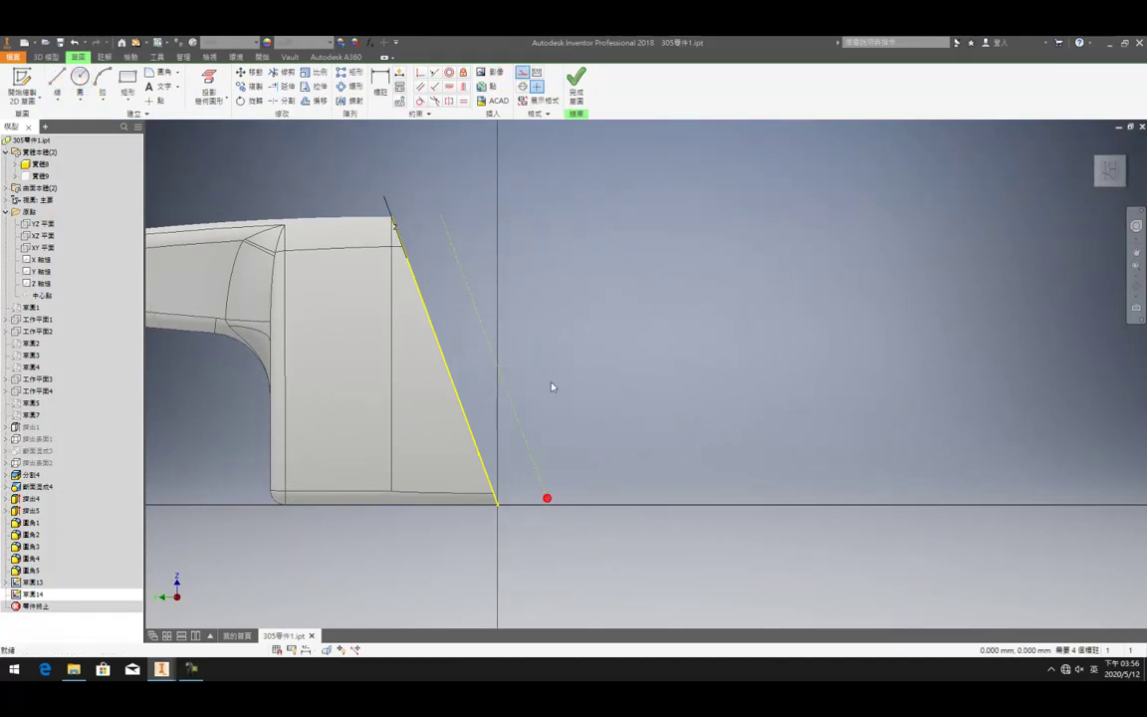
{"action": "right_click", "coordinate": [448, 244]}
{"action": "left_click", "coordinate": [494, 215]}
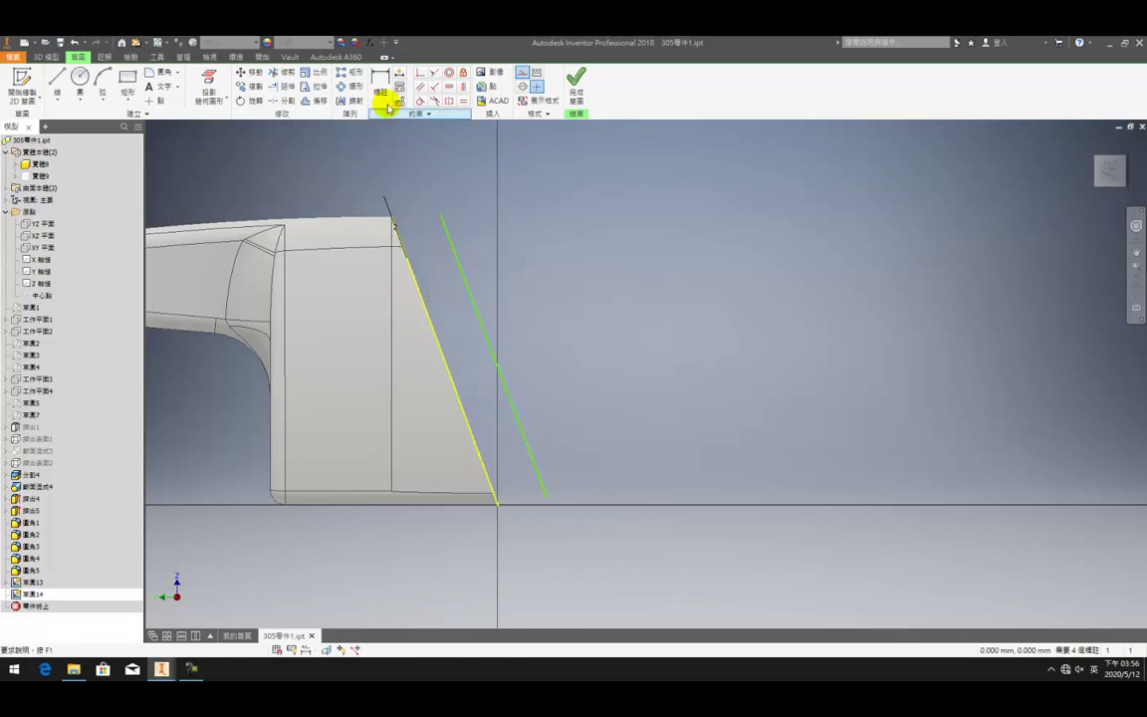
- Try to dimension the new line against the slanted face's edge, and delete the angle dimension
{"action": "left_click", "coordinate": [428, 312]}
{"action": "left_click", "coordinate": [468, 298]}
{"action": "left_click", "coordinate": [468, 300]}
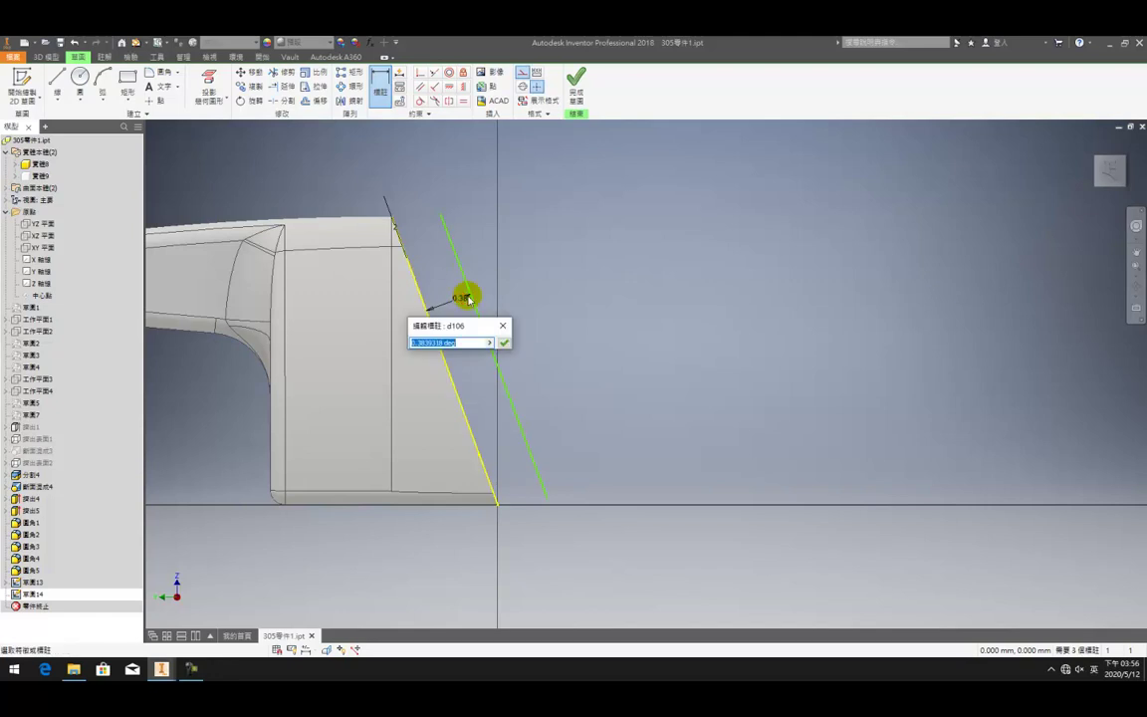
{"action": "key", "text": "Return"}
{"action": "left_click", "coordinate": [419, 87]}
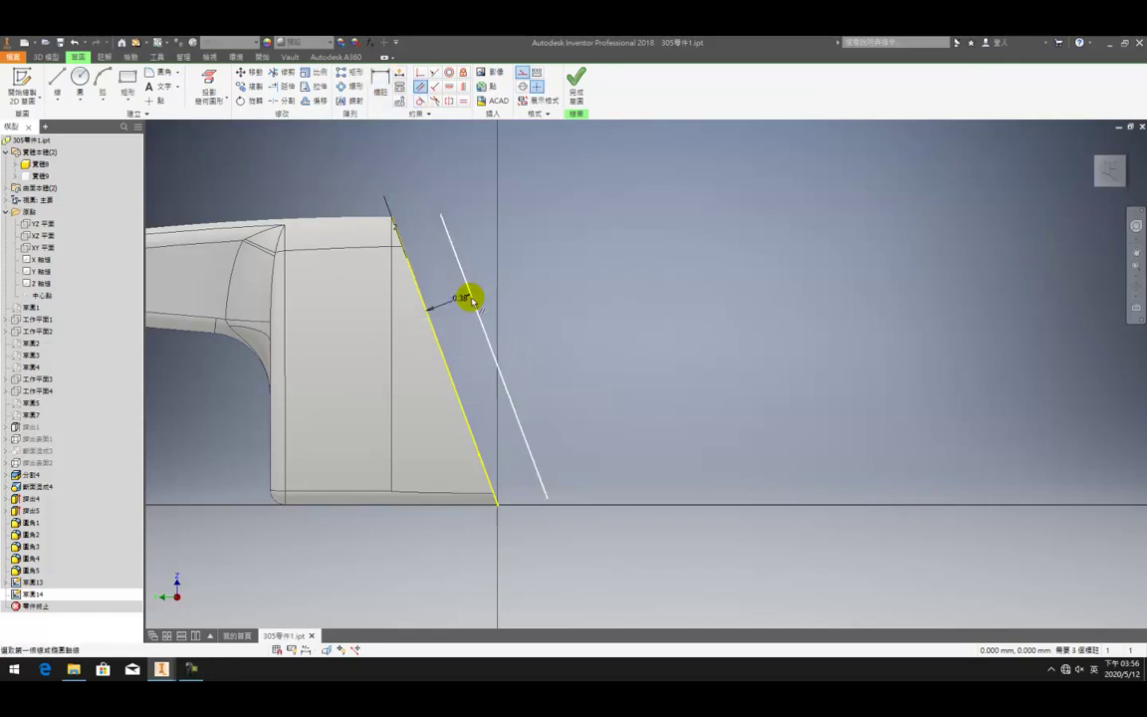
{"action": "key", "text": "Escape"}
{"action": "right_click", "coordinate": [466, 297]}
{"action": "left_click", "coordinate": [461, 244]}
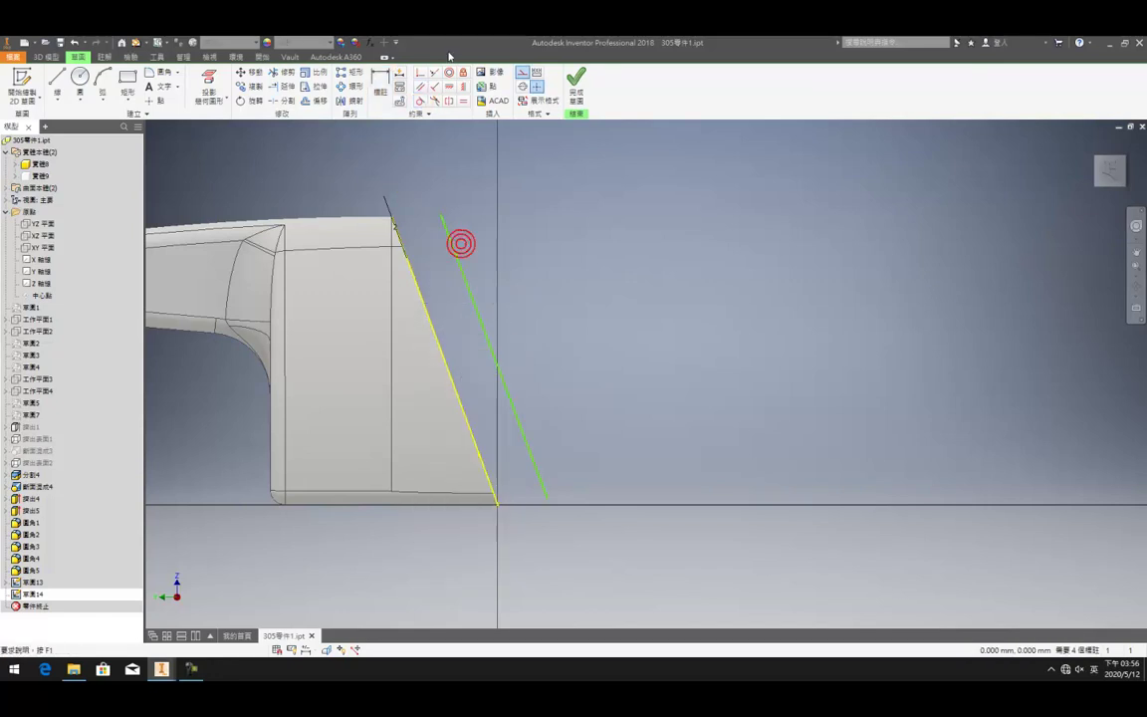
- Constrain the new line parallel to the slanted face's edge
{"action": "left_click", "coordinate": [471, 306]}
{"action": "left_click", "coordinate": [435, 328]}
{"action": "left_click", "coordinate": [435, 100]}
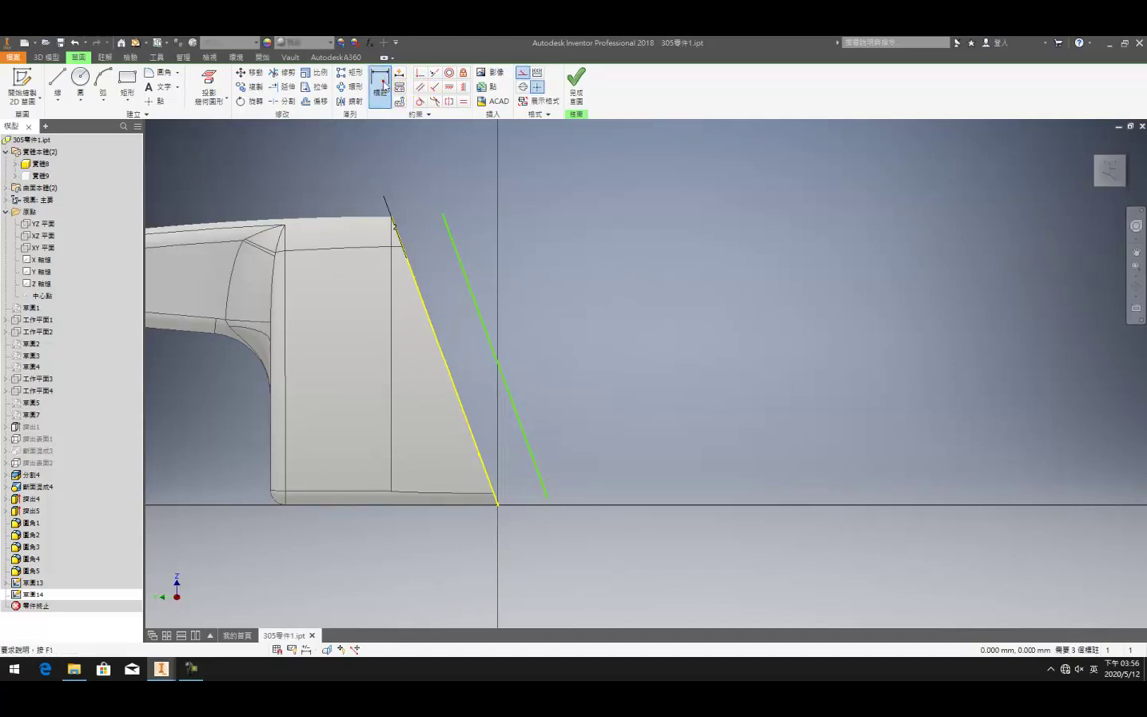
- Dimension the line 10 mm from the slanted face, stretch its upper end above the body and finish the sketch
{"action": "left_click", "coordinate": [477, 310]}
{"action": "left_click", "coordinate": [450, 312]}
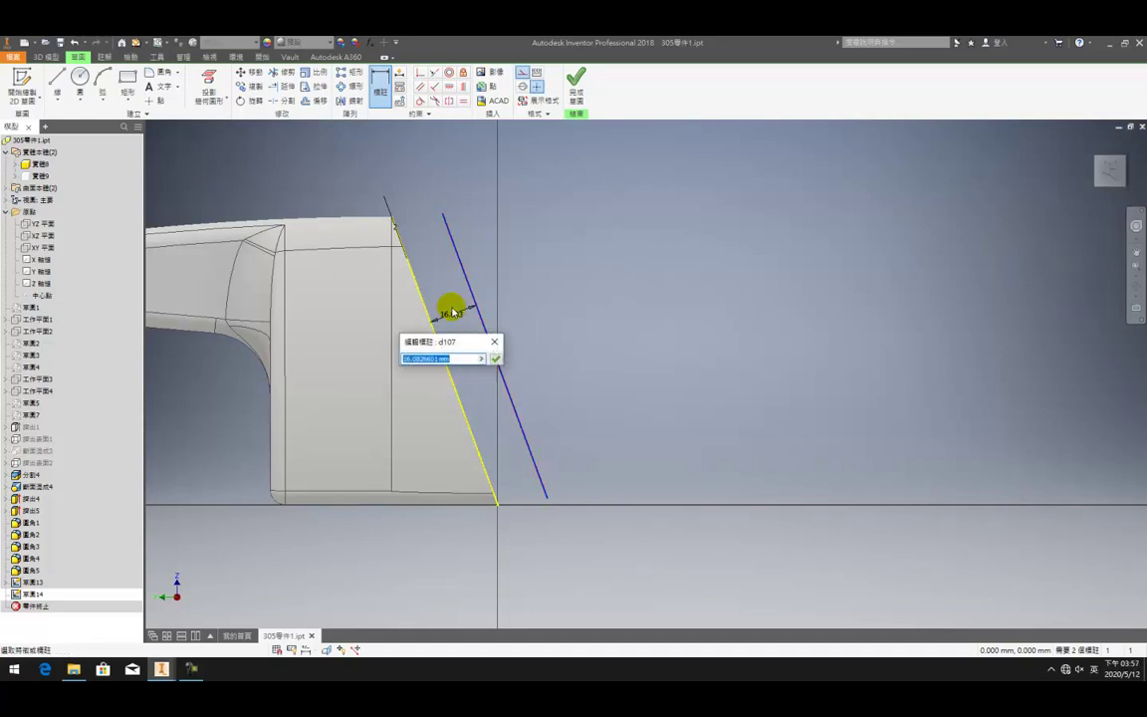
{"action": "type", "text": "10"}
{"action": "key", "text": "Return"}
{"action": "key", "text": "Escape"}
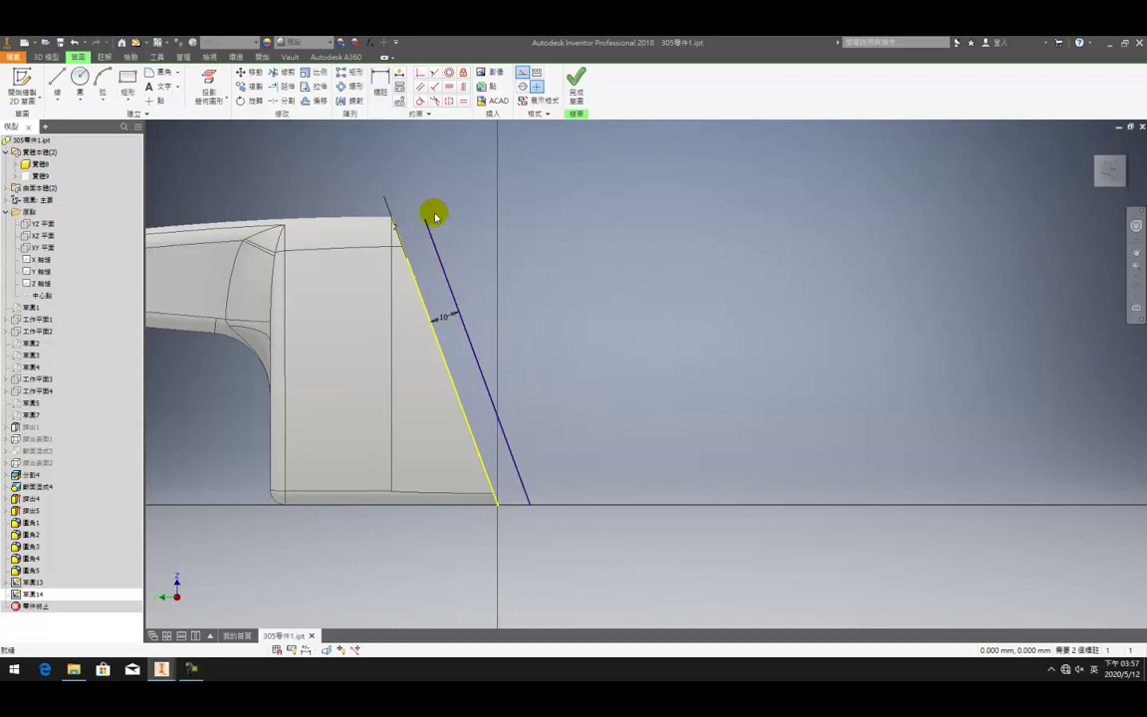
{"action": "left_click_drag", "start_coordinate": [426, 221], "coordinate": [404, 163]}
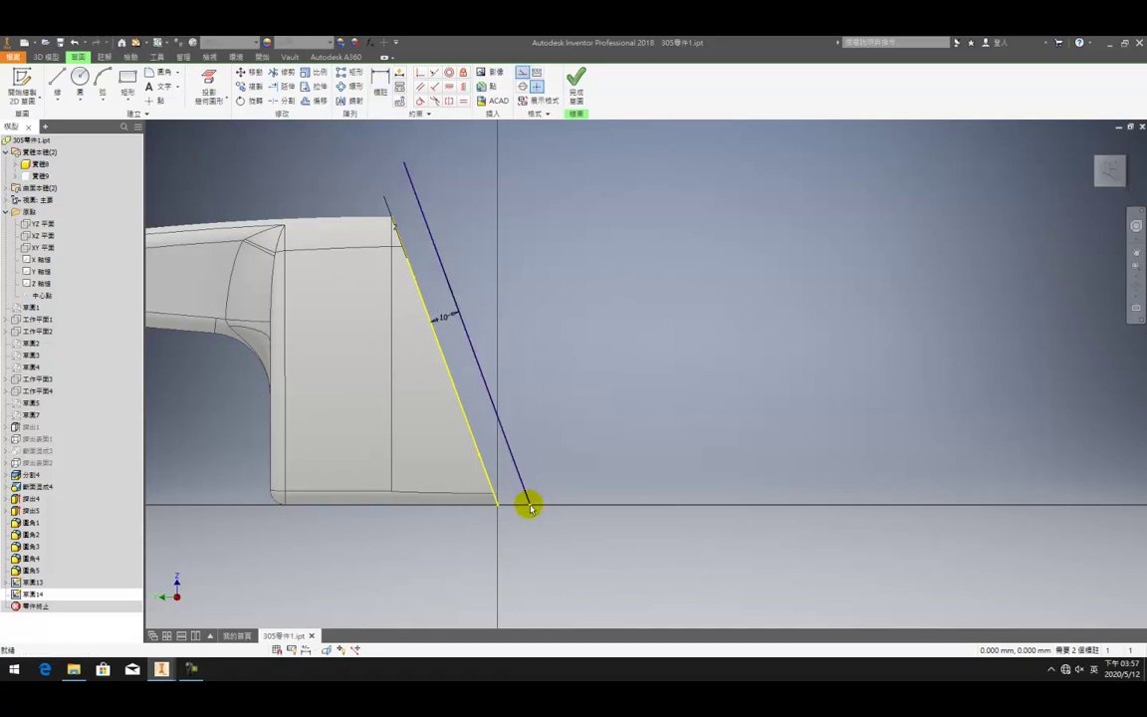
{"action": "left_click", "coordinate": [576, 84]}
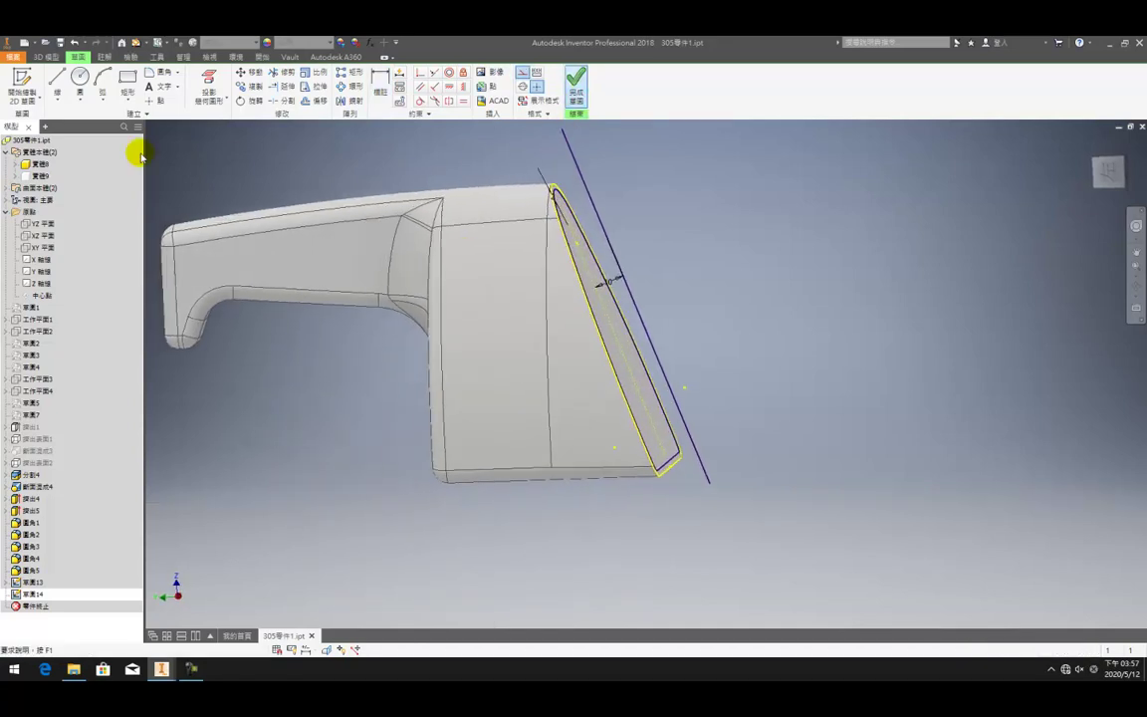
- Extrude the slanted line as a surface, 100 mm symmetrically about the sketch plane
{"action": "left_click", "coordinate": [56, 88]}
{"action": "left_click", "coordinate": [189, 224]}
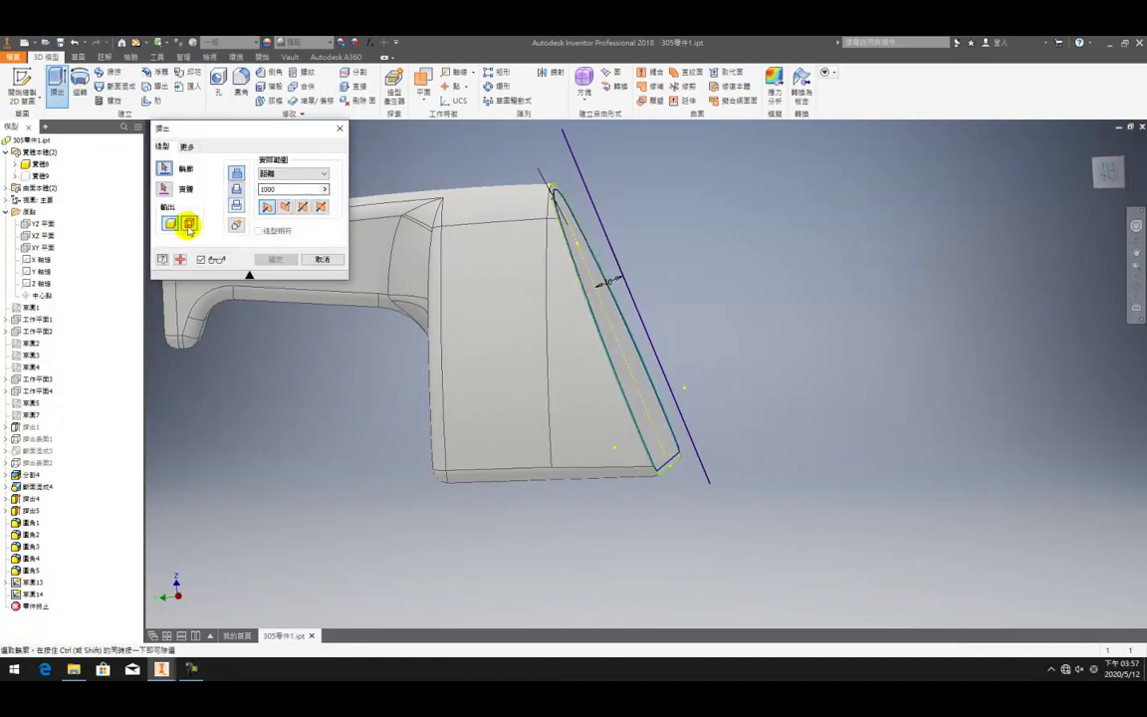
{"action": "left_click", "coordinate": [610, 237]}
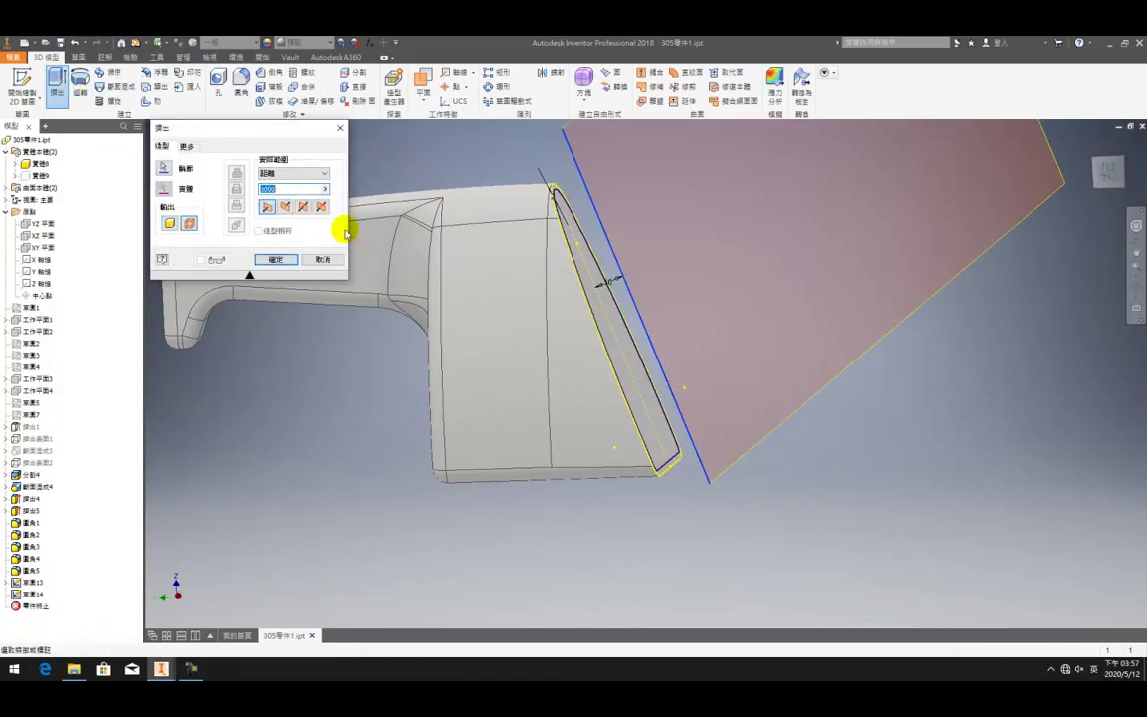
{"action": "left_click", "coordinate": [303, 206]}
{"action": "left_click", "coordinate": [297, 190]}
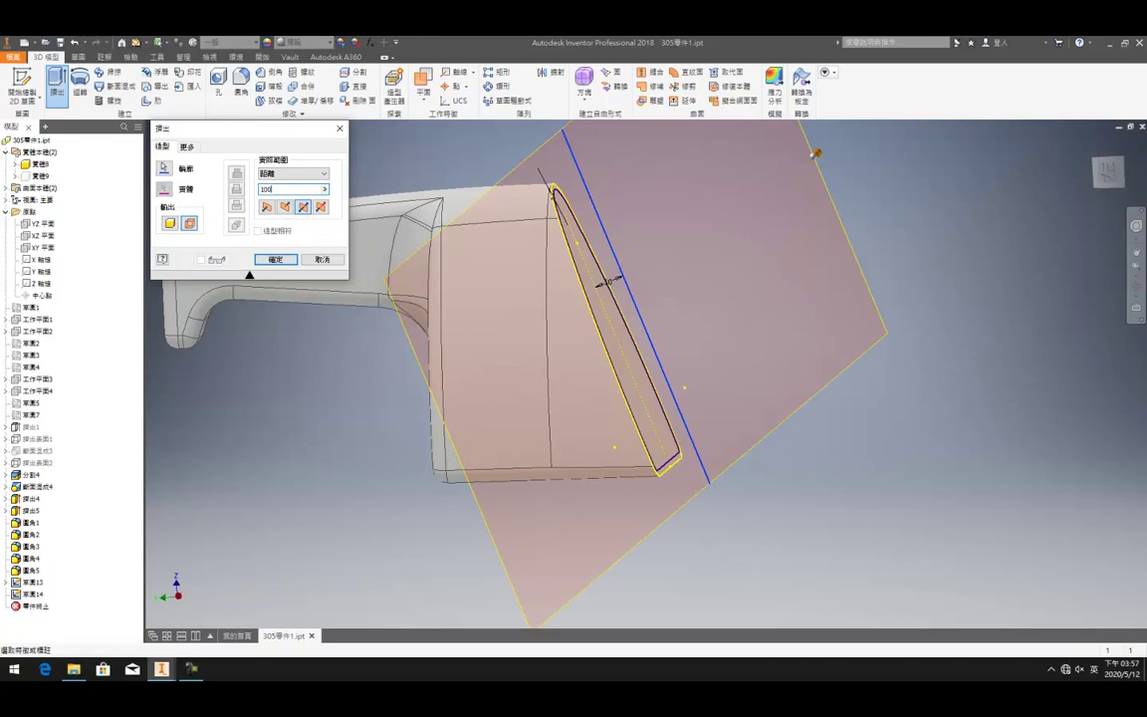
{"action": "type", "text": "100"}
{"action": "left_click", "coordinate": [276, 259]}
- Create a work plane offset 0 mm from the rear body's slanted front face
{"action": "middle_click_drag", "start_coordinate": [457, 293], "coordinate": [676, 278], "text": "shift"}
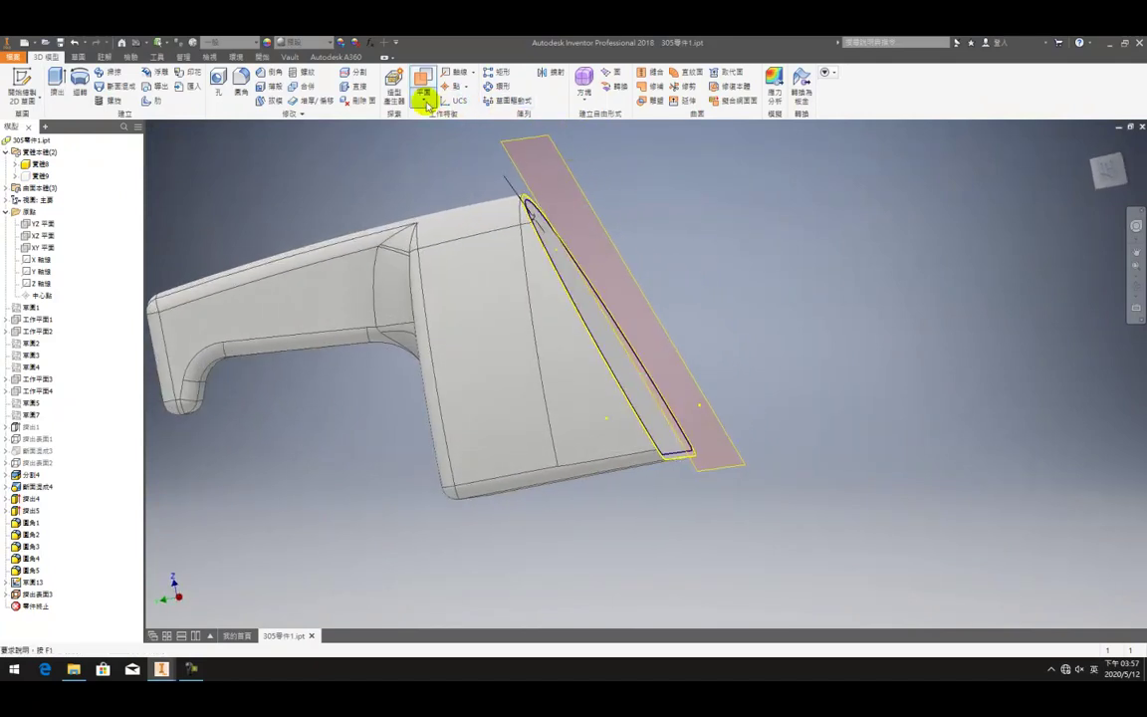
{"action": "left_click", "coordinate": [425, 100]}
{"action": "left_click", "coordinate": [430, 158]}
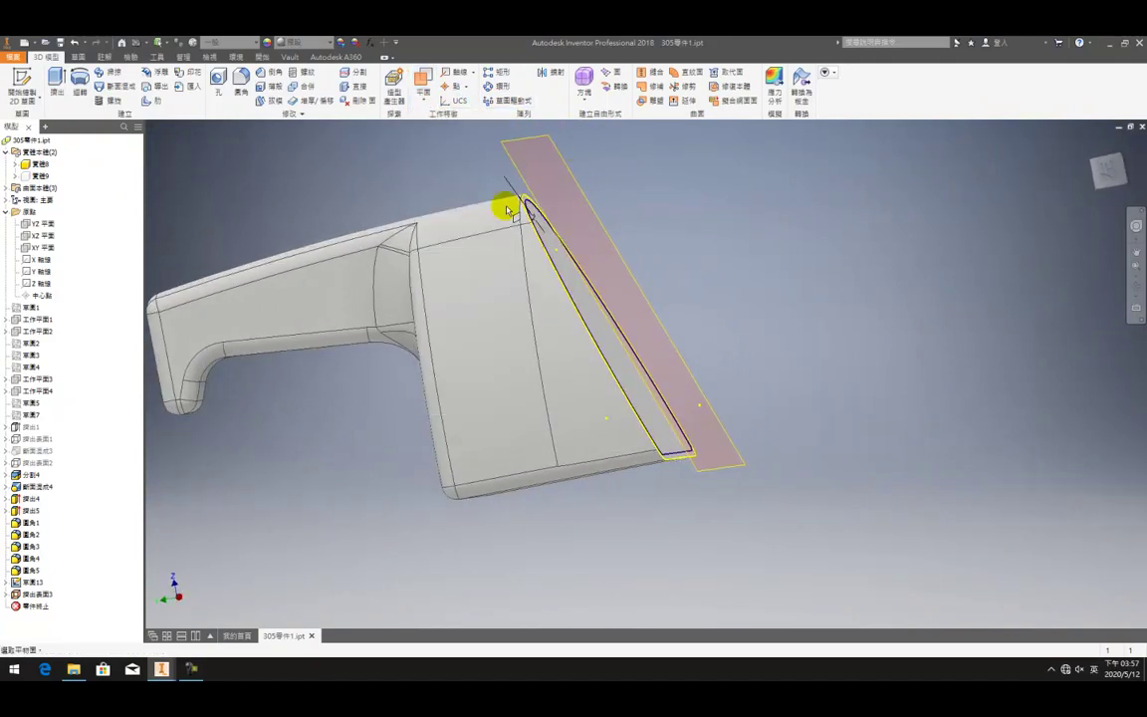
{"action": "left_click", "coordinate": [558, 245]}
{"action": "left_click_drag", "start_coordinate": [505, 198], "coordinate": [596, 180]}
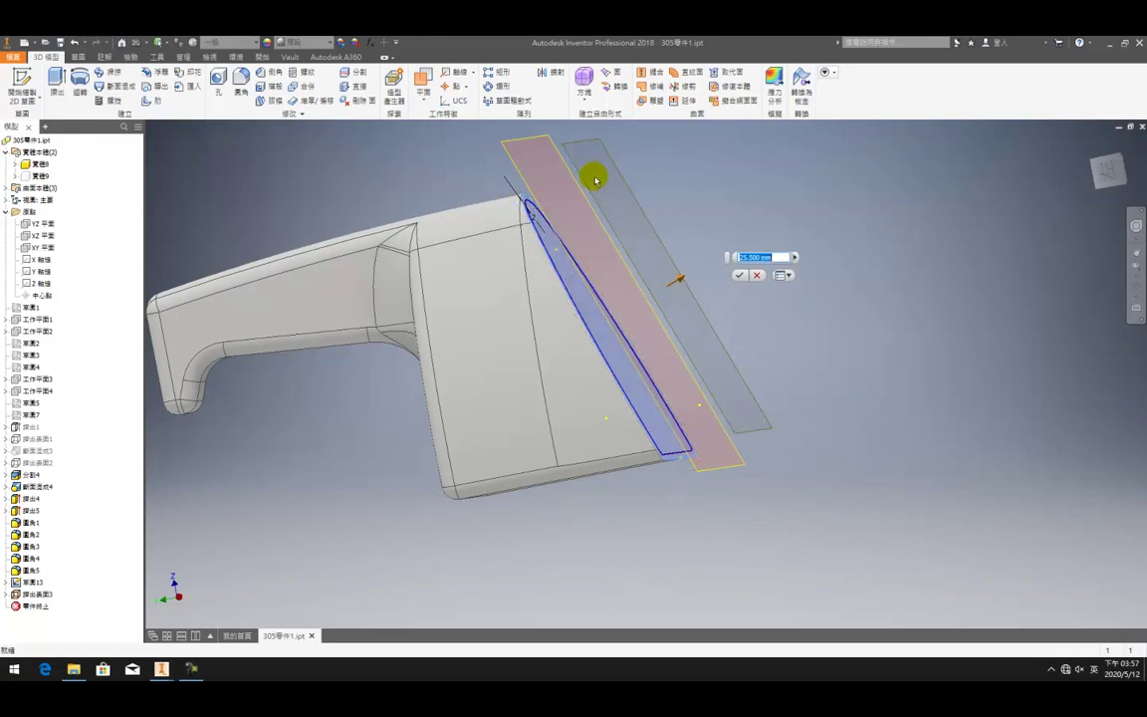
{"action": "type", "text": "0"}
{"action": "key", "text": "Return"}
- Try to extrude the inset profile as a cut using the Between extent, bounded by the new work plane and the parallel offset surface
{"action": "left_click", "coordinate": [57, 93]}
{"action": "left_click", "coordinate": [512, 244]}
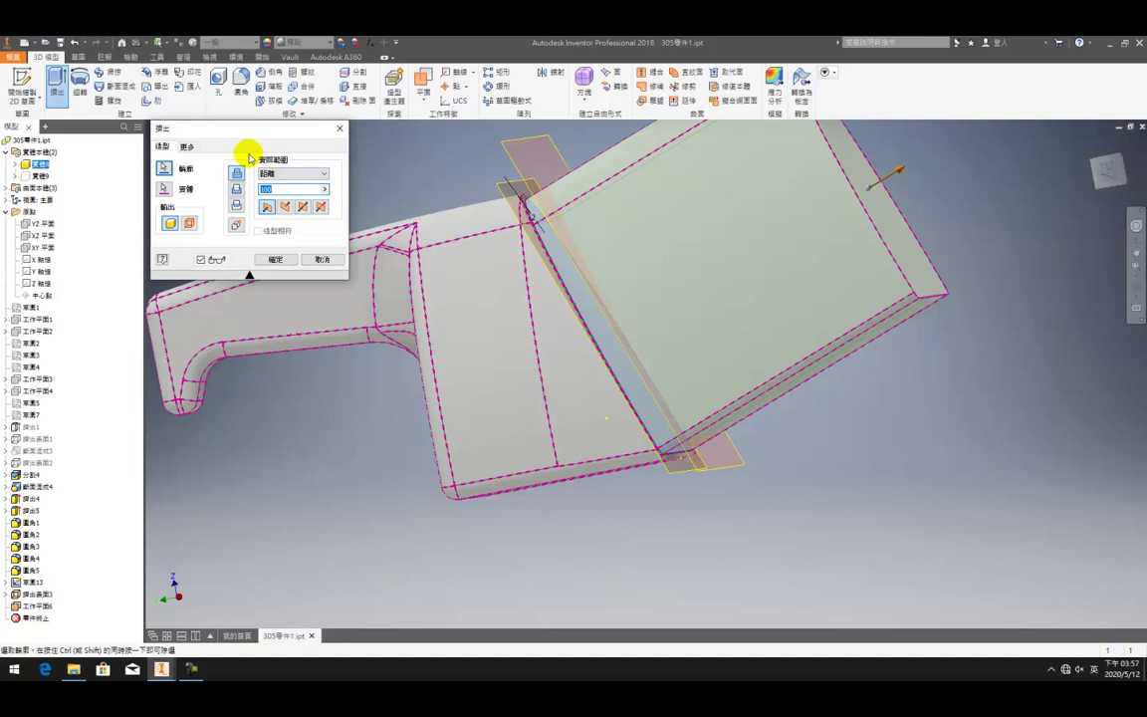
{"action": "left_click", "coordinate": [290, 174]}
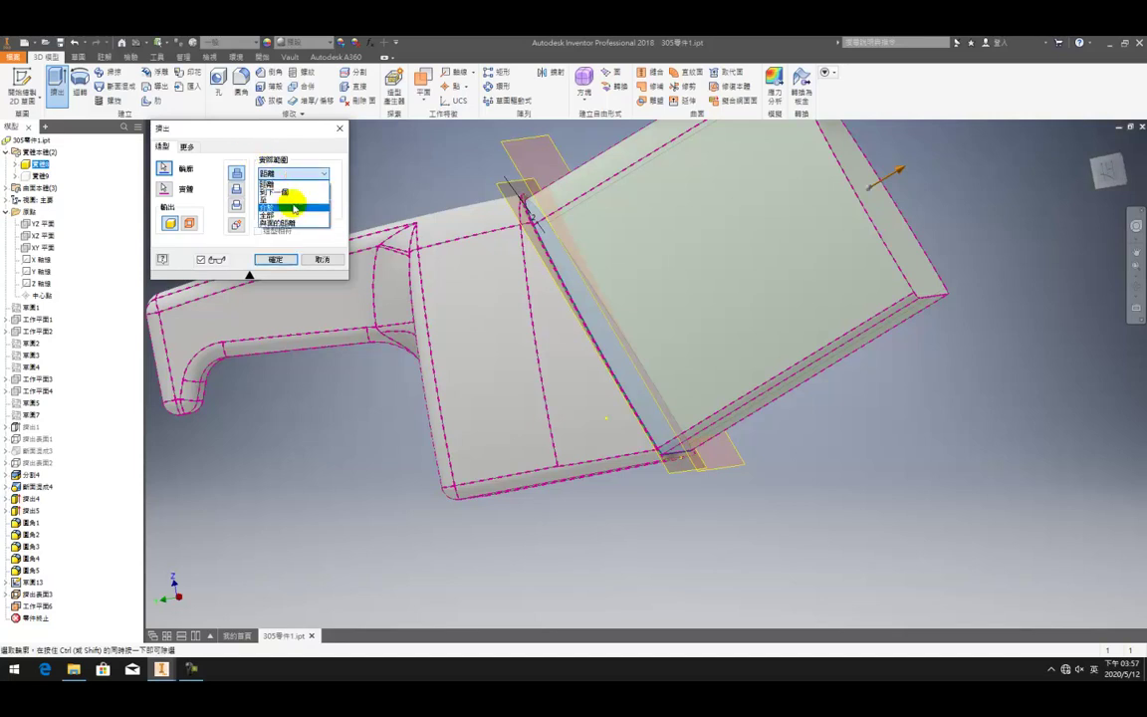
{"action": "left_click", "coordinate": [285, 207]}
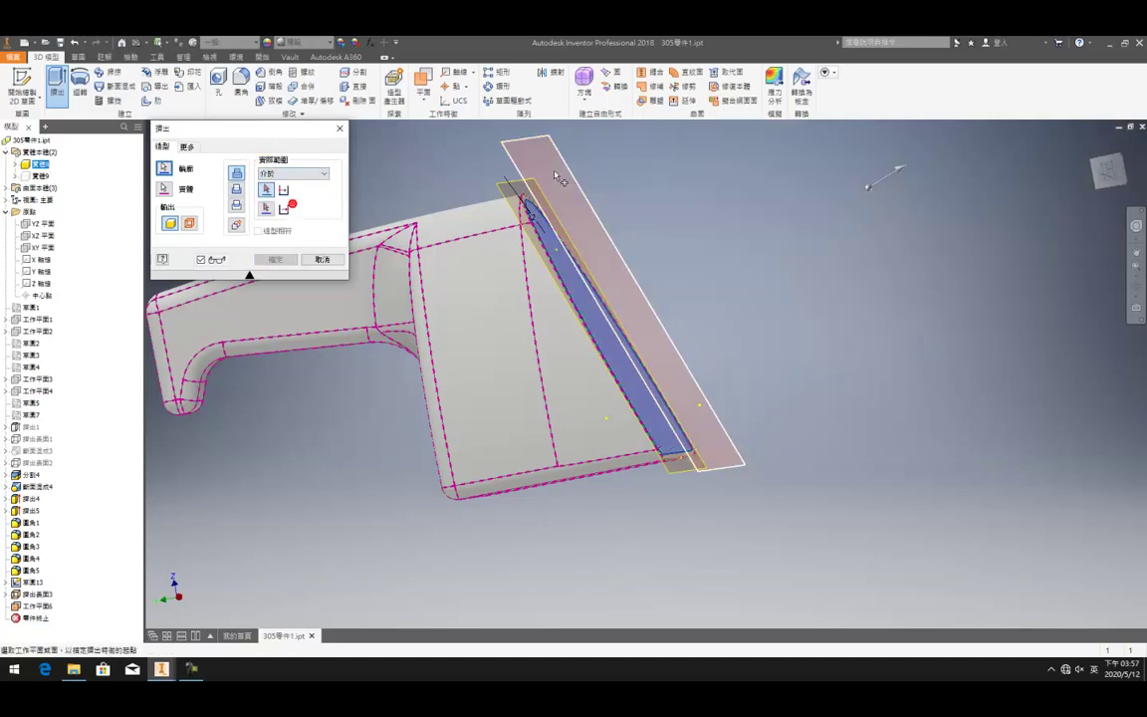
{"action": "left_click", "coordinate": [499, 187]}
{"action": "middle_click_drag", "start_coordinate": [622, 225], "coordinate": [674, 261], "text": "shift"}
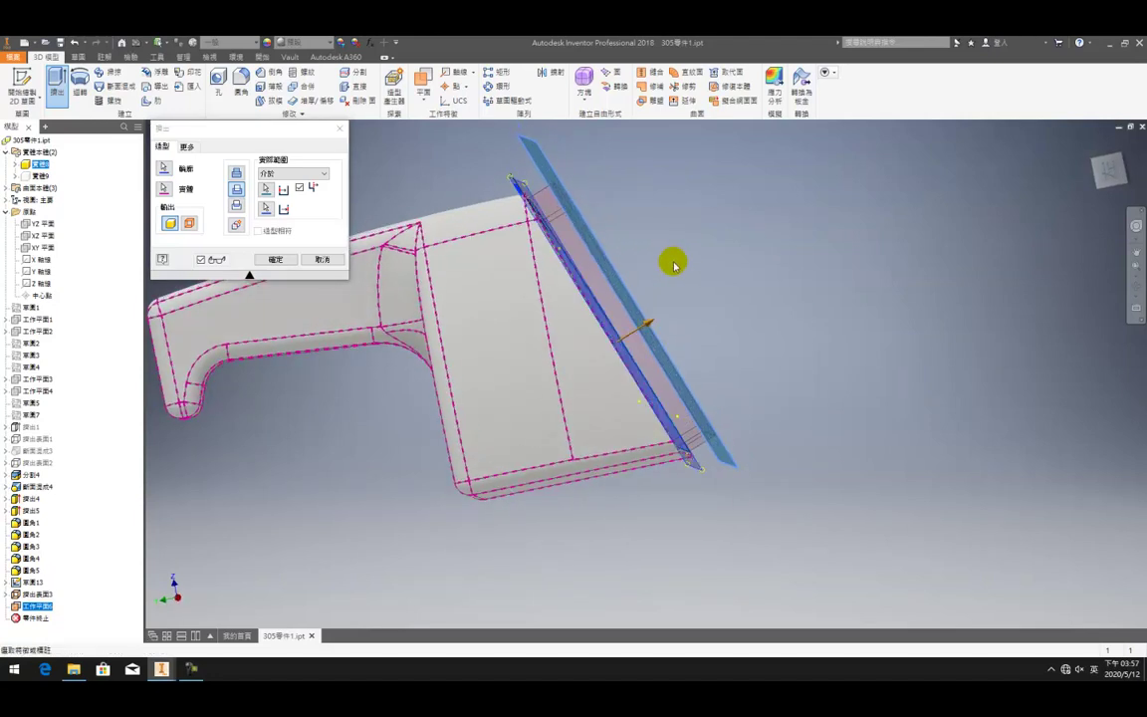
{"action": "key", "text": "Return"}
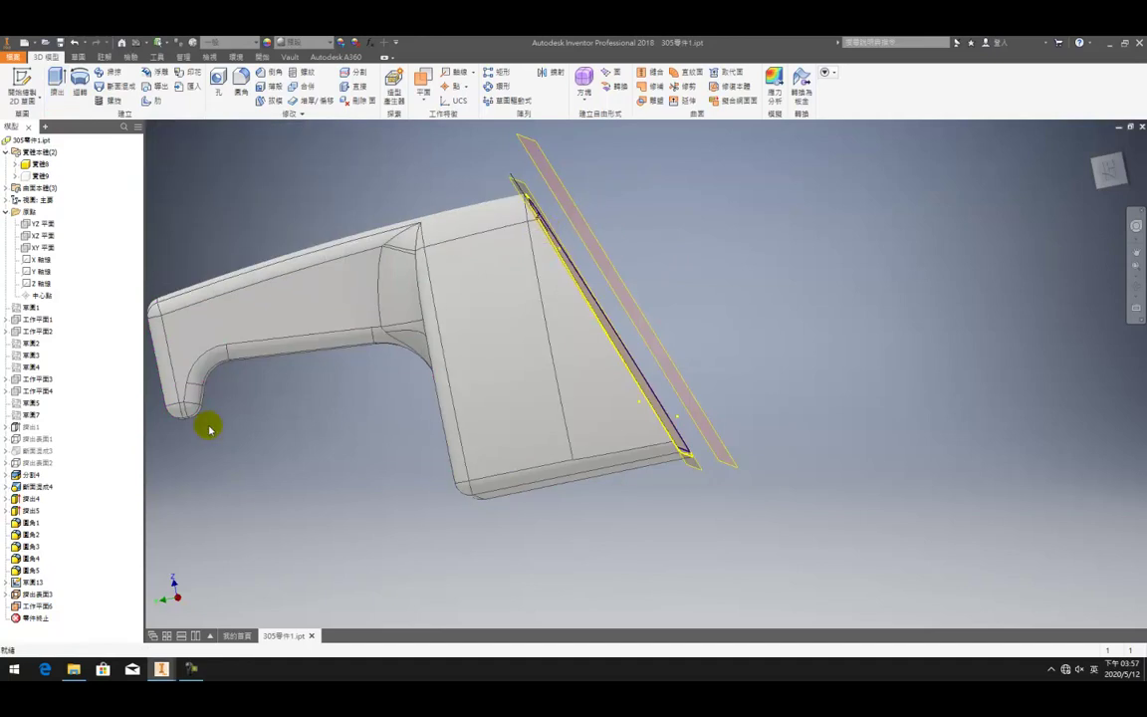
- Delete the work plane on the slanted face and the parallel extruded surface along with its consumed sketch
{"action": "right_click", "coordinate": [46, 609]}
{"action": "key", "text": "d"}
{"action": "left_click", "coordinate": [46, 596]}
{"action": "key", "text": "Delete"}
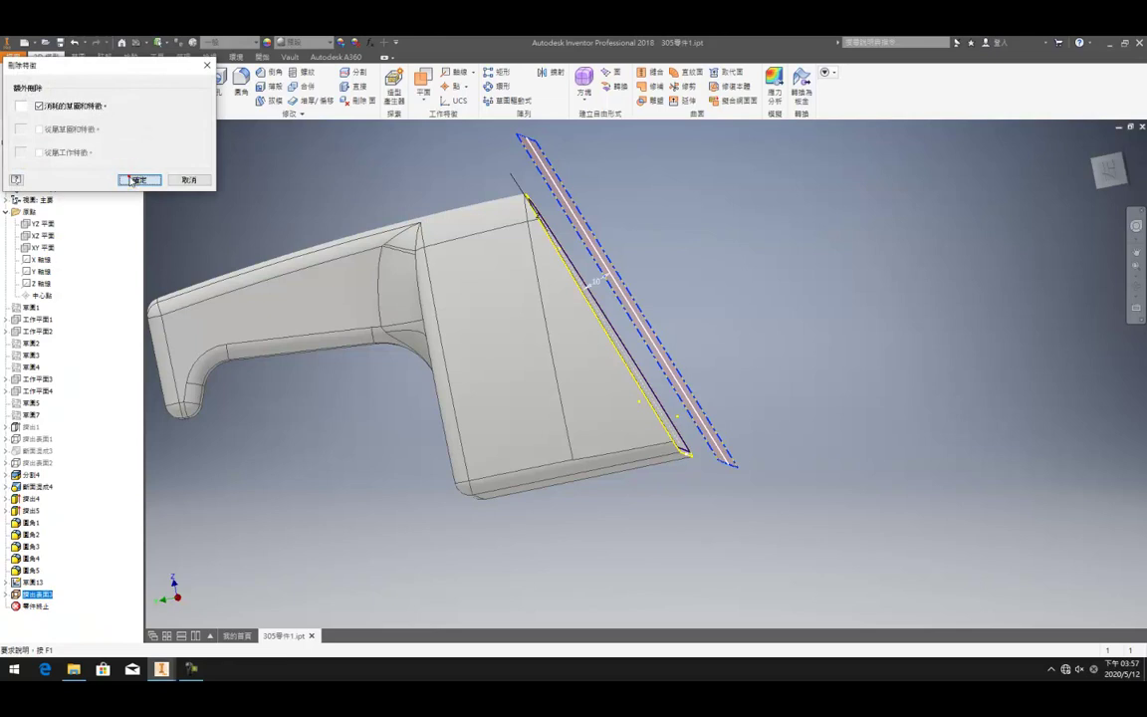